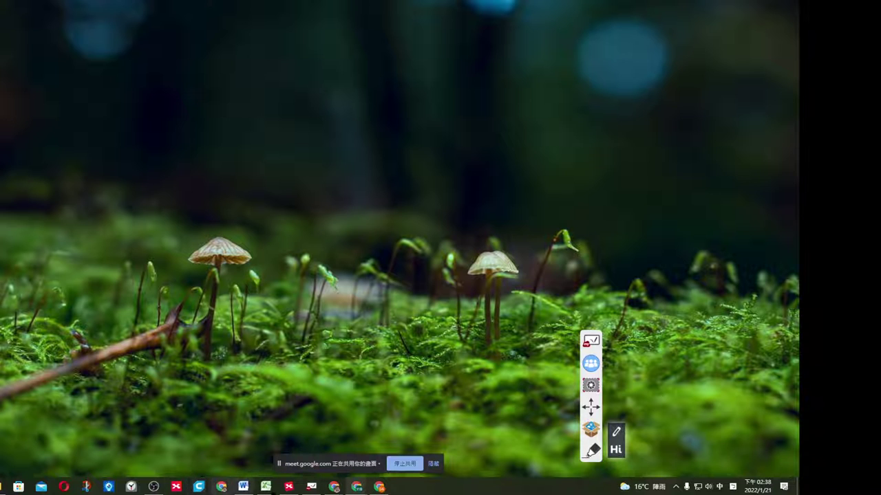
# Restore the XMind mind map and select the classroom go for chromebook topic.
pyautogui.click(290, 487)
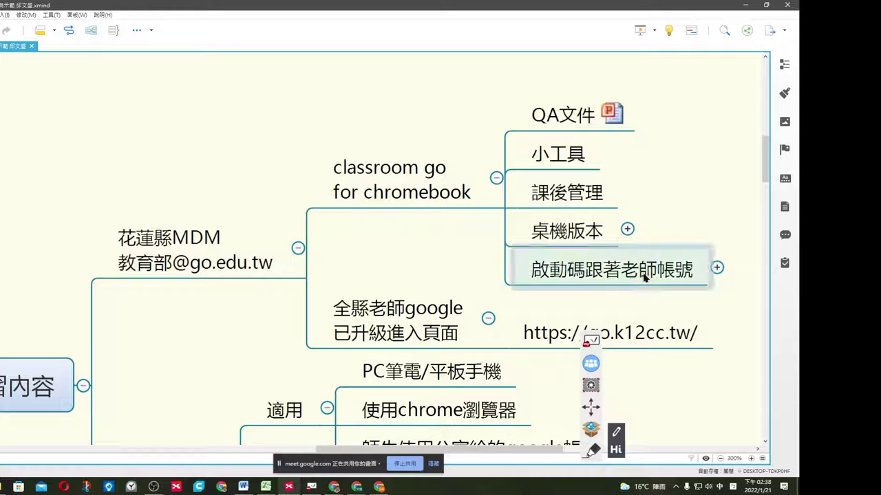
pyautogui.hscroll(1, 543, 445)
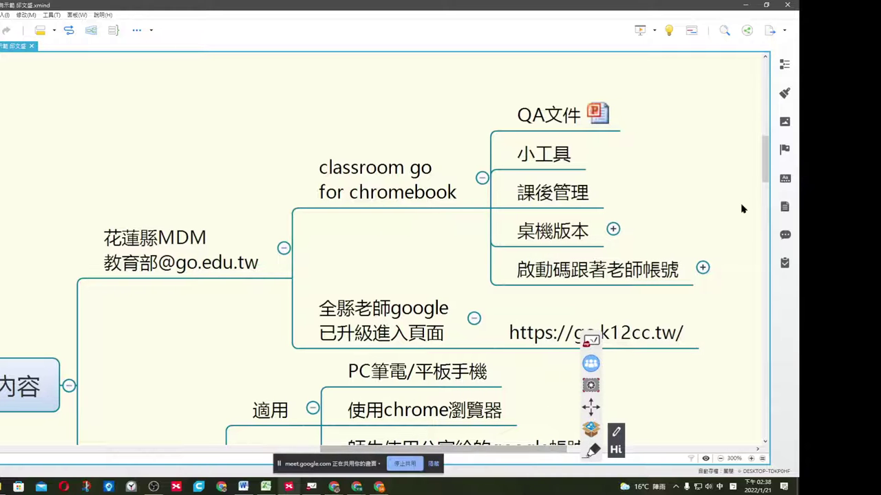
pyautogui.moveTo(765, 177); pyautogui.dragTo(765, 181)
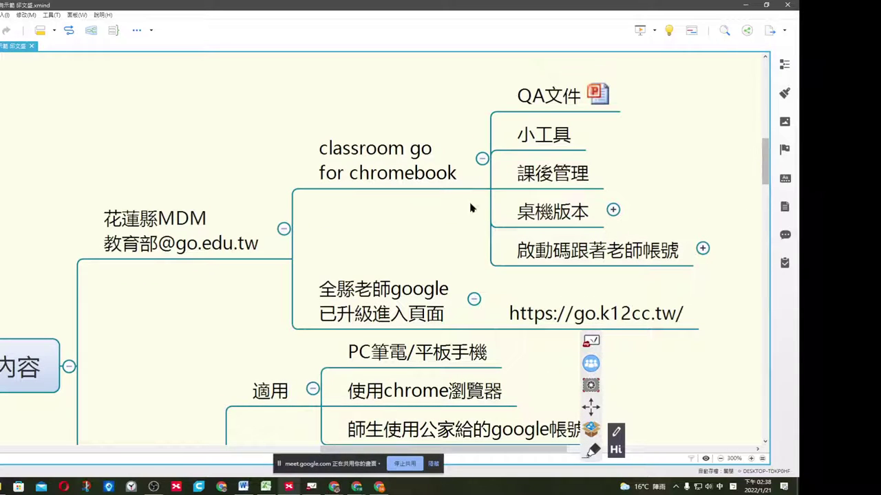
pyautogui.click(426, 172)
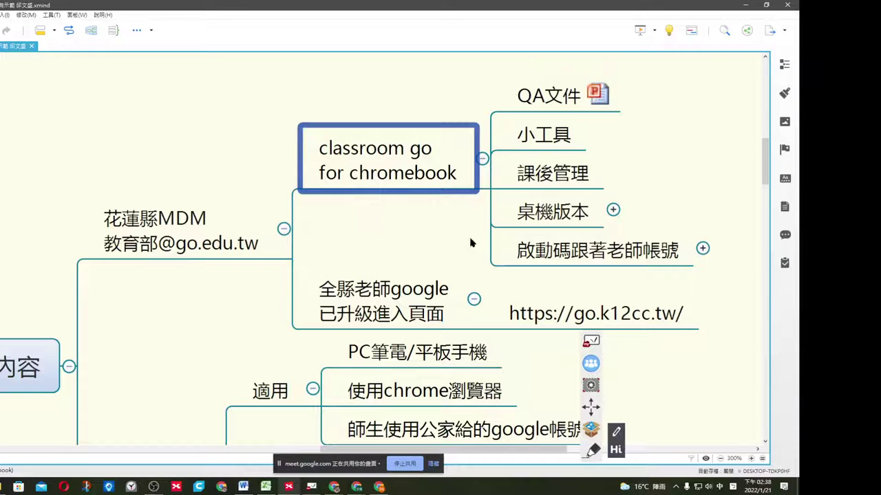
# Highlight the 啟動碼跟著老師帳號 and 全縣老師google 已升級進入頁面 topics, then scroll down to Classroom.
pyautogui.click(541, 250)
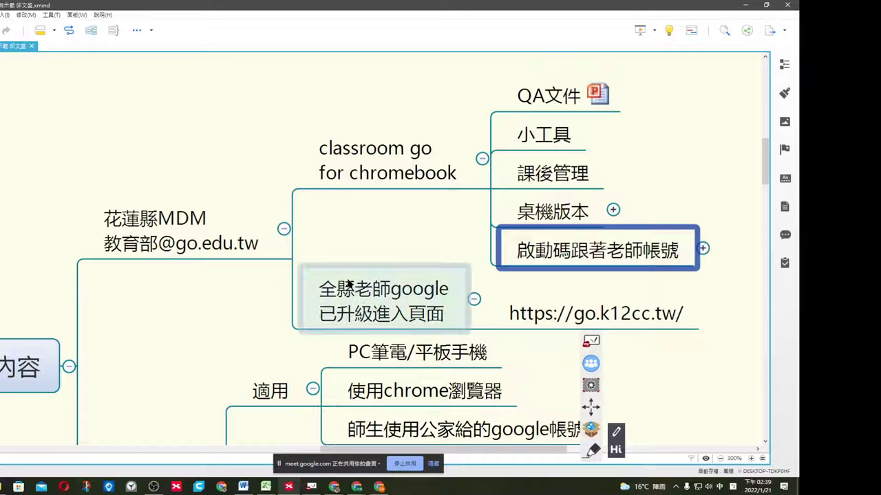
pyautogui.click(335, 294)
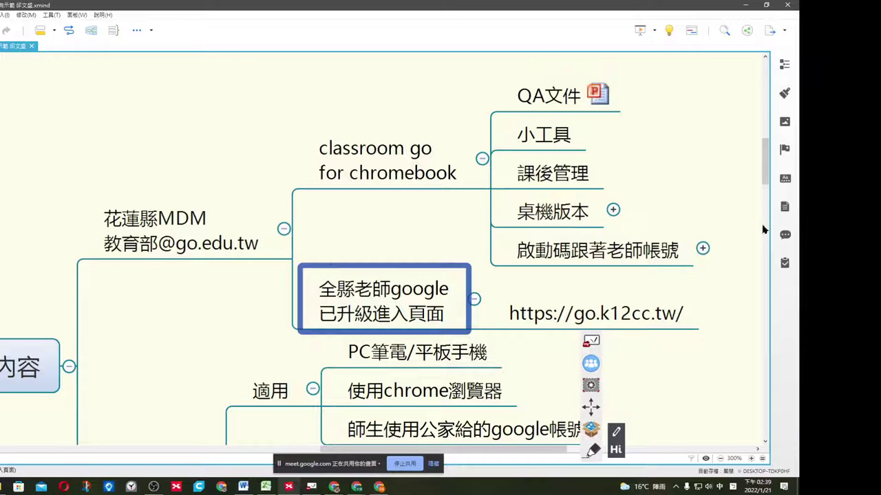
pyautogui.moveTo(766, 180); pyautogui.dragTo(767, 194)
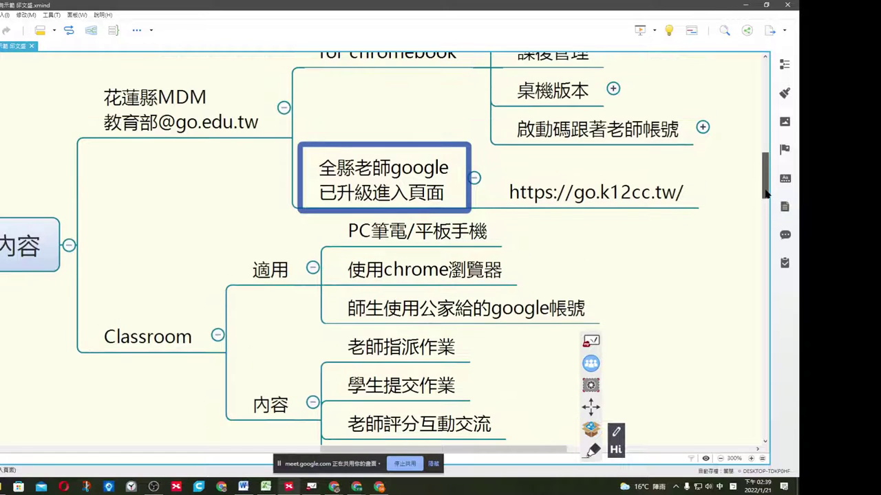
pyautogui.click(252, 142)
pyautogui.scroll(2, 227, 131)
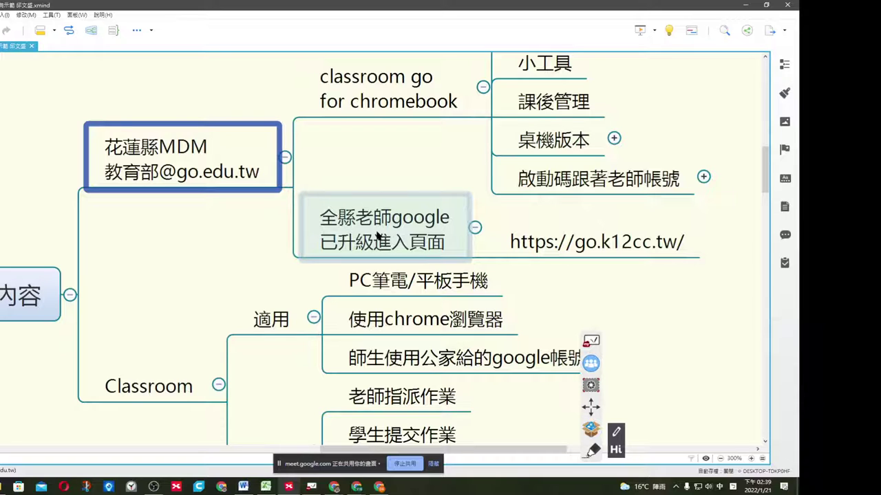
pyautogui.click(447, 252)
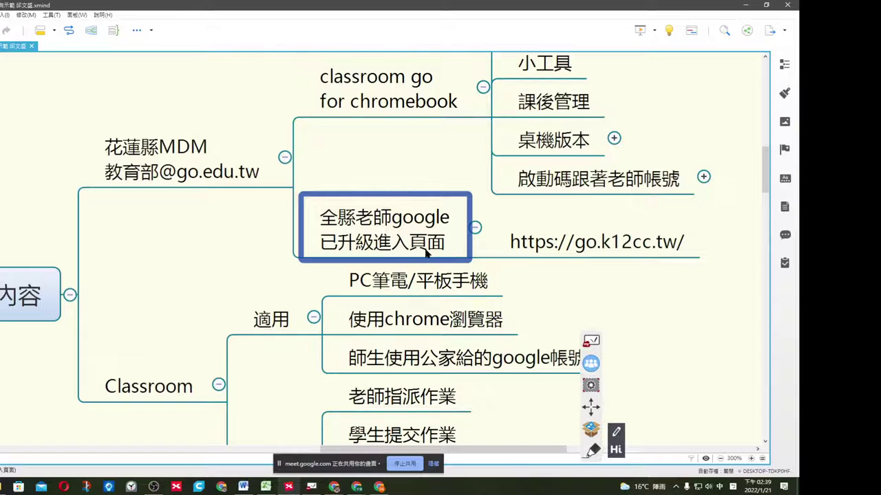
pyautogui.click(551, 247)
pyautogui.doubleClick(551, 248)
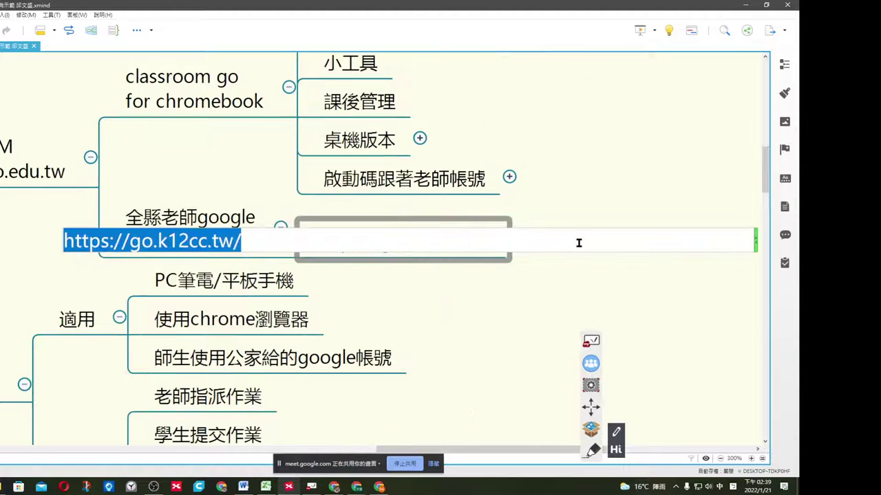
pyautogui.click(624, 173)
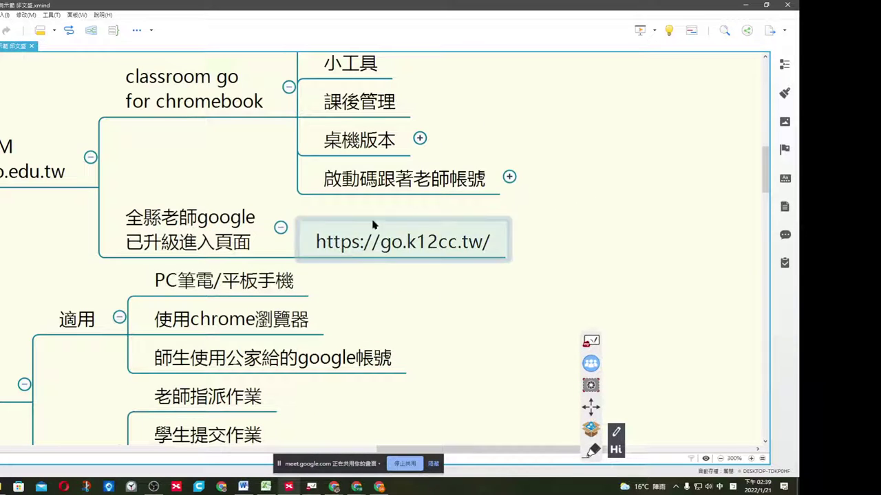
pyautogui.click(382, 450)
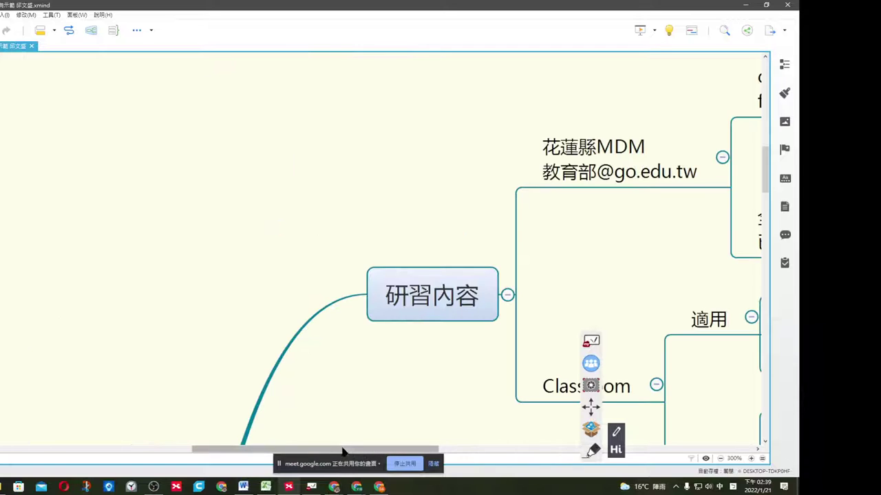
pyautogui.hscroll(3, 501, 223)
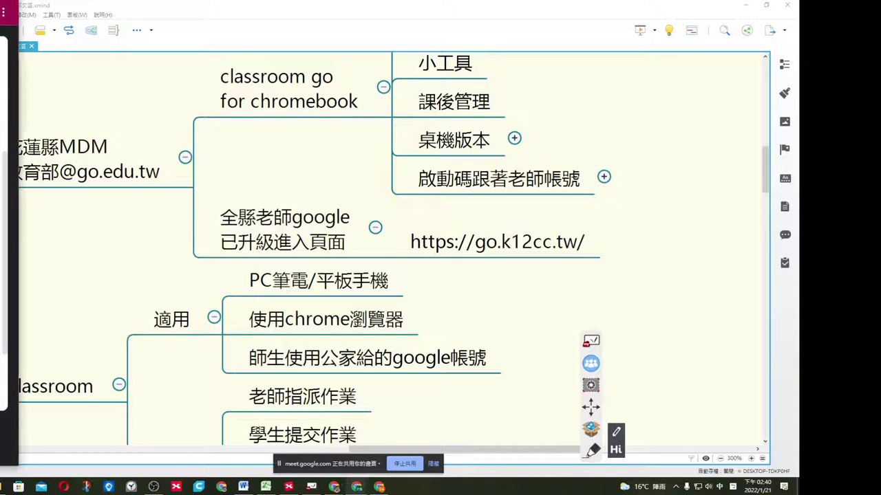
# Maximize the Meet browser window and load go.k12cc.tw in a new tab.
pyautogui.hotkey('alt', 'Tab')
pyautogui.click(570, 57)
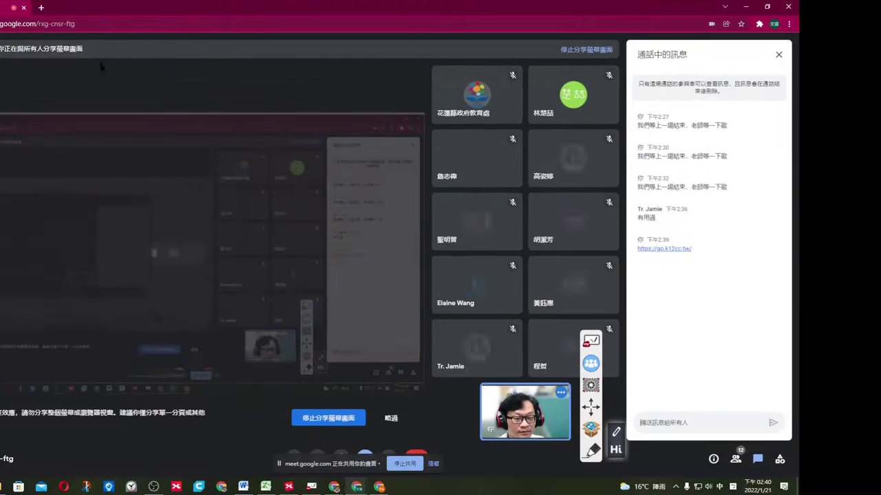
pyautogui.click(41, 7)
pyautogui.click(48, 20)
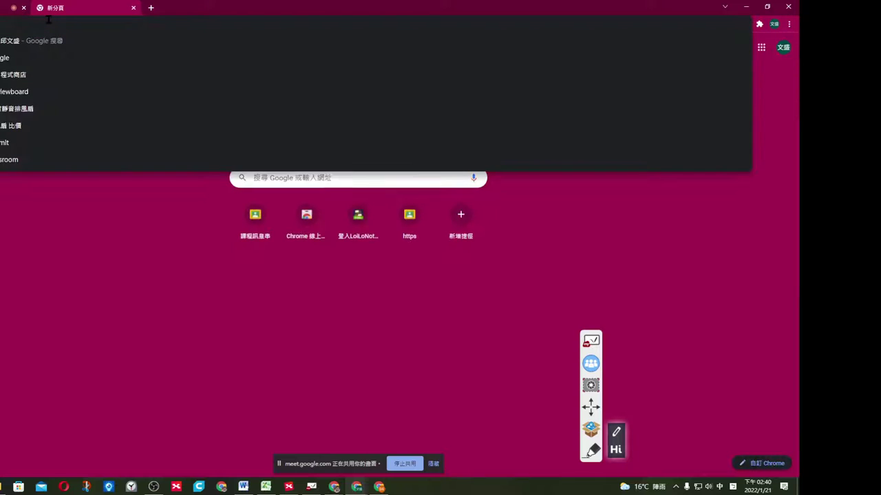
pyautogui.write('gc2.cc.tw')
pyautogui.press('Return')
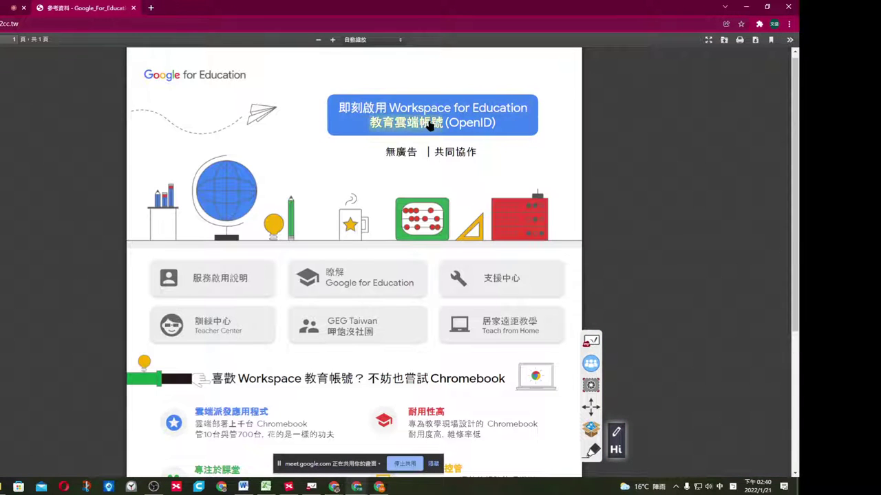
# Sign in via 使用縣市帳號登入 as 花蓮縣 with the verification code, then drag Chrome aside.
pyautogui.click(480, 119)
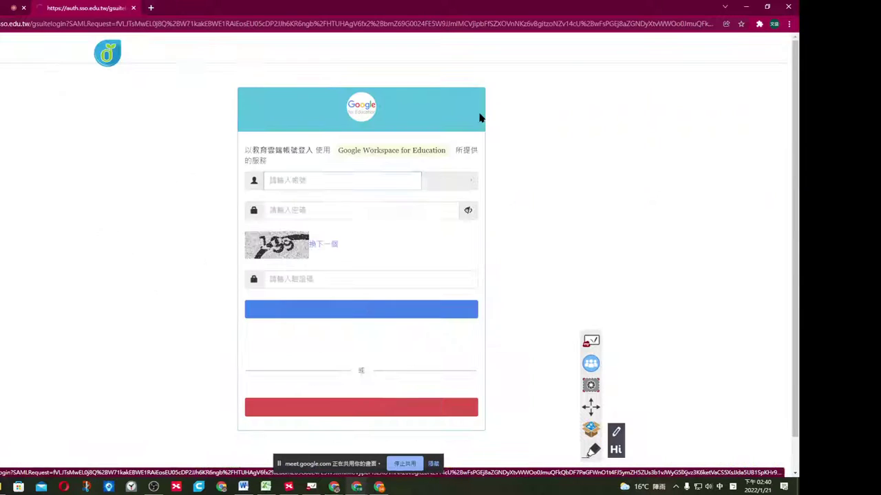
pyautogui.click(351, 413)
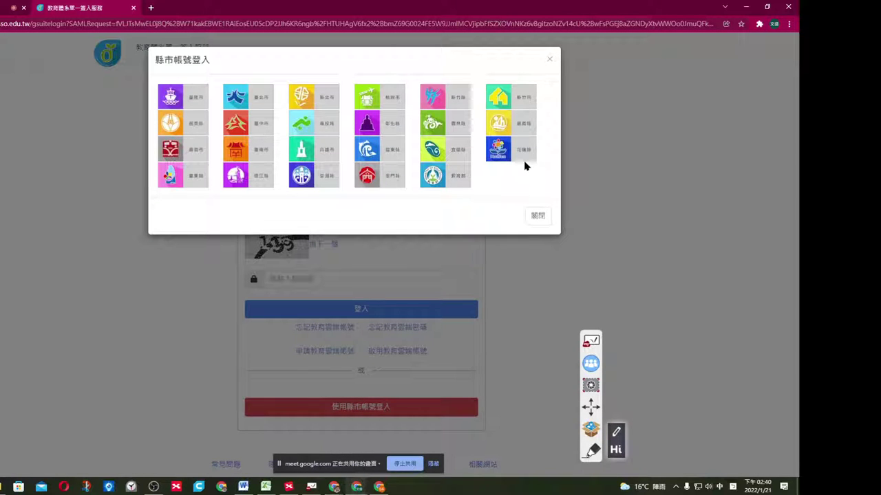
pyautogui.click(523, 160)
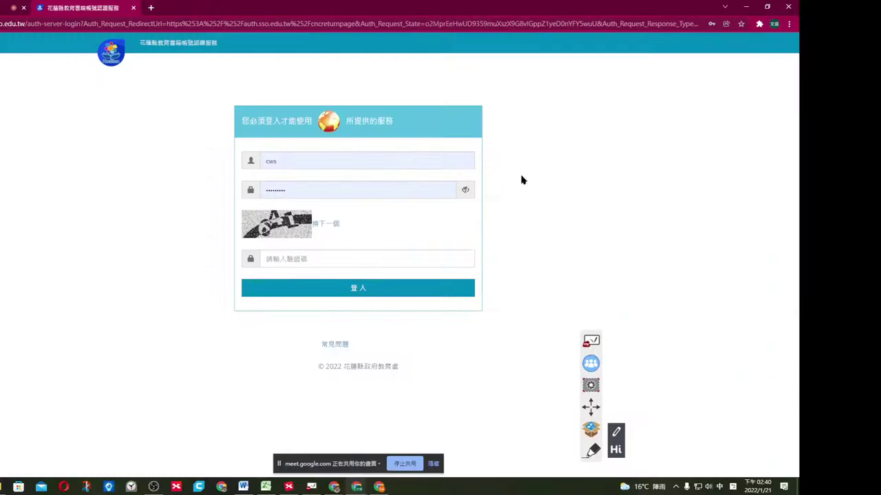
pyautogui.click(275, 255)
pyautogui.write('641')
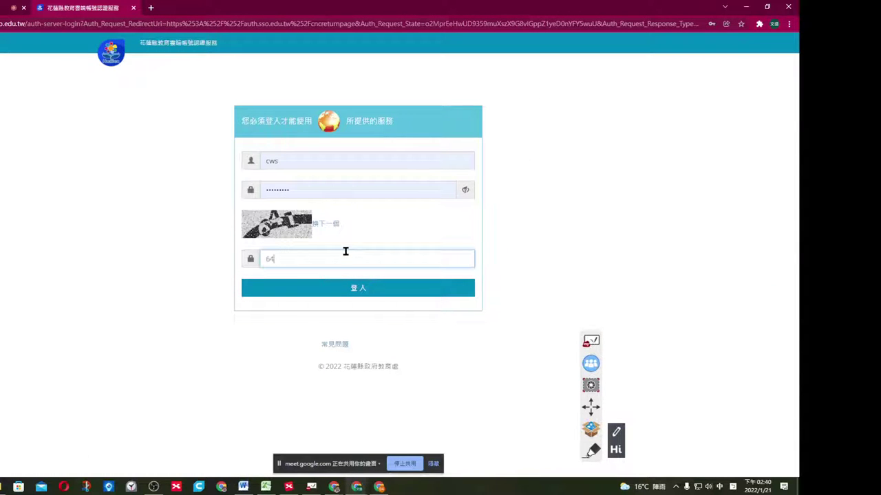
pyautogui.click(354, 289)
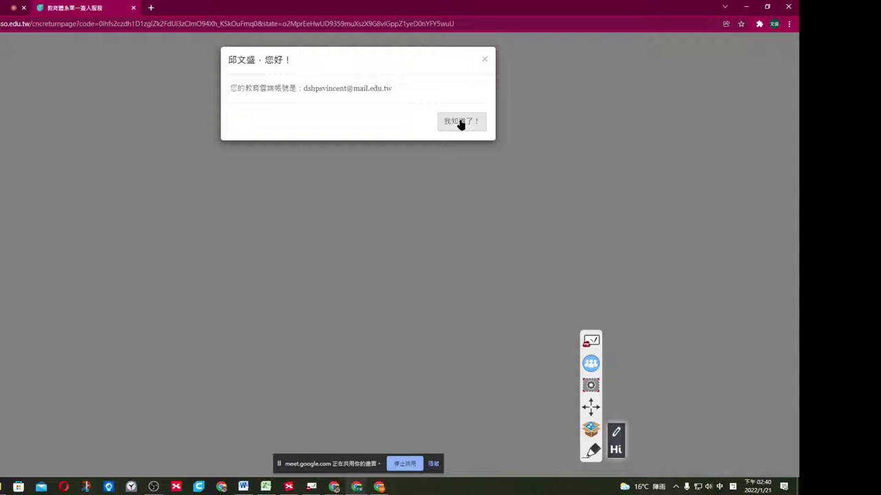
pyautogui.click(461, 123)
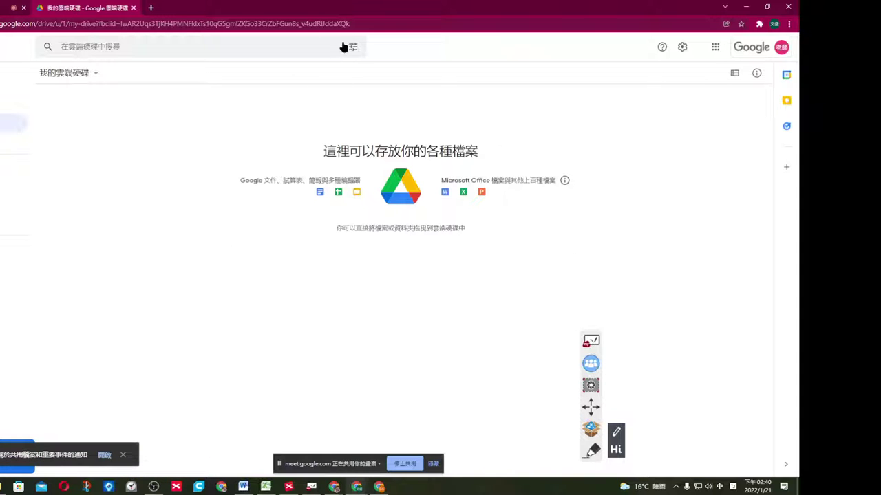
pyautogui.moveTo(349, 11); pyautogui.dragTo(0, 52)
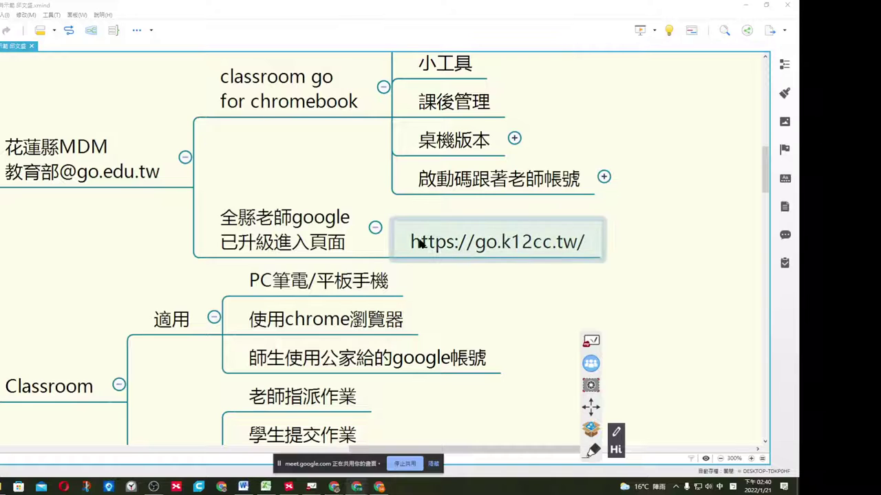
pyautogui.click(108, 173)
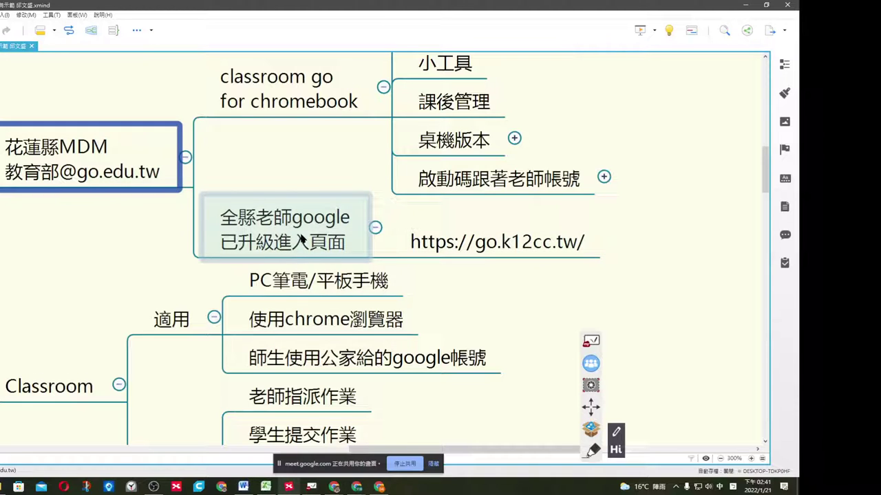
pyautogui.click(487, 242)
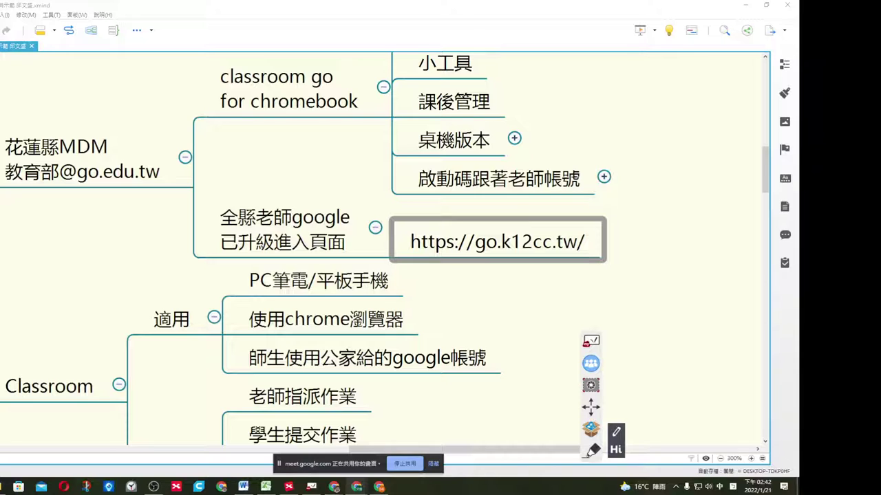
pyautogui.click(478, 282)
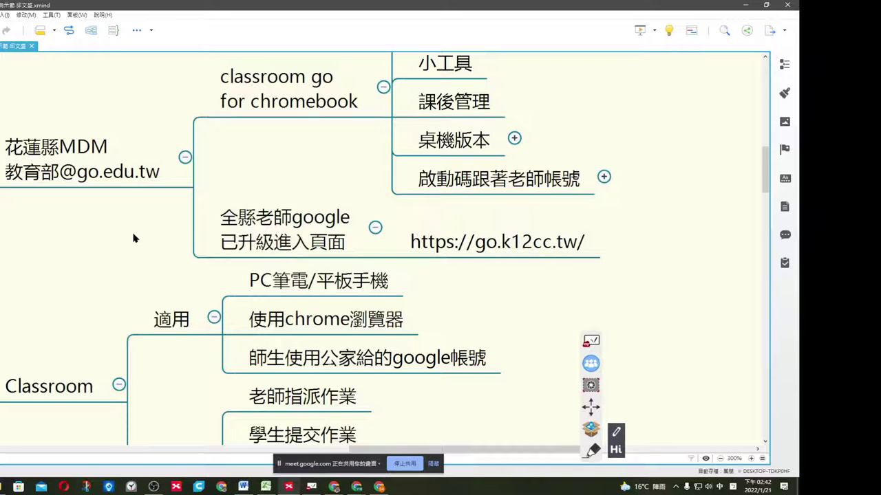
# Scroll the XMind map to the OBS桌面錄影 topic, then on to the classroom go branch.
pyautogui.scroll(-10, 525, 310)
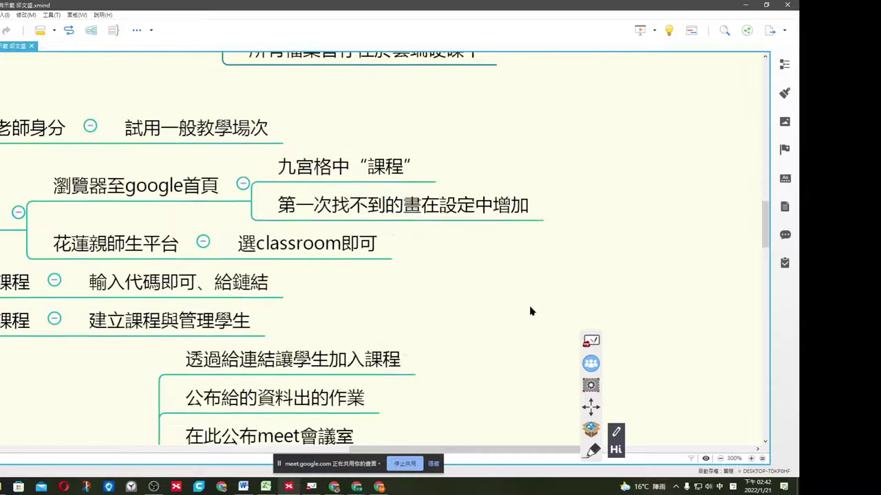
pyautogui.scroll(-2, 510, 304)
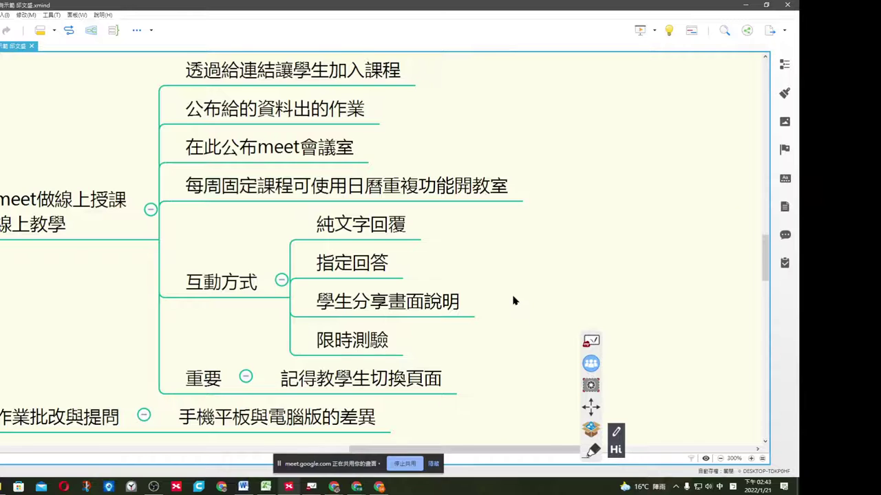
pyautogui.scroll(-3, 513, 303)
pyautogui.scroll(-3, 518, 300)
pyautogui.scroll(-3, 480, 327)
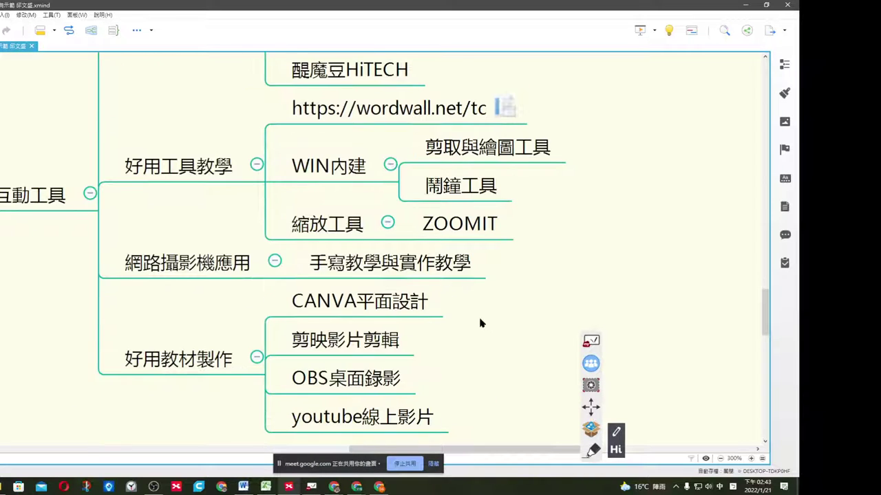
pyautogui.click(377, 378)
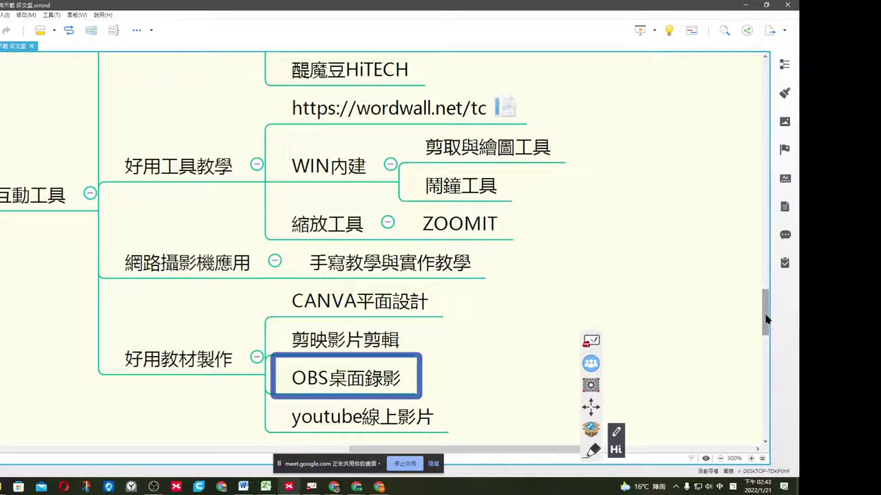
pyautogui.moveTo(766, 319); pyautogui.dragTo(794, 168)
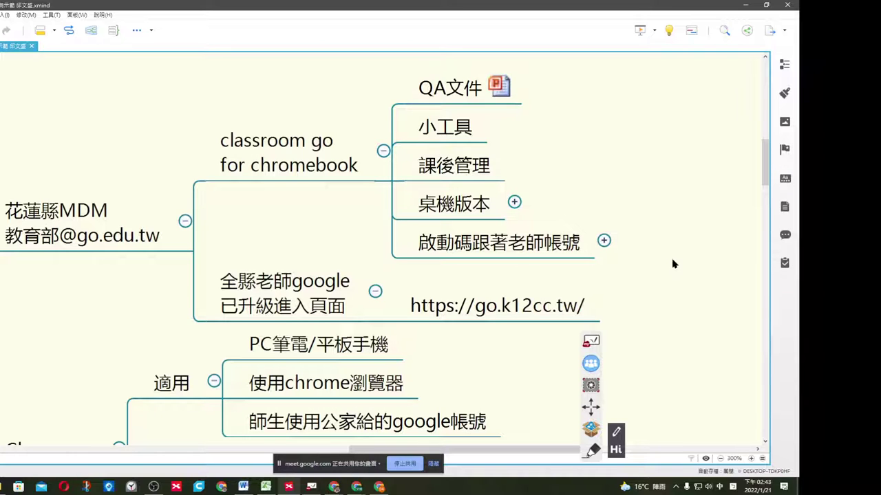
# Select the Classroom topic and highlight its PC筆電/平板手機 device topic.
pyautogui.scroll(-2, 673, 264)
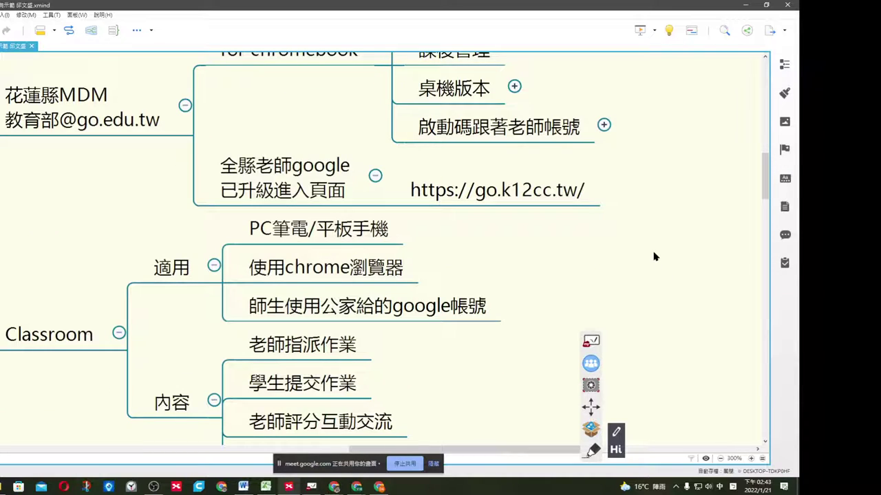
pyautogui.click(86, 336)
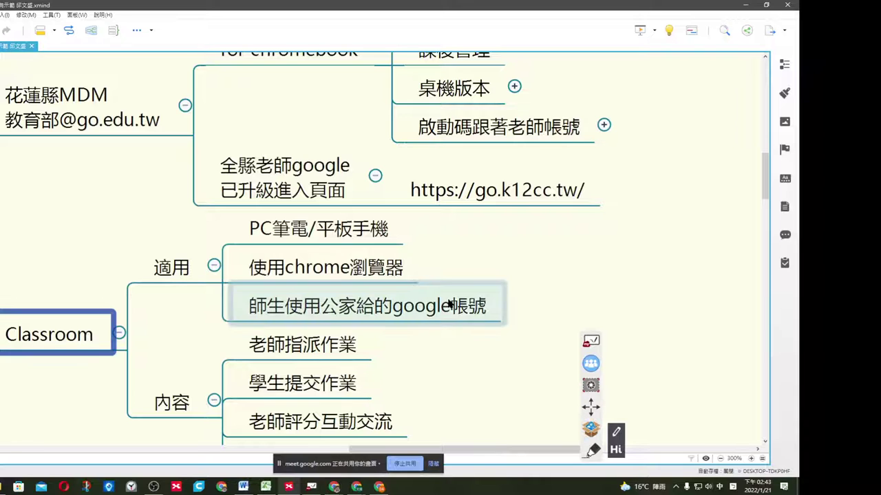
pyautogui.scroll(-1, 515, 208)
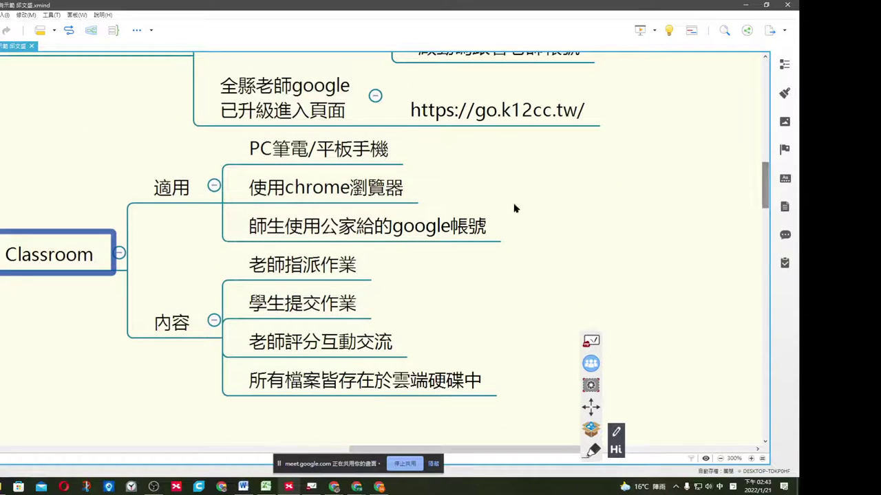
pyautogui.click(382, 157)
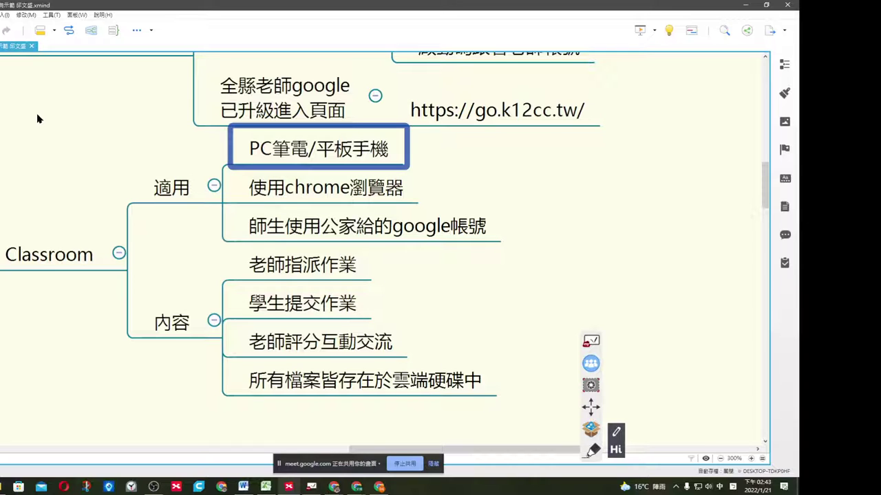
pyautogui.click(567, 163)
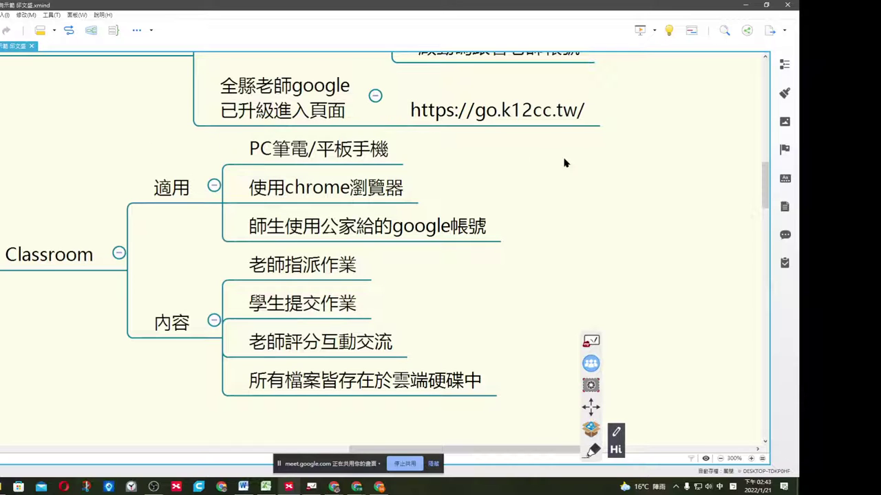
pyautogui.click(382, 162)
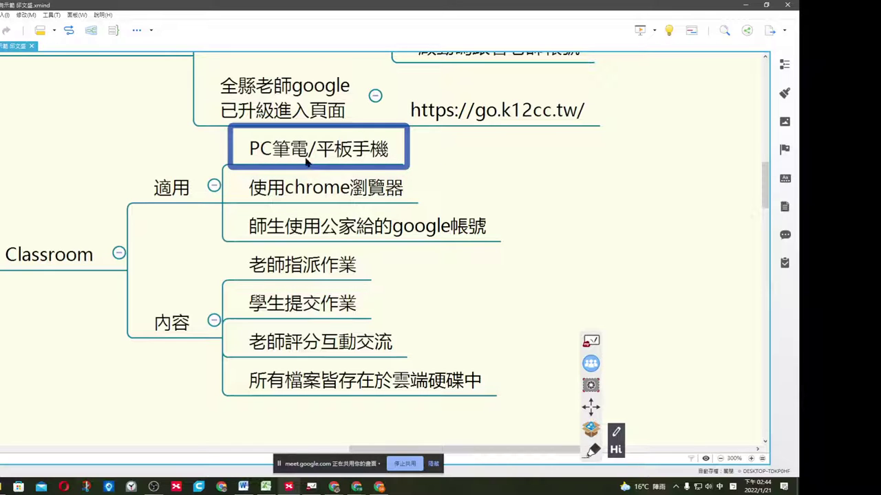
pyautogui.click(461, 169)
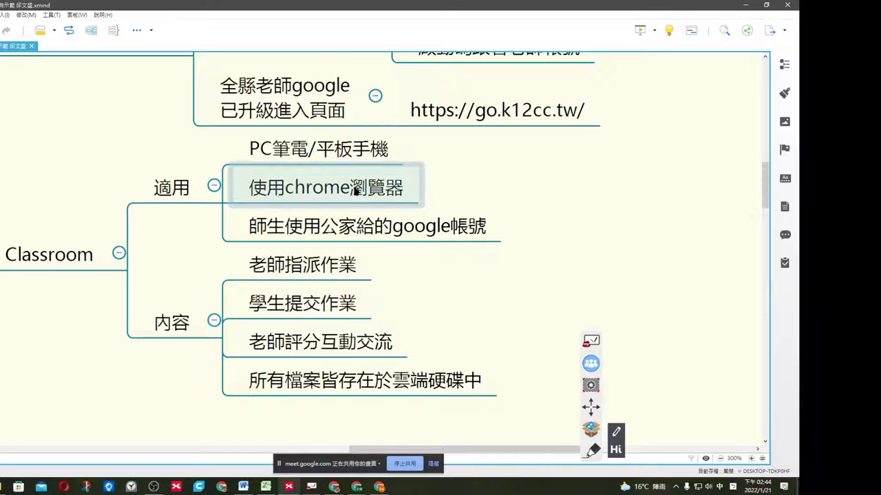
# Point out the 使用chrome瀏覽器, 師生使用公家給的google帳號 and 老師指派作業 topics.
pyautogui.click(359, 190)
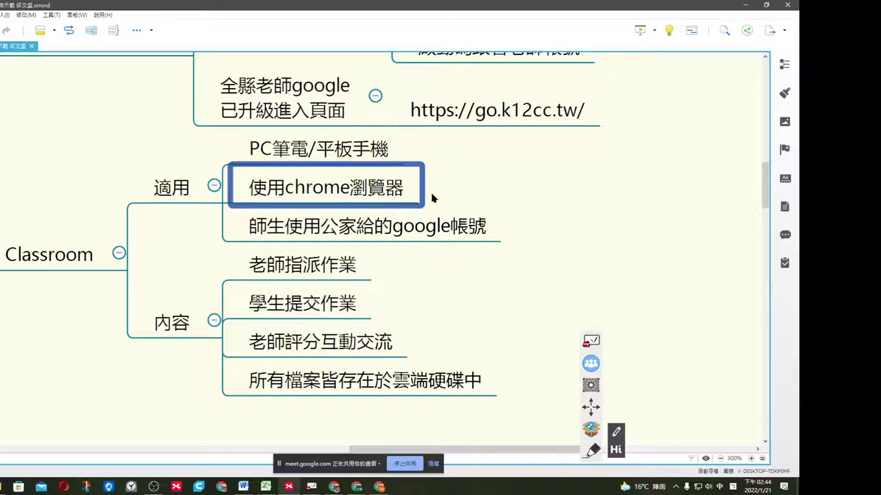
pyautogui.click(502, 242)
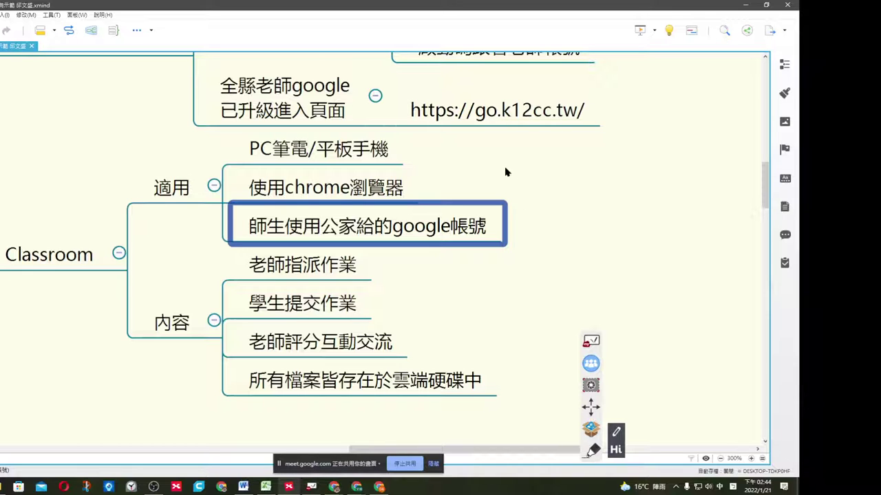
pyautogui.scroll(-2, 505, 234)
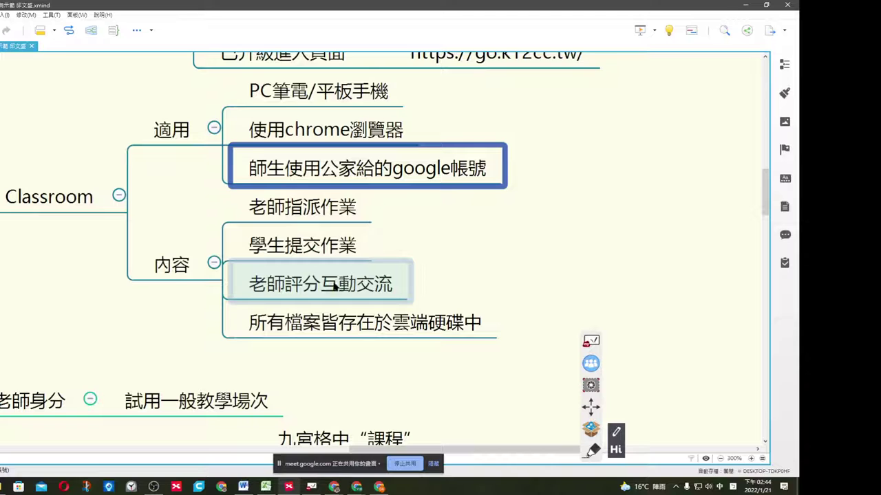
pyautogui.scroll(4, 335, 287)
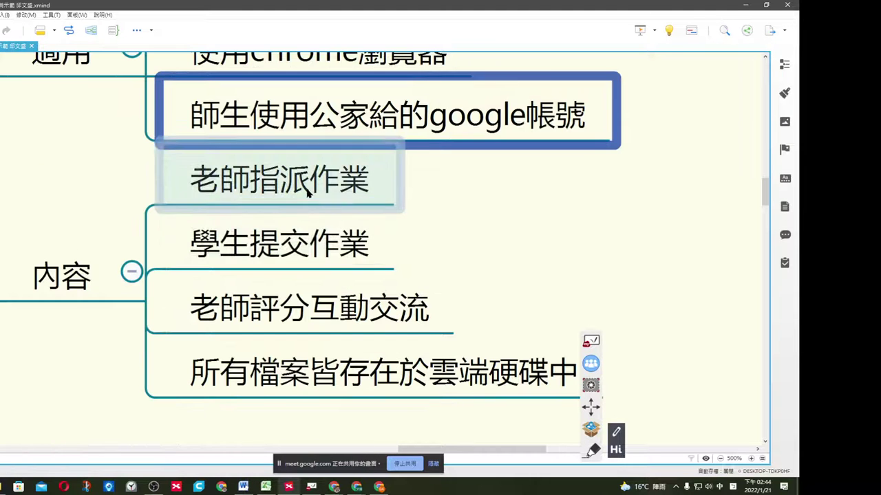
pyautogui.click(308, 193)
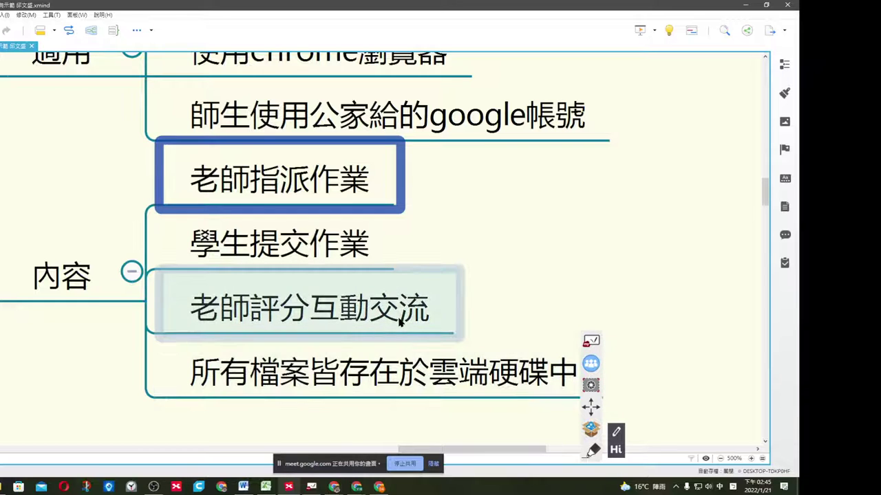
pyautogui.click(435, 251)
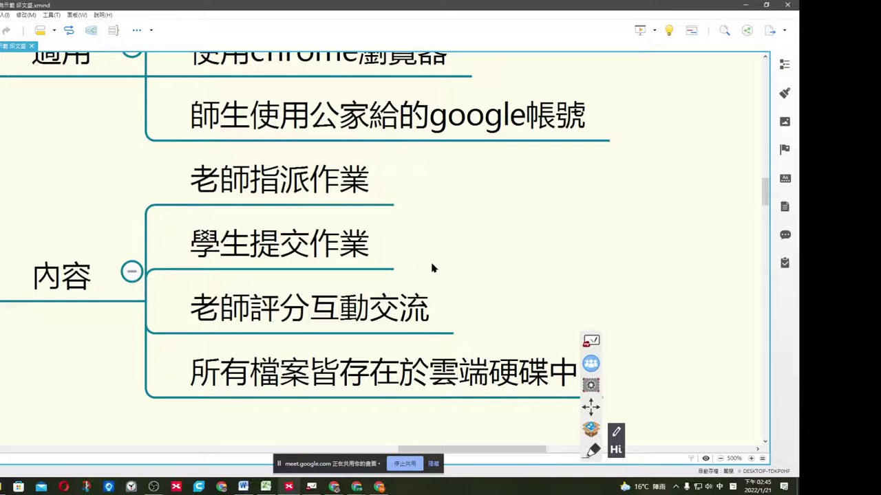
# Reselect the Classroom topic and scroll until the whole branch is in view.
pyautogui.scroll(-2, 429, 263)
pyautogui.scroll(-1, 411, 261)
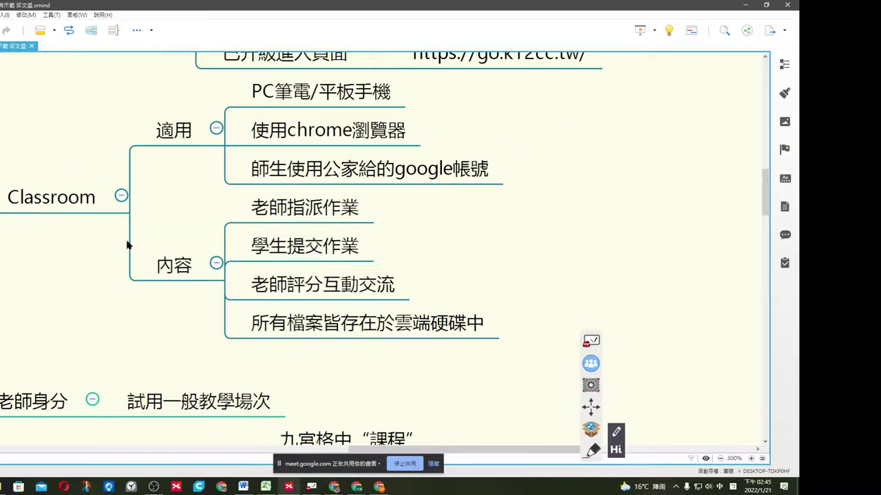
pyautogui.click(60, 206)
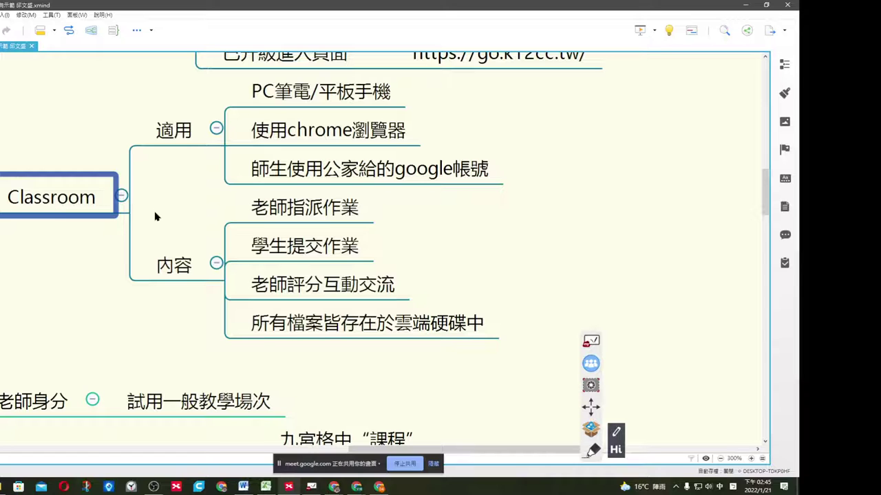
pyautogui.scroll(-2, 155, 213)
pyautogui.scroll(-2, 203, 212)
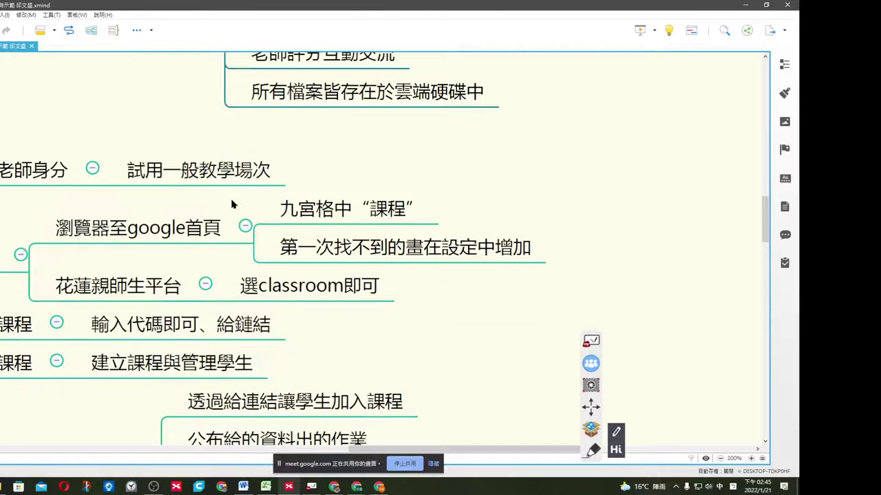
pyautogui.scroll(2, 323, 180)
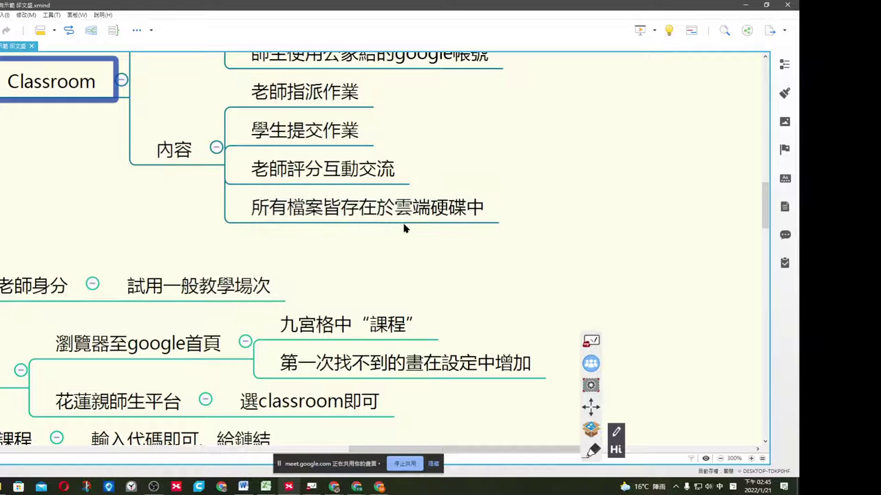
pyautogui.moveTo(763, 208); pyautogui.dragTo(762, 193)
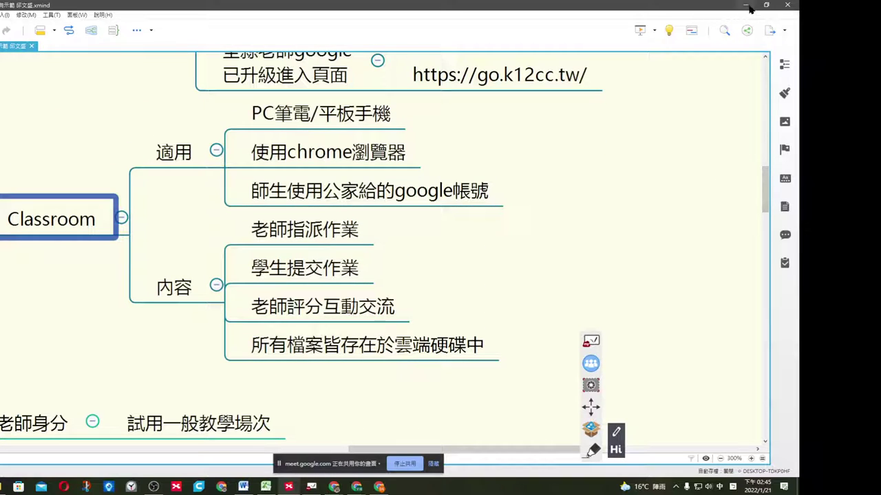
# Minimize XMind and bring up both Classroom Chrome windows side by side.
pyautogui.click(745, 6)
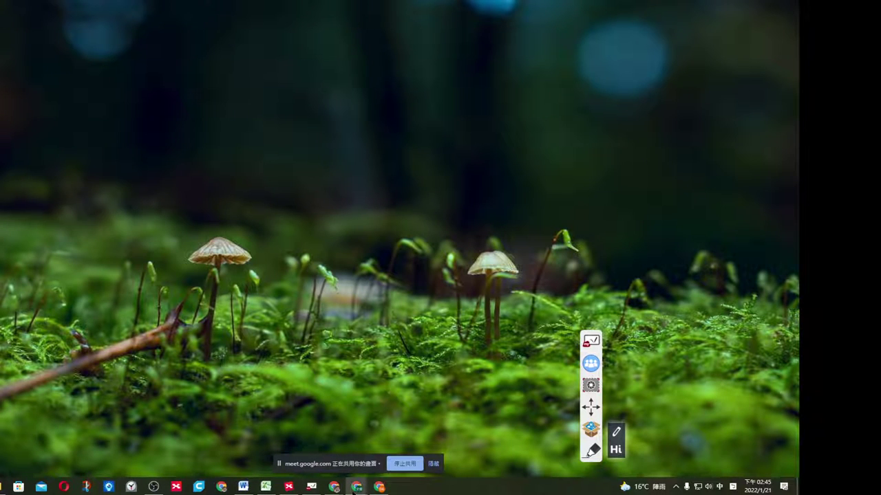
pyautogui.click(356, 487)
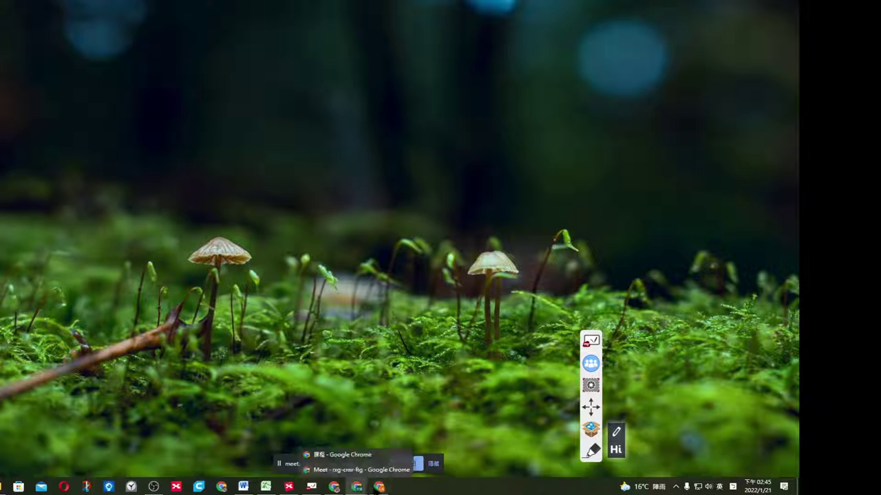
pyautogui.click(348, 456)
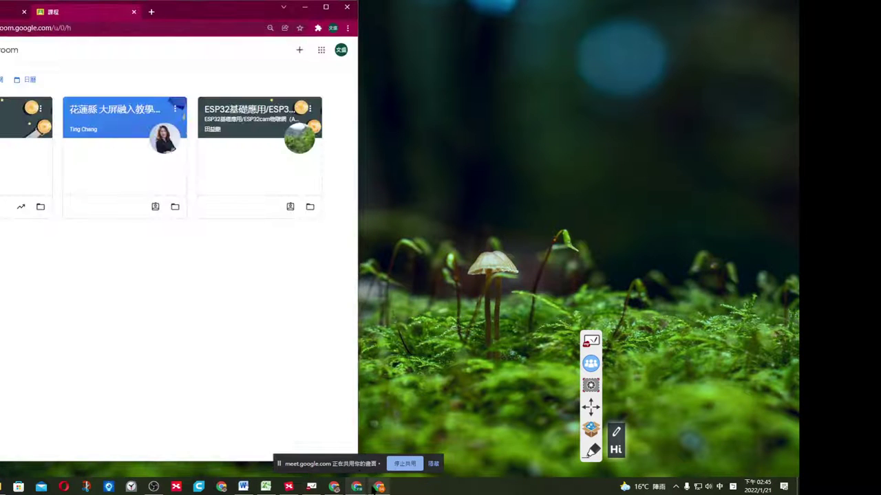
pyautogui.click(379, 487)
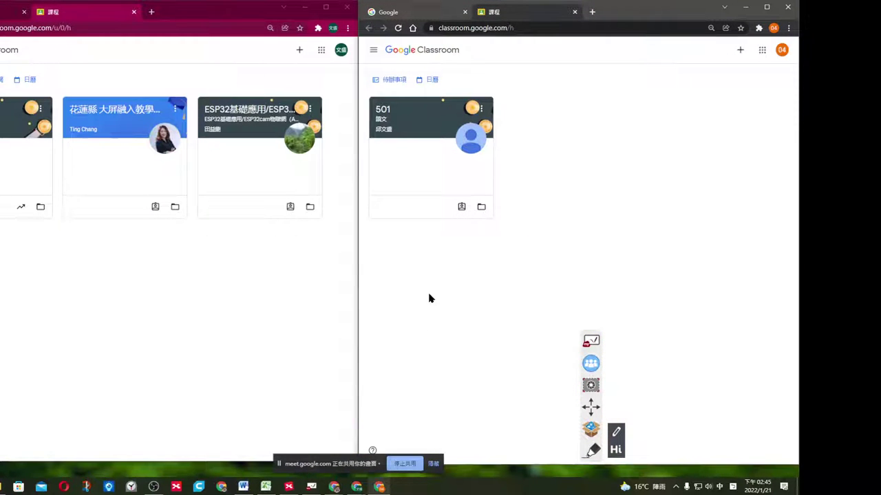
pyautogui.click(177, 258)
# Switch both Chrome windows to their Google tabs and bring Meet to the front.
pyautogui.click(13, 12)
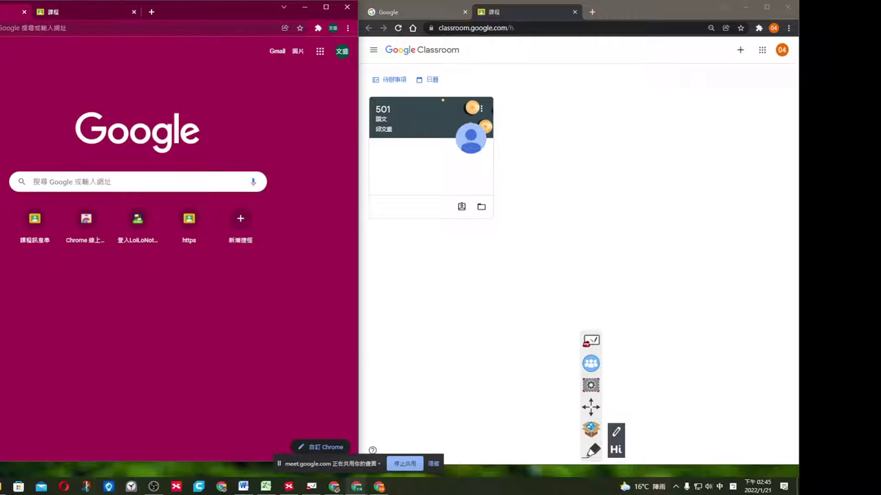
pyautogui.click(401, 12)
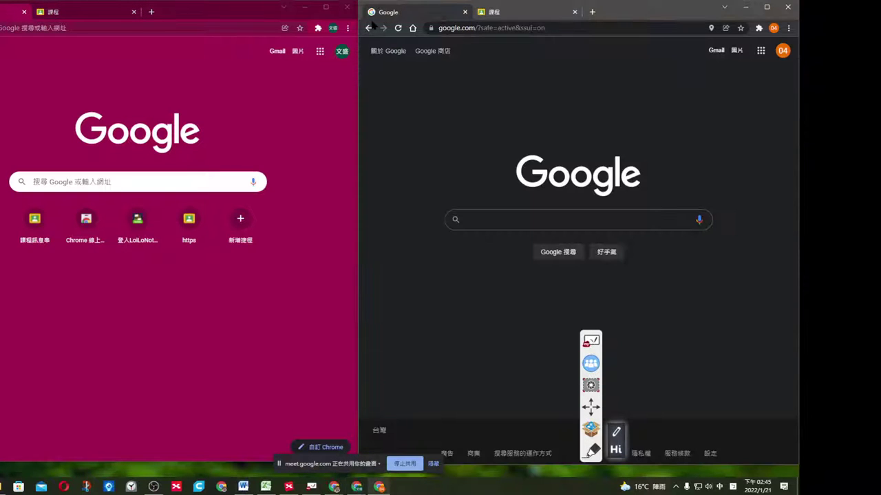
pyautogui.click(289, 108)
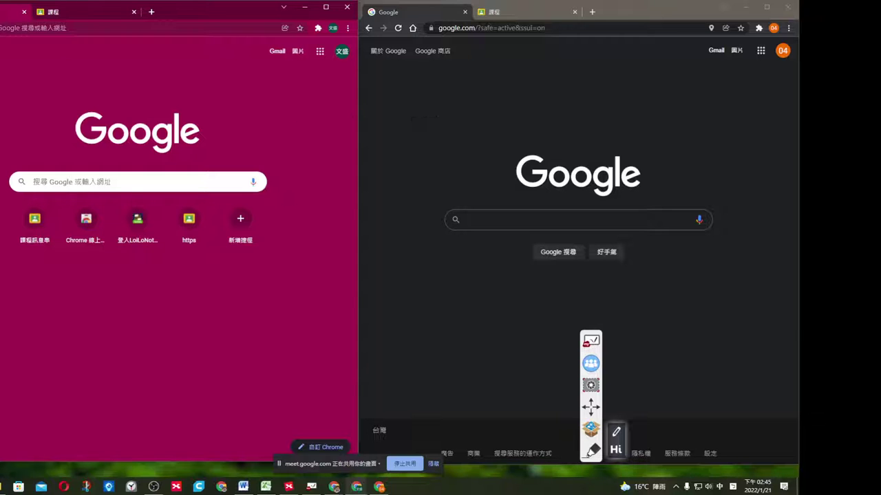
pyautogui.hotkey('alt', 'Tab')
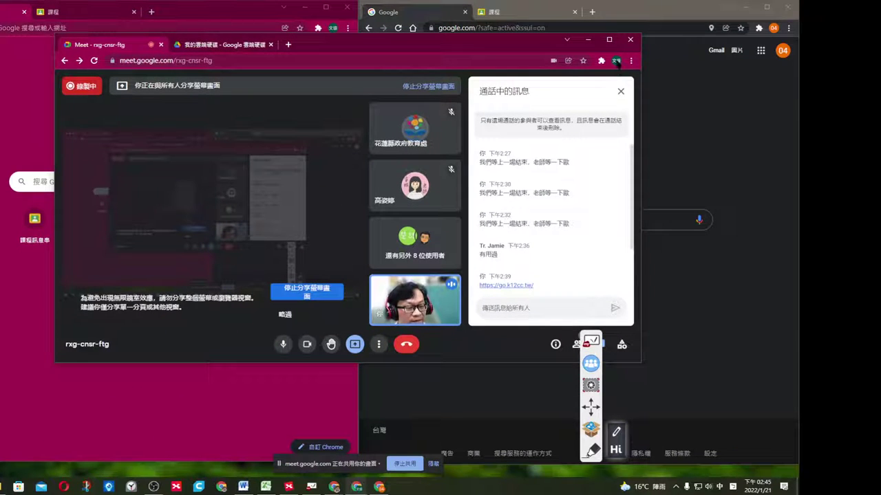
# Check the Chrome profile accounts, then close the Google Meet window.
pyautogui.click(616, 61)
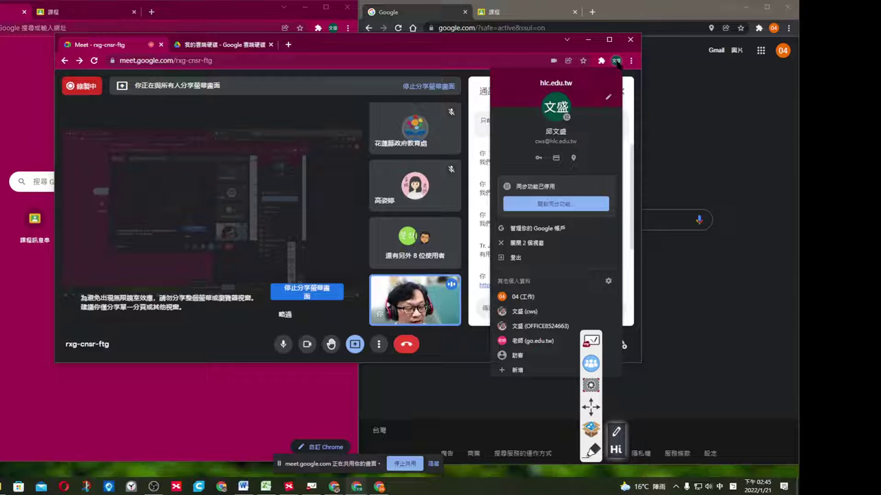
pyautogui.click(473, 41)
pyautogui.click(287, 44)
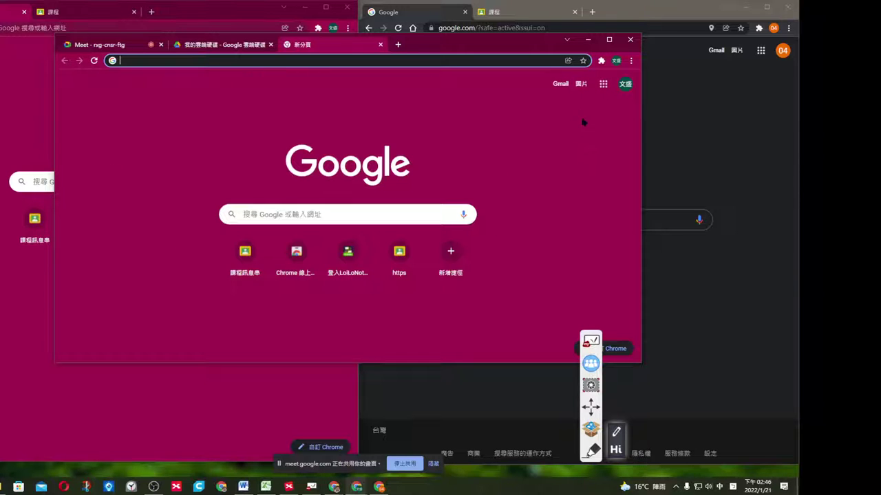
pyautogui.click(616, 61)
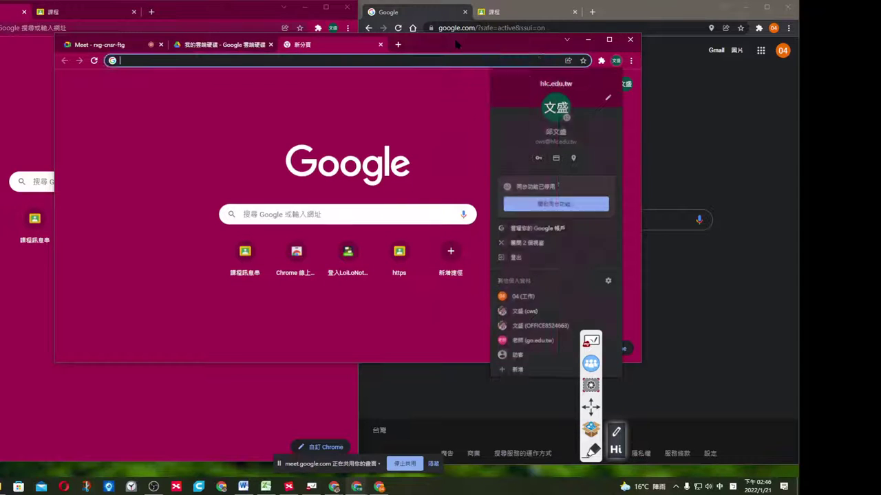
pyautogui.moveTo(454, 53); pyautogui.dragTo(429, 60)
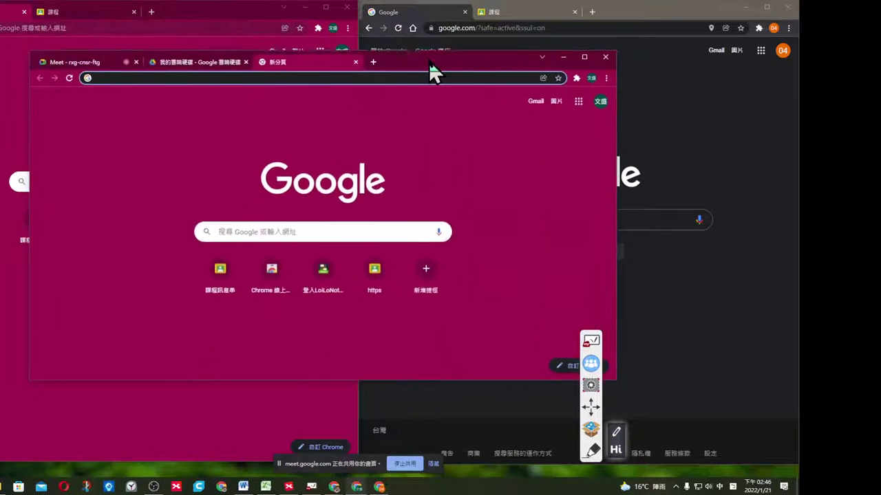
pyautogui.click(591, 80)
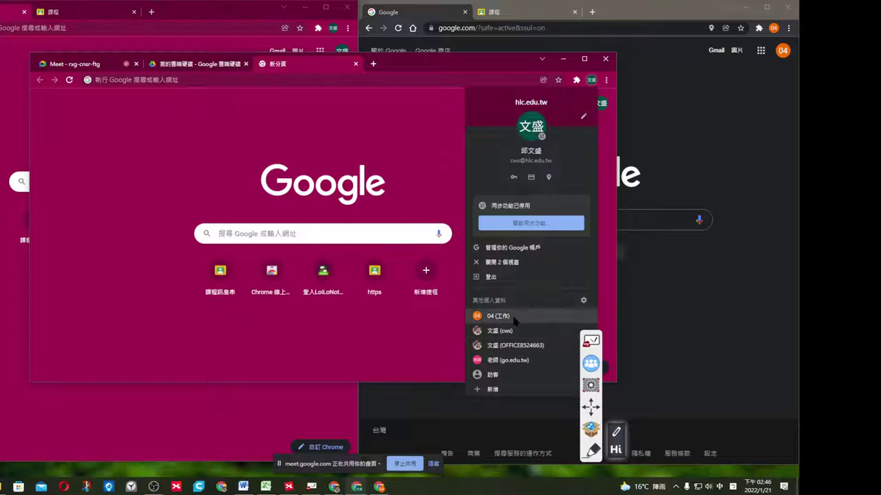
pyautogui.click(605, 58)
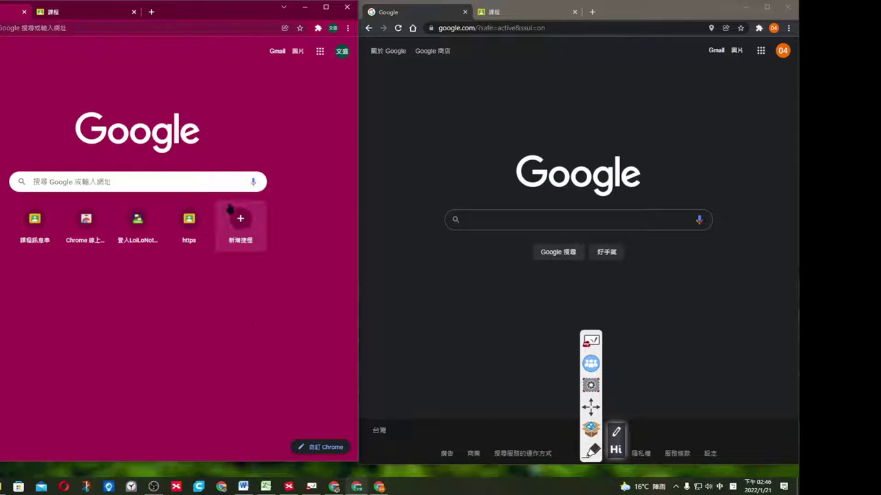
# Restore the magenta Chrome window on its 課程 class list and briefly check Wordwall.
pyautogui.click(356, 486)
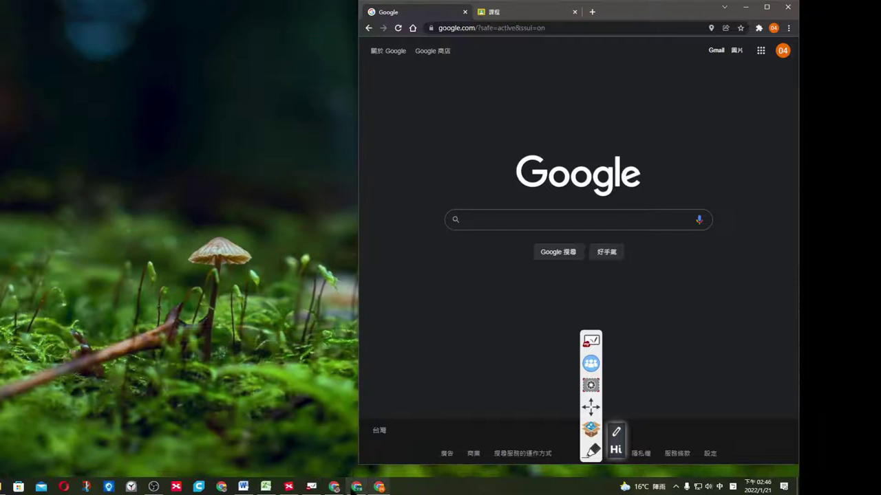
pyautogui.click(356, 486)
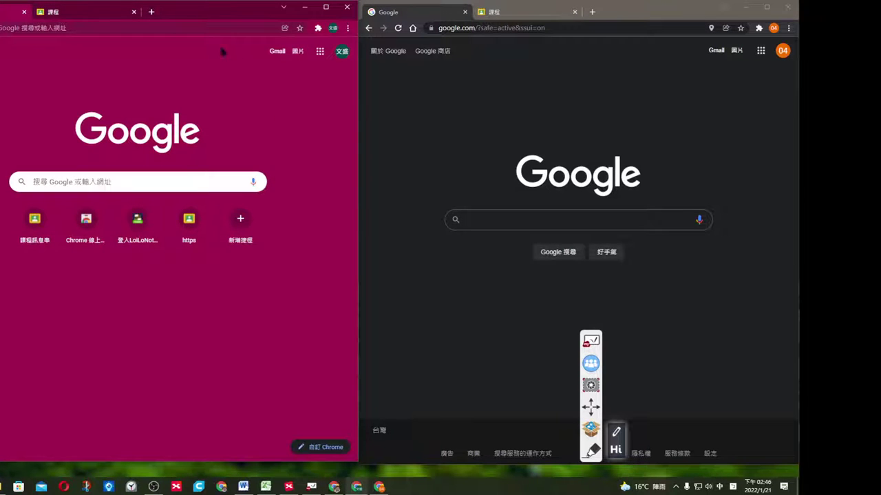
pyautogui.click(101, 9)
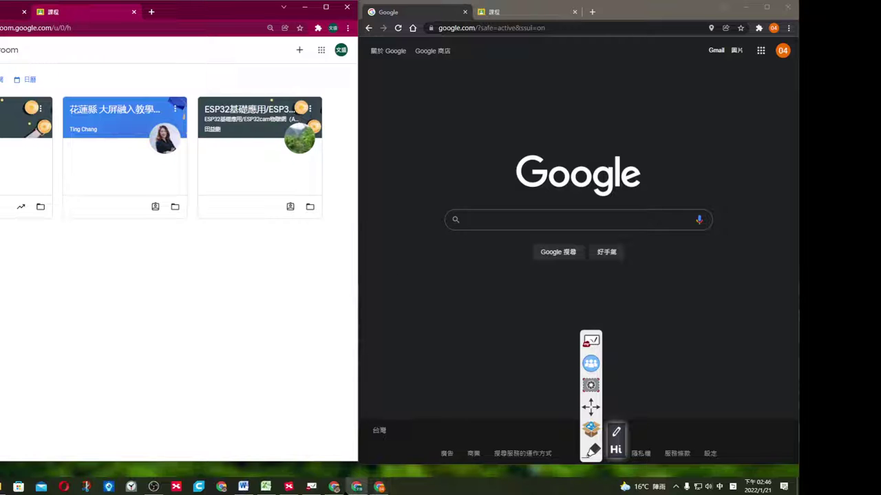
pyautogui.click(334, 487)
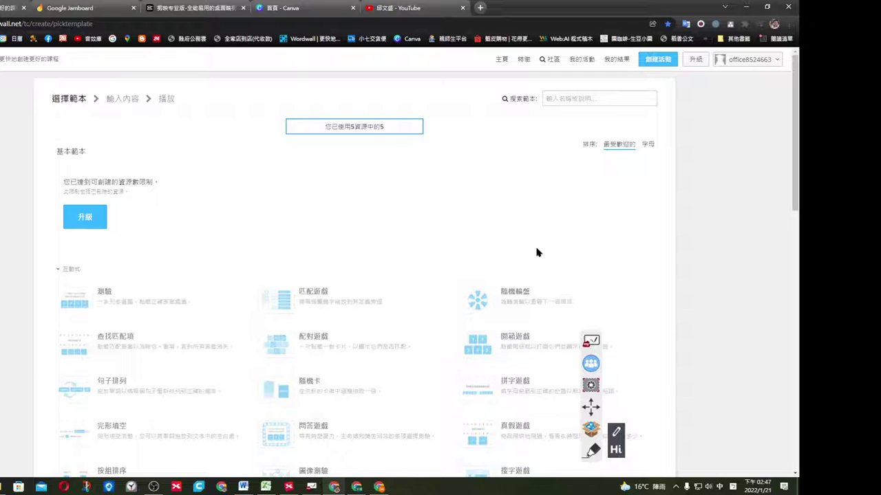
pyautogui.click(574, 99)
pyautogui.click(745, 7)
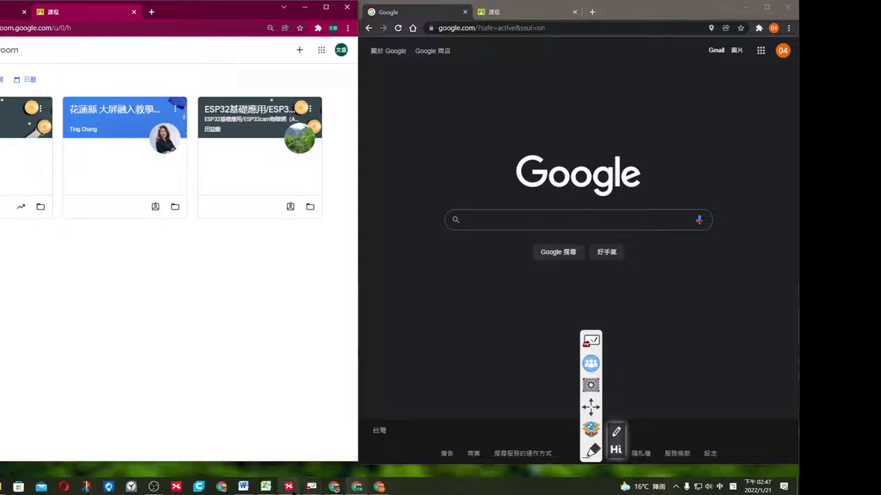
# Copy the Meet link from the Word schedule table and start a new Chrome tab.
pyautogui.click(243, 486)
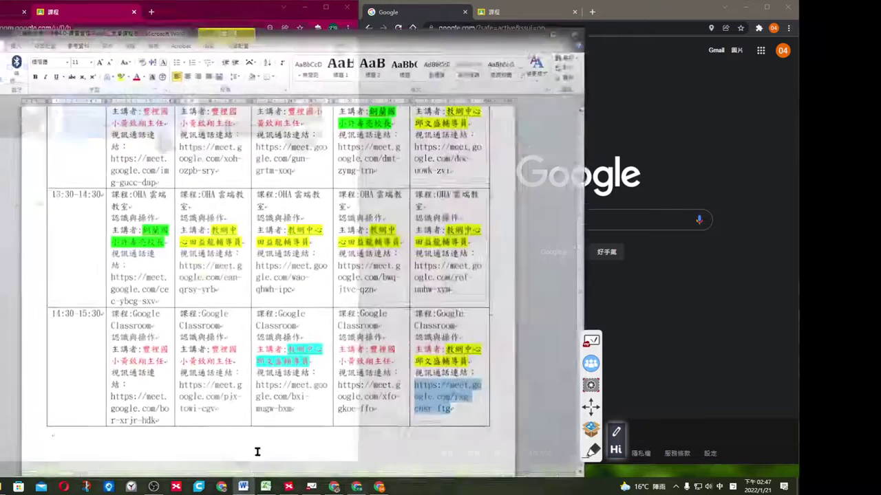
pyautogui.rightClick(443, 391)
pyautogui.click(470, 158)
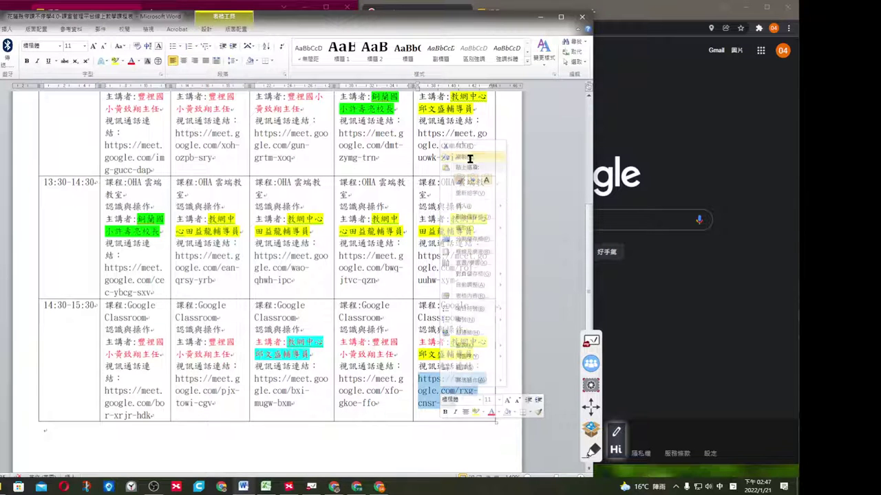
pyautogui.click(540, 16)
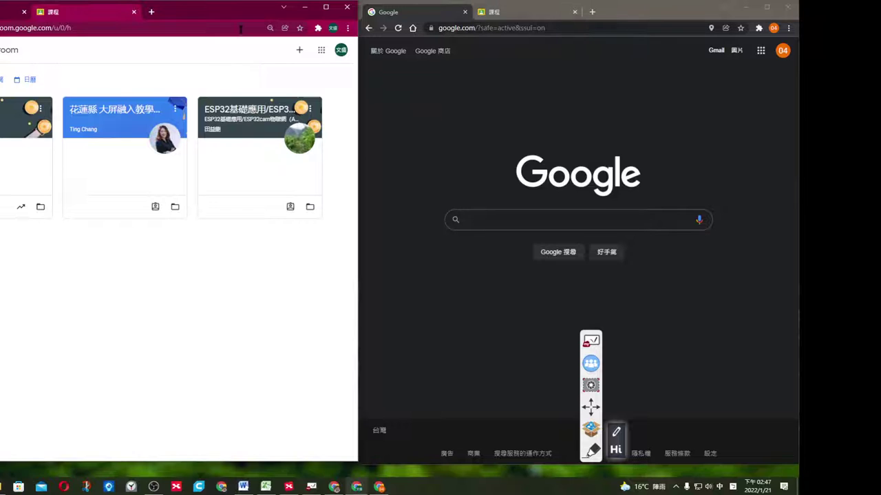
pyautogui.click(151, 11)
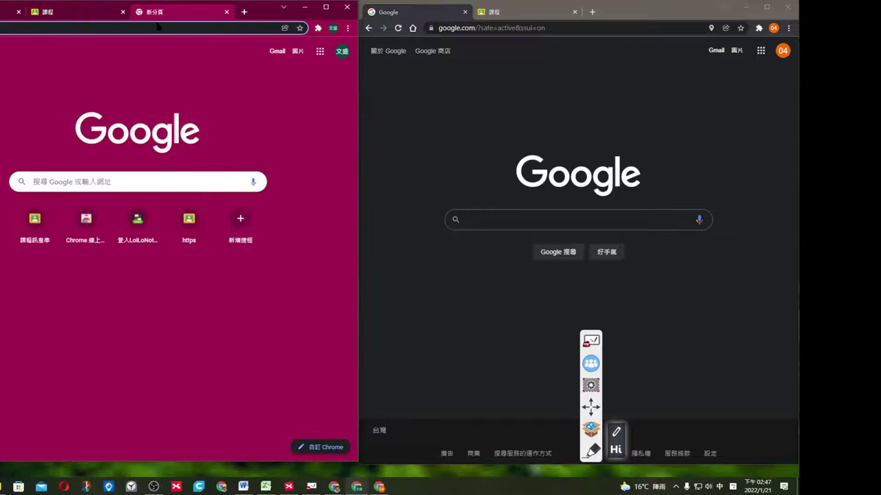
# Paste the Meet link, join the call, and move it into its own window.
pyautogui.write('https://meet.google.com/rxg-cnsr-ftg')
pyautogui.press('Return')
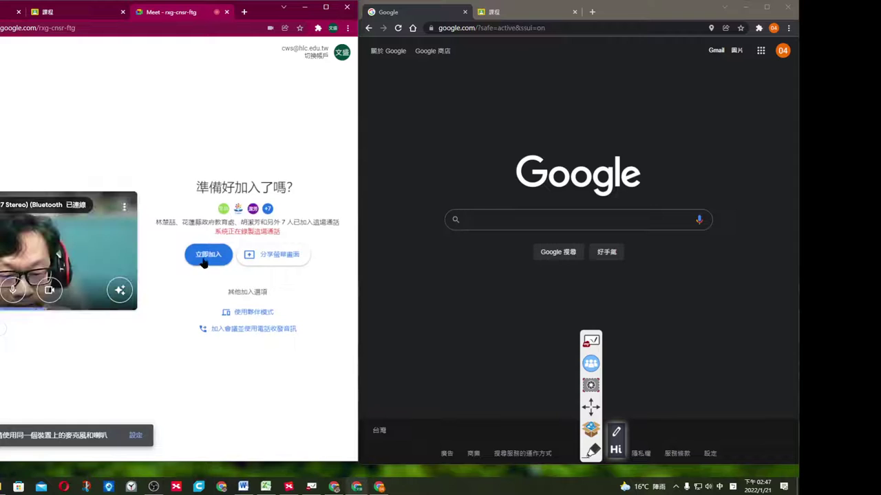
pyautogui.click(204, 263)
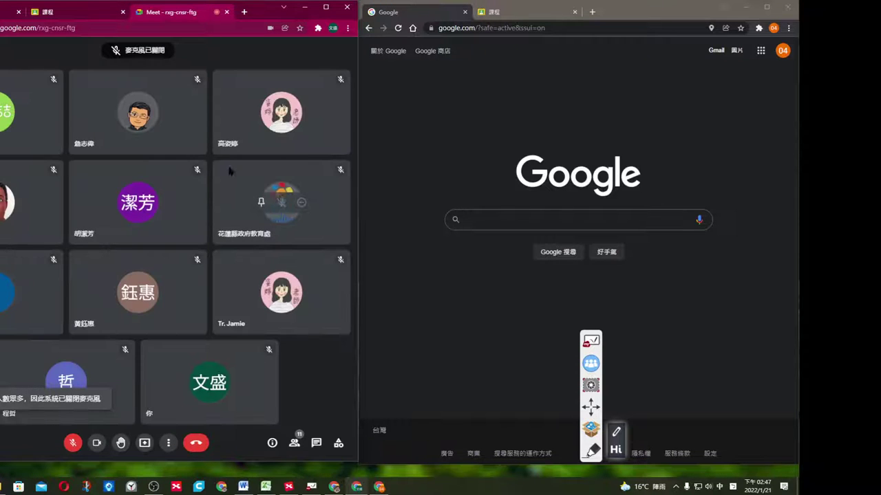
pyautogui.moveTo(178, 13); pyautogui.dragTo(301, 28)
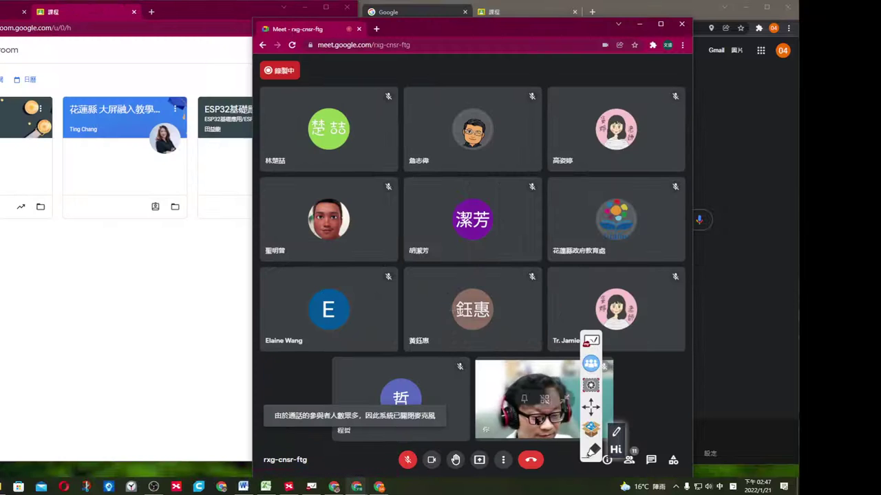
# Present the entire screen 1 to the call and minimize the Meet window.
pyautogui.click(480, 459)
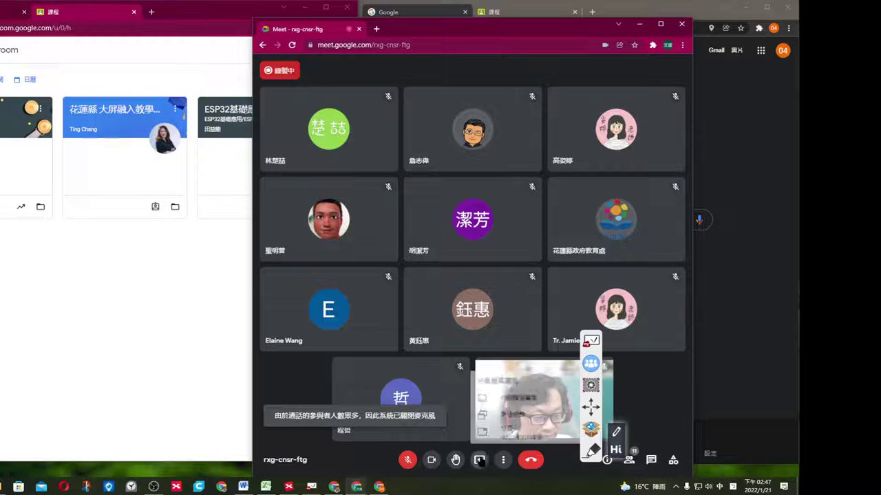
pyautogui.click(517, 394)
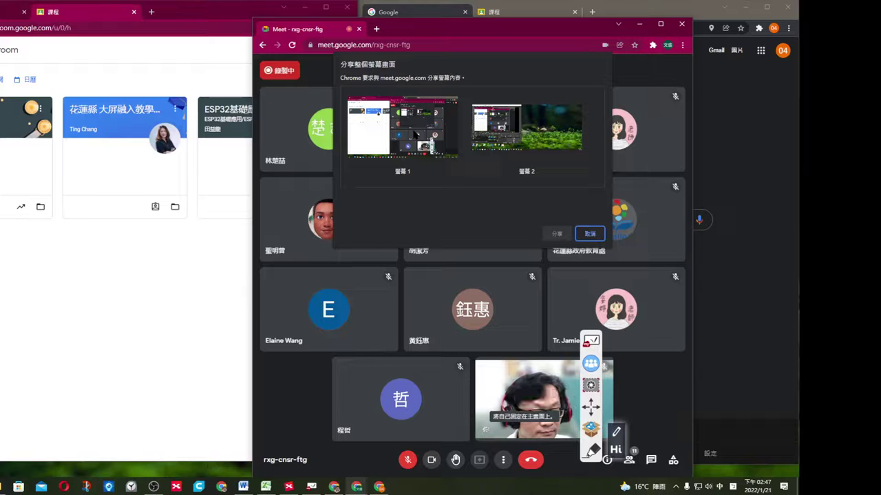
pyautogui.click(415, 134)
pyautogui.click(557, 234)
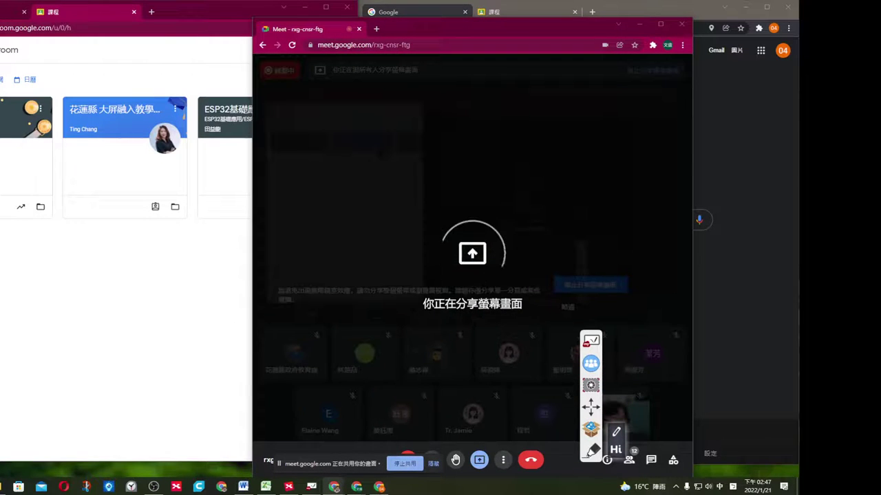
pyautogui.press('super+Down')
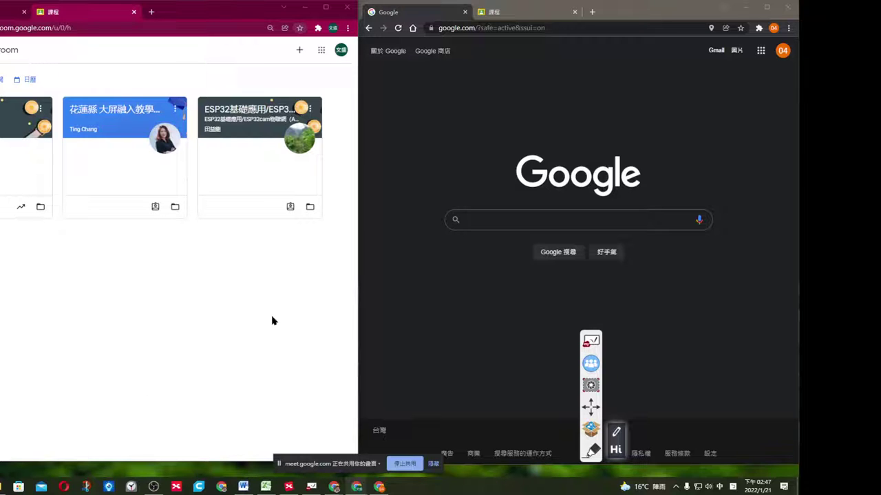
# Activate the right Chrome window, then switch the left window to Google's new-tab page.
pyautogui.click(628, 118)
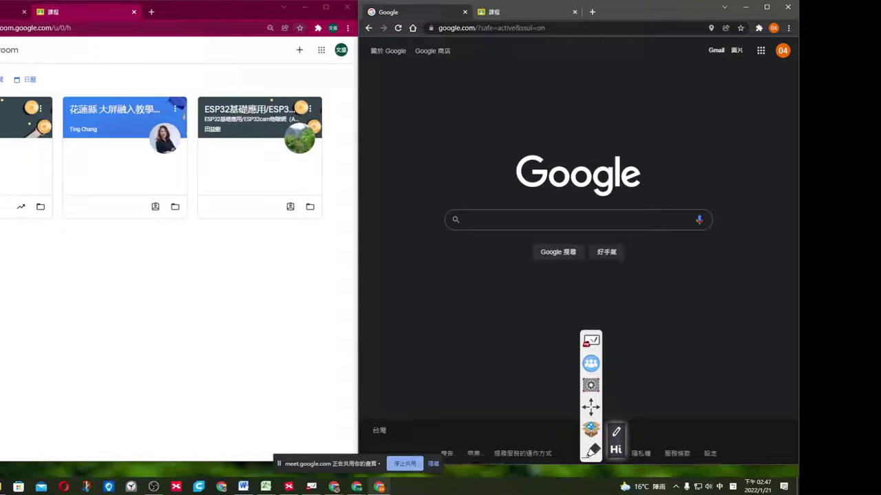
pyautogui.click(13, 12)
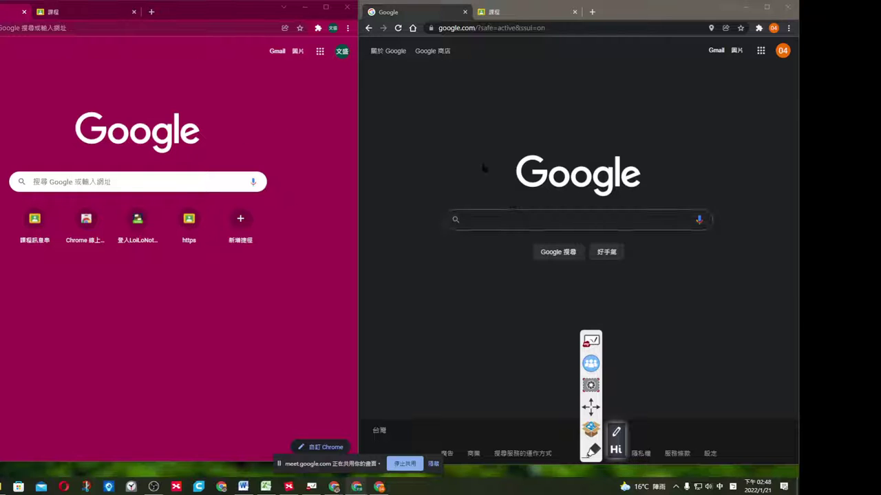
# Open Google Classroom from the Google apps list in the left window.
pyautogui.click(331, 111)
pyautogui.click(320, 53)
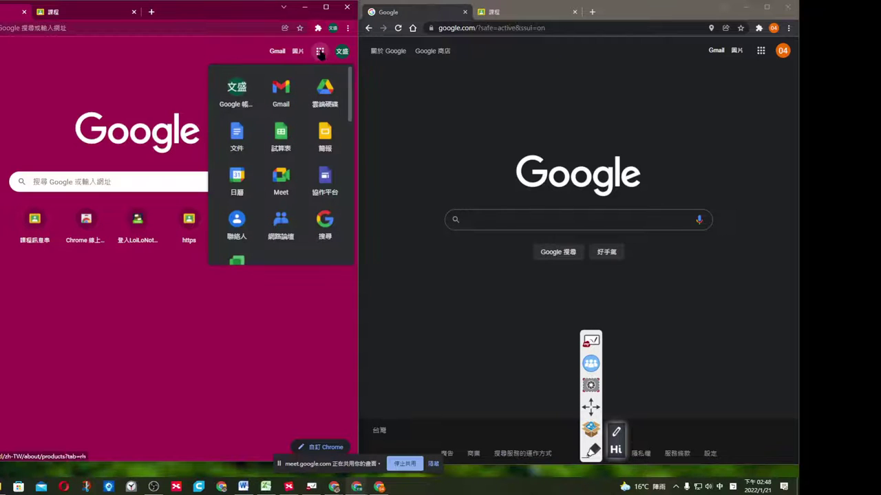
pyautogui.scroll(-10, 327, 154)
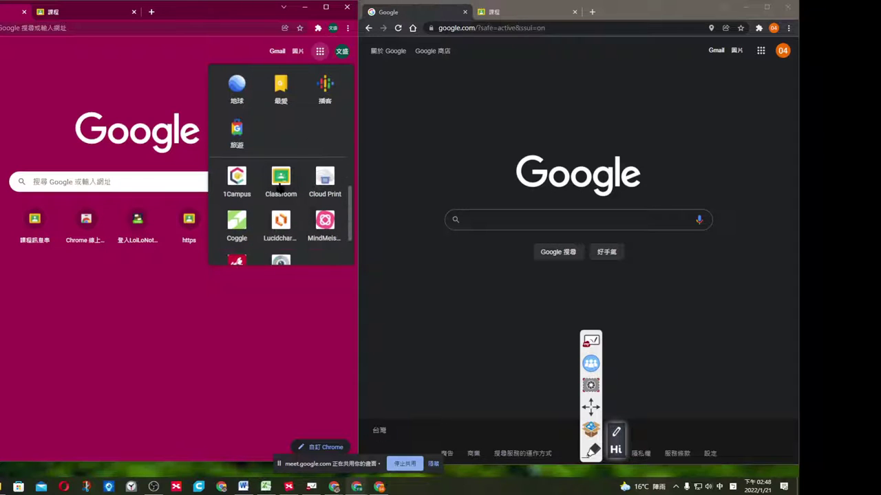
pyautogui.click(281, 185)
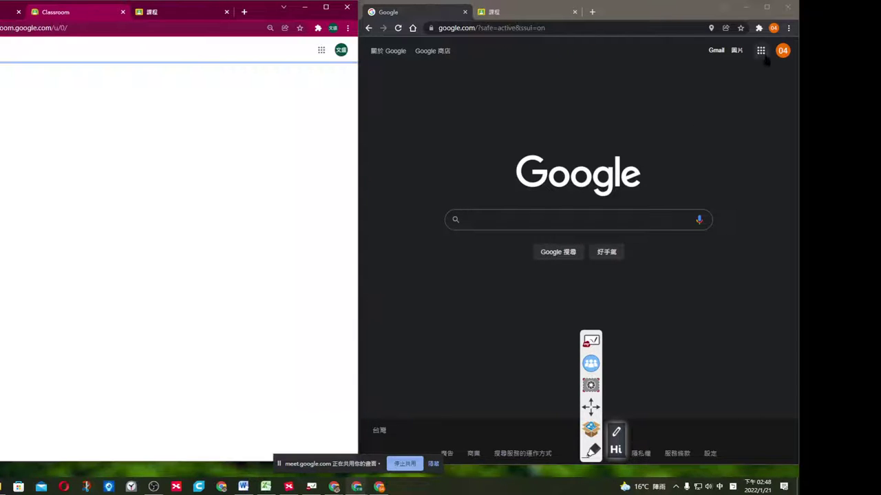
# Open Google Classroom from the apps list in the right window, showing the 501 國文 card.
pyautogui.click(760, 50)
pyautogui.scroll(-2, 762, 180)
pyautogui.scroll(-5, 762, 180)
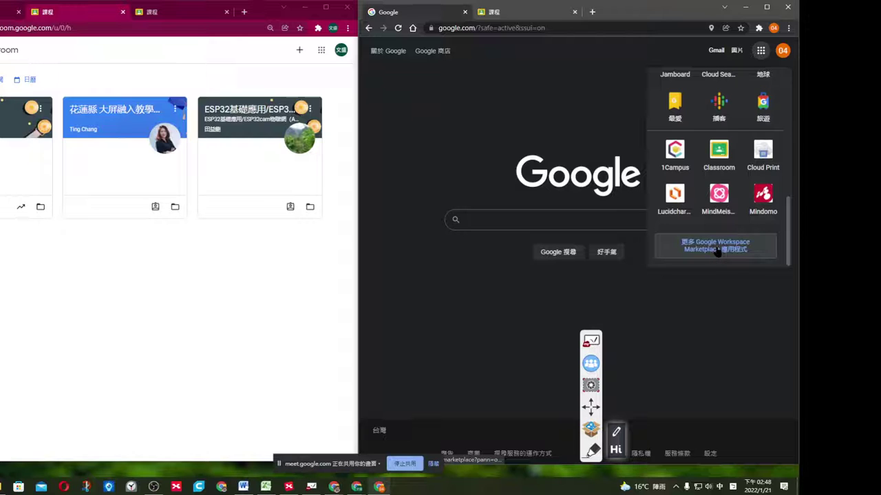
pyautogui.click(581, 217)
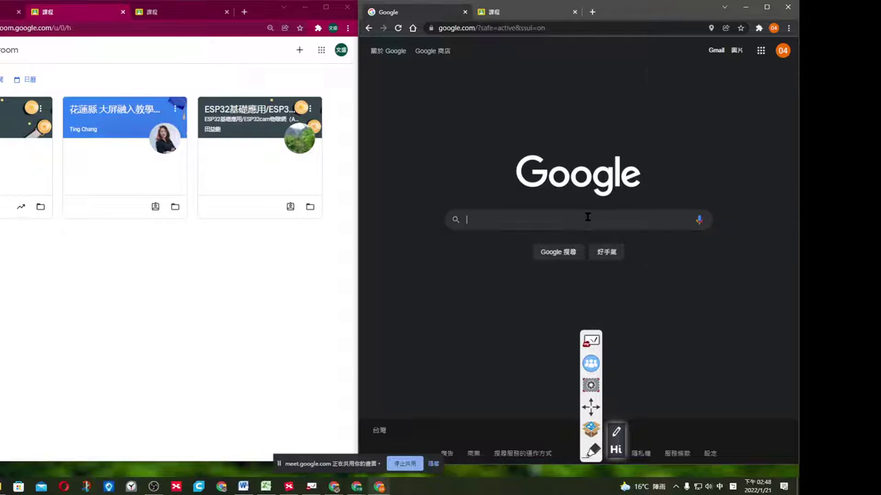
pyautogui.click(760, 50)
pyautogui.scroll(-5, 729, 207)
pyautogui.scroll(-2, 745, 222)
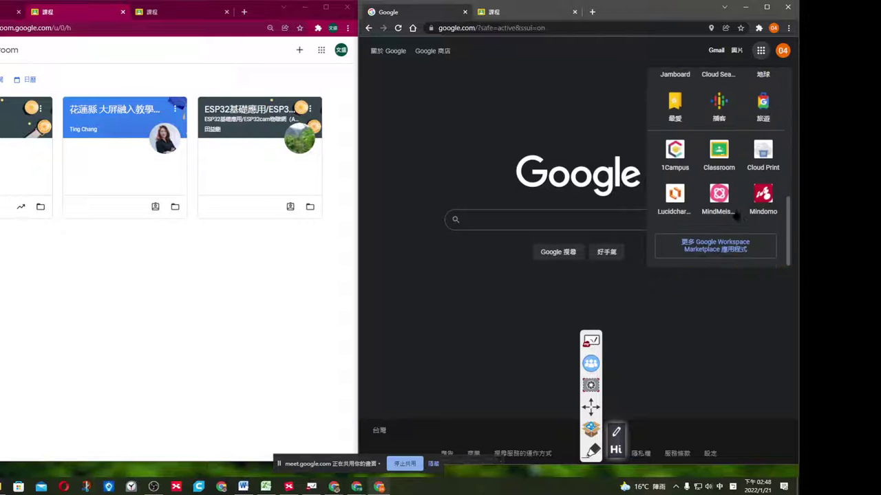
pyautogui.click(719, 181)
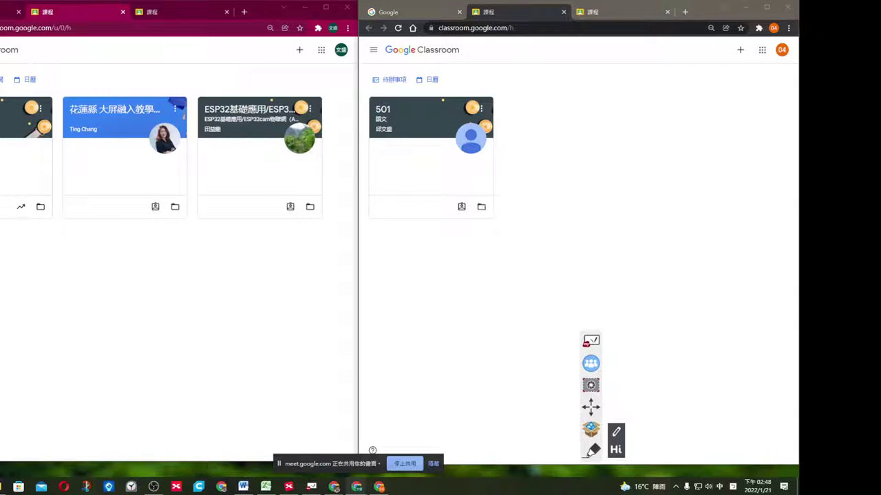
pyautogui.click(106, 300)
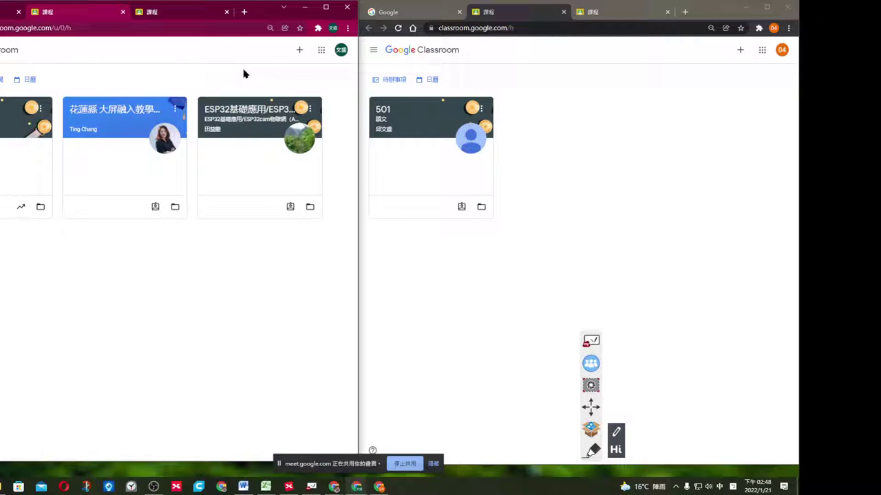
# Create a new class named '111' (111-601), then return to the list of all classes.
pyautogui.click(300, 53)
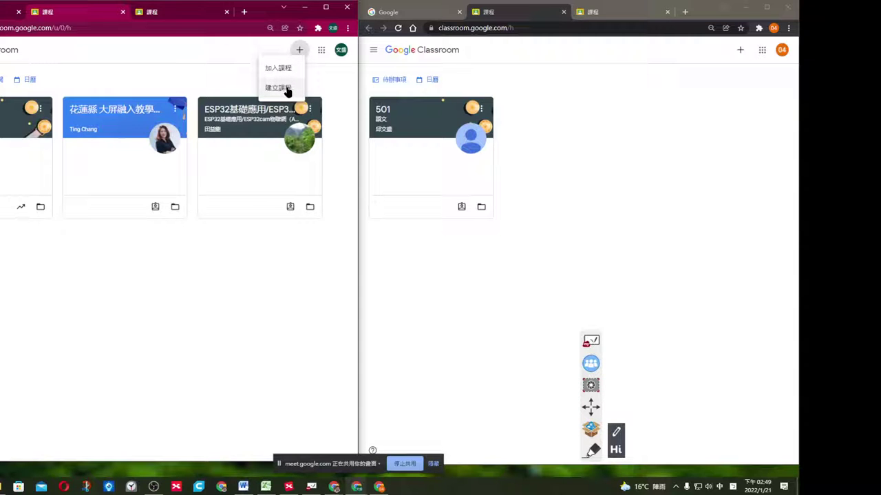
pyautogui.click(286, 90)
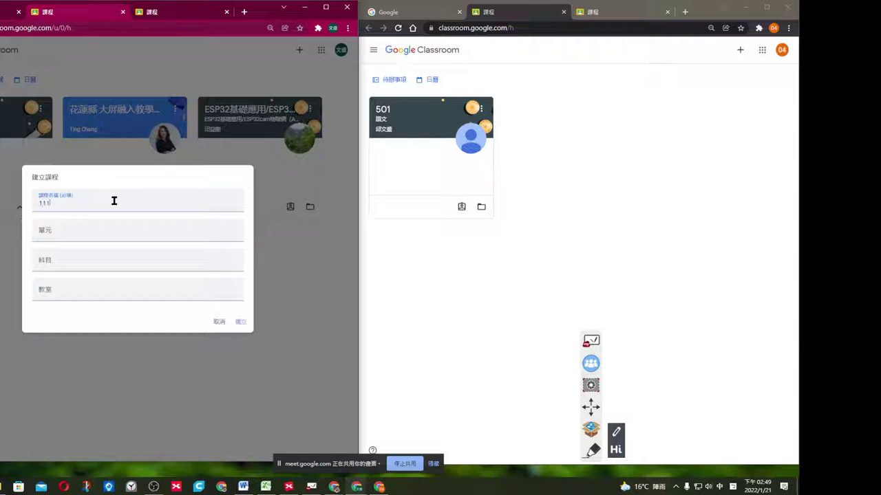
pyautogui.write('111')
pyautogui.press('Return')
pyautogui.click(240, 322)
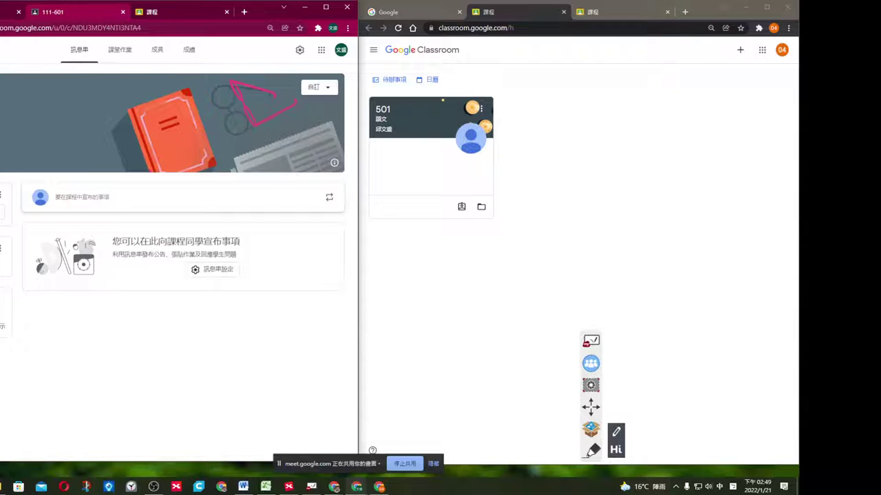
pyautogui.click(17, 53)
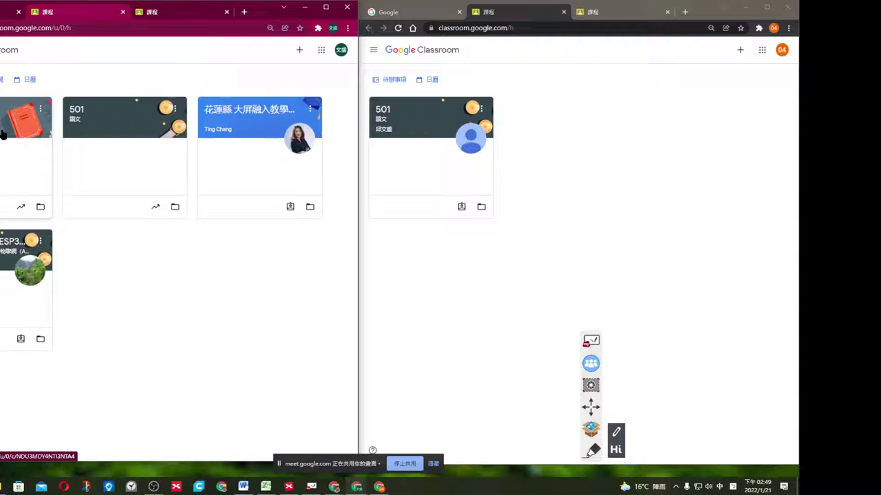
# Save class 111-601's Meet link as visible to students, then open the 501 class on the right.
pyautogui.click(2, 134)
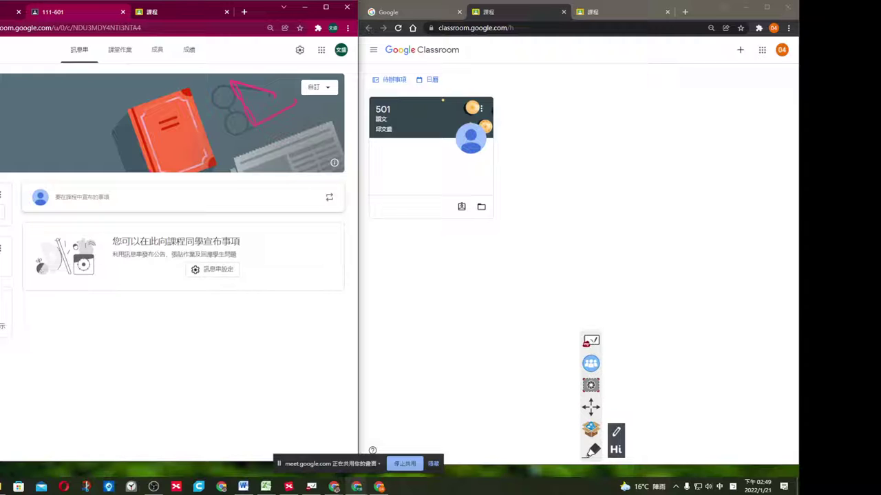
pyautogui.click(1, 215)
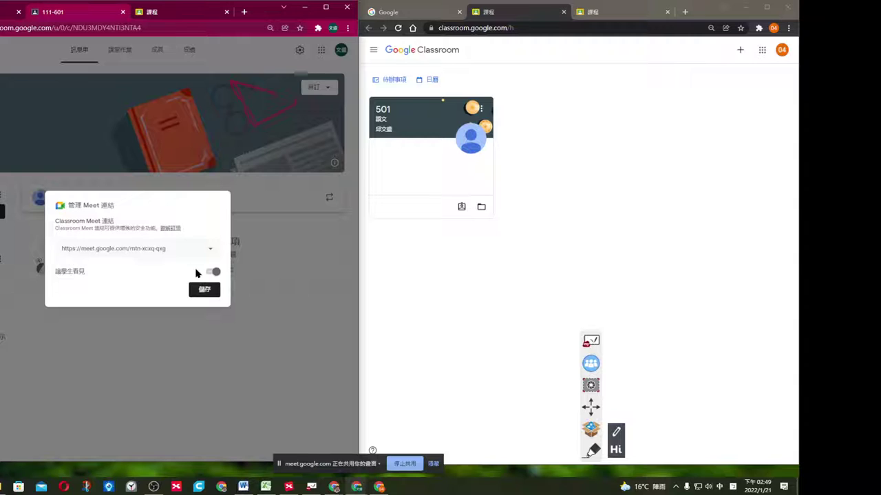
pyautogui.click(203, 291)
pyautogui.click(212, 273)
pyautogui.click(211, 272)
pyautogui.click(205, 291)
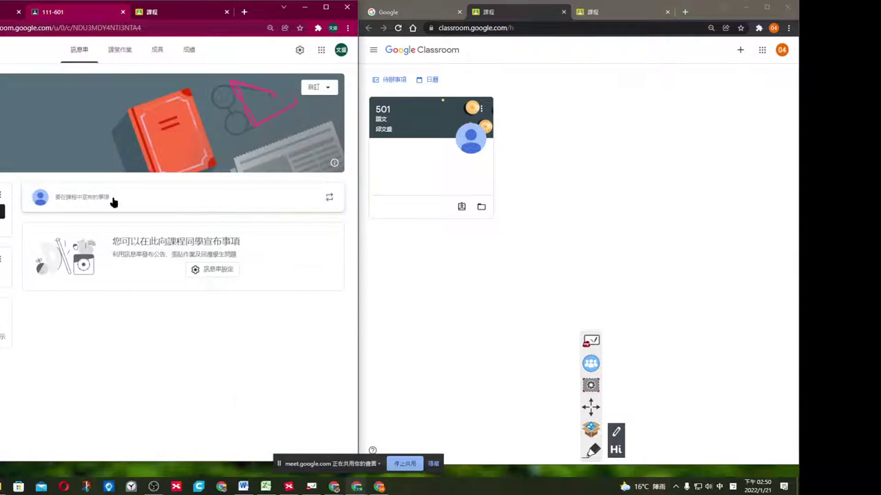
pyautogui.click(412, 119)
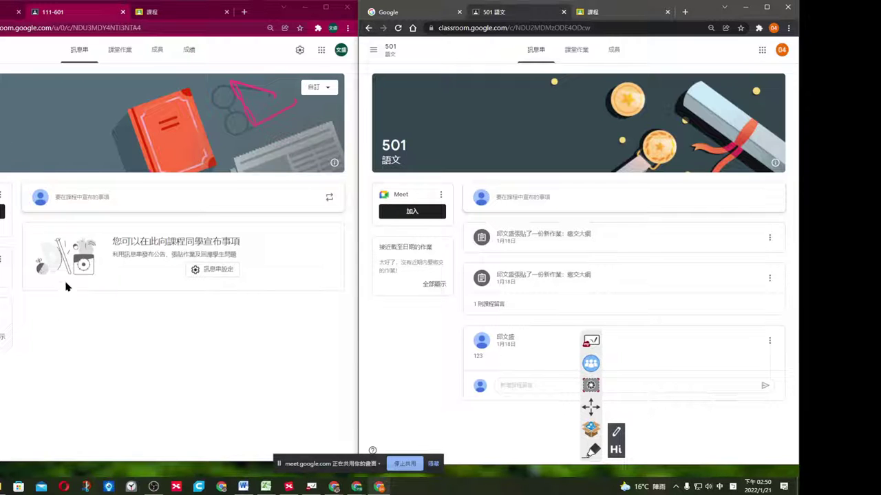
# Look through the 111-601 Classwork (課程作業) and Stream tabs, ending on the Members (成員) list.
pyautogui.click(86, 334)
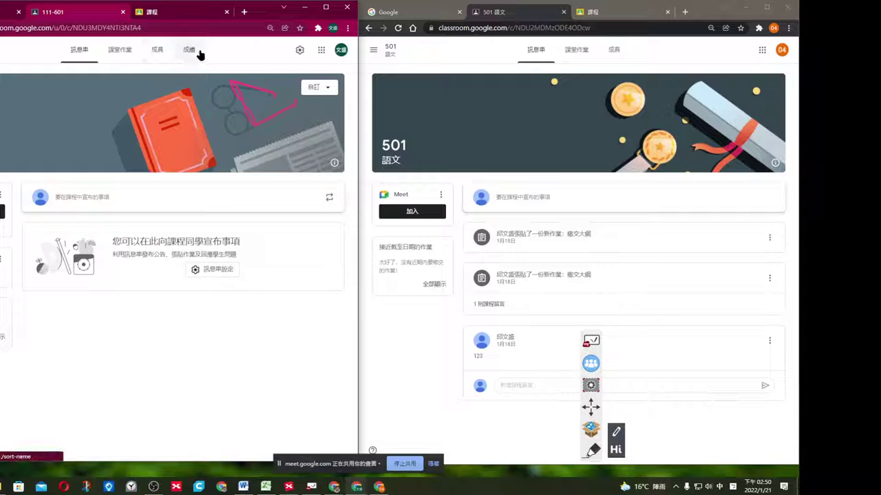
pyautogui.click(120, 53)
pyautogui.click(82, 53)
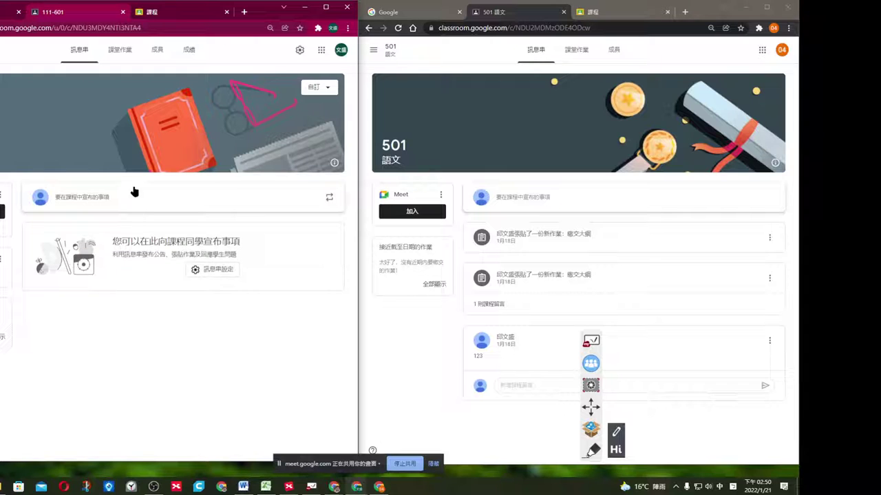
pyautogui.click(124, 55)
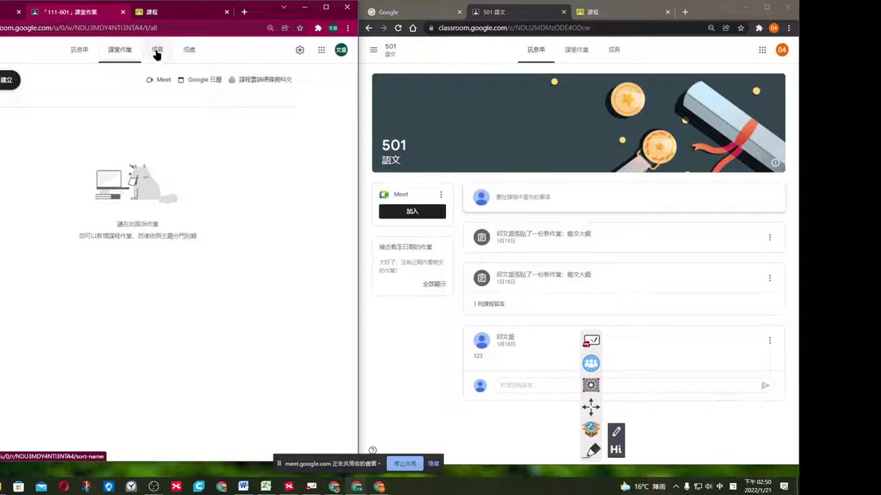
pyautogui.click(157, 52)
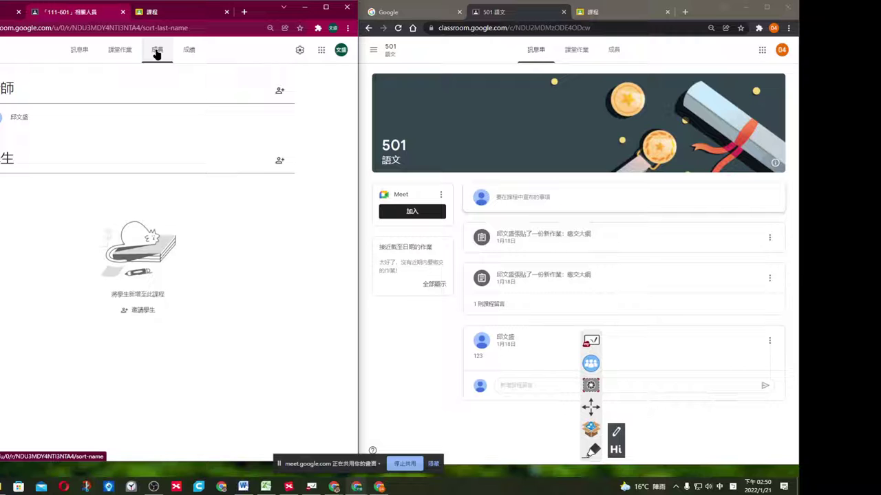
pyautogui.click(280, 92)
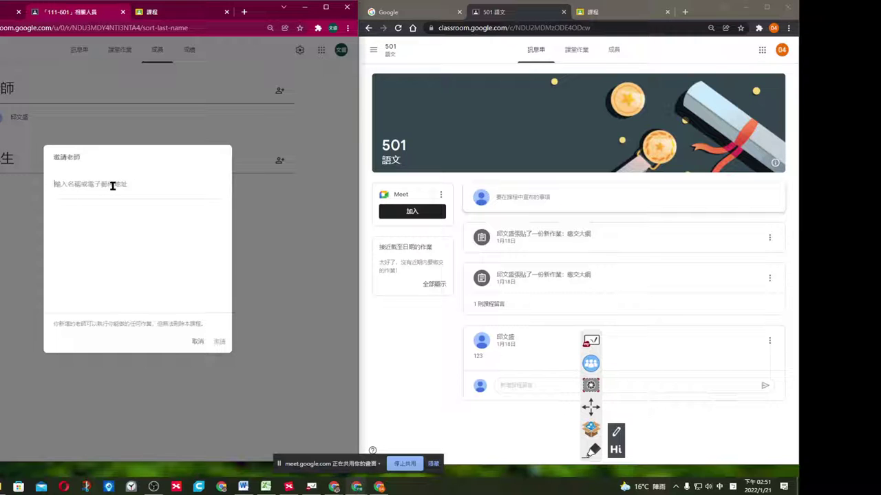
pyautogui.write('李')
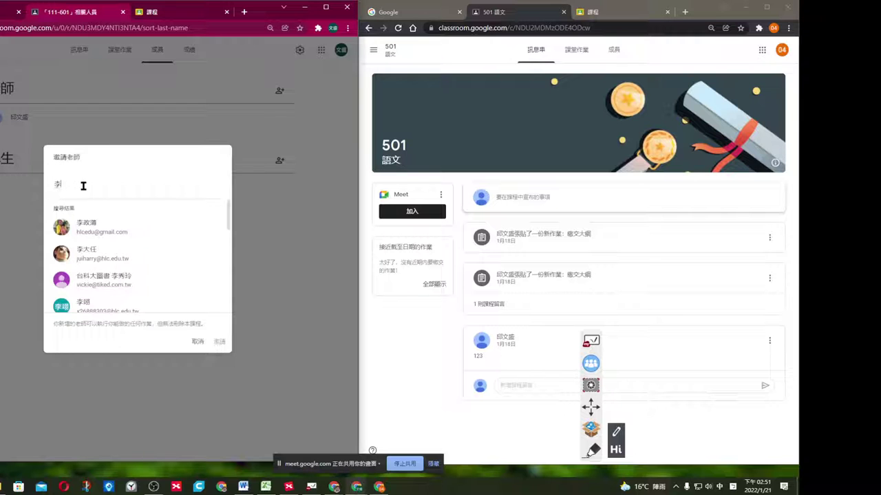
pyautogui.scroll(-6, 122, 240)
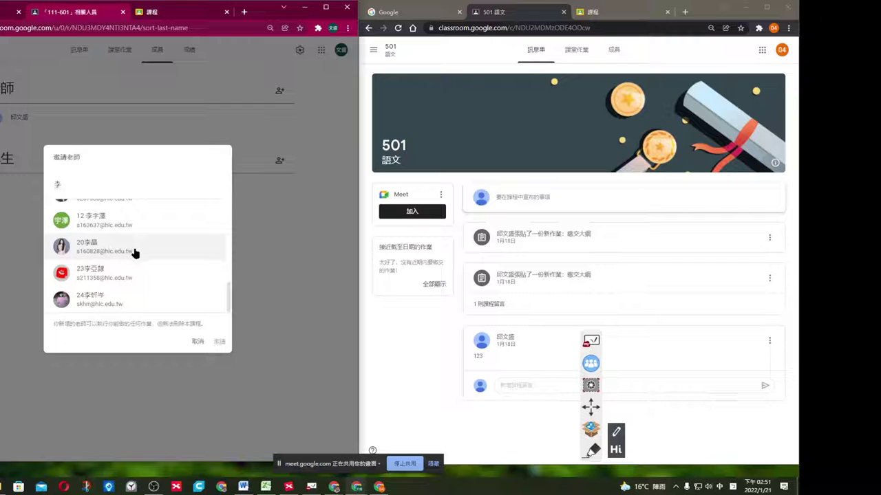
pyautogui.write('書')
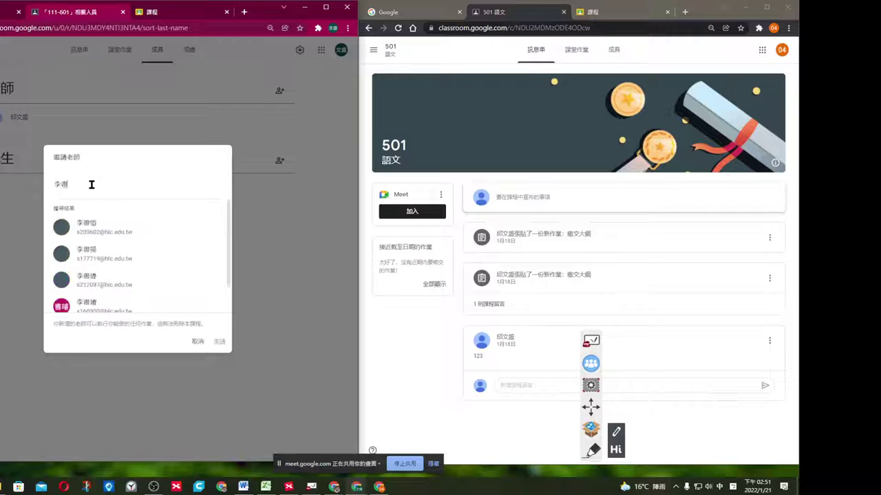
pyautogui.press('Down')
pyautogui.press('Down')
pyautogui.press('Down')
pyautogui.press('Down')
pyautogui.press('Down')
pyautogui.press('Down')
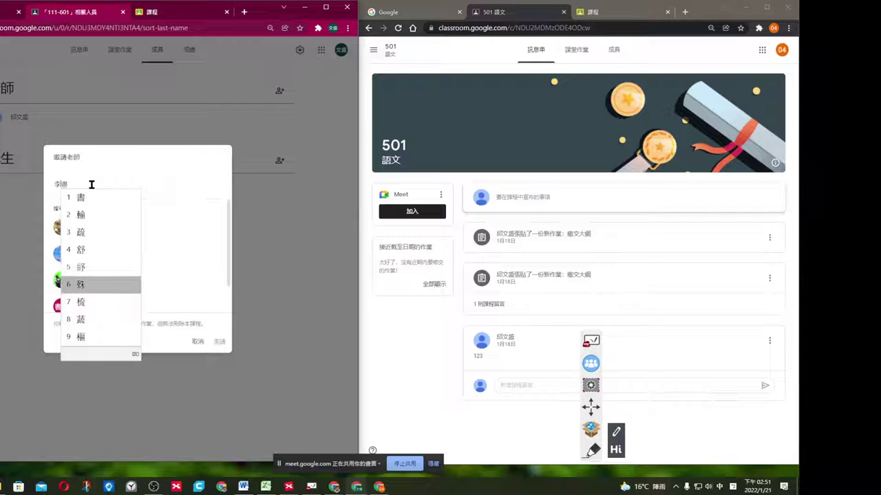
pyautogui.press('Up')
pyautogui.press('Up')
pyautogui.press('Return')
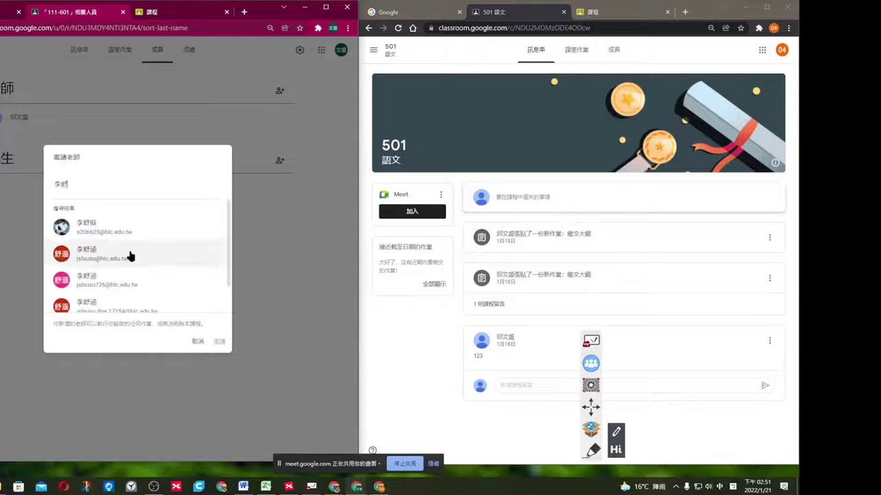
pyautogui.click(130, 252)
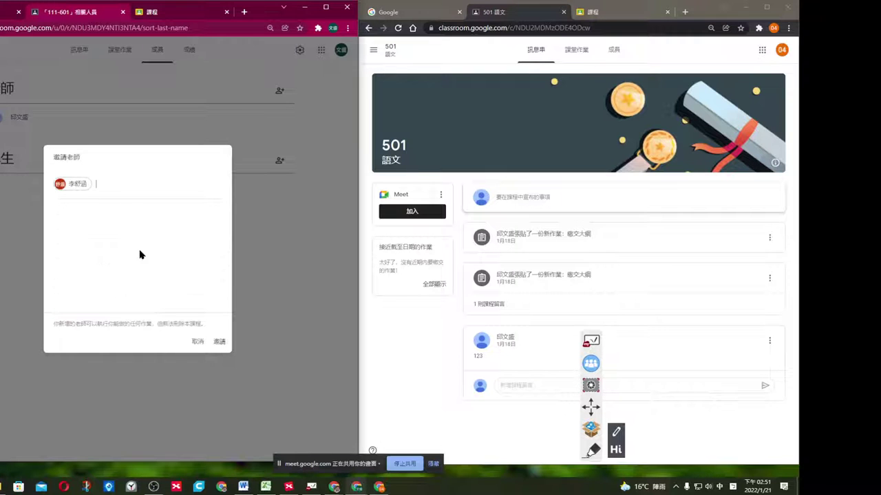
pyautogui.click(197, 341)
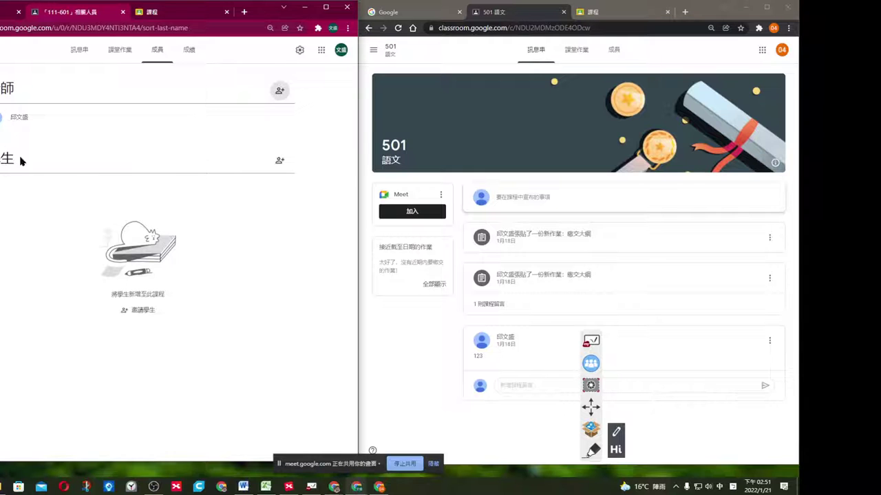
# View the 111-601 student invite link, cancel the invitation, and return to the stream.
pyautogui.click(280, 162)
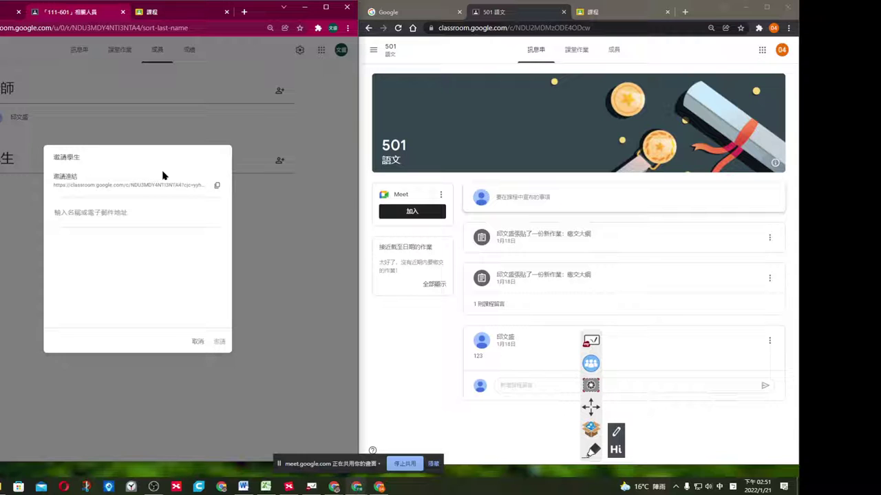
pyautogui.click(195, 340)
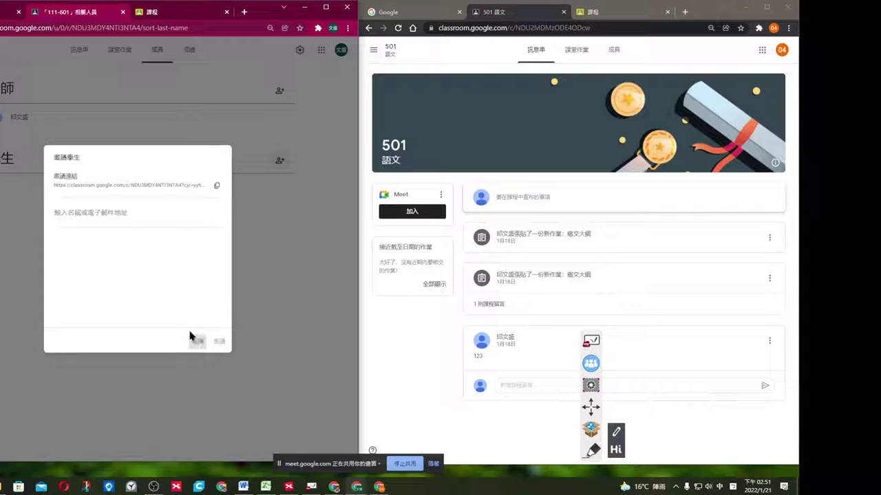
pyautogui.click(79, 49)
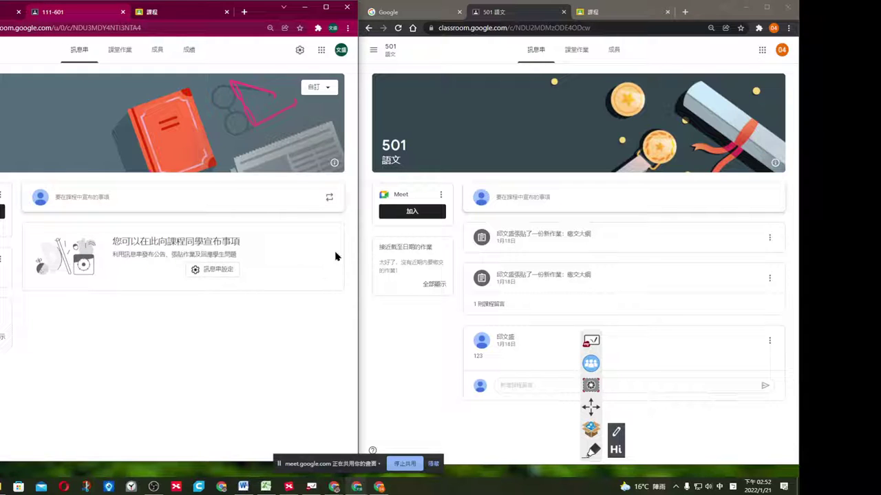
# Join 111-601 as the student with the pasted class code, then return to the classes list.
pyautogui.click(373, 50)
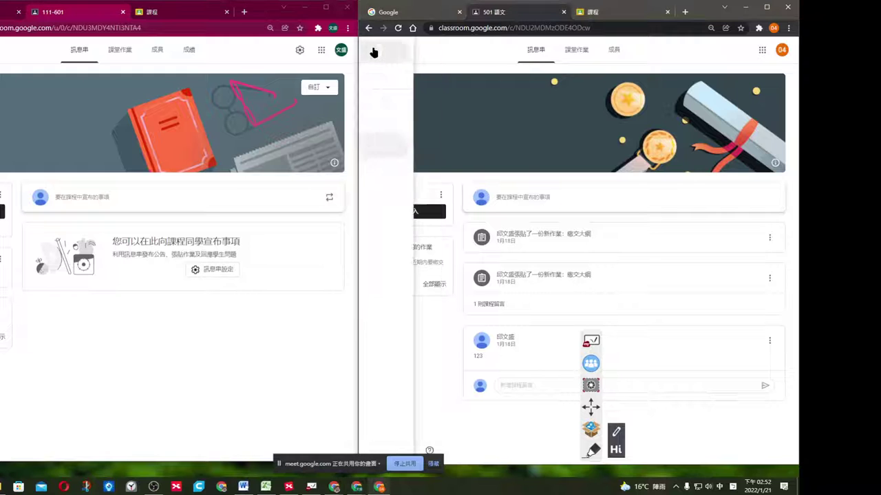
pyautogui.click(412, 55)
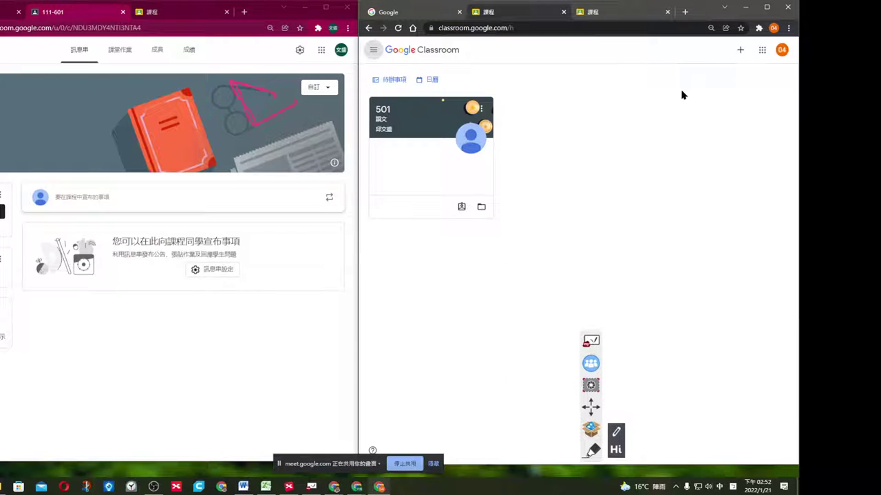
pyautogui.click(741, 53)
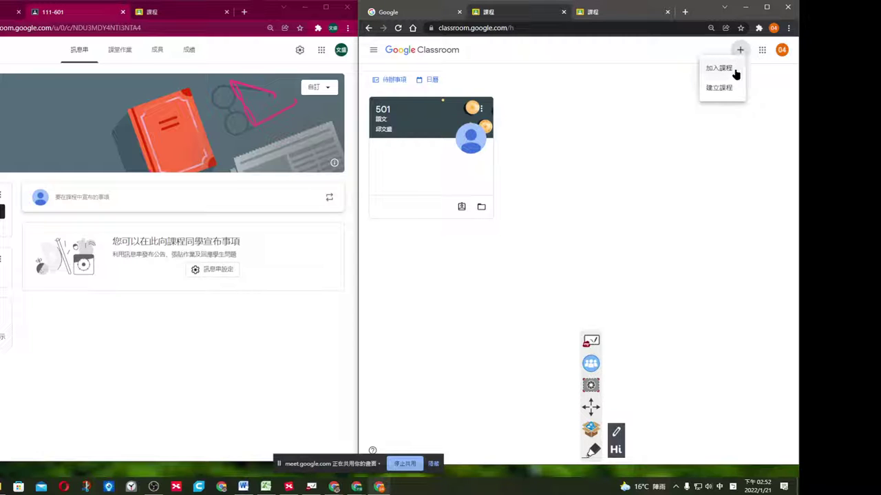
pyautogui.click(737, 74)
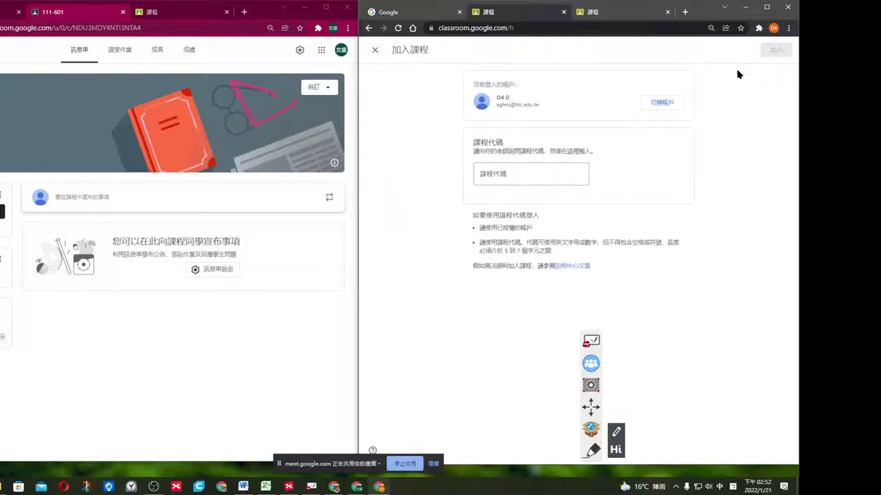
pyautogui.click(549, 175)
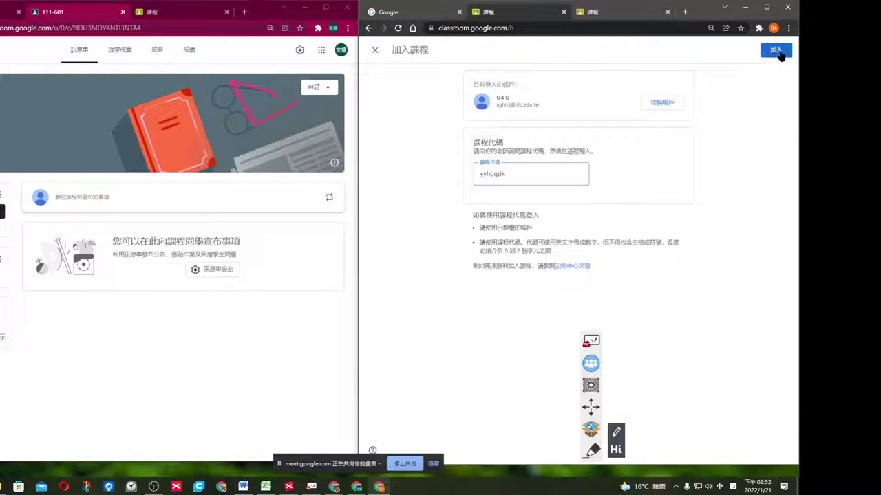
pyautogui.click(777, 52)
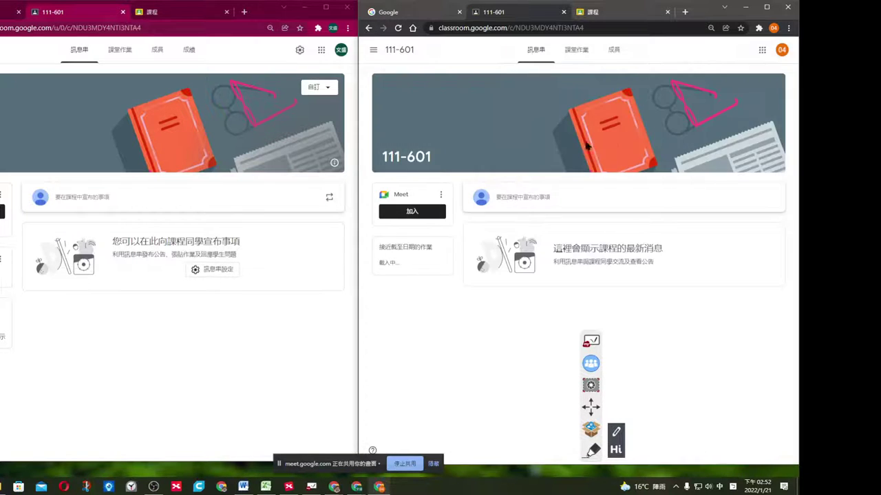
pyautogui.click(373, 49)
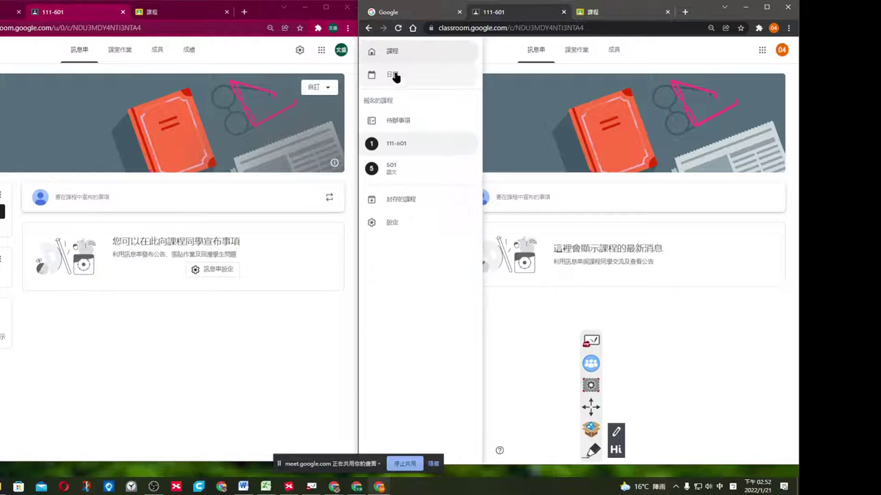
pyautogui.click(397, 54)
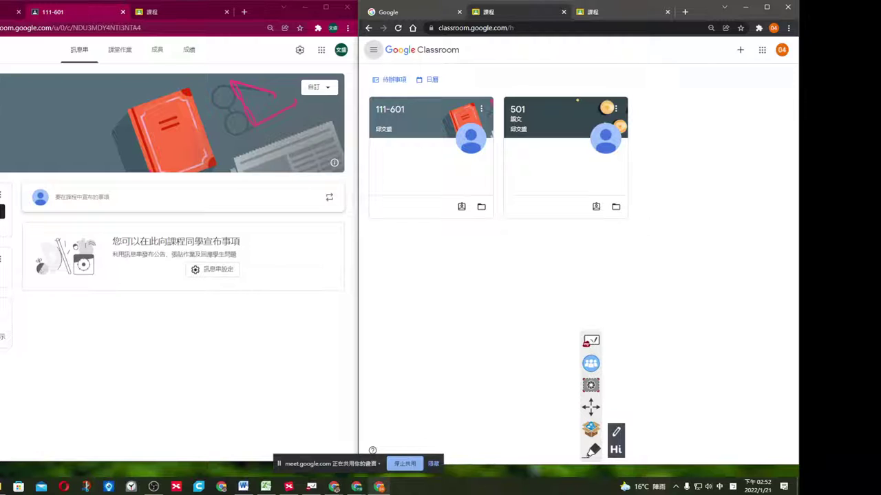
# Refresh the 111-601 members list, open the invite-students form, and try then clear a student-name search.
pyautogui.click(157, 52)
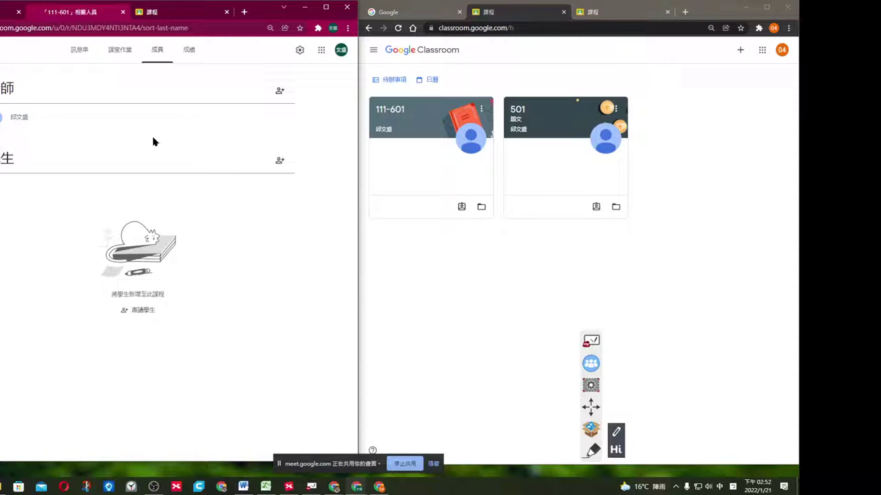
pyautogui.press('F5')
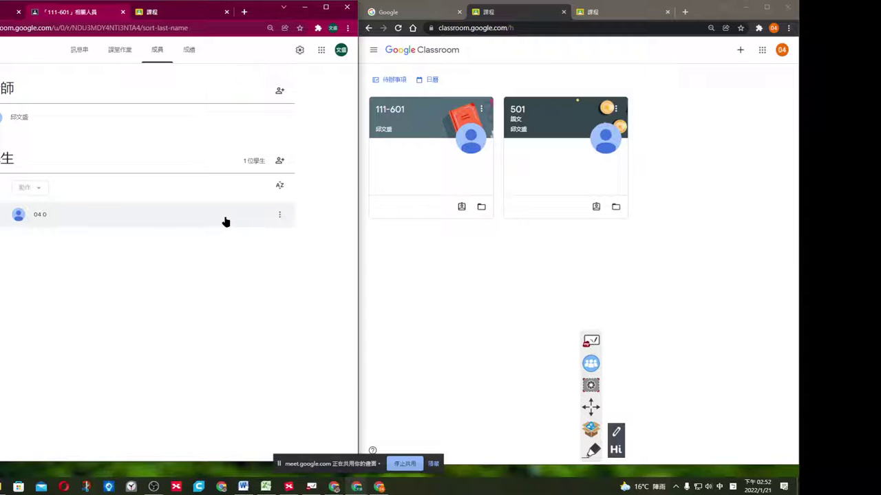
pyautogui.click(279, 161)
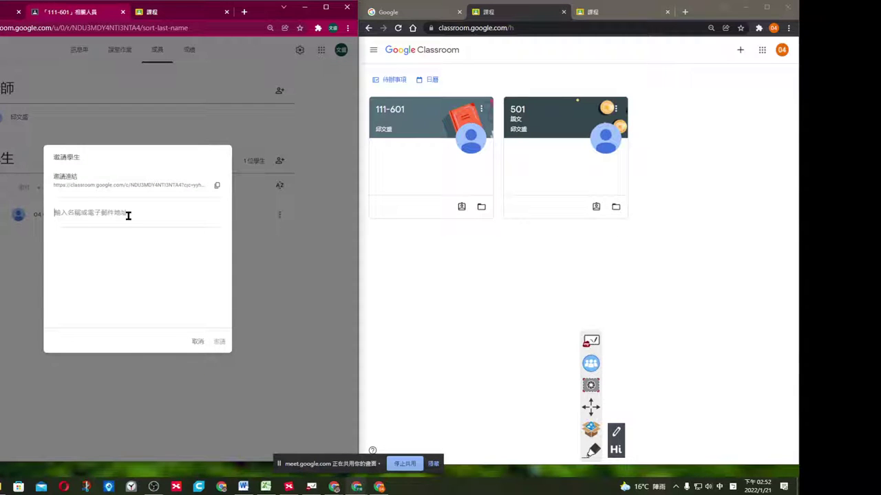
pyautogui.write('淑娟')
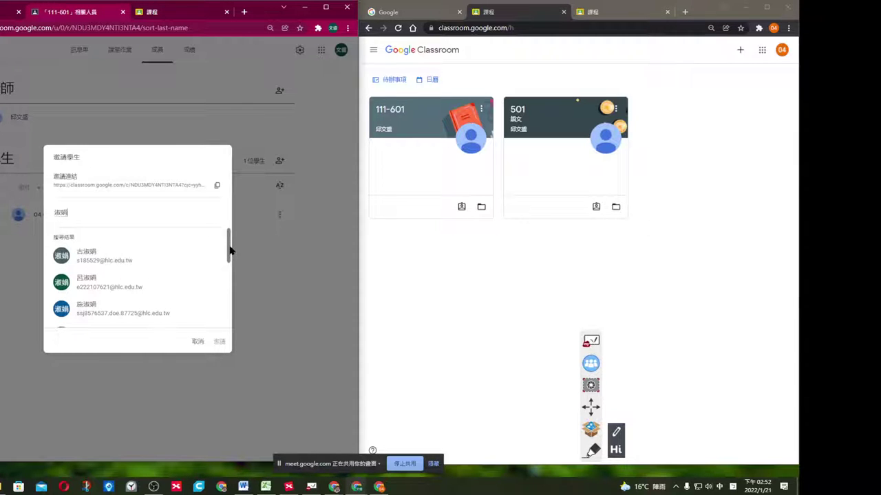
pyautogui.moveTo(231, 254)
pyautogui.mouseDown()
pyautogui.moveTo(226, 296)
pyautogui.moveTo(228, 258)
pyautogui.mouseUp()
pyautogui.click(124, 211)
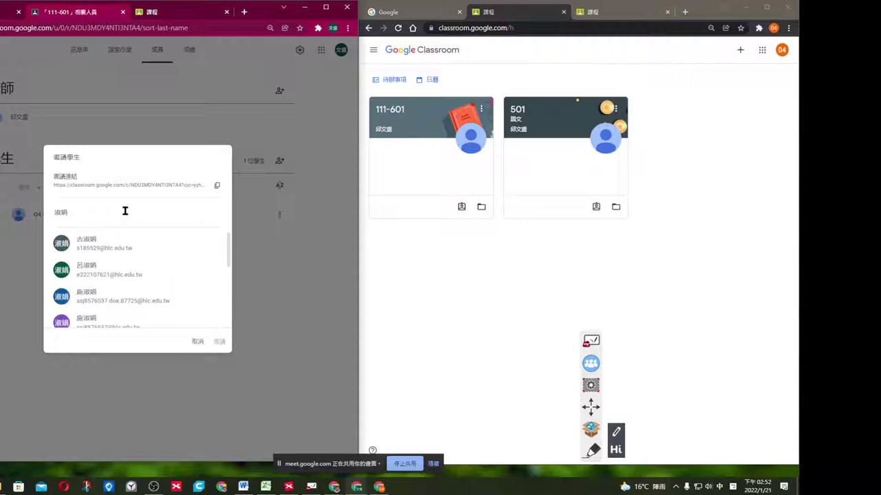
pyautogui.press('BackSpace')
pyautogui.press('BackSpace')
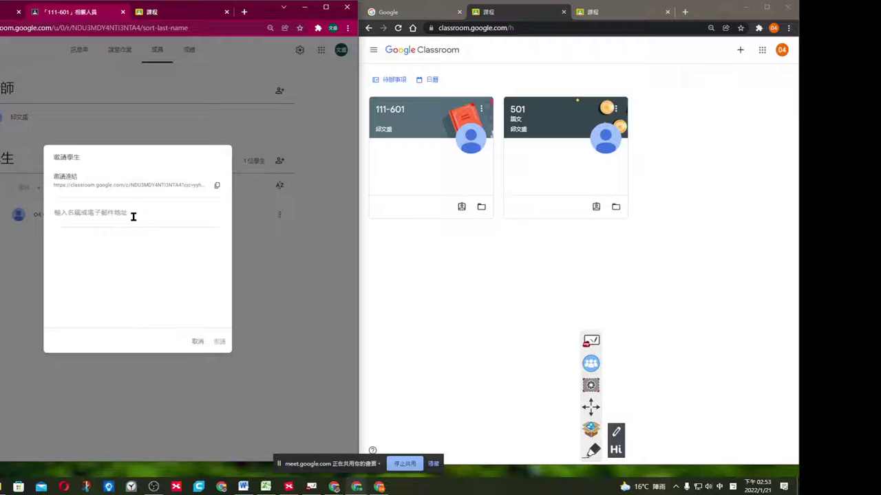
pyautogui.click(265, 486)
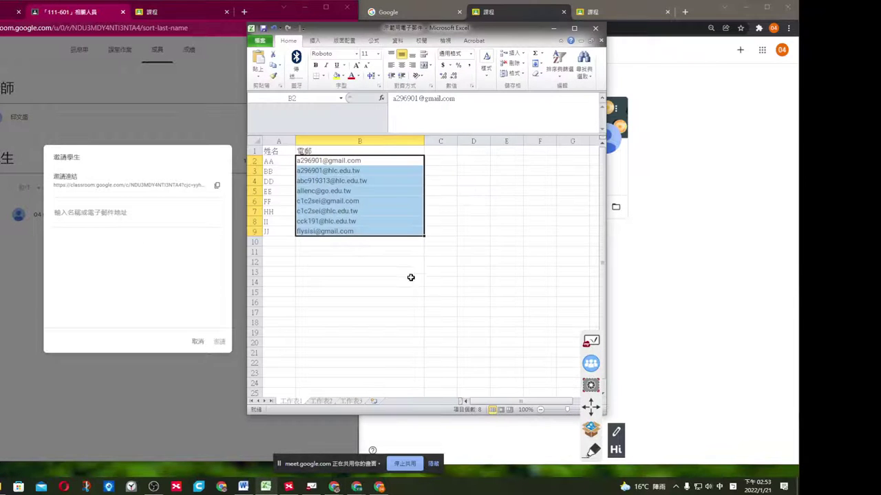
# Paste the Excel e-mail addresses from B2:B9 into the Classroom invite field, then cancel the invitation.
pyautogui.click(411, 274)
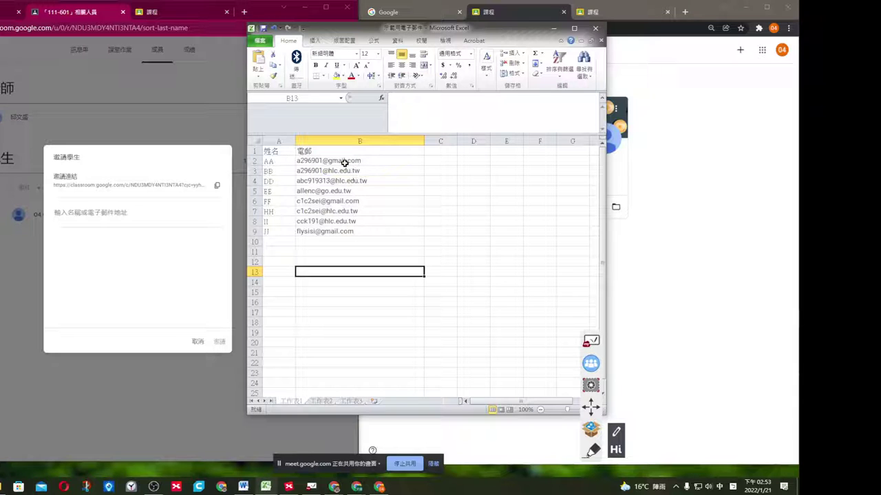
pyautogui.moveTo(340, 162); pyautogui.dragTo(345, 234)
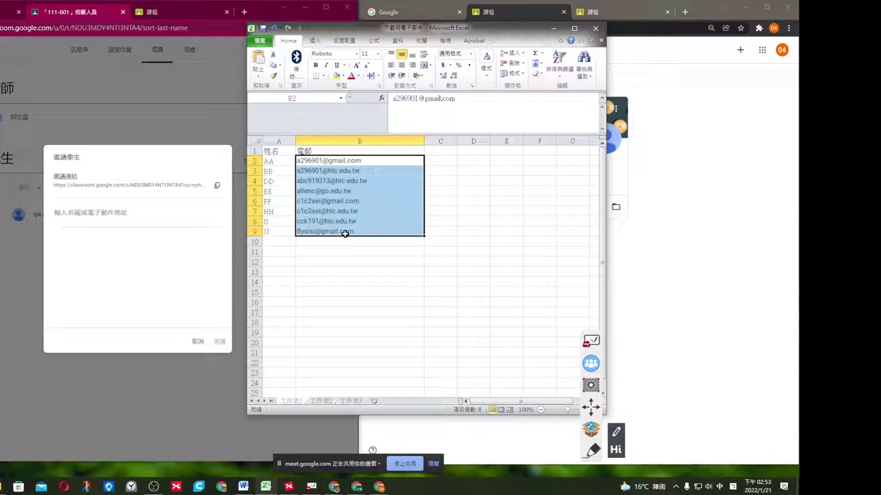
pyautogui.hotkey('ctrl', 'c')
pyautogui.click(116, 214)
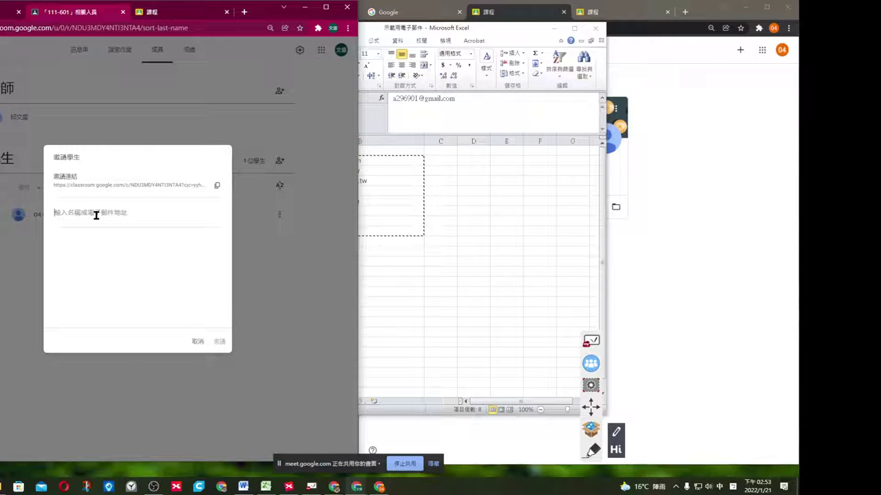
pyautogui.hotkey('ctrl', 'v')
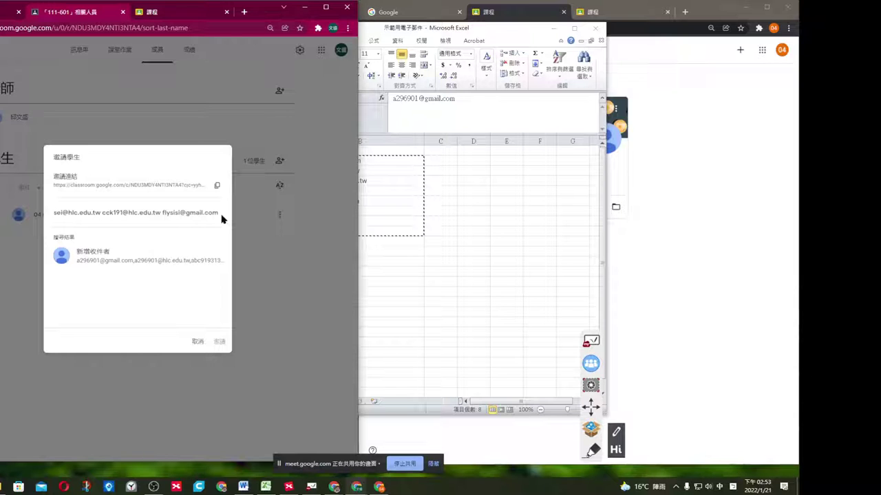
pyautogui.press('Return')
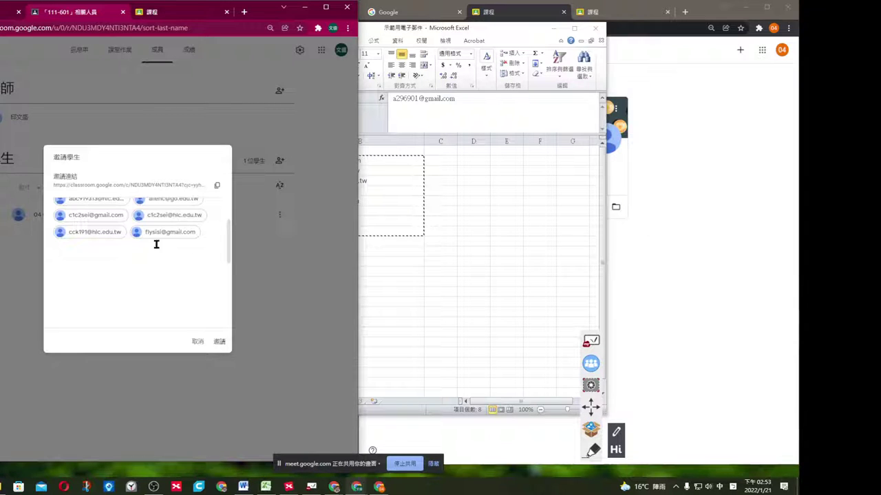
pyautogui.scroll(2, 183, 237)
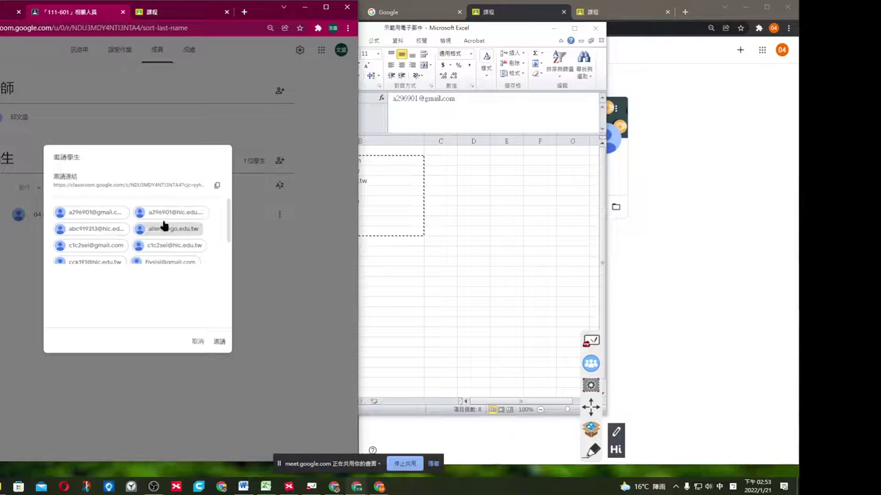
pyautogui.scroll(-2, 151, 276)
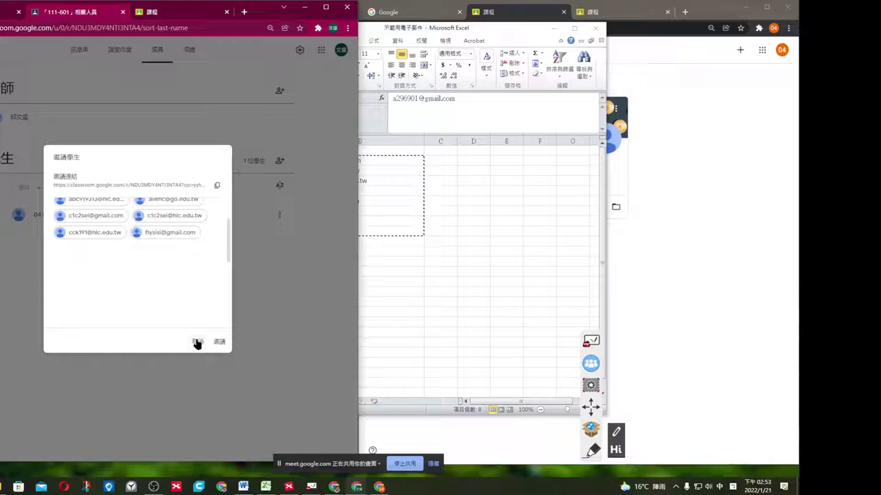
pyautogui.click(197, 343)
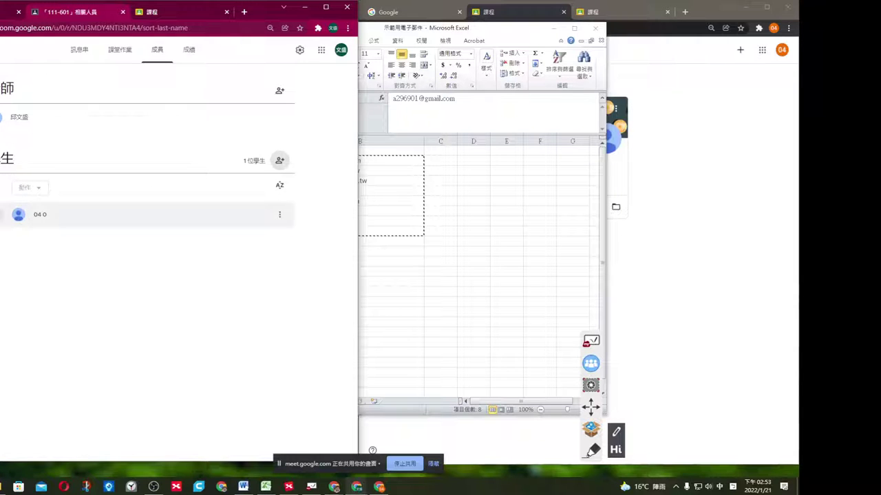
# Open and close the enrolled student's actions menu unchanged, return to the 111-601 stream, and minimize Excel.
pyautogui.click(1, 215)
pyautogui.click(279, 216)
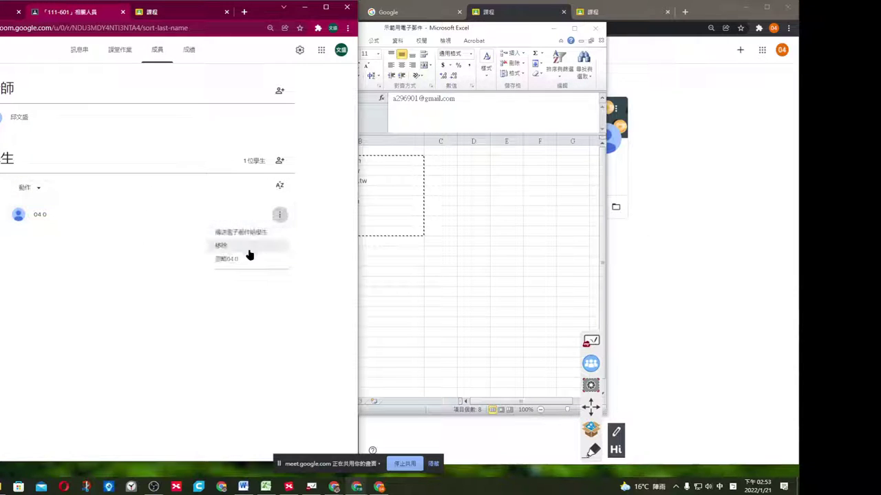
pyautogui.click(259, 308)
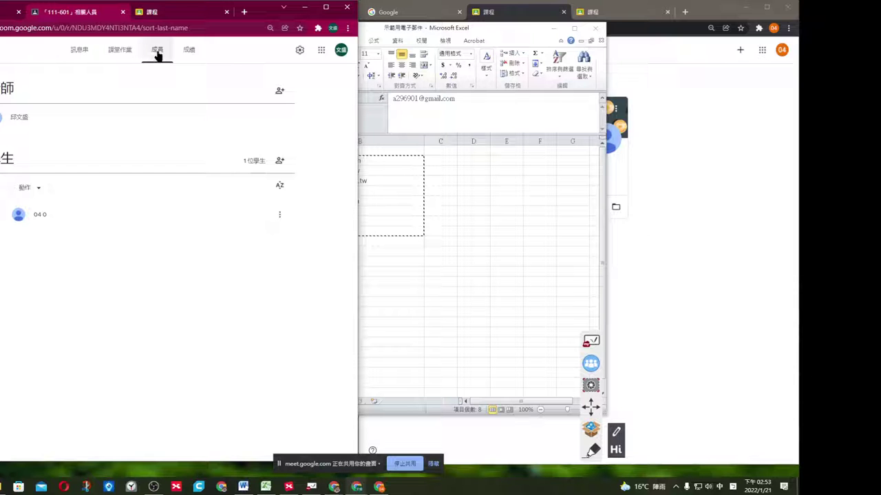
pyautogui.click(77, 53)
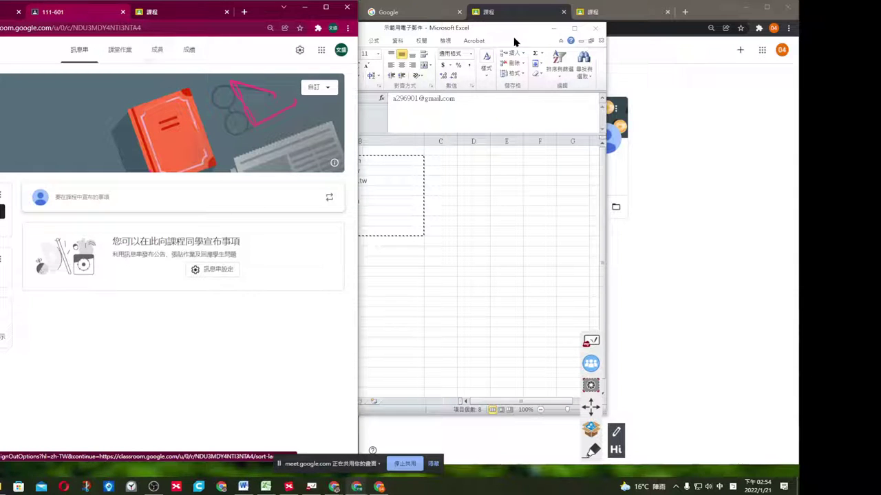
pyautogui.click(553, 28)
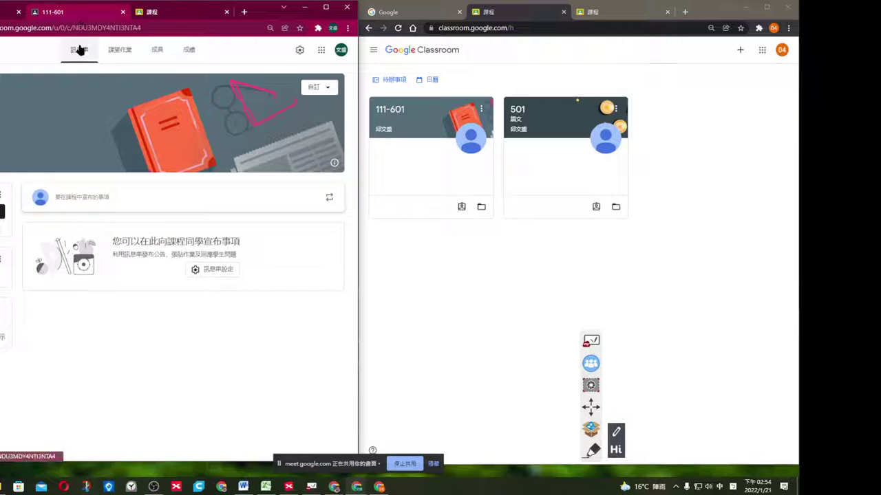
pyautogui.click(103, 200)
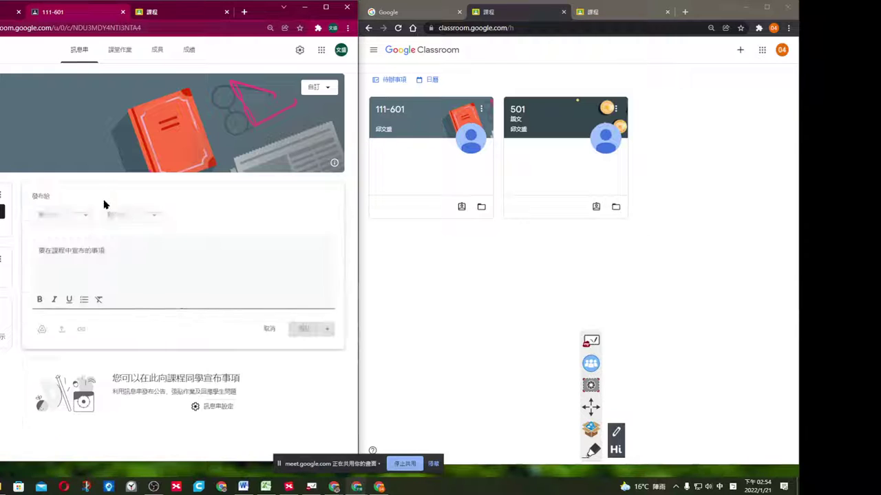
pyautogui.write('引')
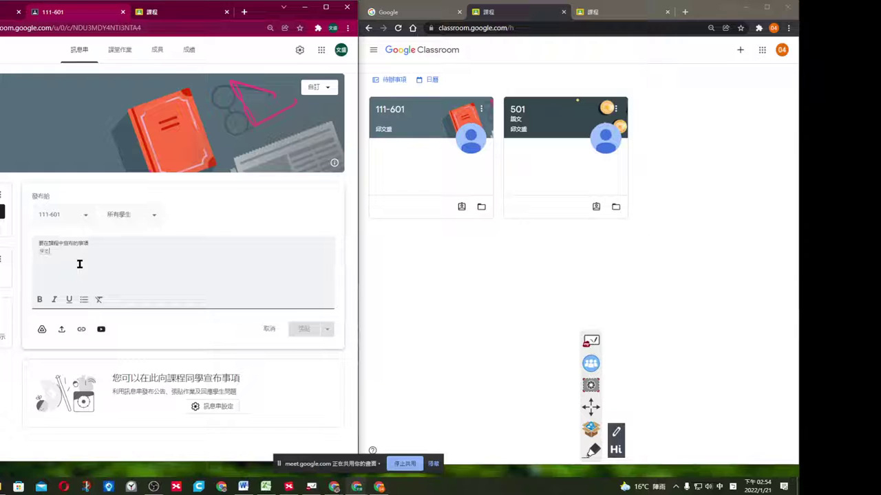
pyautogui.press('Return')
pyautogui.write('5465464646')
# Post it to all students of 111-601, then start a new announcement.
pyautogui.click(85, 215)
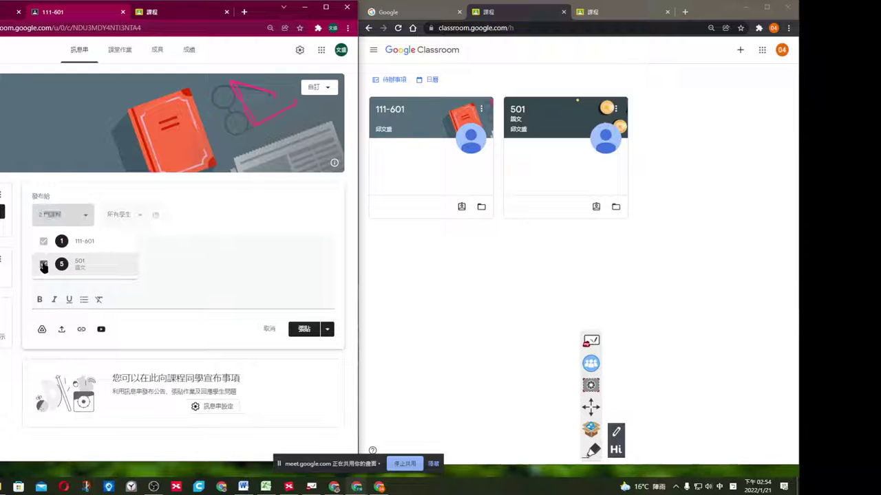
pyautogui.click(158, 218)
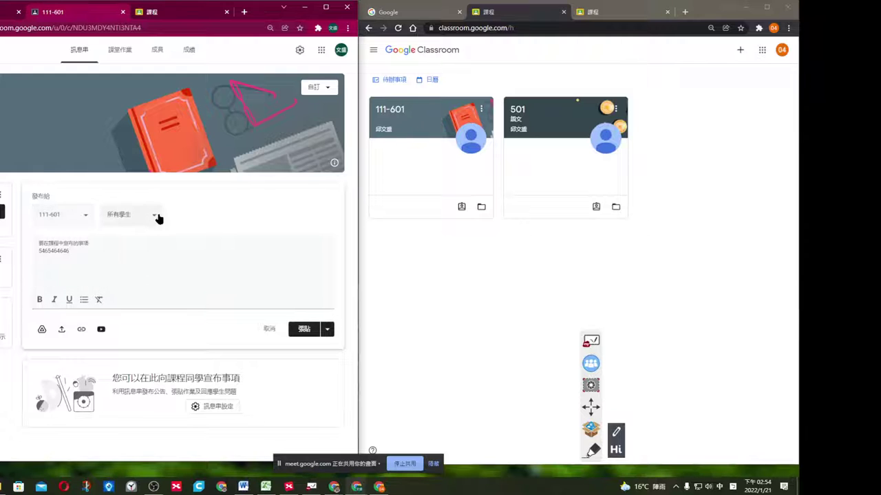
pyautogui.click(157, 219)
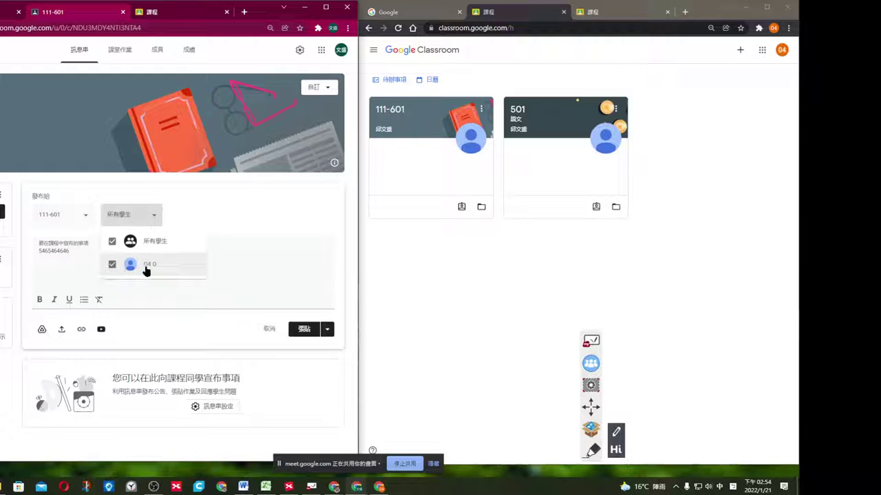
pyautogui.click(196, 214)
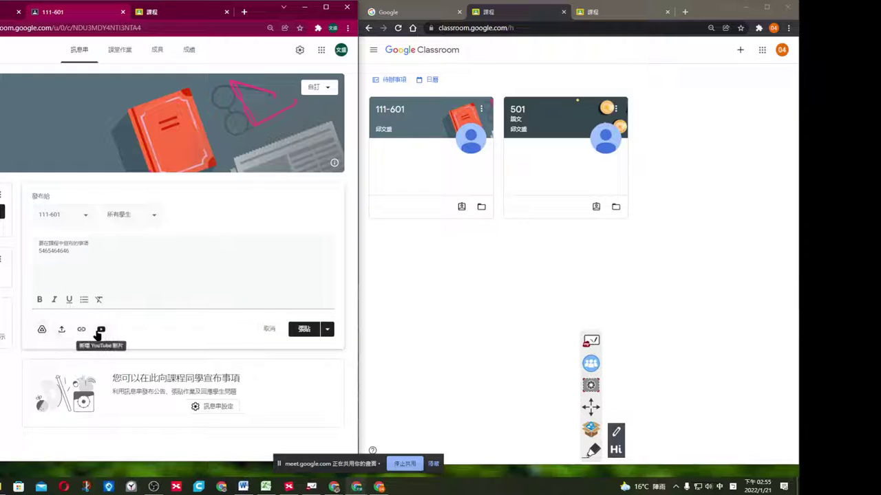
pyautogui.click(303, 330)
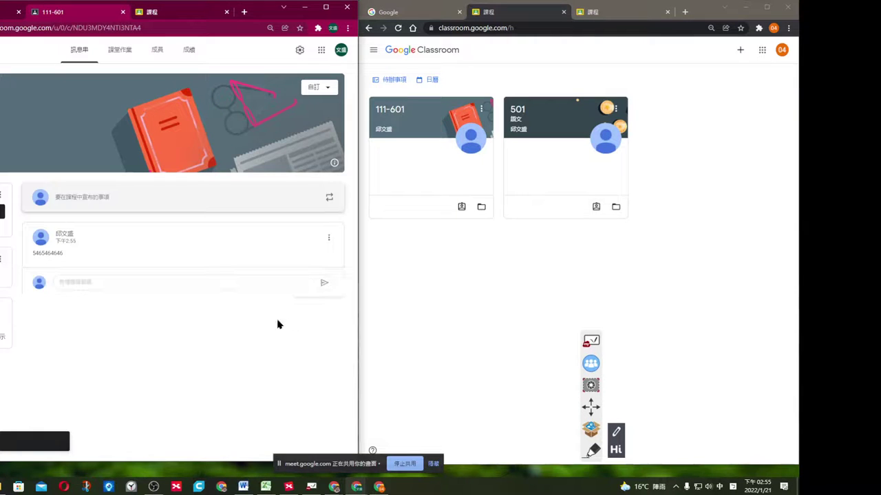
pyautogui.click(105, 198)
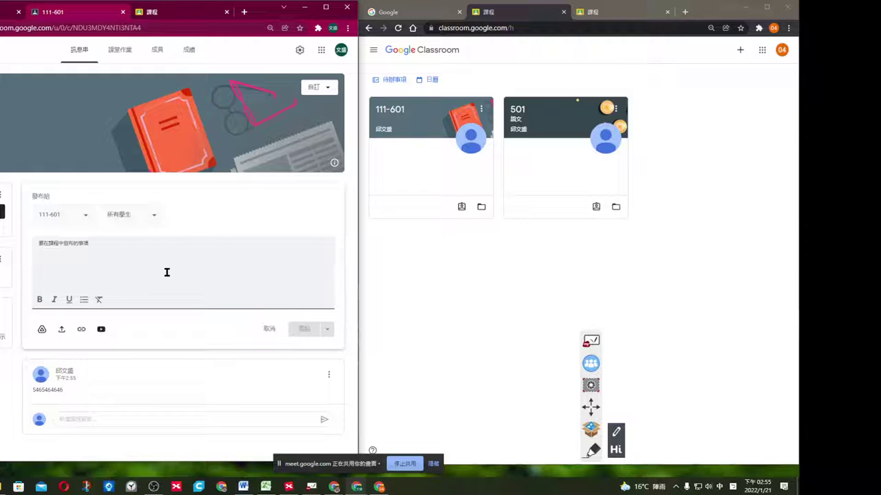
# Write announcement 'ㄗㄨ223183285' and schedule it for 2022年1月22日 at 上午8:00.
pyautogui.write('ㄗㄨ')
pyautogui.write('223183285')
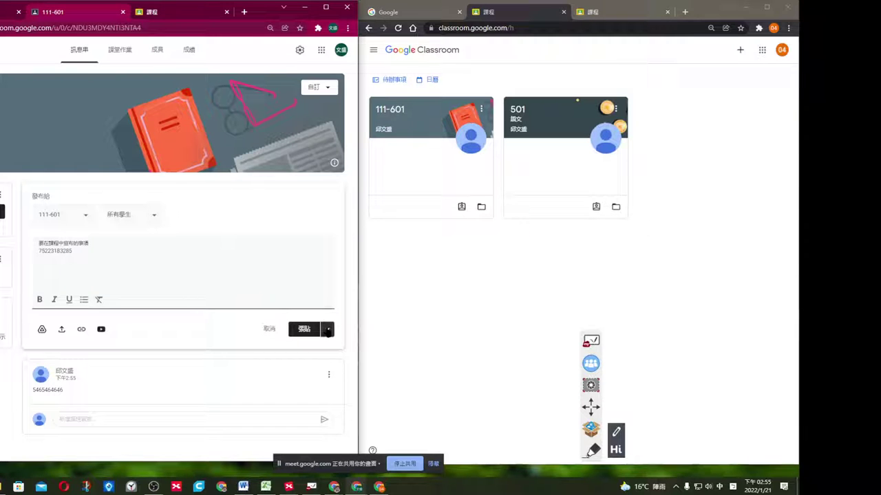
pyautogui.click(327, 330)
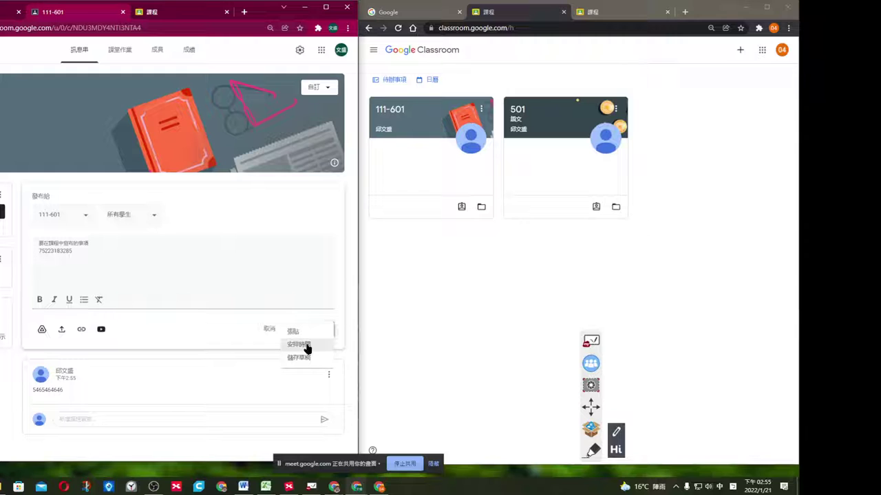
pyautogui.click(307, 346)
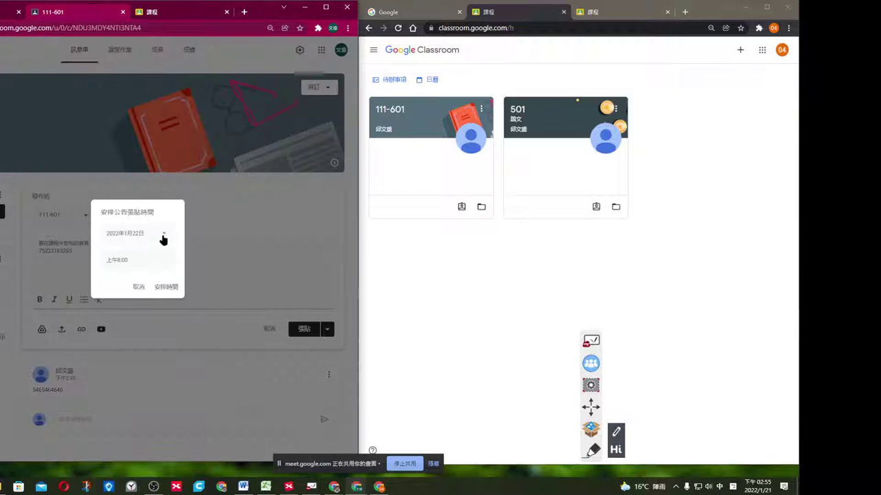
pyautogui.click(137, 259)
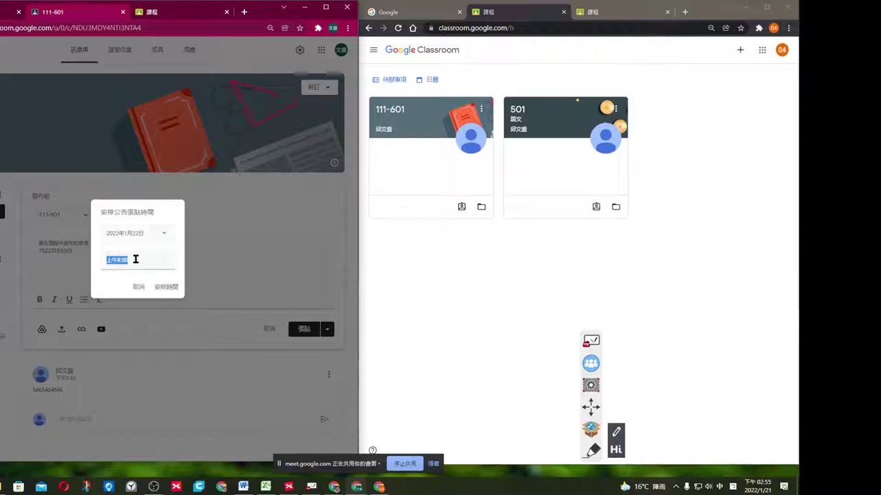
pyautogui.click(166, 287)
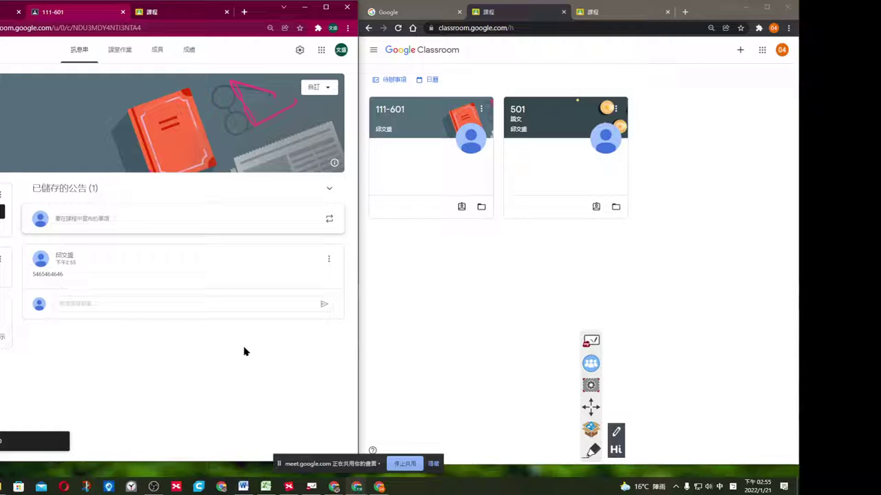
pyautogui.click(389, 316)
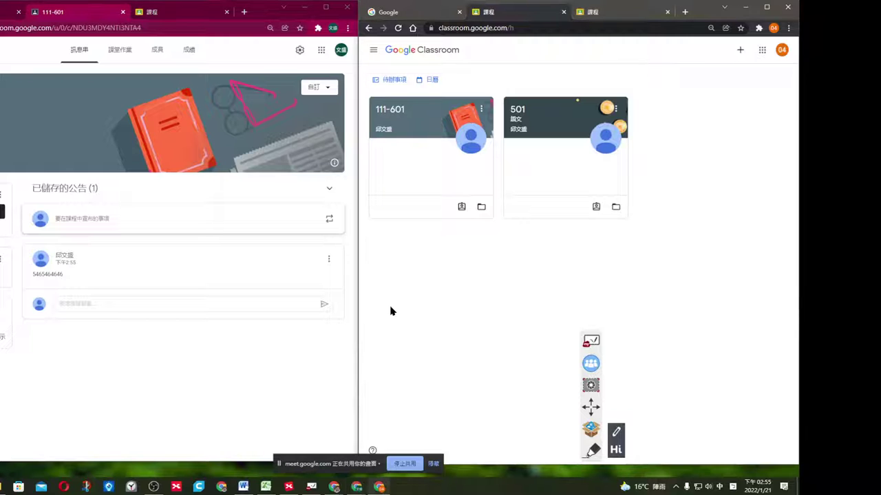
# As the student, comment 45275 on the 111-601 announcement, then refresh the teacher's stream.
pyautogui.click(420, 119)
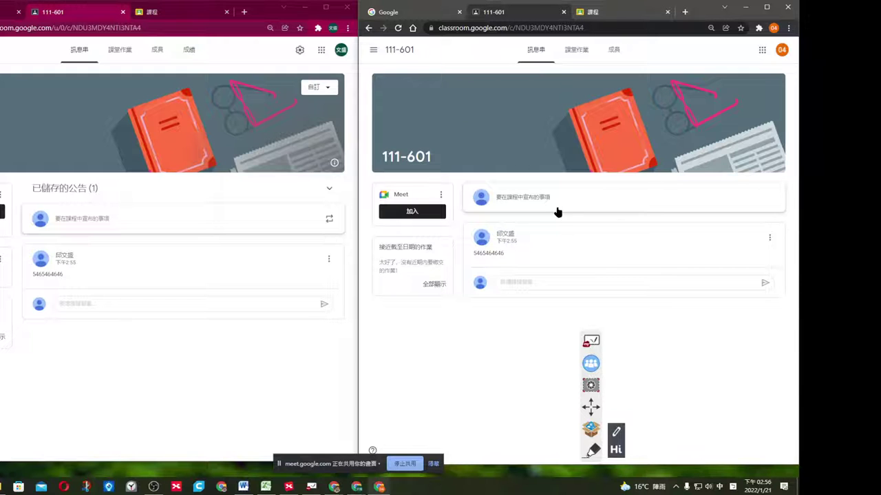
pyautogui.press('F5')
pyautogui.click(519, 281)
pyautogui.write('45375')
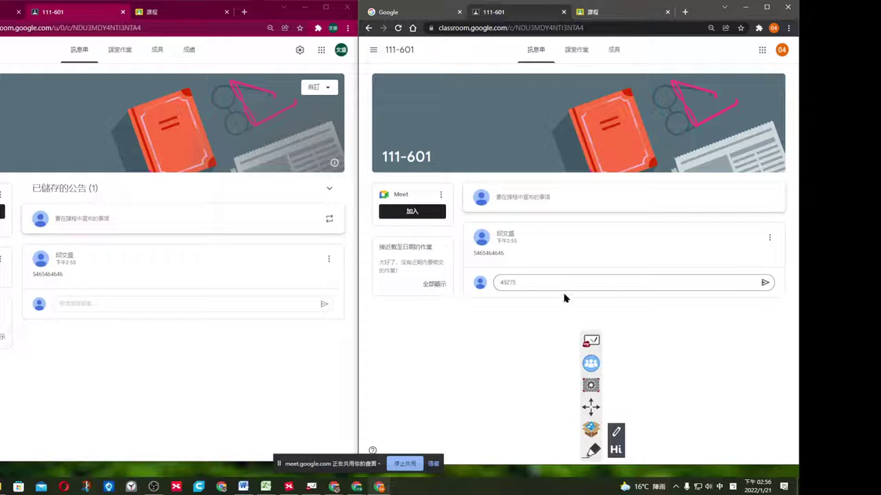
pyautogui.click(764, 284)
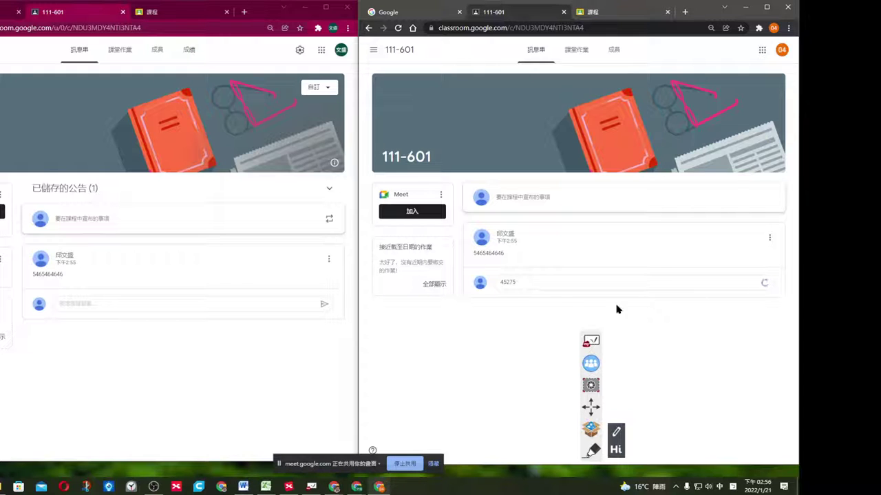
pyautogui.click(295, 396)
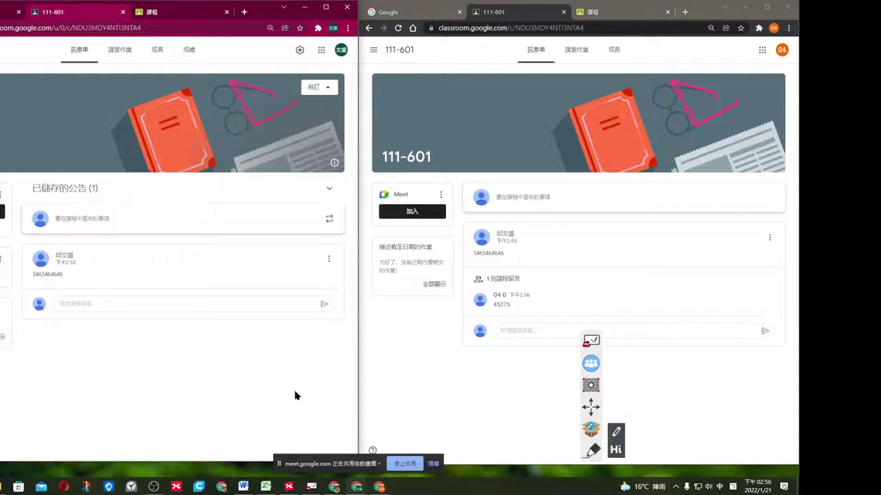
pyautogui.press('F5')
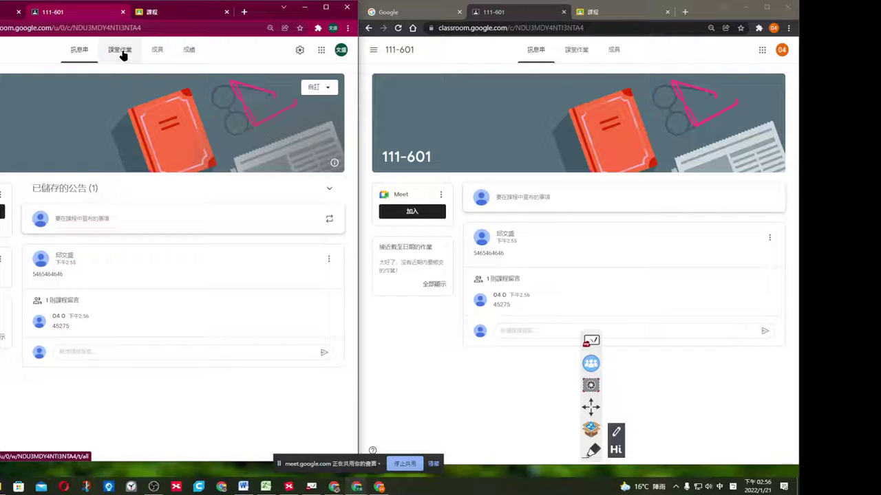
# Start a new assignment from 111-601's classwork page, dismiss the grading tip, and open a new tab.
pyautogui.click(121, 52)
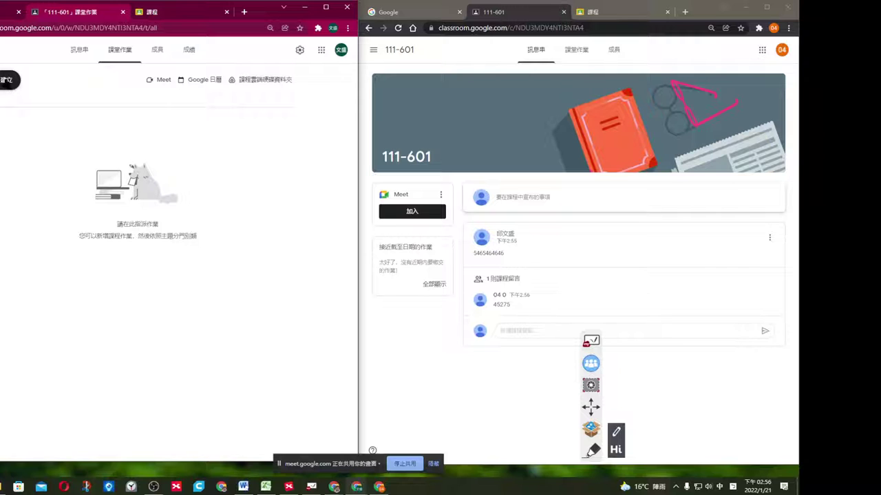
pyautogui.click(5, 80)
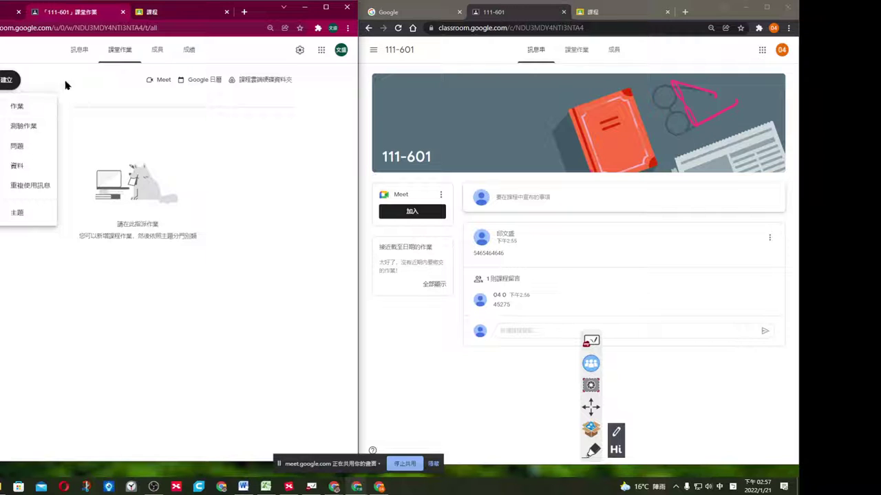
pyautogui.click(29, 108)
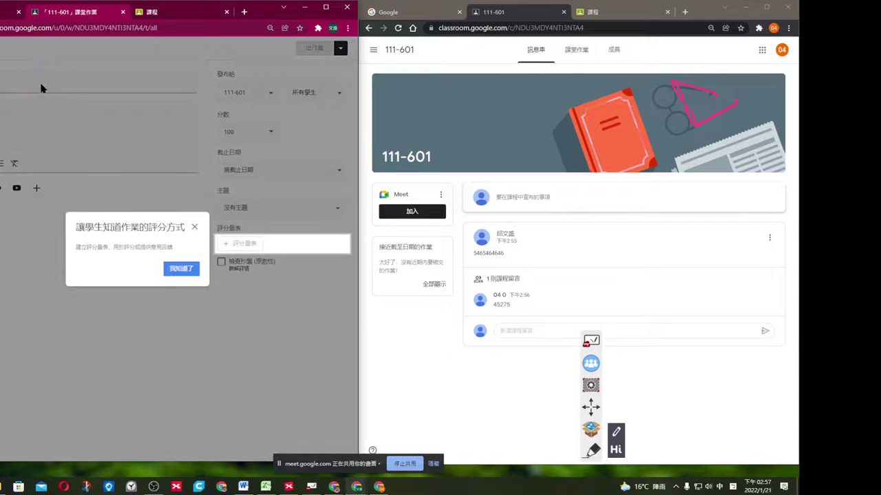
pyautogui.click(181, 274)
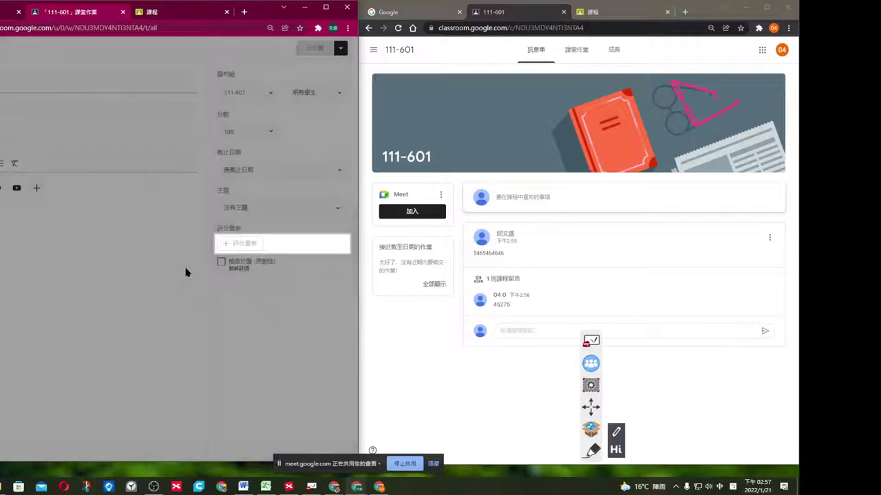
pyautogui.click(33, 88)
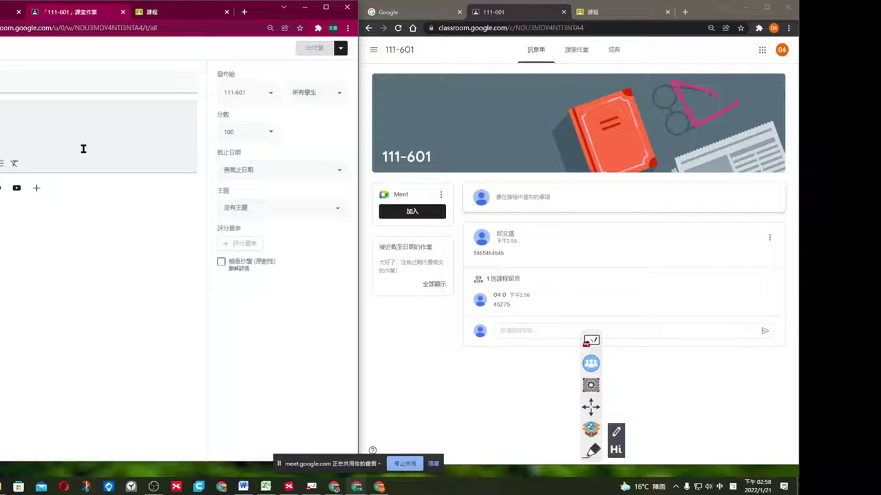
pyautogui.click(244, 11)
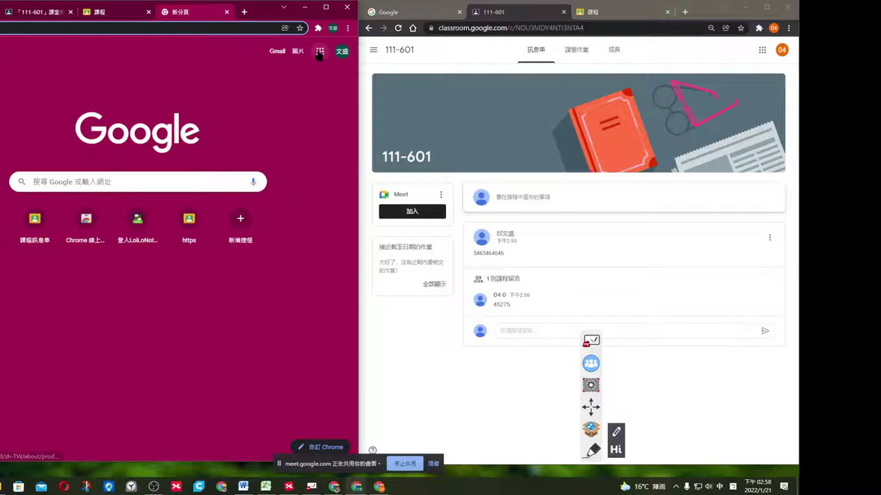
# Create a blank Google Docs document and dictate the lesson sentence using voice typing.
pyautogui.click(319, 52)
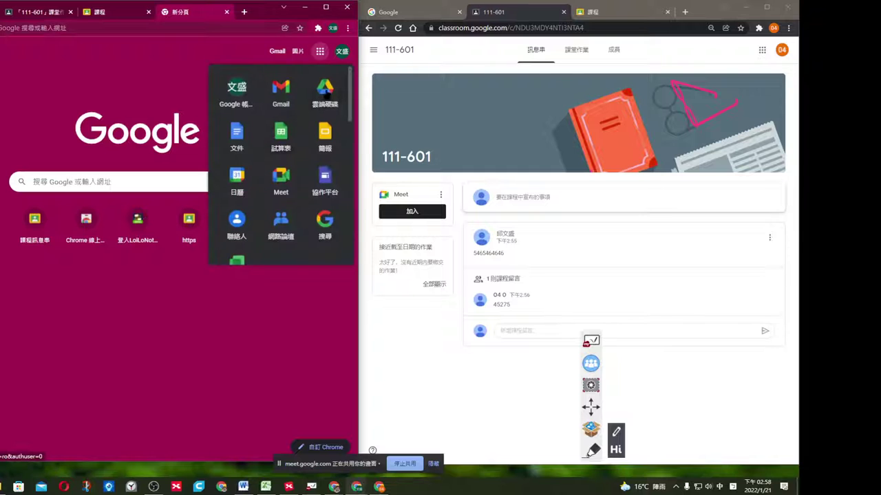
pyautogui.click(237, 134)
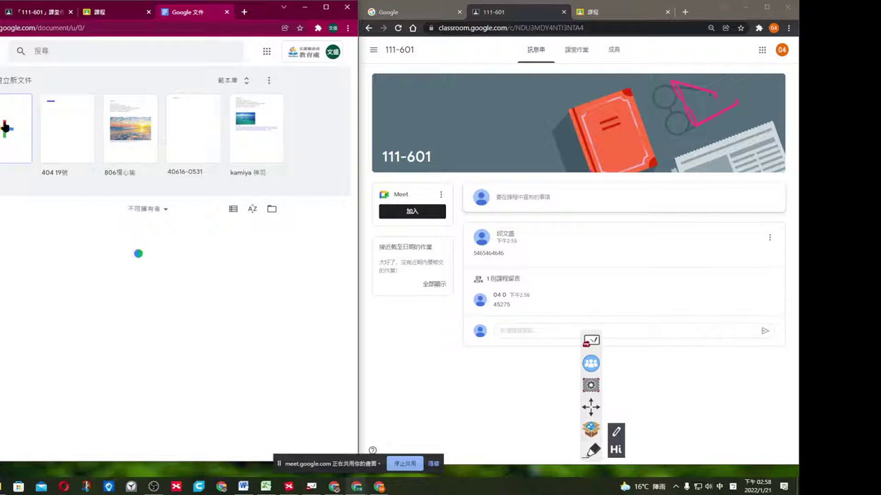
pyautogui.click(8, 129)
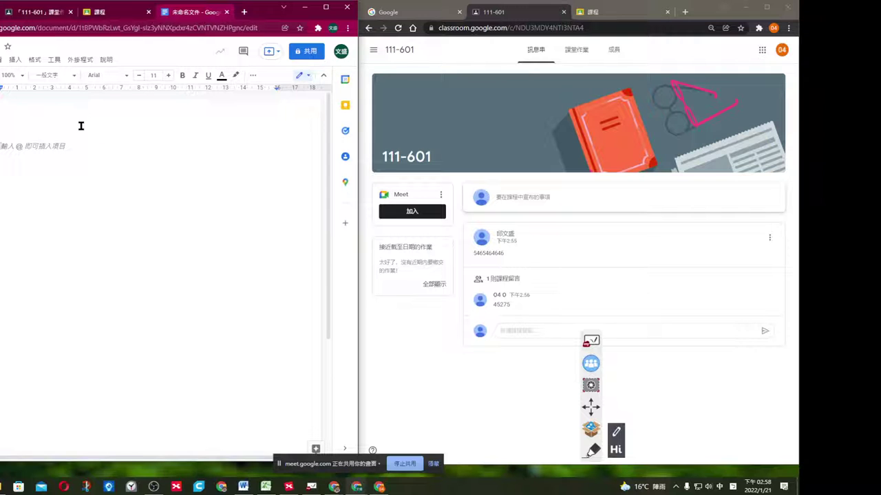
pyautogui.click(56, 62)
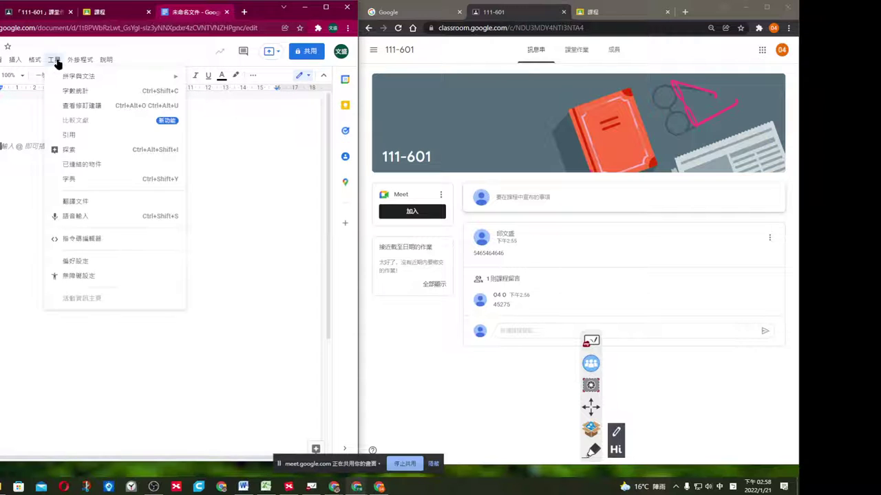
pyautogui.click(108, 219)
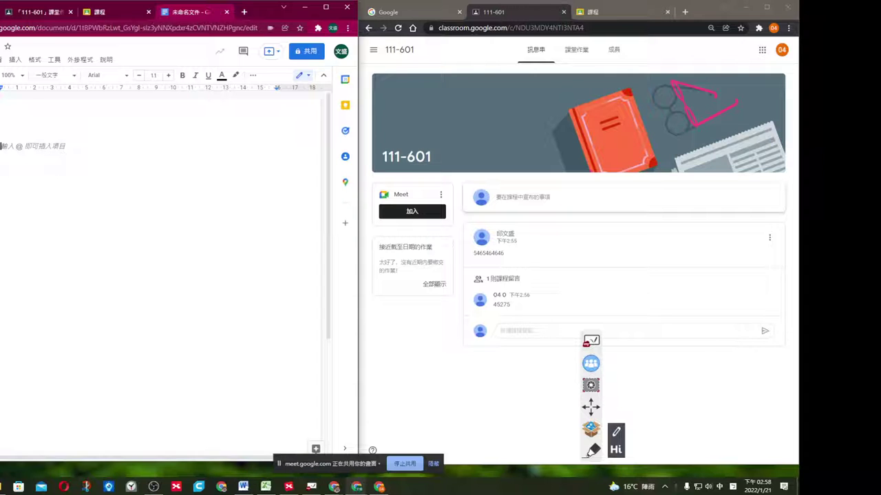
pyautogui.write('嗨請各位角板今天上課')
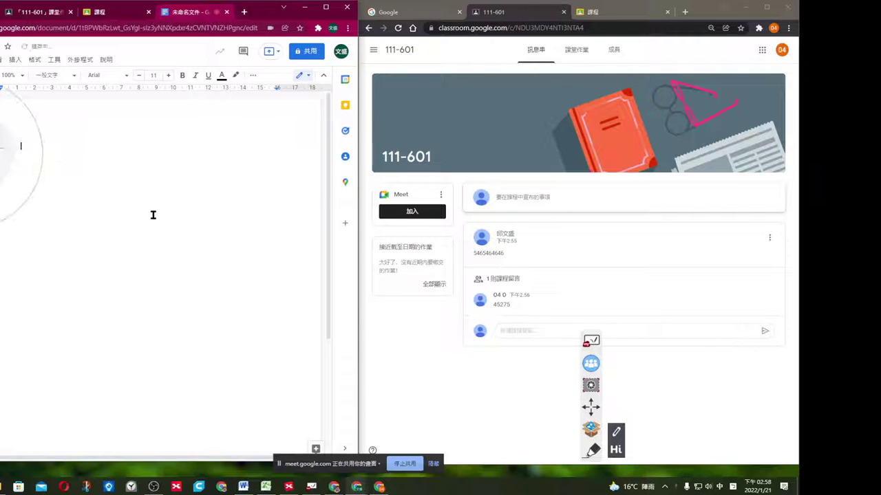
pyautogui.write('的一個單元的議題的')
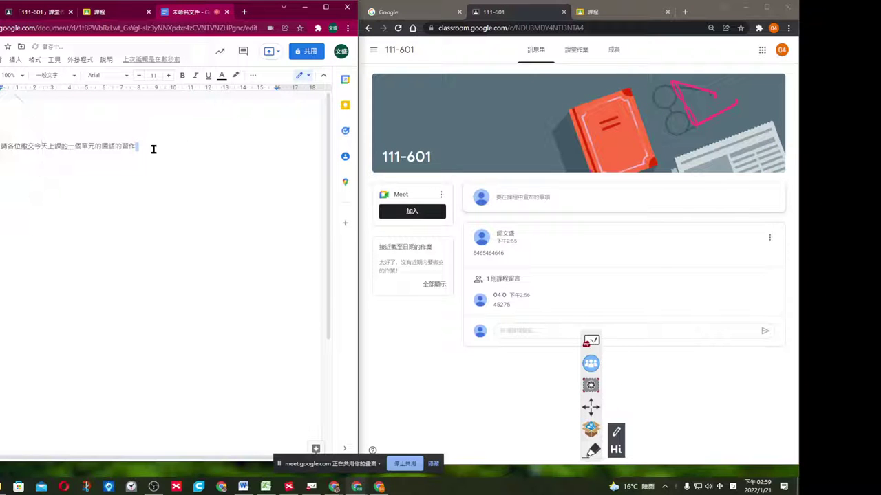
# Remove the workbook sentence from the document and go back to the Classroom tab.
pyautogui.click(2, 145)
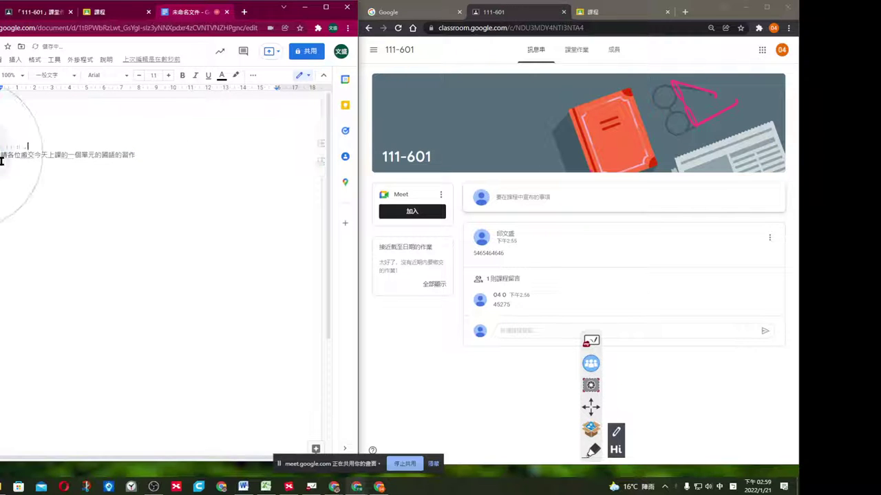
pyautogui.moveTo(137, 155); pyautogui.dragTo(2, 156)
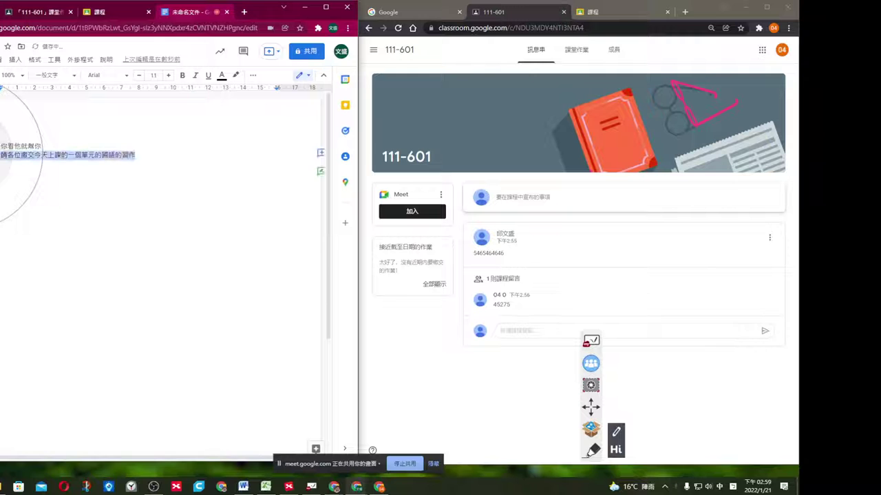
pyautogui.press('BackSpace')
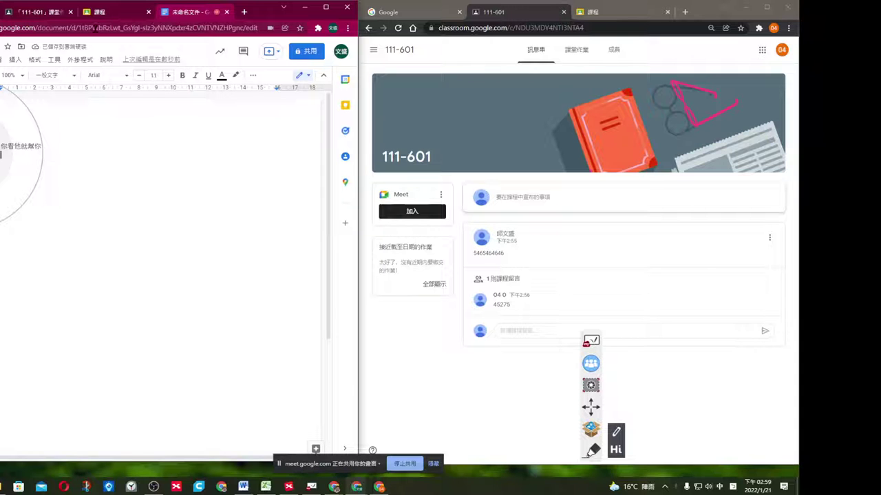
pyautogui.click(105, 13)
# Paste the workbook sentence as the assignment title, keeping class 111-601 and all students.
pyautogui.click(42, 13)
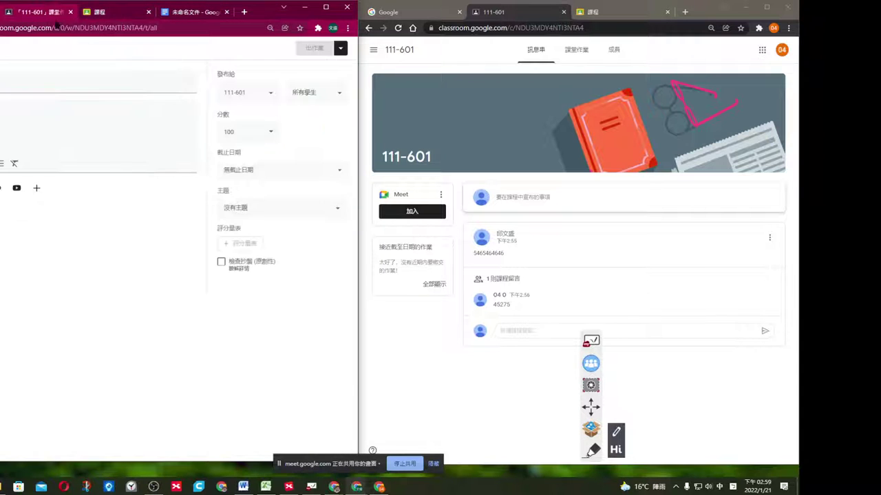
pyautogui.write('上課的一個單元的國語的習作')
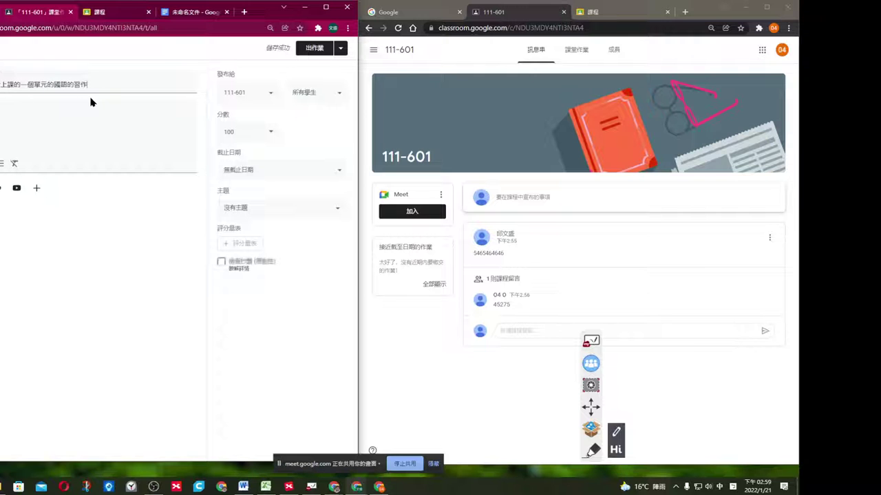
pyautogui.click(48, 120)
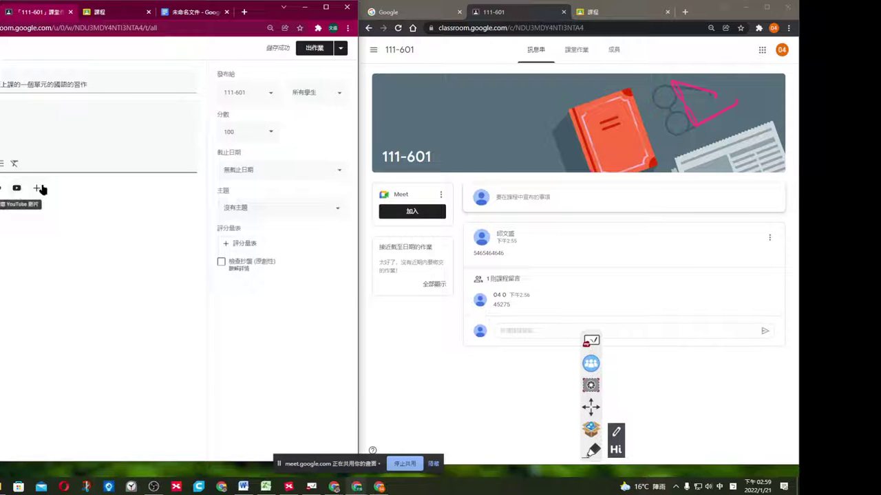
pyautogui.click(271, 94)
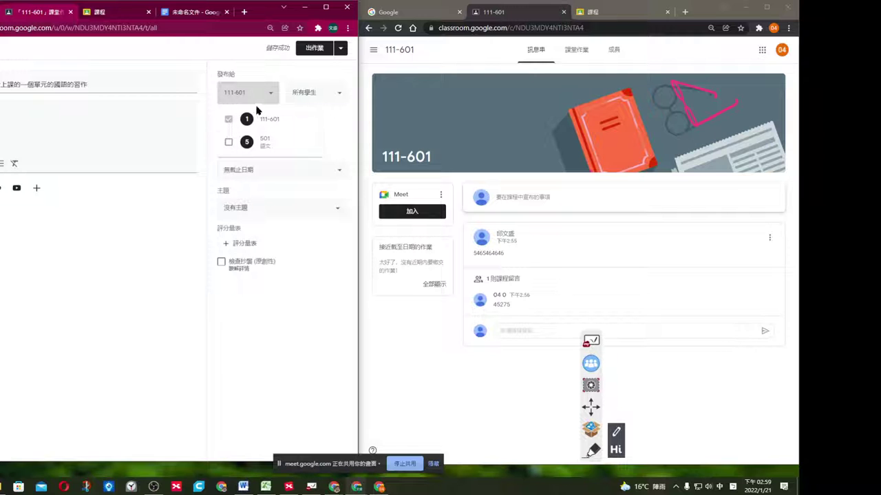
pyautogui.click(277, 69)
pyautogui.click(335, 96)
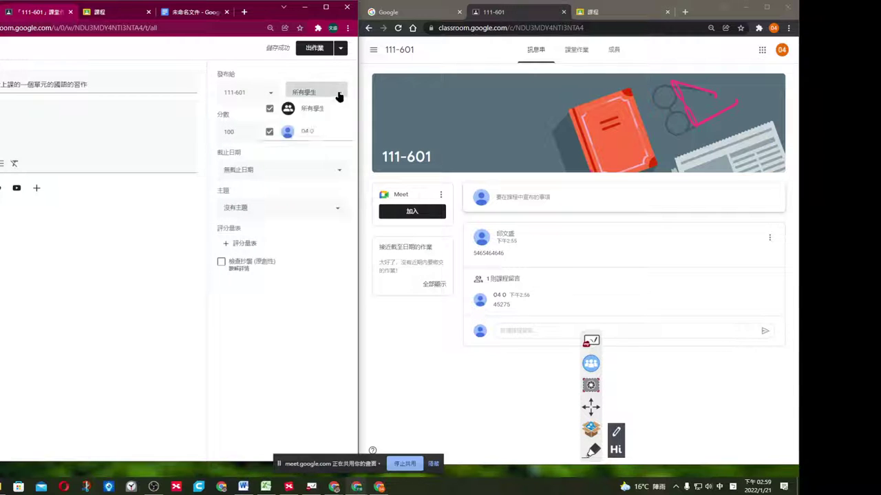
pyautogui.click(303, 79)
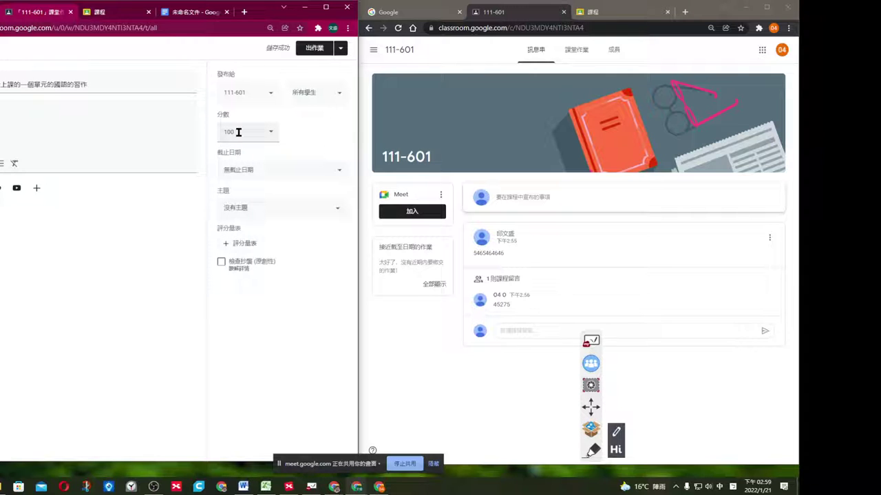
# Set the due date to 1月23日 下午11:59 and post the assignment.
pyautogui.click(273, 170)
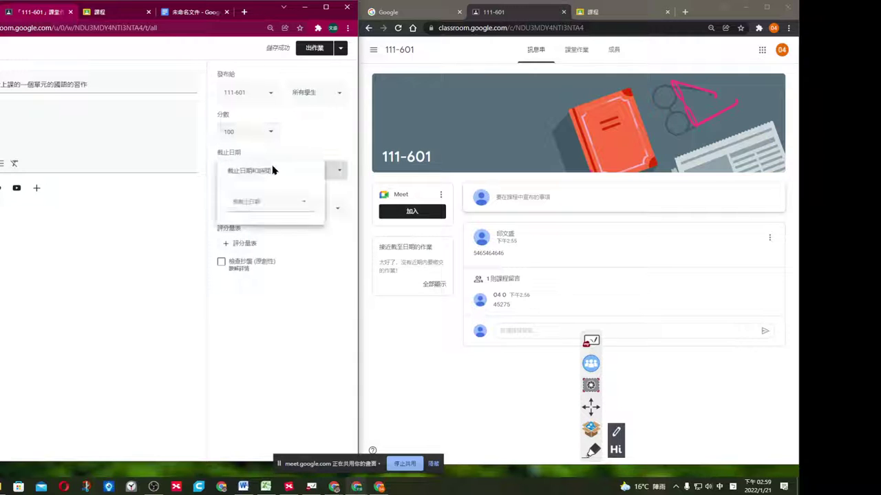
pyautogui.click(277, 206)
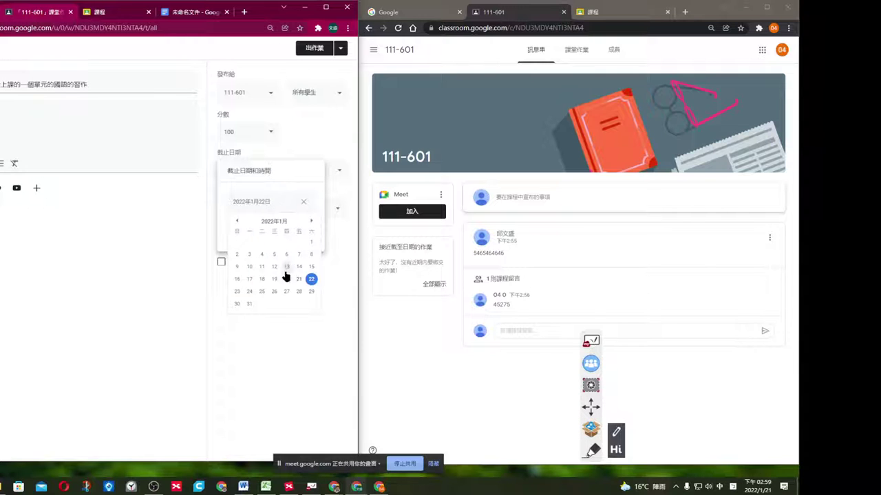
pyautogui.click(237, 294)
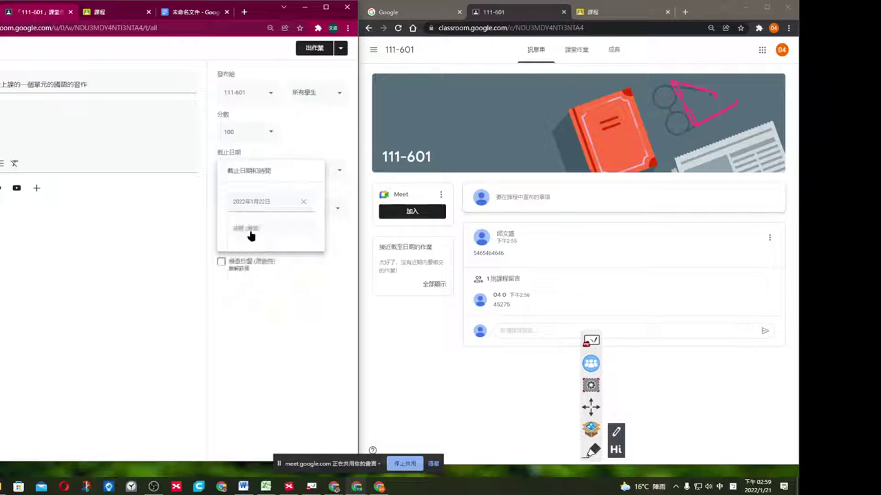
pyautogui.click(250, 231)
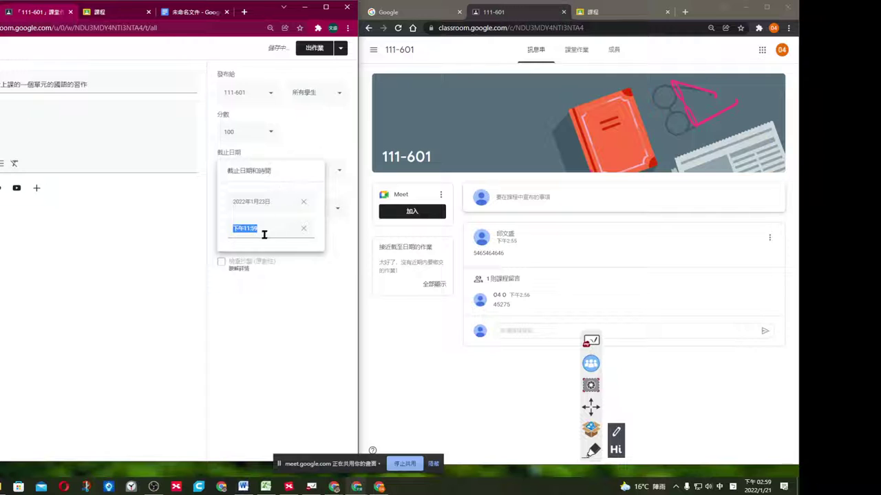
pyautogui.click(302, 307)
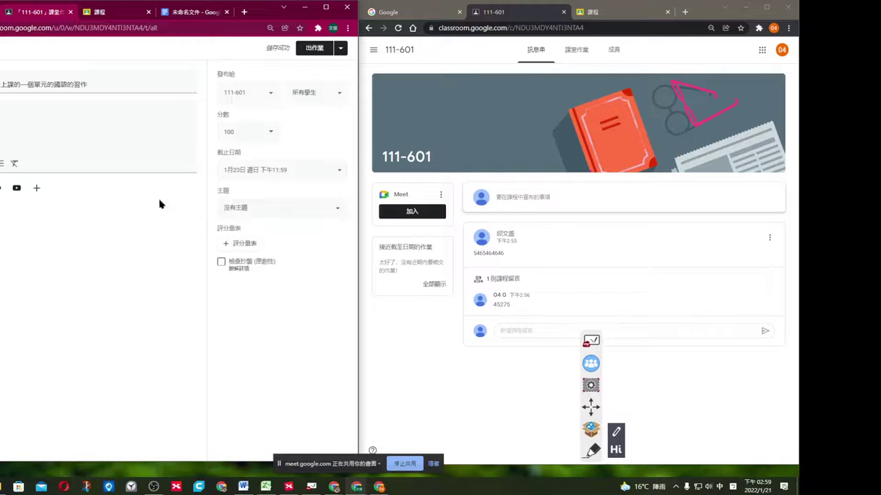
pyautogui.click(316, 50)
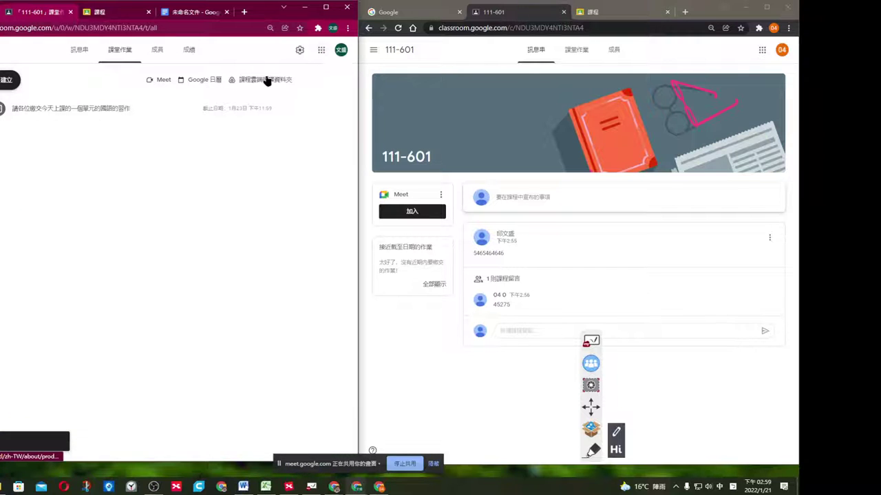
# In the student's window, open the new workbook assignment from the stream.
pyautogui.click(523, 398)
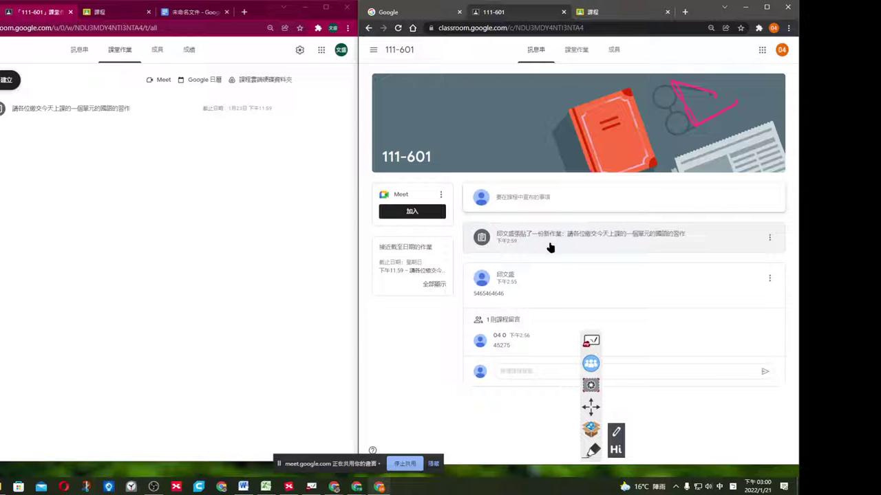
pyautogui.click(513, 249)
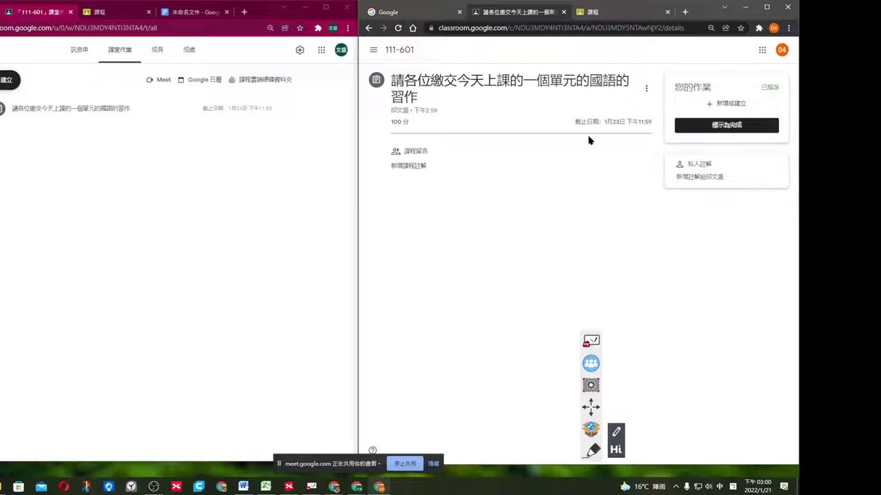
# Upload ten images, including 2019_all_flavor_chart and Image 021–024, 029–032, to the assignment.
pyautogui.click(760, 106)
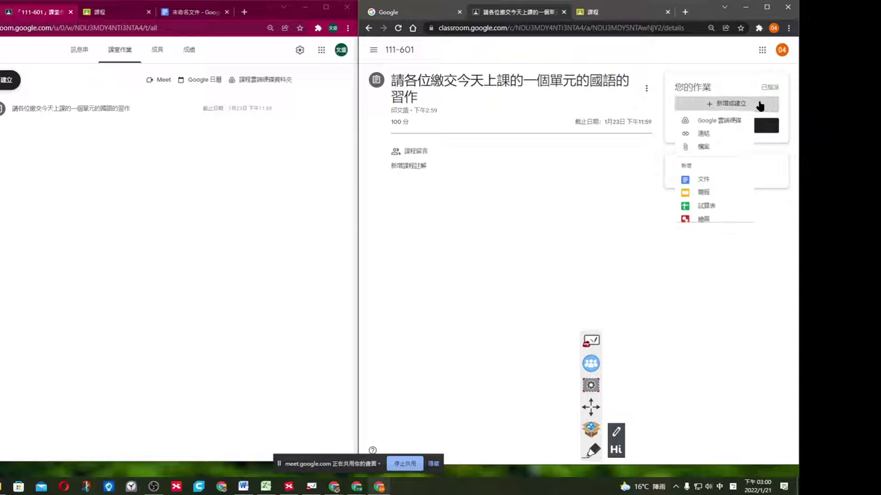
pyautogui.click(718, 150)
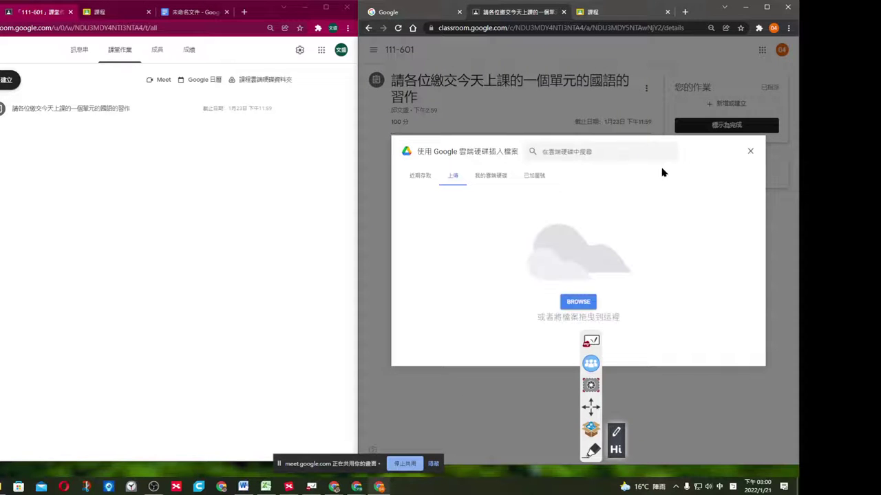
pyautogui.click(578, 303)
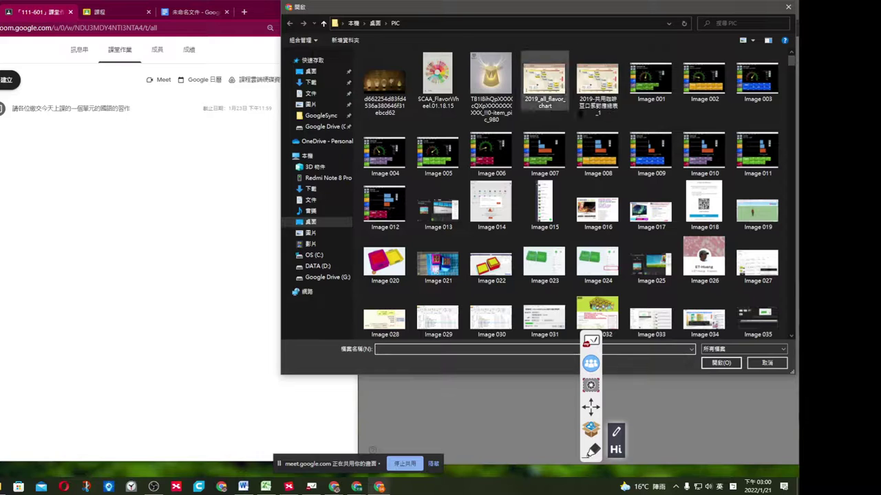
pyautogui.click(597, 81)
pyautogui.keyDown('ctrl'); pyautogui.click(544, 88); pyautogui.keyUp('ctrl')
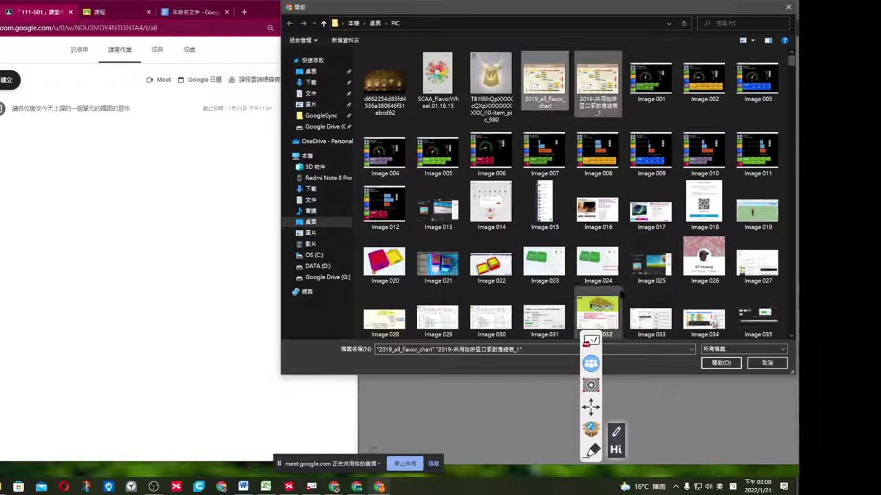
pyautogui.moveTo(621, 293); pyautogui.dragTo(462, 259)
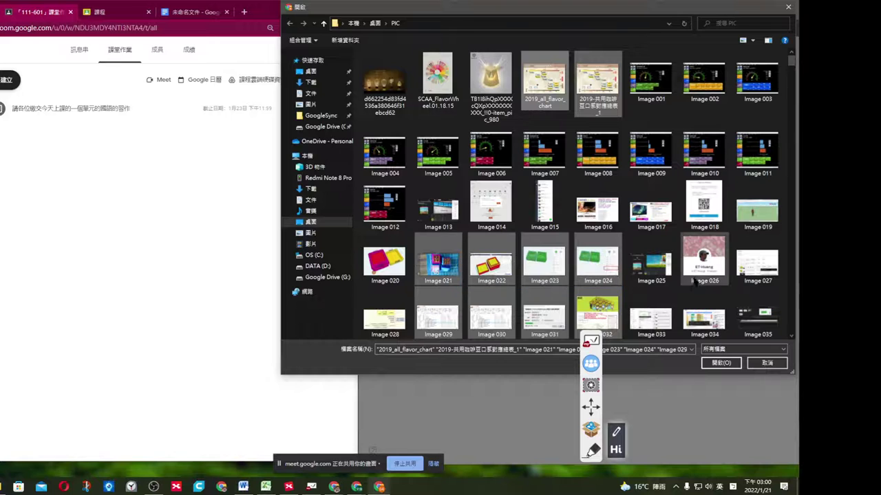
pyautogui.click(720, 364)
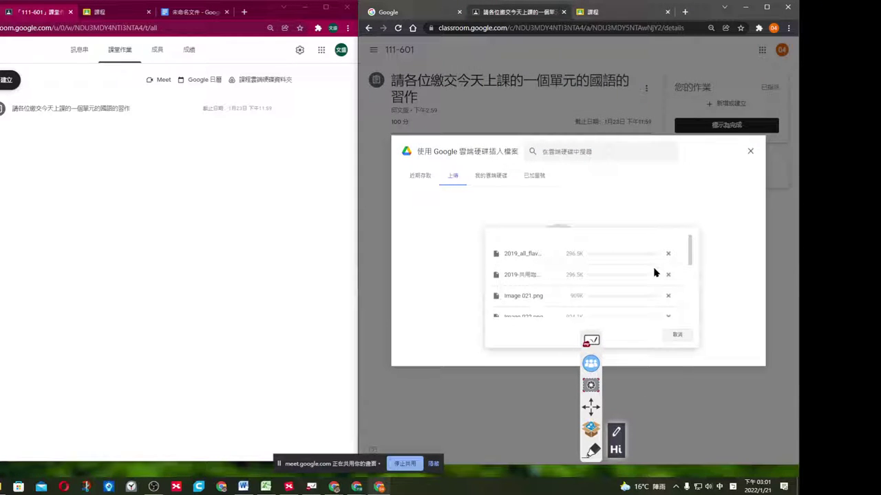
# Turn in the assignment, then show the class stream in the teacher's window.
pyautogui.scroll(-2, 701, 275)
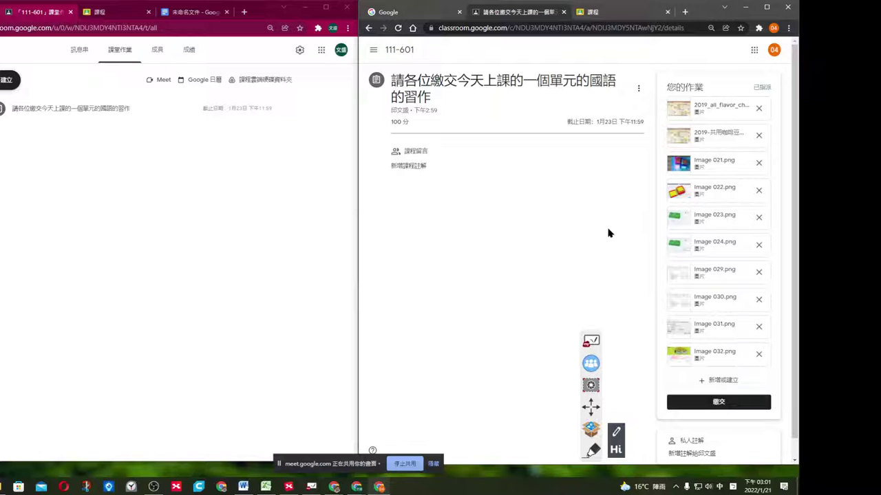
pyautogui.click(712, 405)
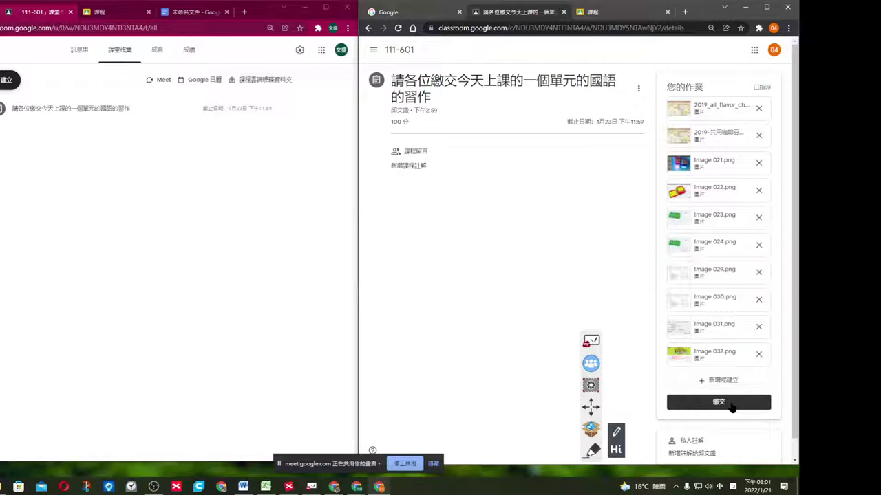
pyautogui.click(732, 406)
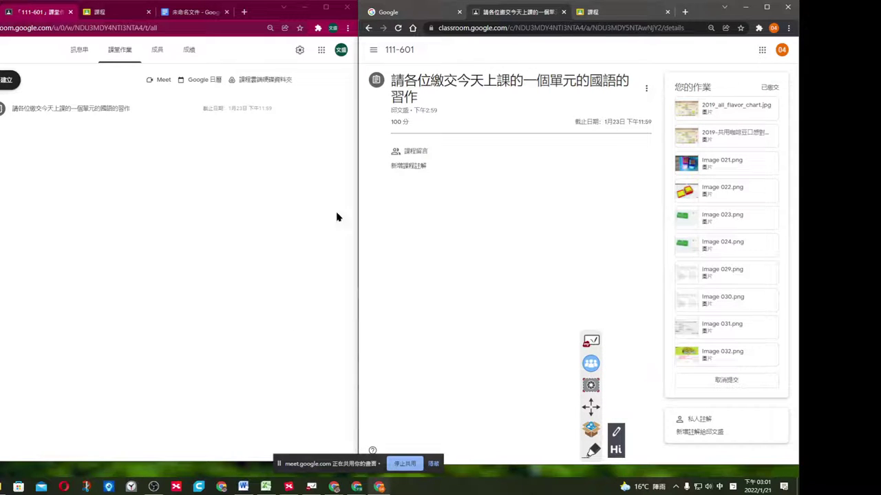
pyautogui.click(236, 240)
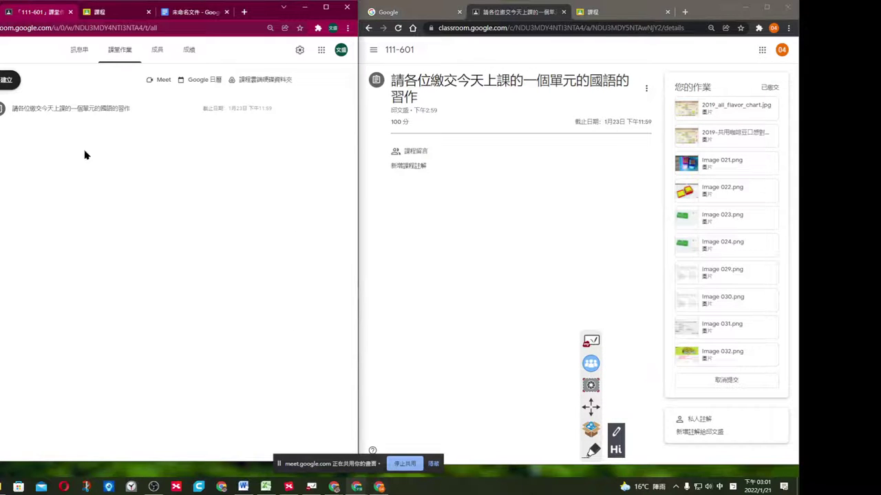
pyautogui.click(79, 50)
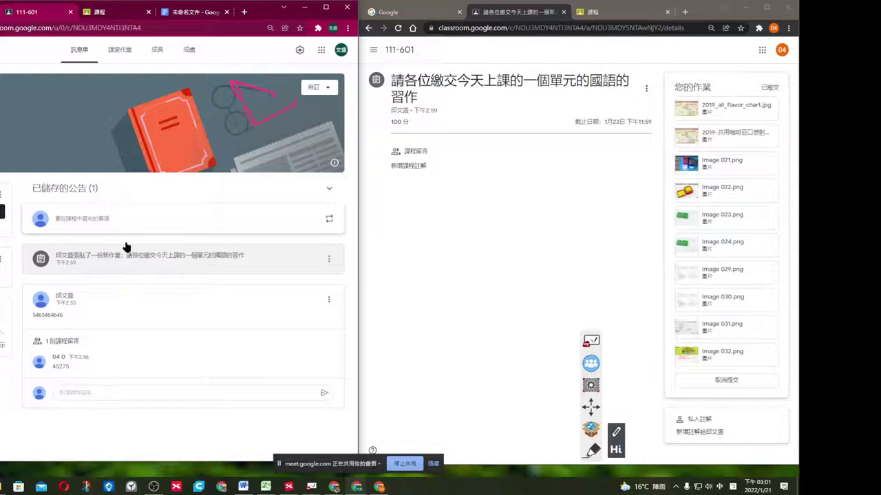
# As the teacher, open the assignment's single turned-in submission to view its ten attachments.
pyautogui.click(121, 52)
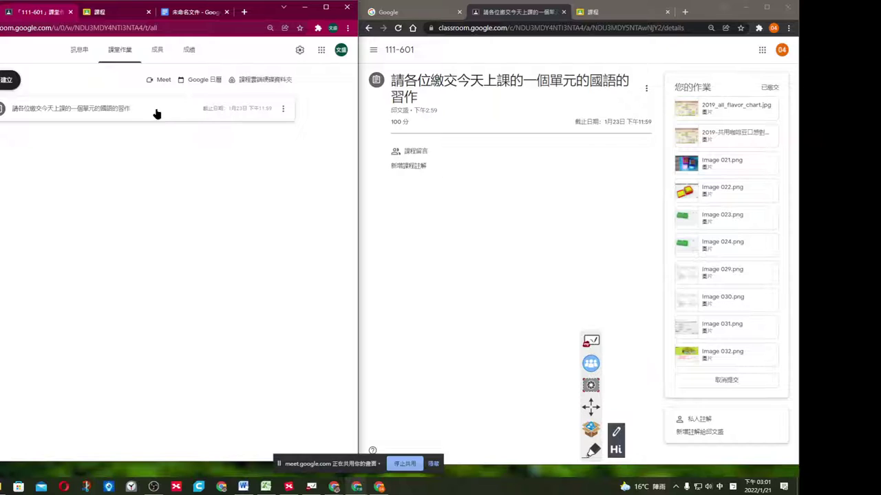
pyautogui.click(128, 110)
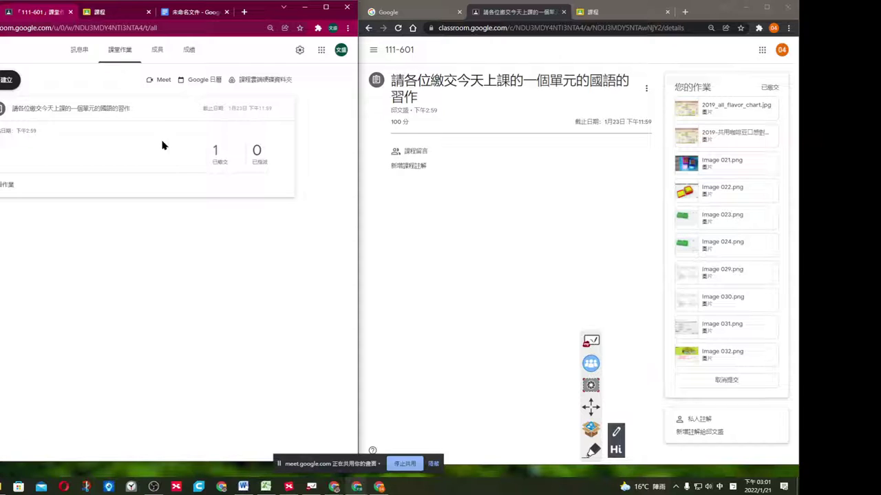
pyautogui.click(215, 153)
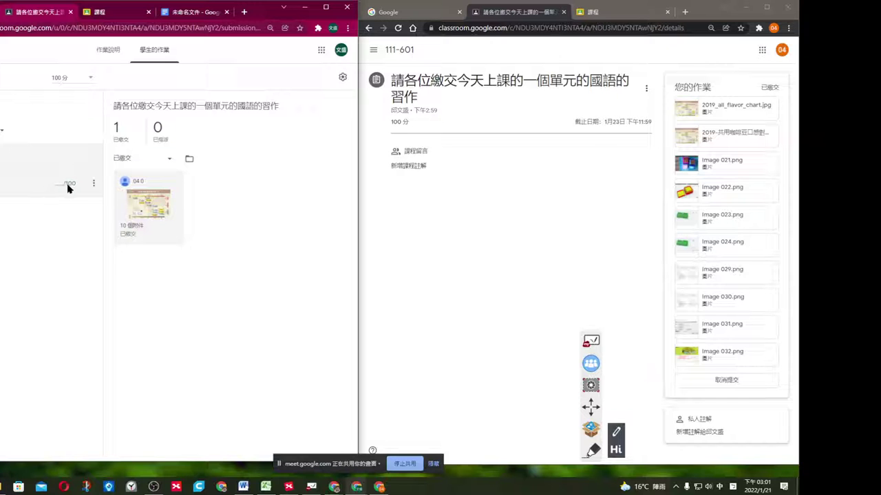
pyautogui.click(156, 207)
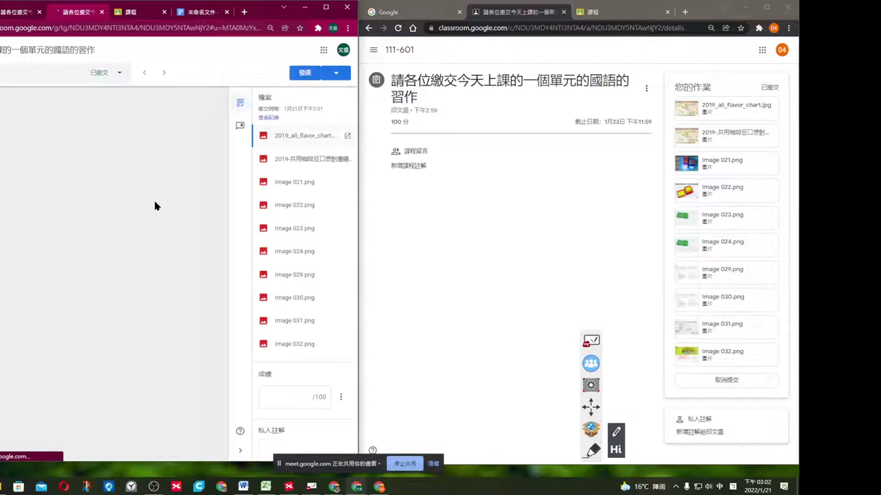
# Open 2019_all_flavor_chart.jpg and post the numeric comment 65463 on the chart.
pyautogui.click(286, 159)
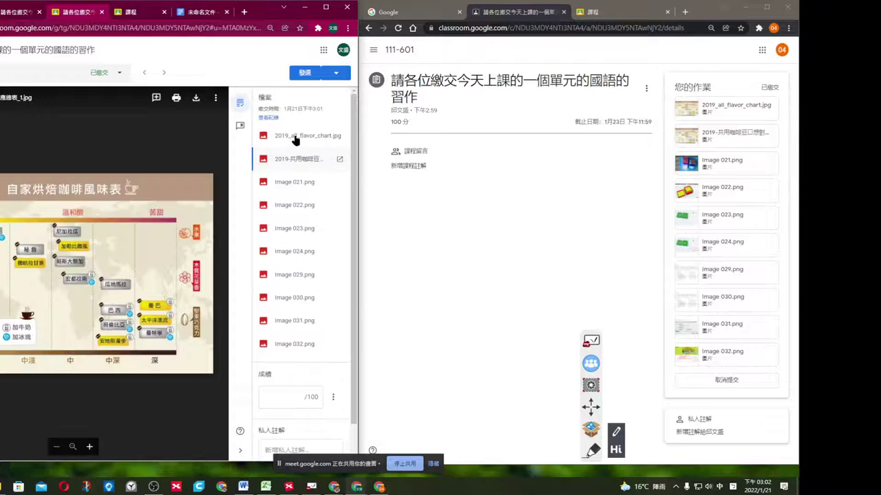
pyautogui.click(295, 137)
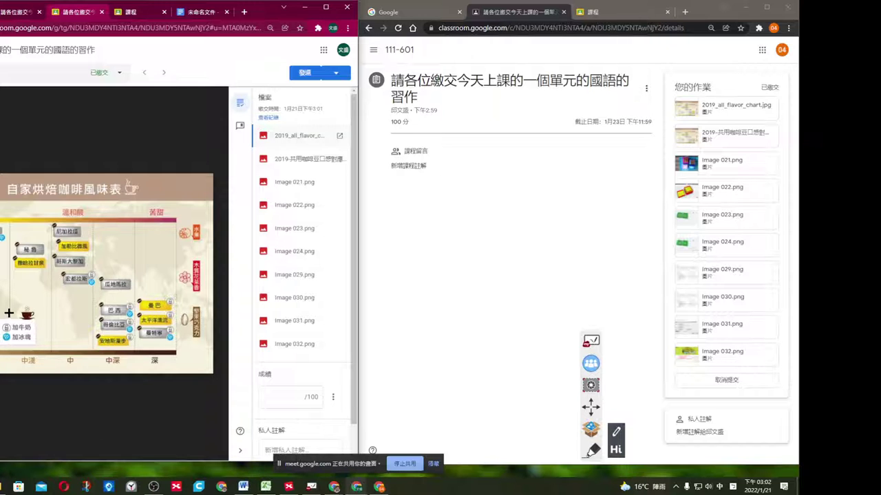
pyautogui.click(9, 313)
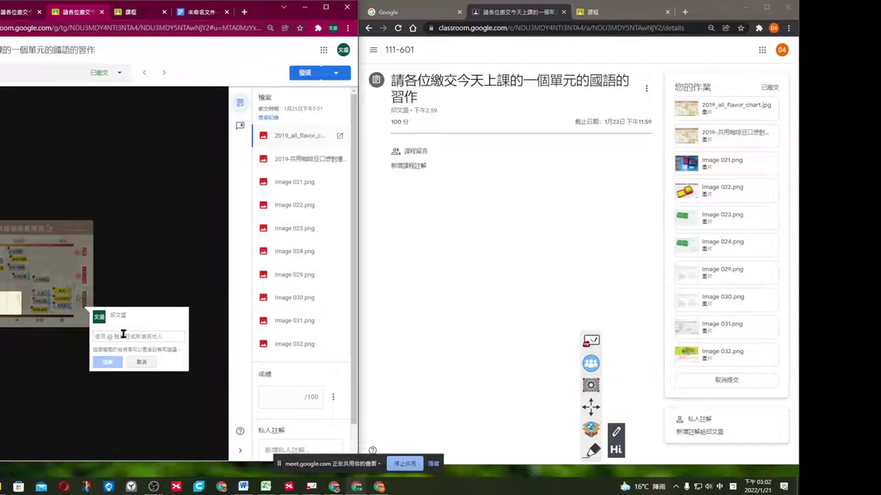
pyautogui.write('65463465464564566')
pyautogui.click(107, 362)
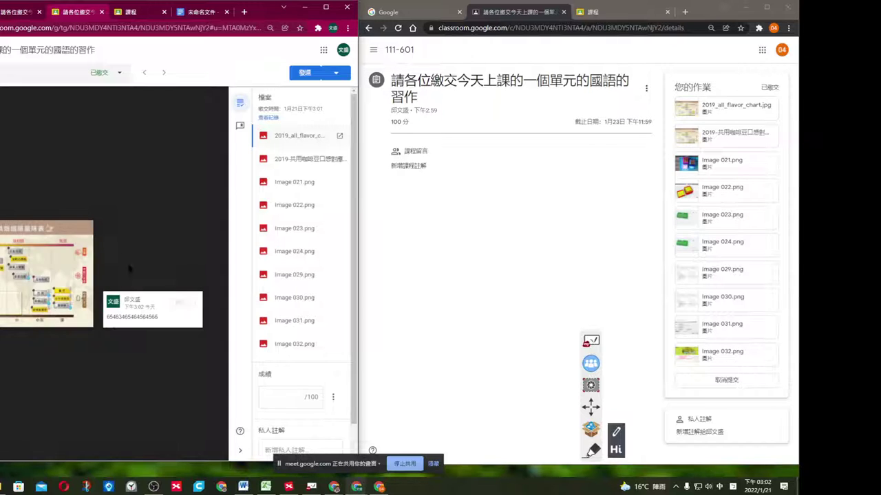
# Mark an area of the chart and post a second comment reading 'good'.
pyautogui.moveTo(37, 237); pyautogui.dragTo(84, 276)
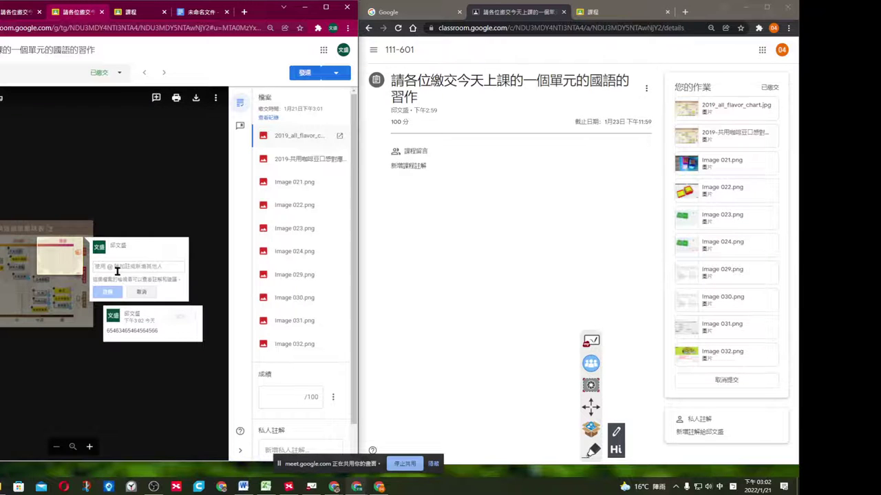
pyautogui.click(114, 266)
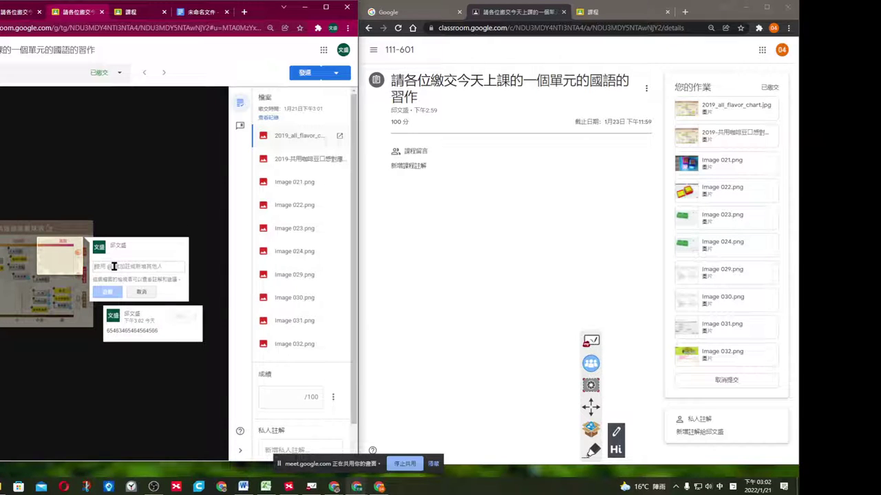
pyautogui.write('ㄘㄐ')
pyautogui.press('BackSpace')
pyautogui.write('d')
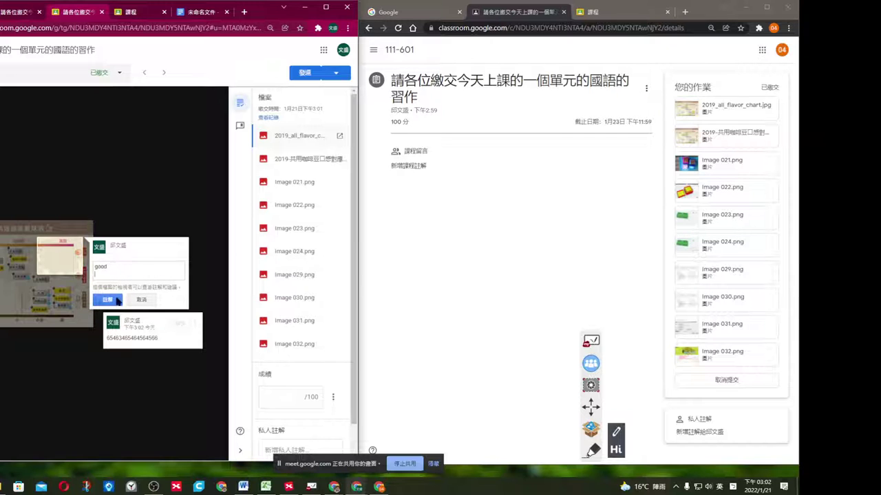
pyautogui.click(111, 293)
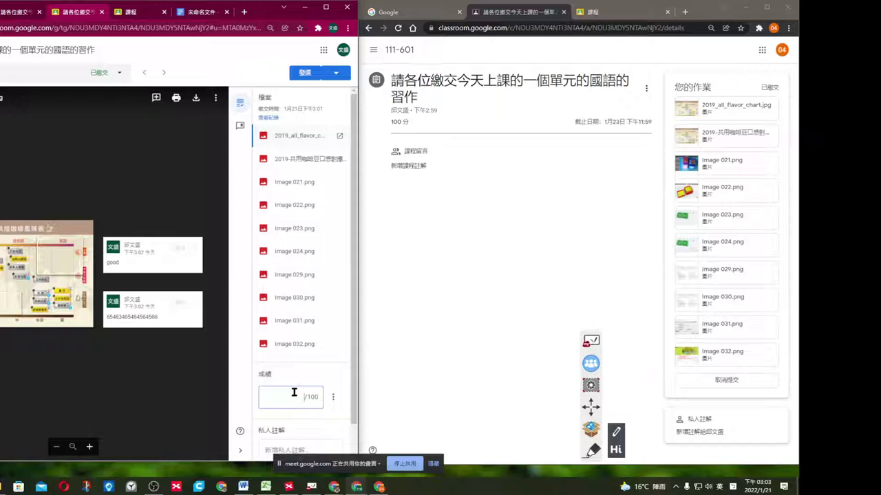
# Grade the work 95 and return it to the student, confirming the return.
pyautogui.write('95')
pyautogui.click(313, 75)
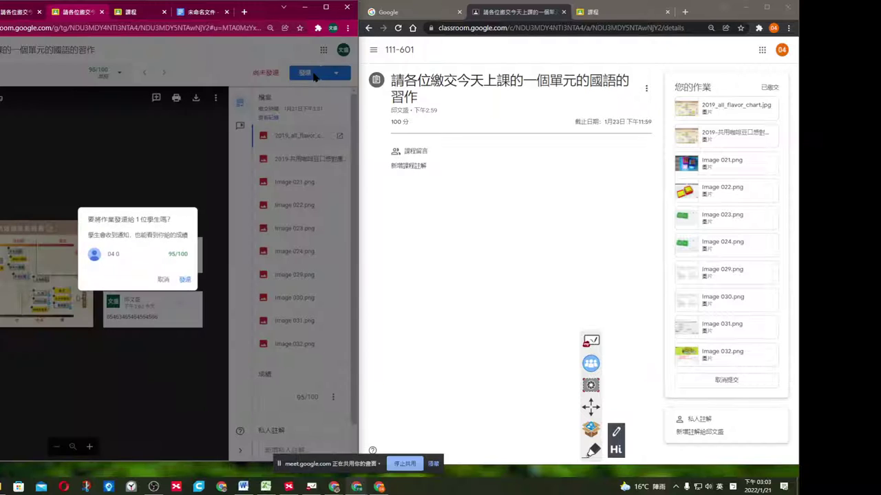
pyautogui.click(185, 281)
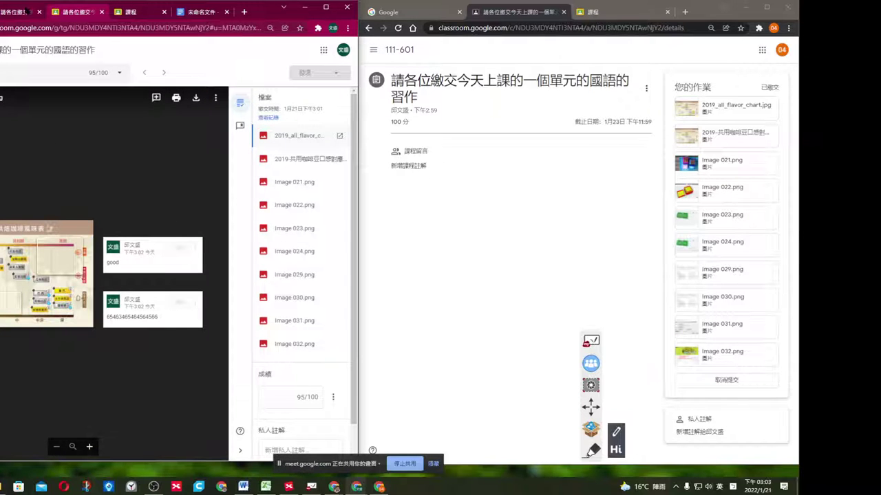
# Go back to the assignment's student work list, then bring the student's window into focus.
pyautogui.click(25, 11)
pyautogui.click(470, 199)
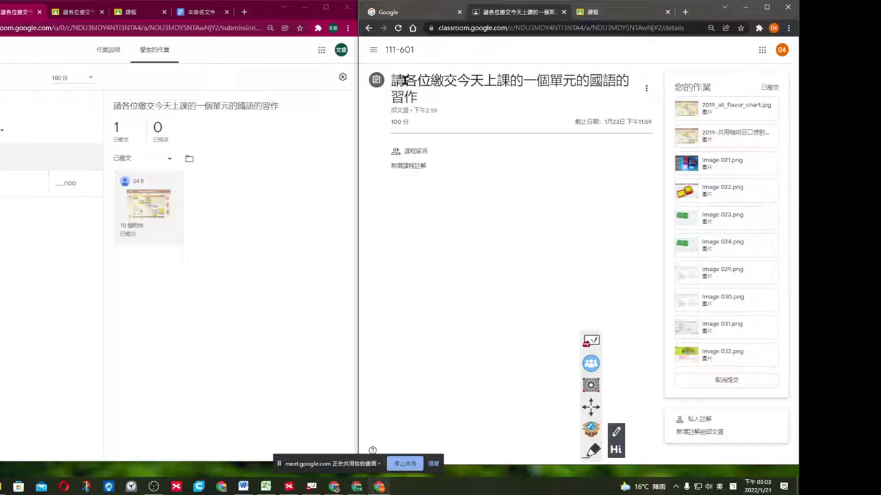
pyautogui.click(373, 49)
# As the student, open class 111-601's classwork and the returned assignment's details page.
pyautogui.click(403, 50)
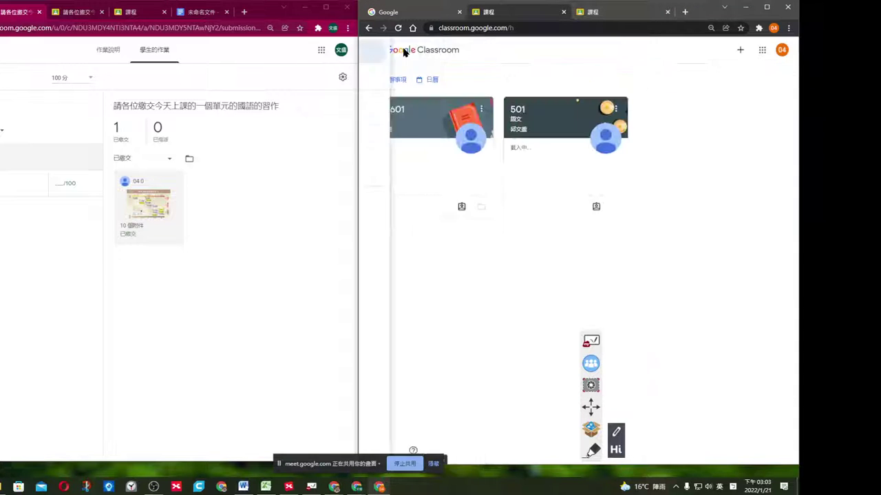
pyautogui.click(428, 137)
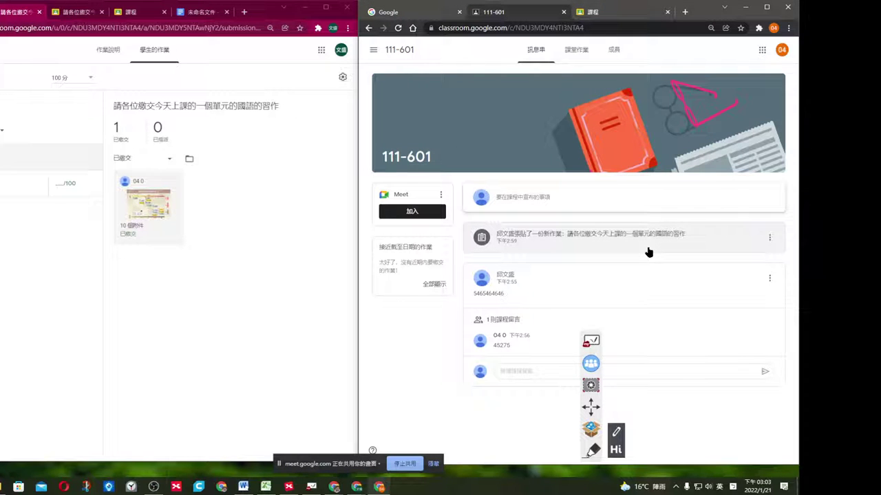
pyautogui.click(575, 55)
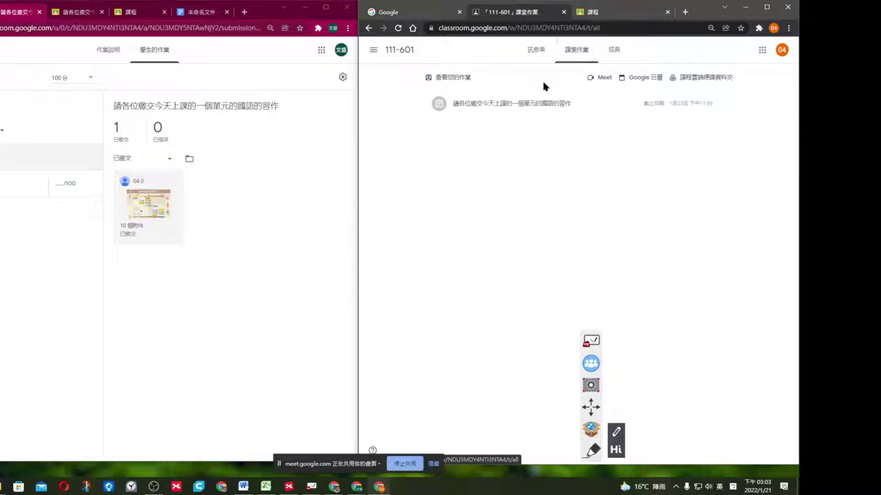
pyautogui.click(561, 115)
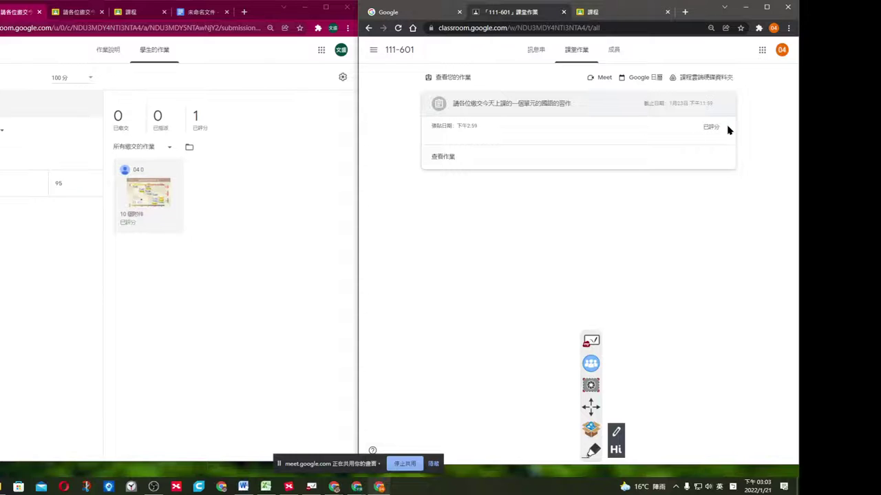
pyautogui.click(454, 78)
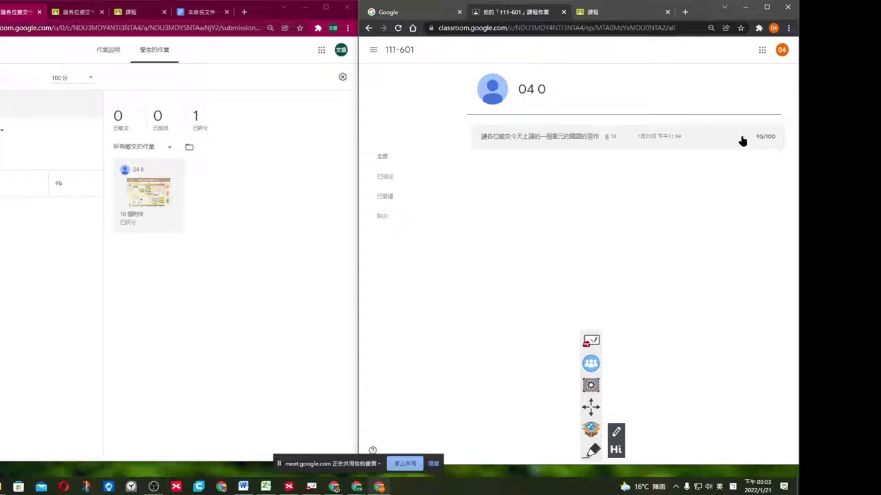
pyautogui.click(679, 141)
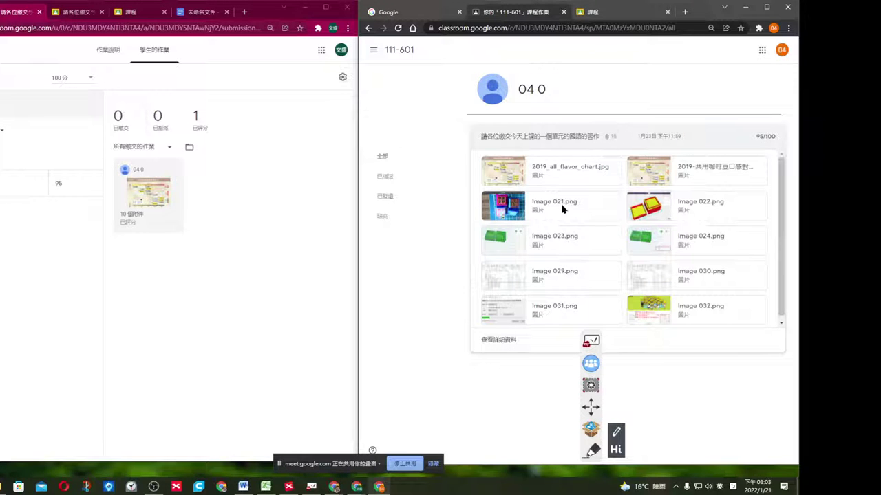
pyautogui.click(488, 342)
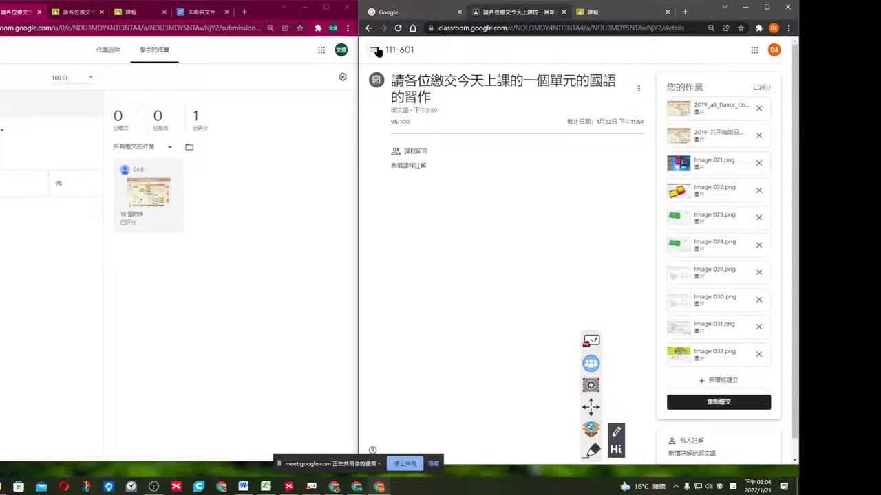
# Post the class comment 'redo' and remove the second attached file from the submission.
pyautogui.doubleClick(398, 122)
pyautogui.click(459, 132)
pyautogui.click(418, 167)
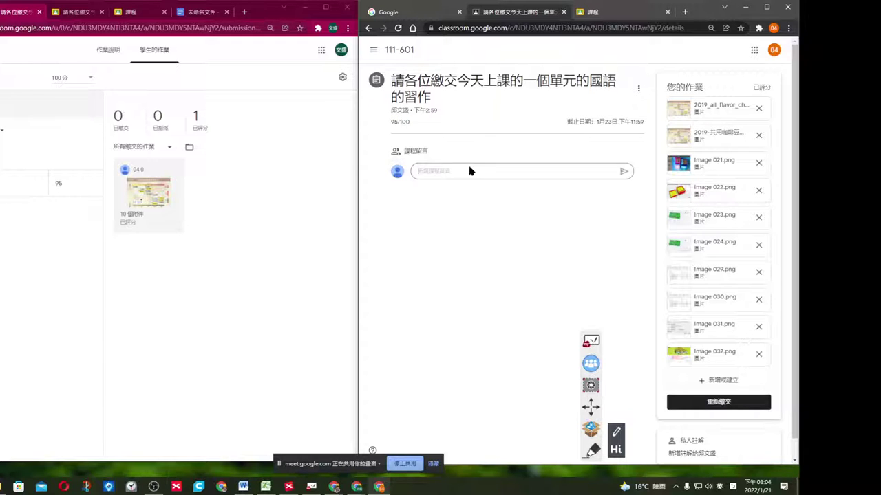
pyautogui.click(489, 168)
pyautogui.write('redo')
pyautogui.press('Return')
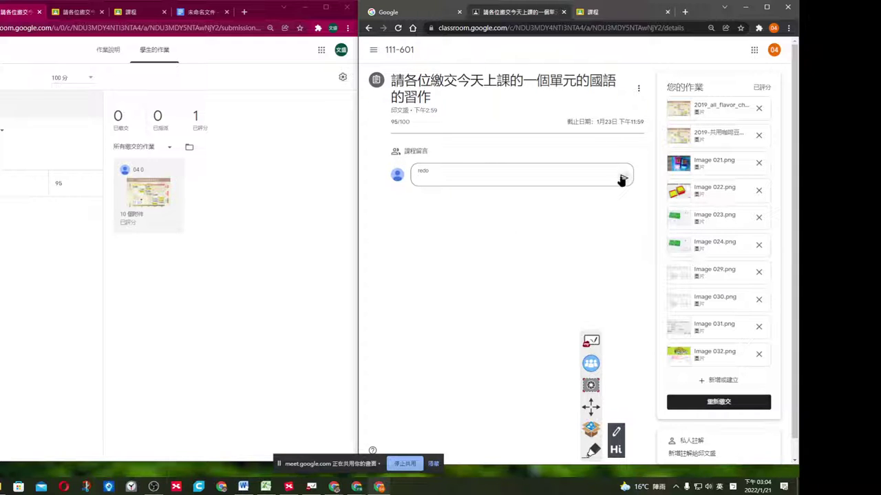
pyautogui.click(623, 178)
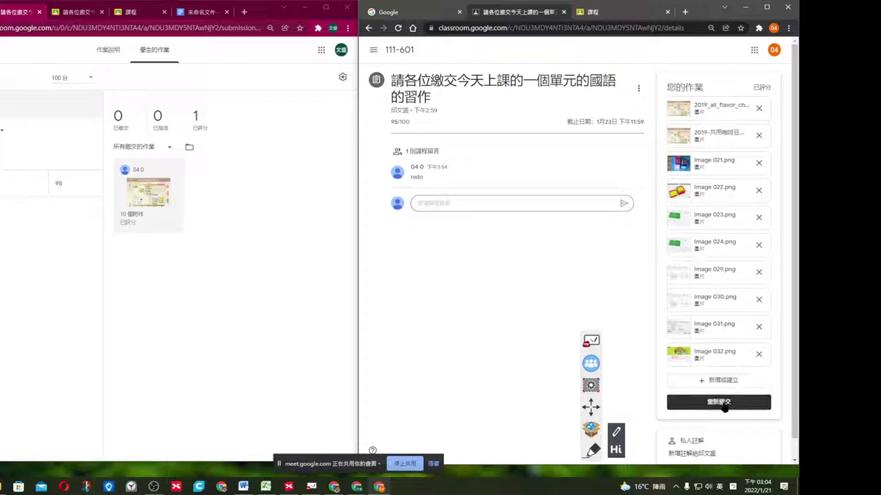
pyautogui.click(758, 137)
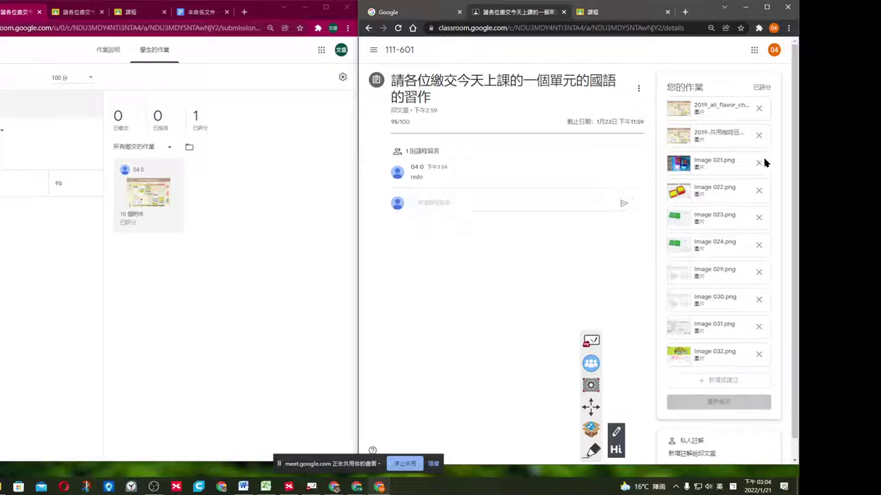
# Replace Image 022.png with Image 012 from the PIC folder and resubmit the nine images.
pyautogui.click(768, 165)
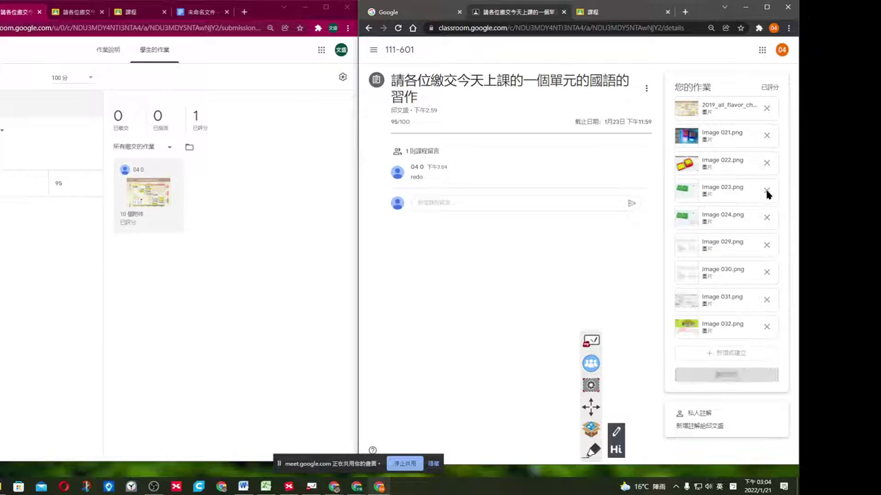
pyautogui.click(724, 332)
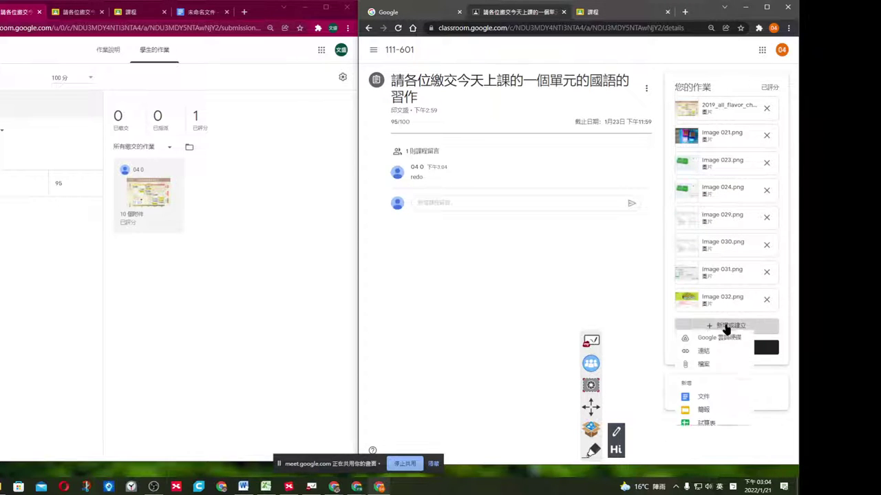
pyautogui.click(714, 368)
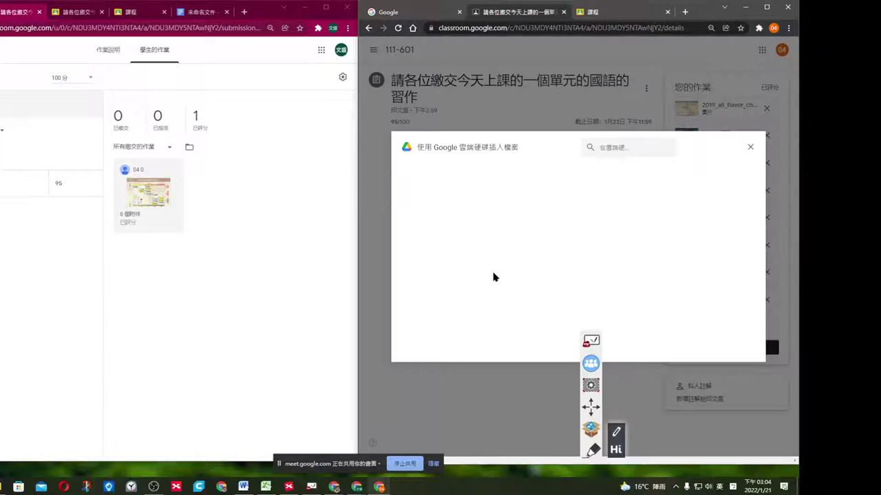
pyautogui.click(578, 297)
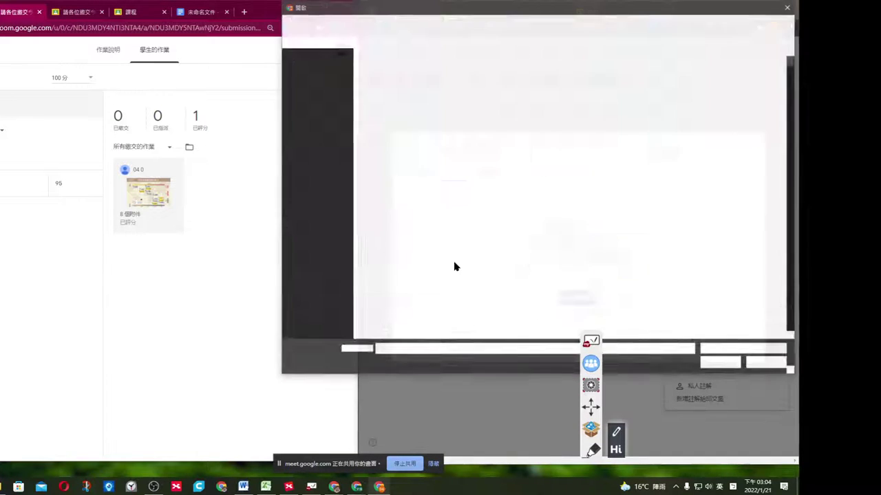
pyautogui.click(384, 207)
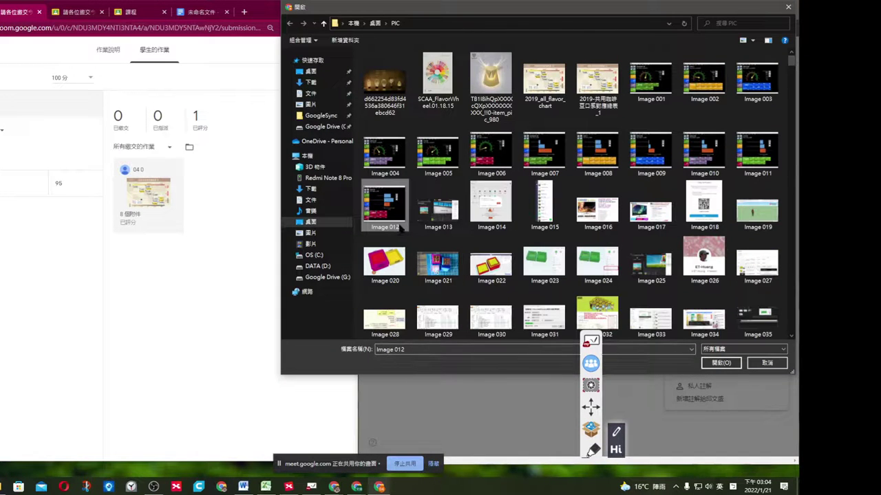
pyautogui.click(709, 364)
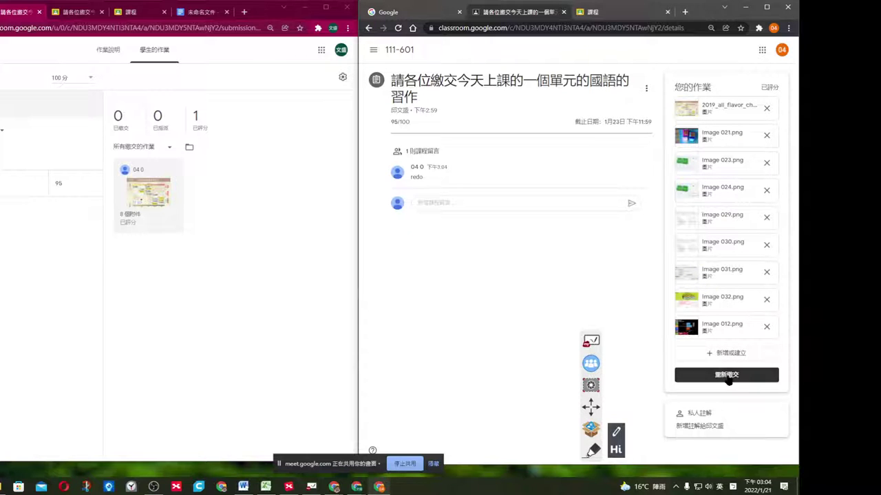
pyautogui.click(728, 377)
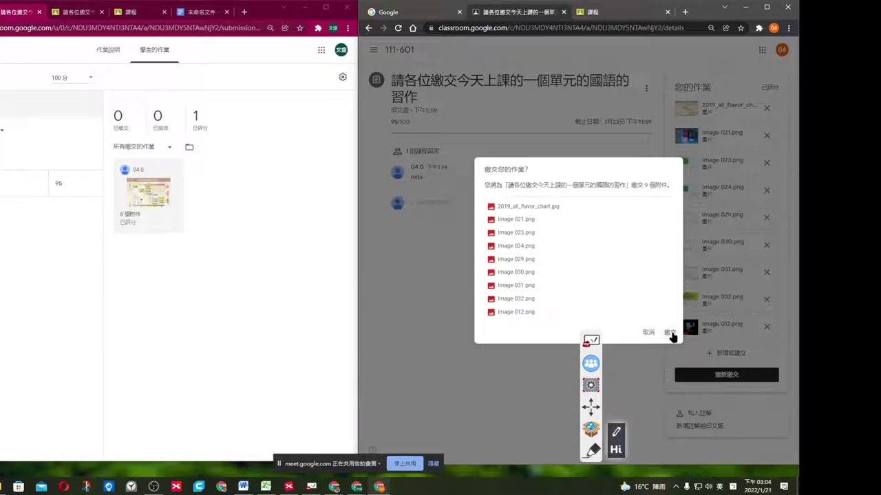
pyautogui.click(671, 334)
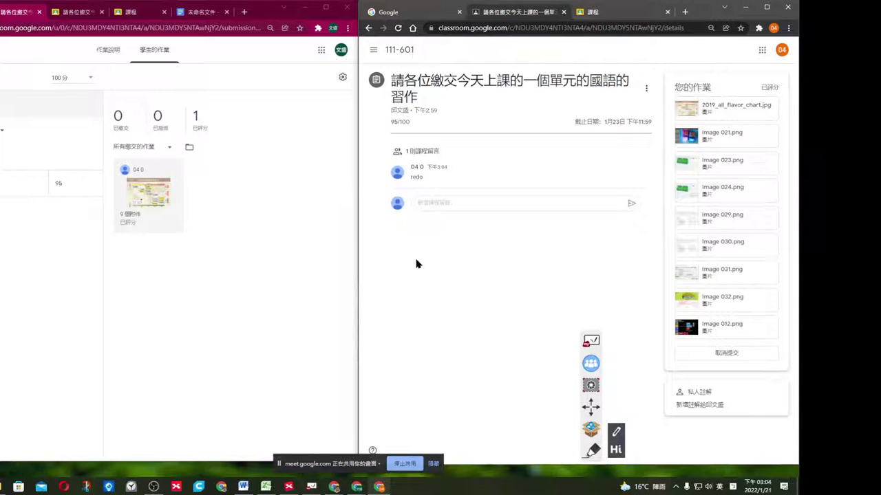
# In the teacher window, open the student's submission and change the grade from 95 to 98.
pyautogui.click(265, 271)
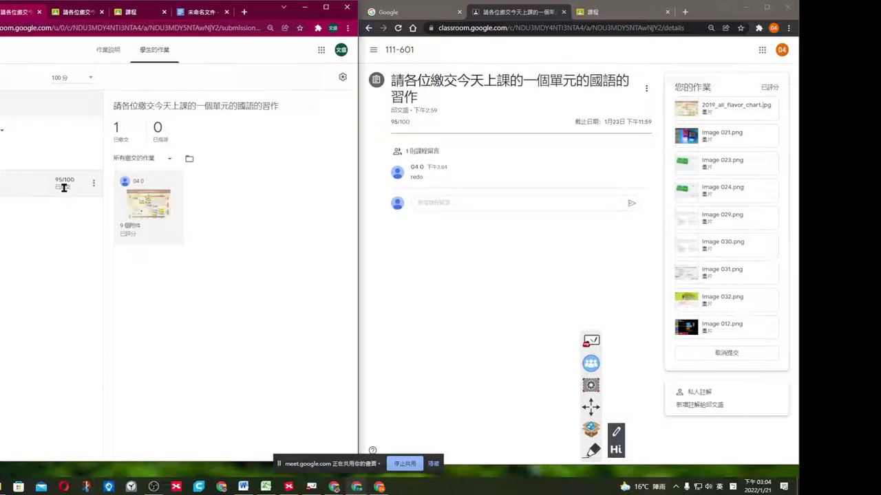
pyautogui.click(147, 202)
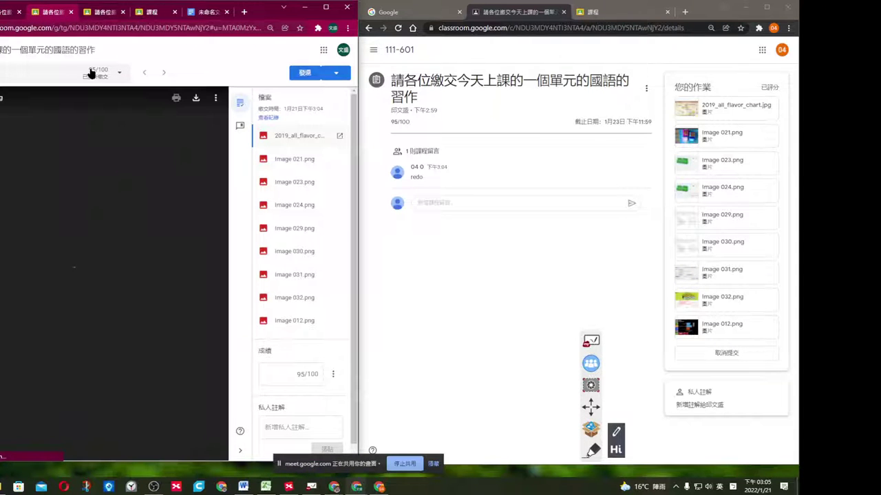
pyautogui.click(88, 73)
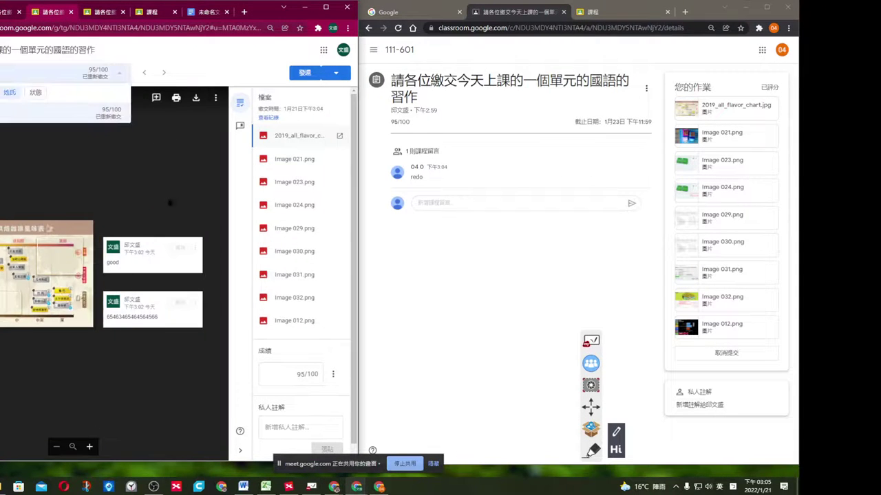
pyautogui.click(299, 372)
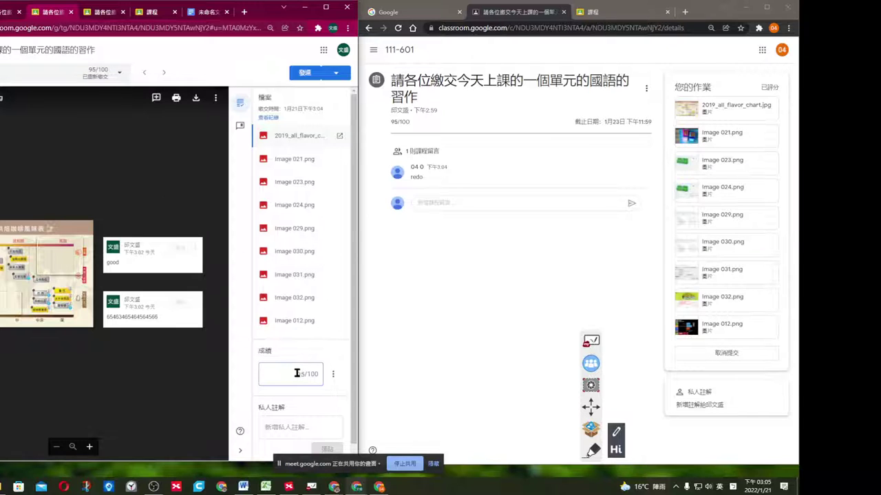
pyautogui.doubleClick(297, 373)
pyautogui.write('98')
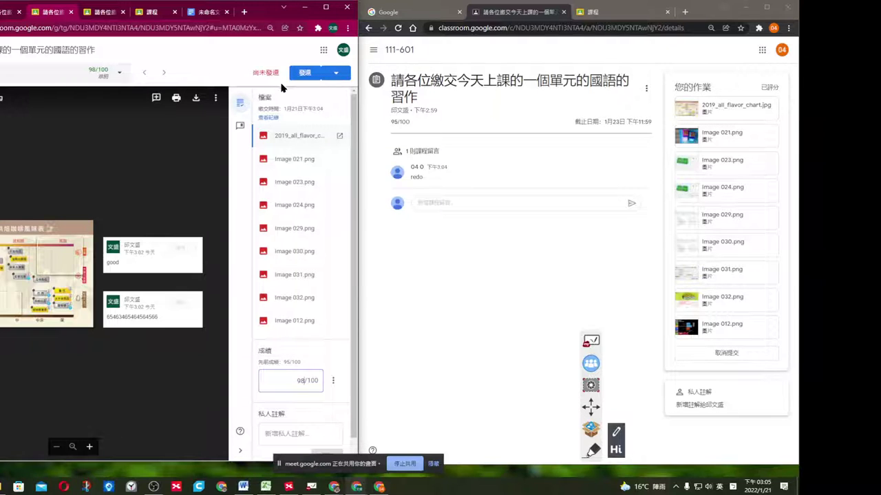
# Return the regraded work to the student and check 98/100 in the student's window.
pyautogui.click(477, 265)
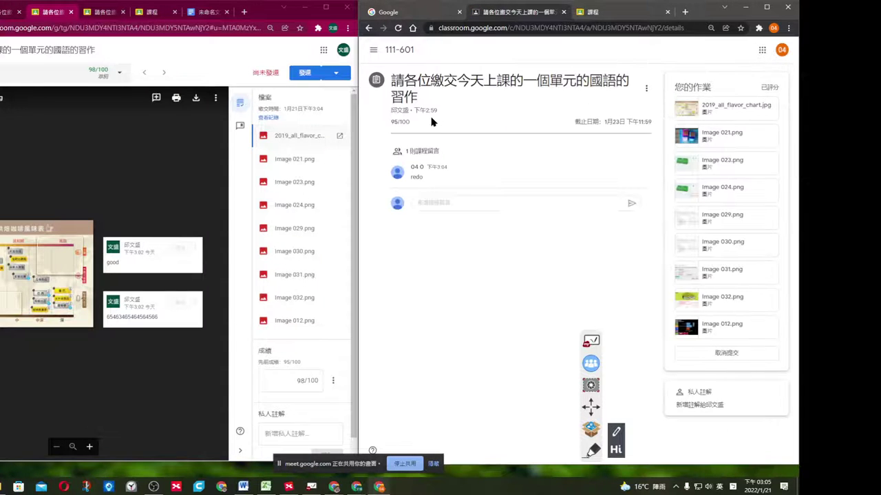
pyautogui.click(299, 72)
pyautogui.click(183, 280)
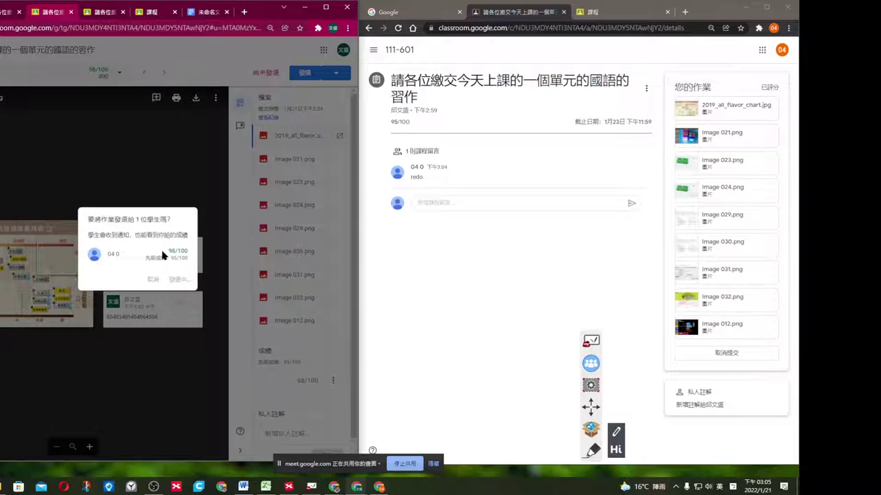
pyautogui.click(473, 277)
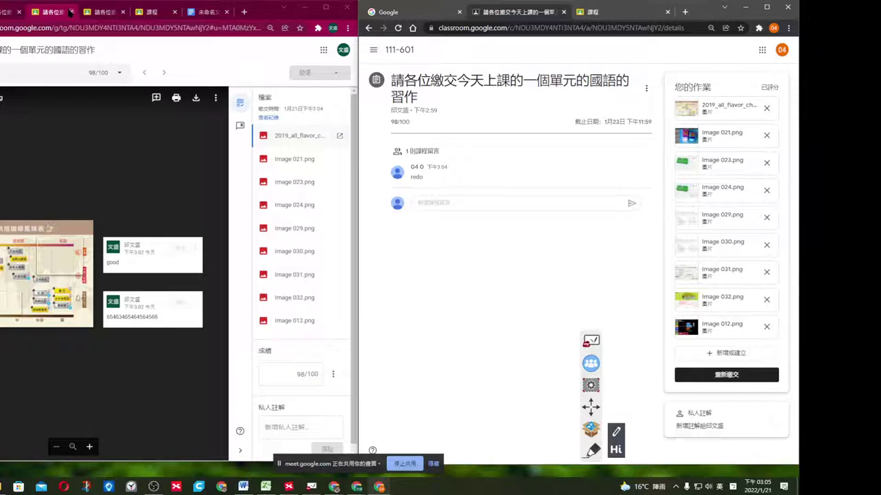
# Close the grading tab and open the 111-601 class from the Classroom home.
pyautogui.click(70, 12)
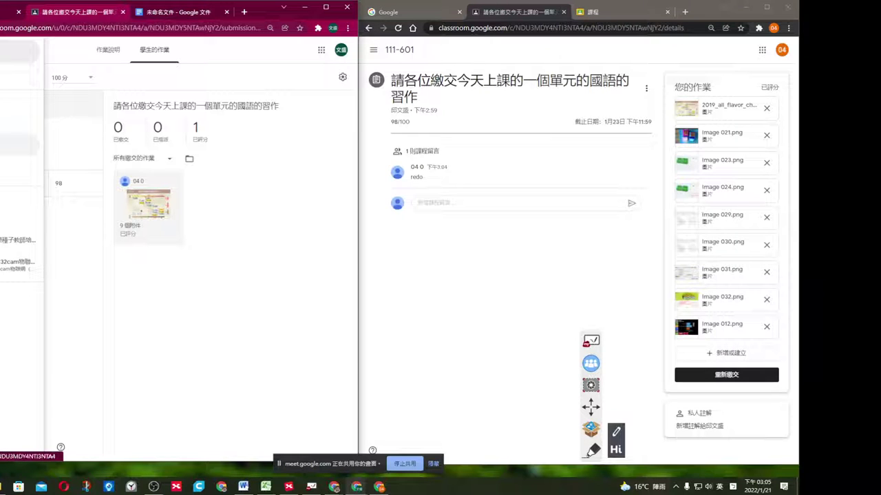
pyautogui.click(17, 52)
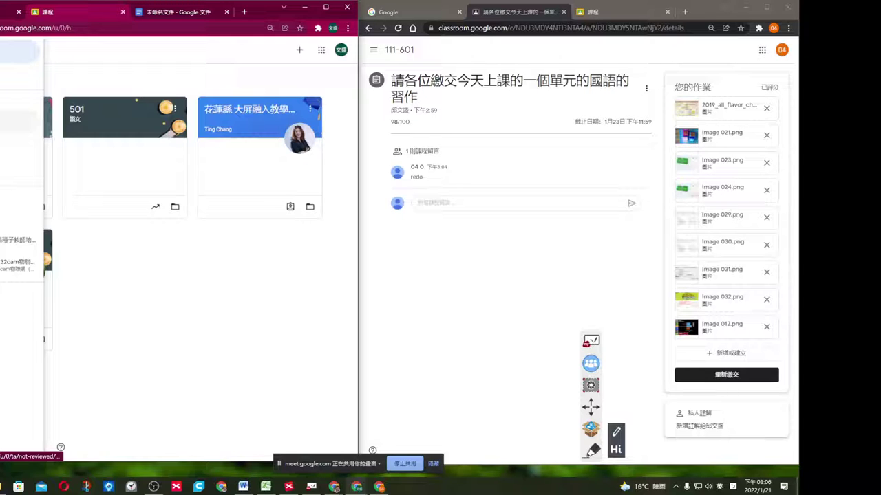
pyautogui.click(99, 74)
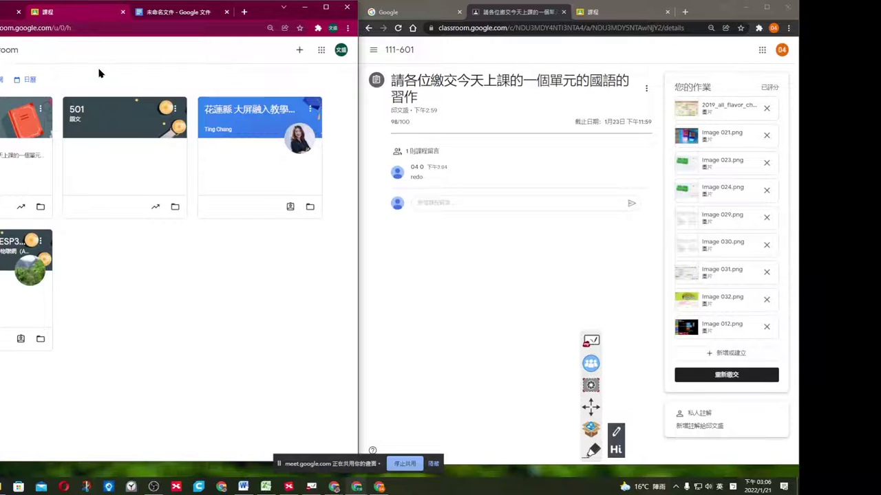
pyautogui.click(25, 165)
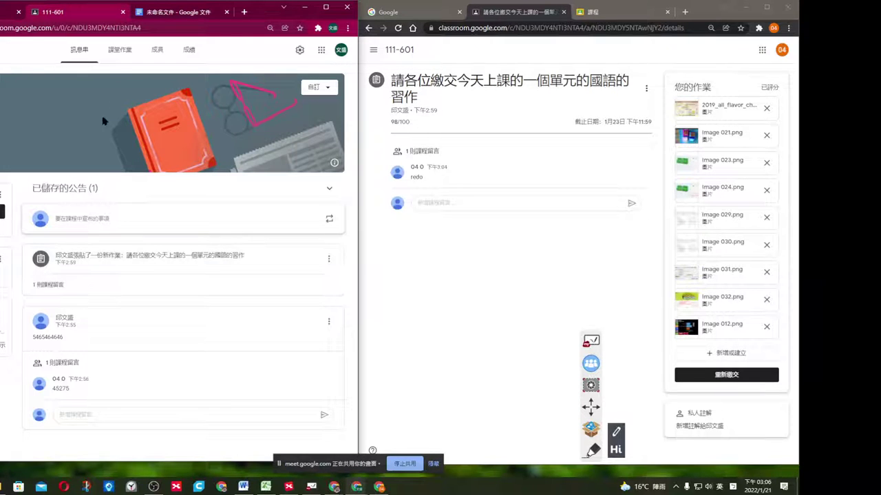
# Open the 111-601 classwork page and dismiss the Create options without choosing one.
pyautogui.click(120, 51)
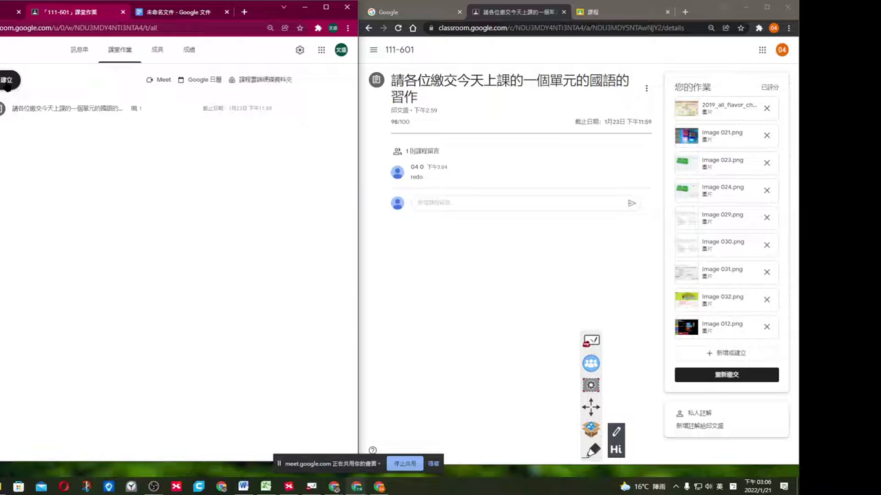
pyautogui.click(7, 80)
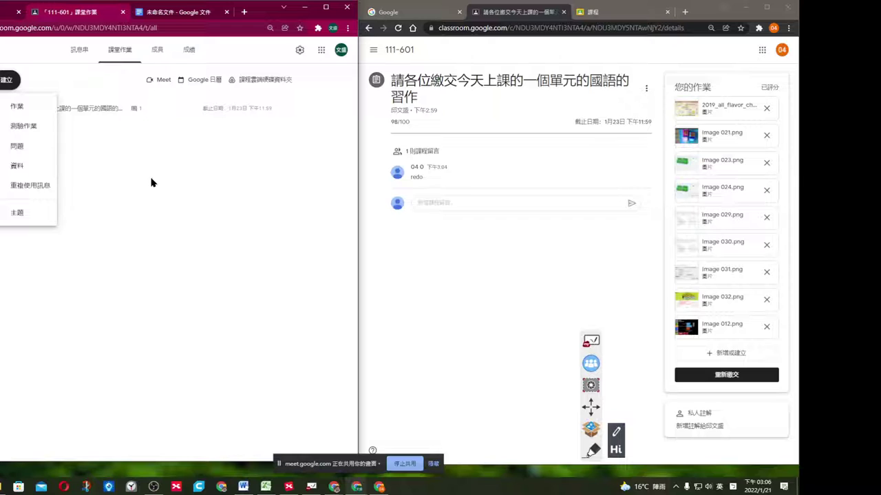
pyautogui.click(76, 74)
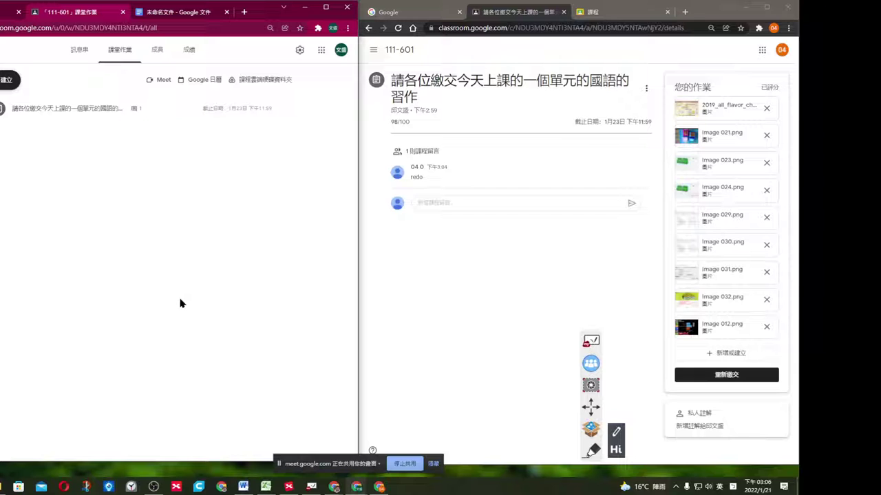
# Open the 111-601 grades tab and dismiss the grading-setup notice and tip.
pyautogui.click(169, 54)
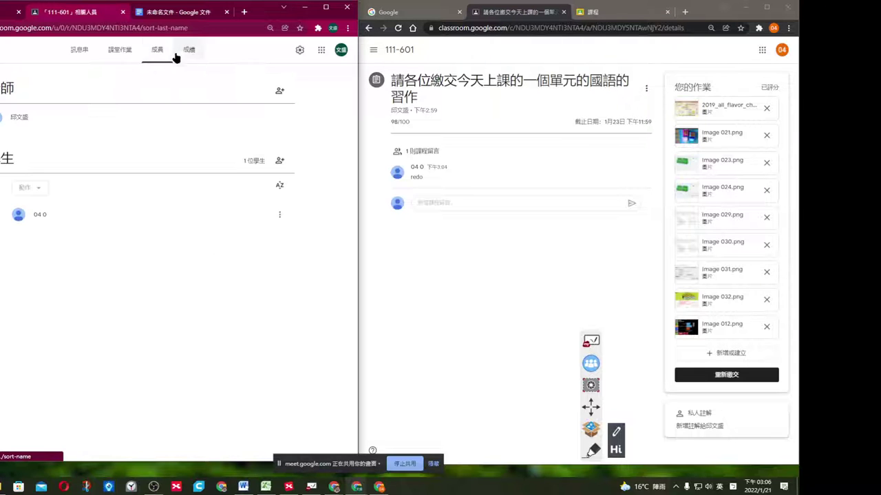
pyautogui.click(189, 50)
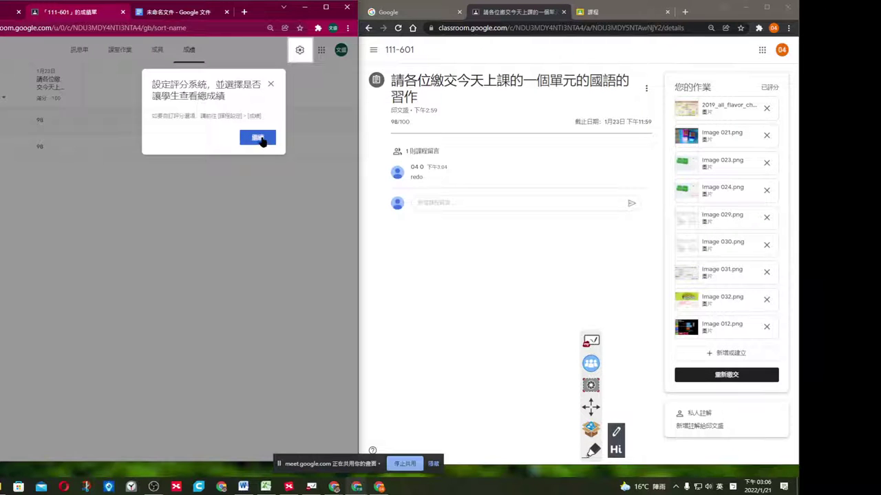
pyautogui.click(262, 141)
pyautogui.click(189, 71)
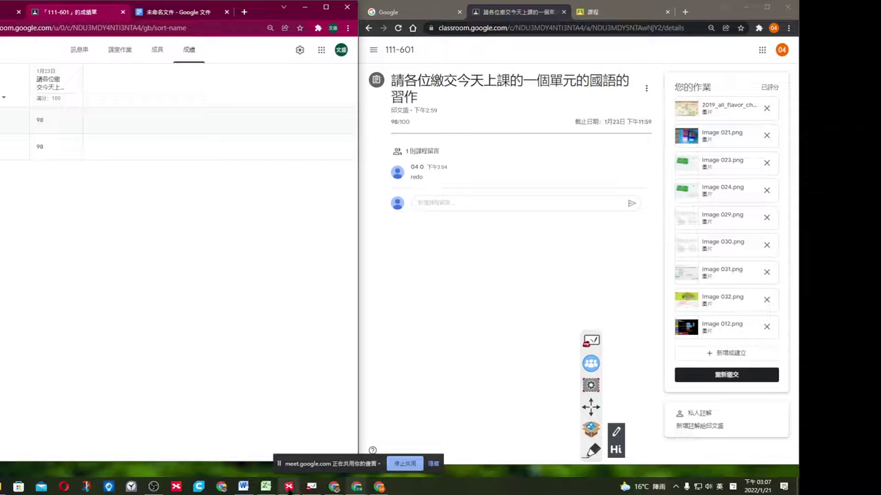
# Bring up the XMind workshop map and scroll down to the 互動工具 branch.
pyautogui.click(288, 486)
pyautogui.scroll(2, 413, 232)
pyautogui.scroll(-7, 451, 231)
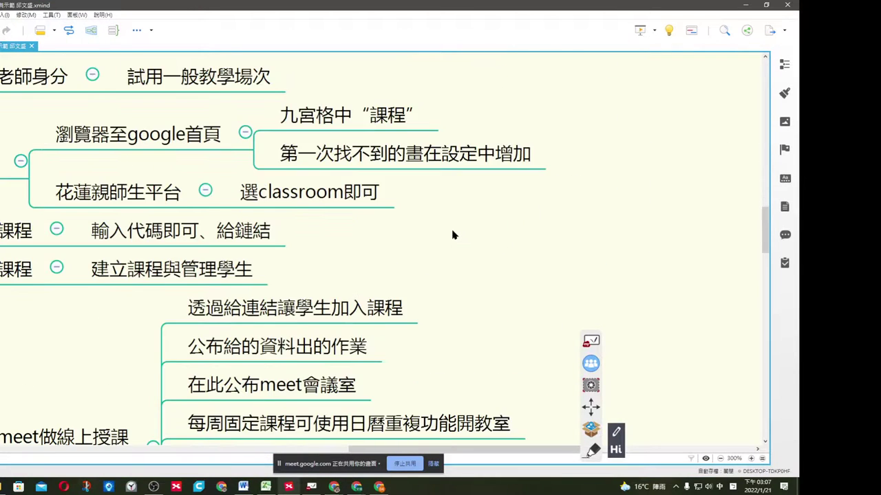
pyautogui.scroll(1, 448, 231)
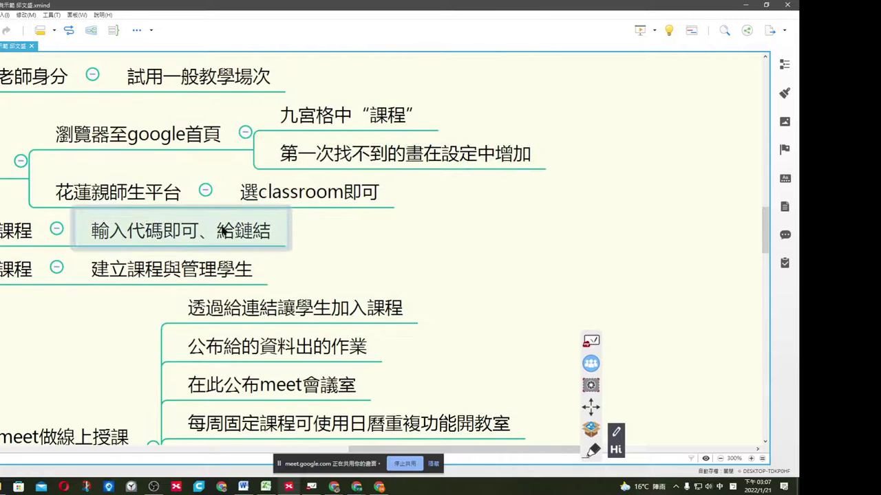
pyautogui.scroll(-5, 214, 227)
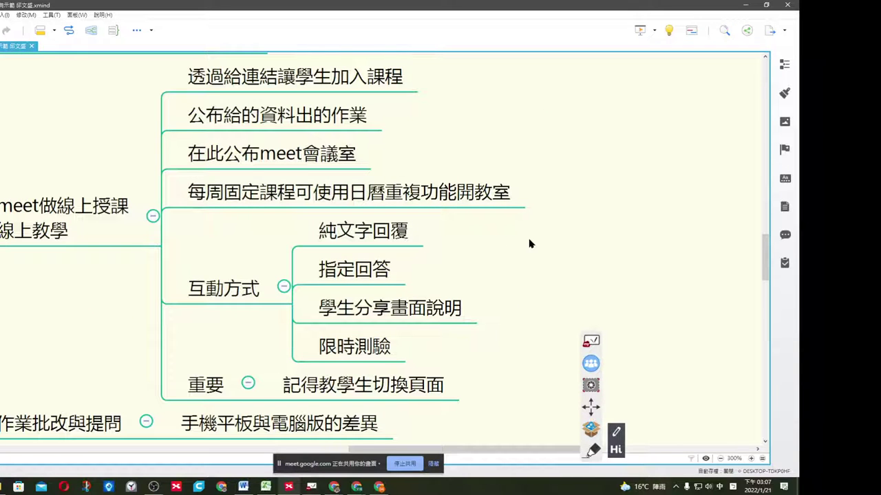
pyautogui.scroll(-1, 531, 241)
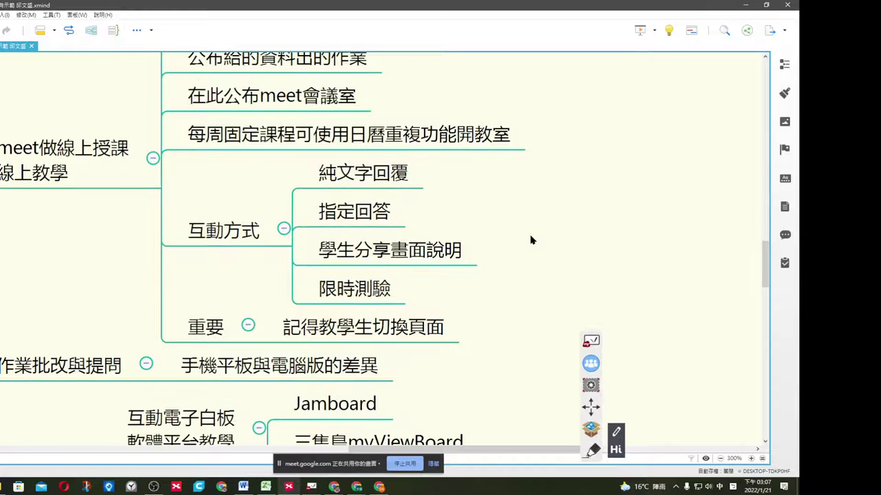
pyautogui.scroll(-5, 530, 240)
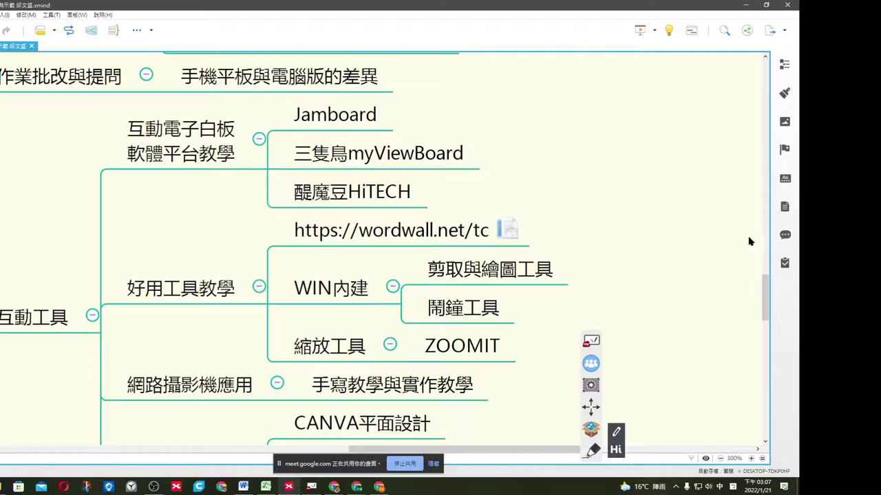
pyautogui.scroll(-1, 764, 286)
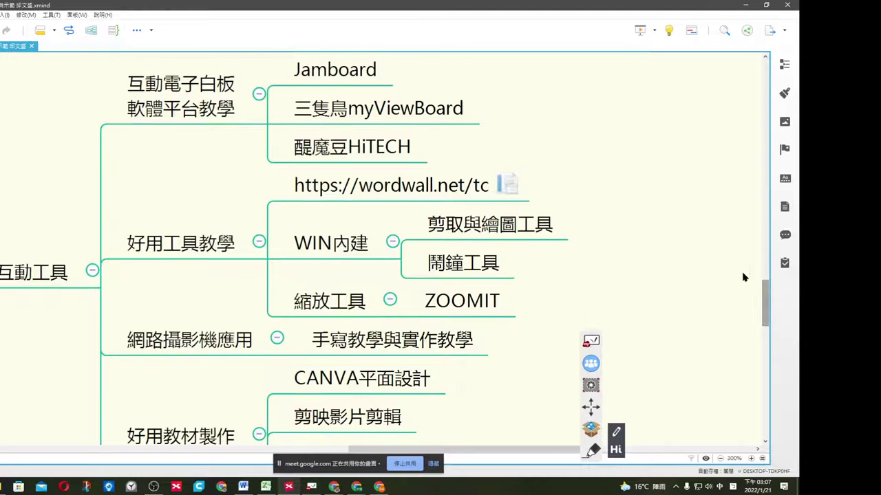
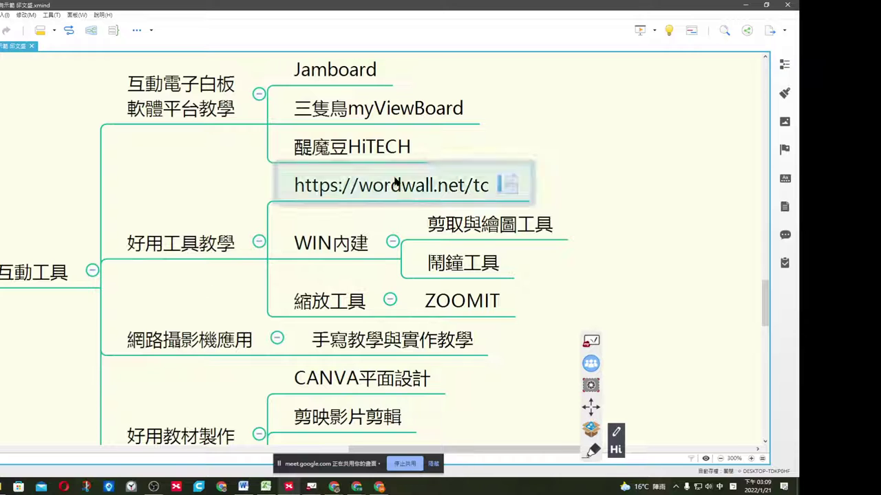
# Minimize the XMind mind map and both Chrome Classroom windows, the assignment and the gradebook.
pyautogui.click(746, 9)
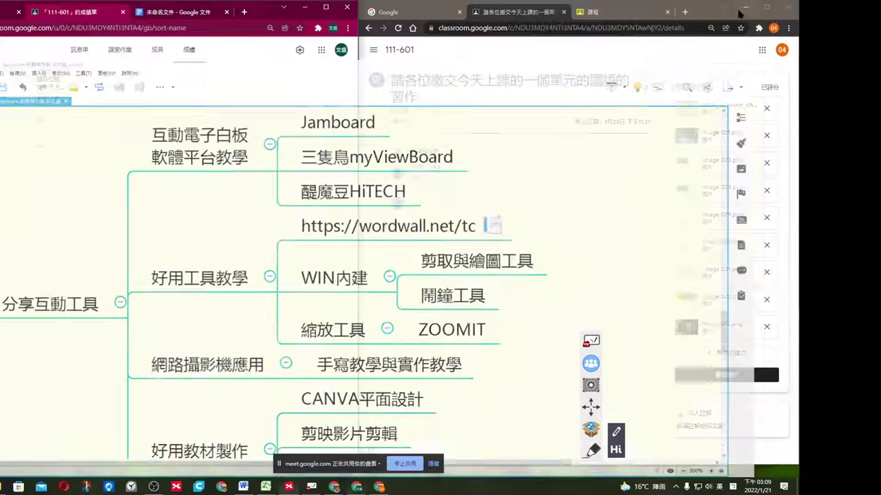
pyautogui.click(747, 9)
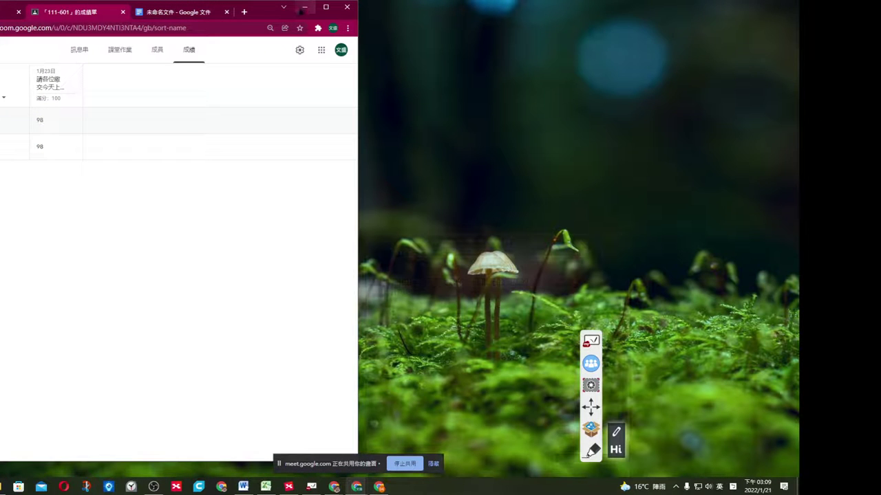
pyautogui.click(304, 7)
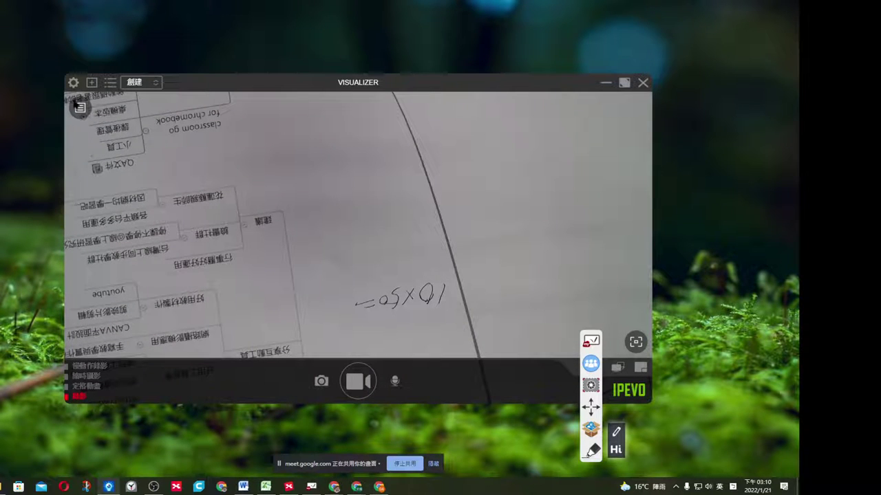
# Mirror the Visualizer camera image horizontally and vertically from the rotation and mirror settings.
pyautogui.click(79, 107)
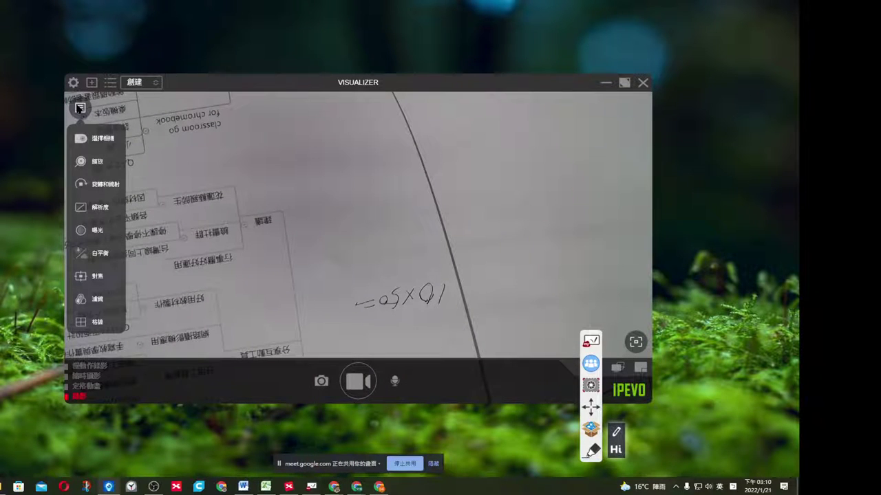
pyautogui.click(102, 187)
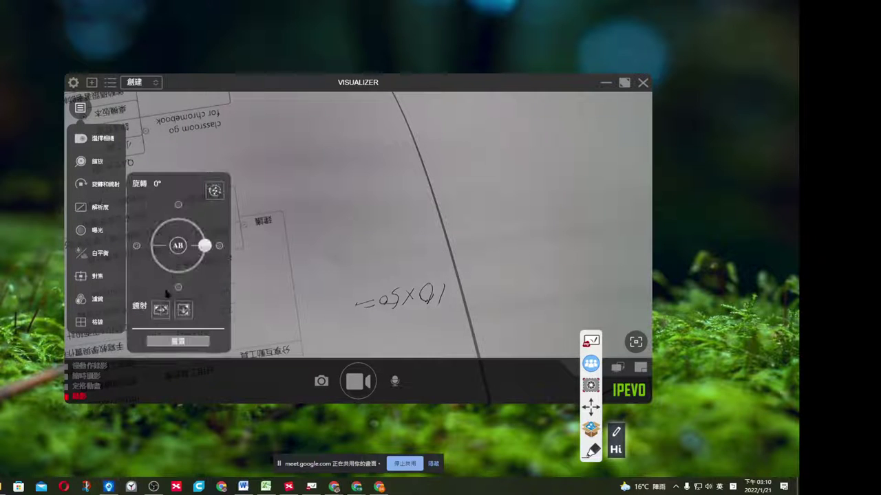
pyautogui.click(160, 311)
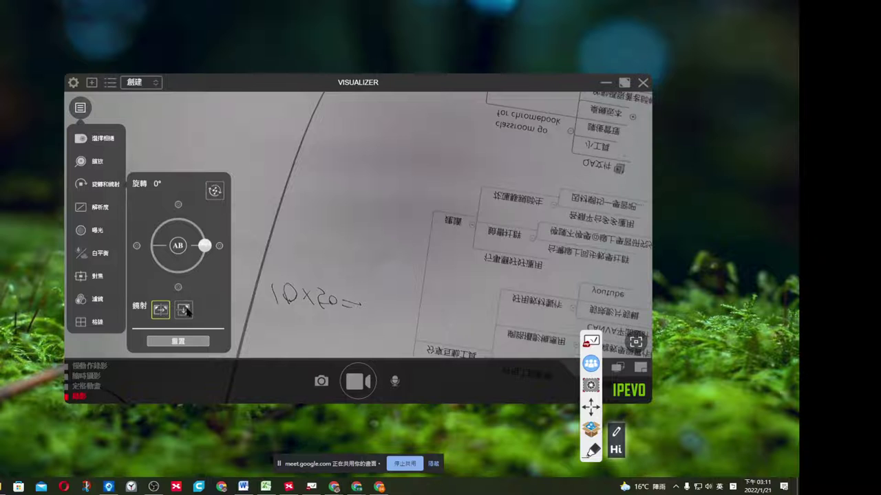
pyautogui.click(184, 310)
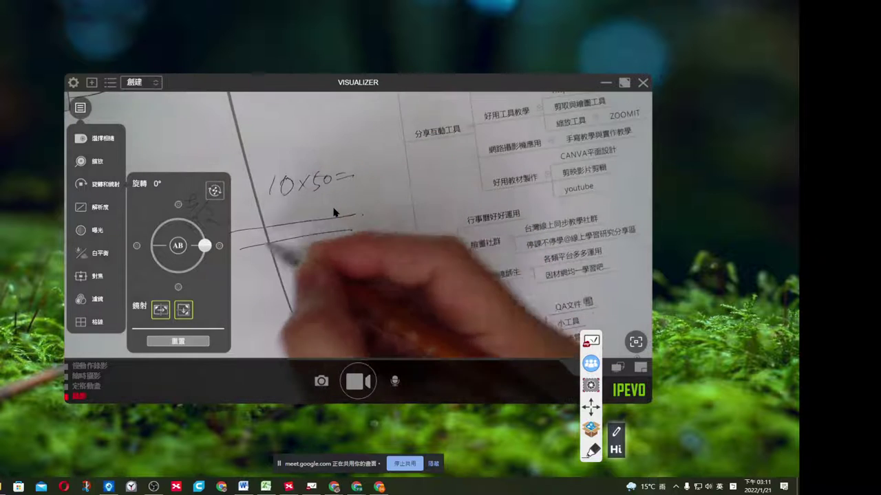
# Save a camera snapshot to Downloads after the folder '22' fails, then start video recording.
pyautogui.click(321, 381)
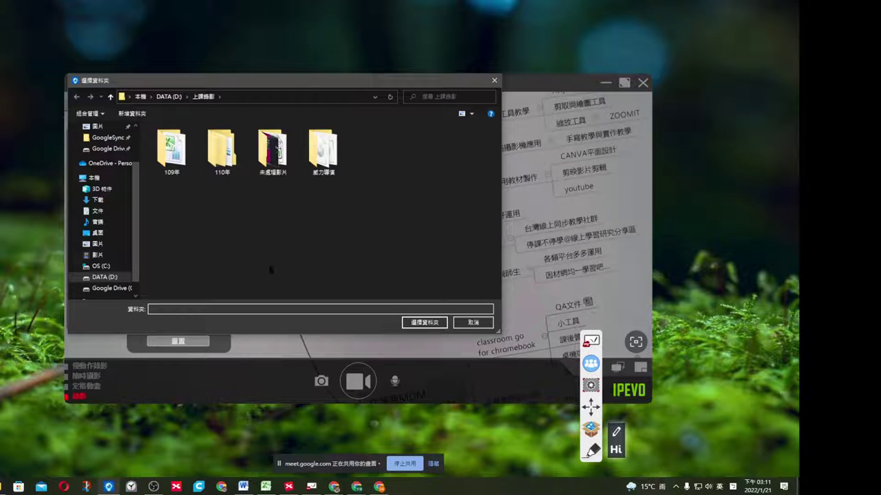
pyautogui.write('22')
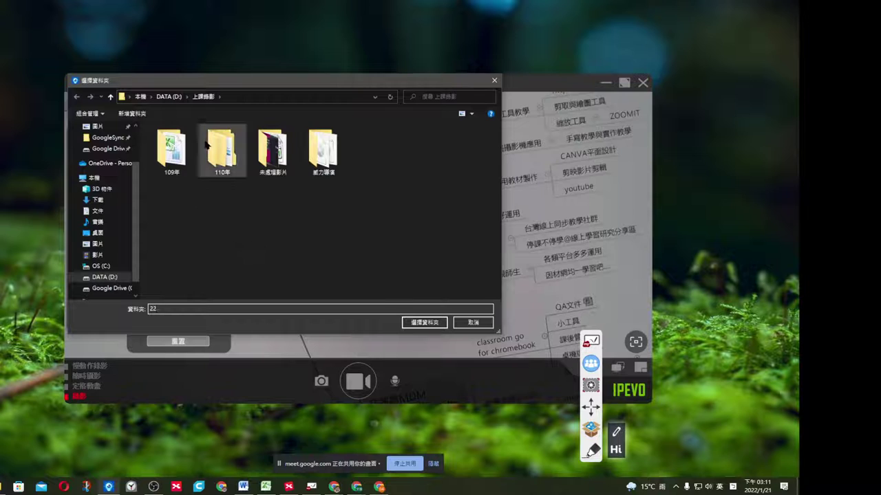
pyautogui.click(423, 322)
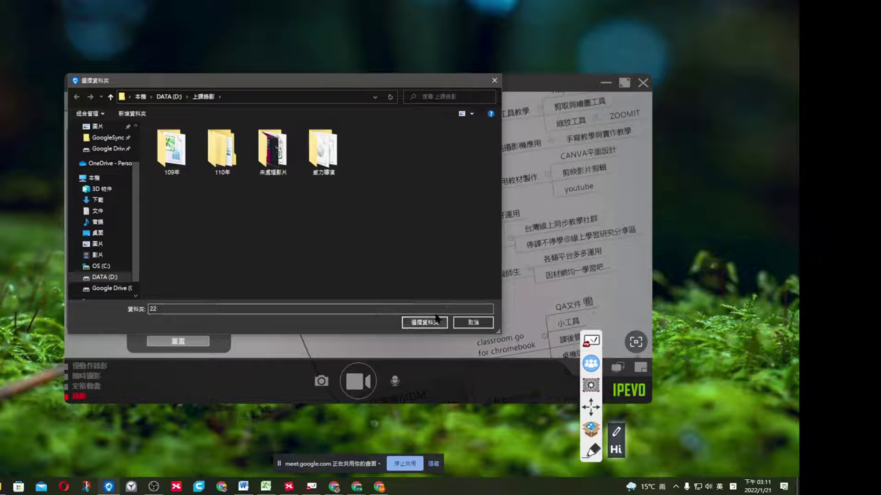
pyautogui.click(415, 247)
pyautogui.click(103, 149)
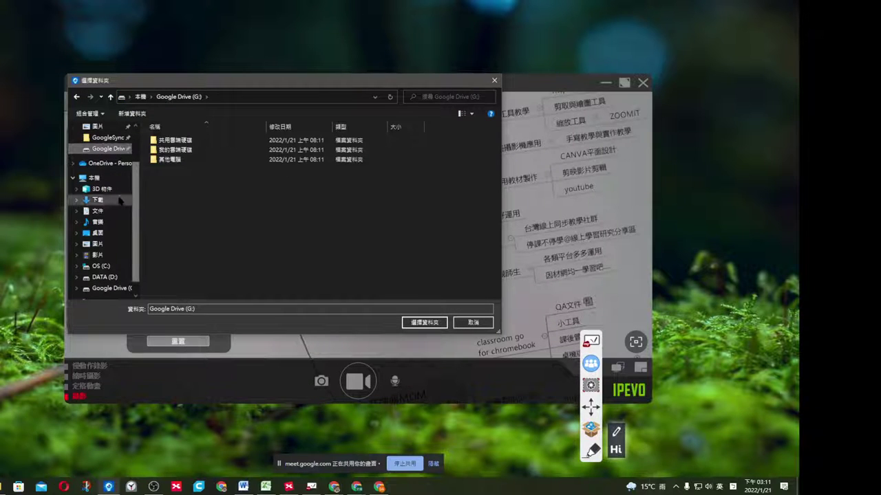
pyautogui.click(104, 199)
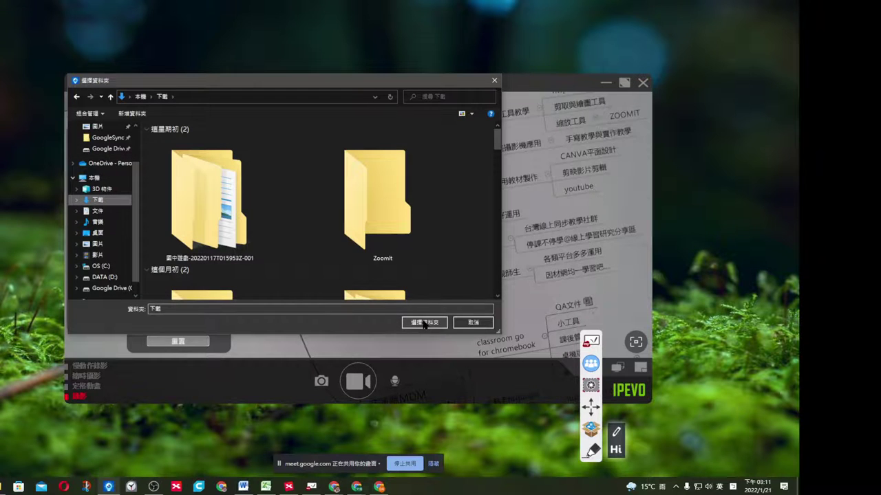
pyautogui.click(418, 326)
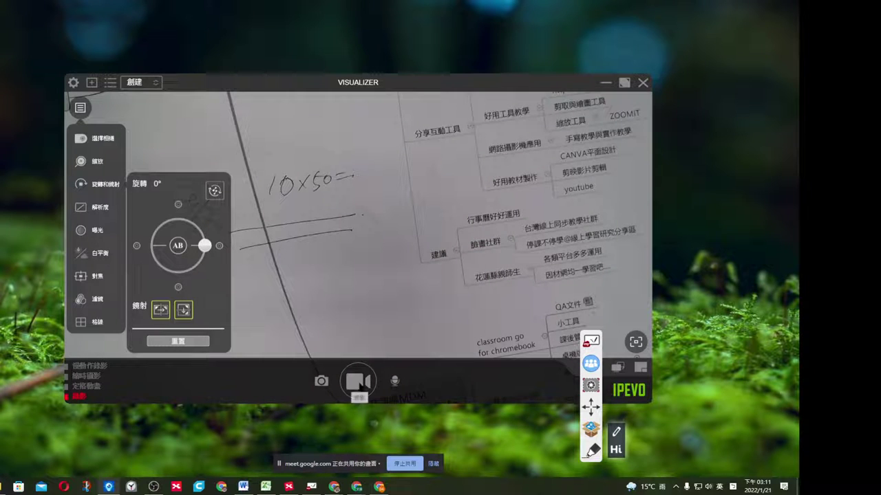
pyautogui.click(359, 383)
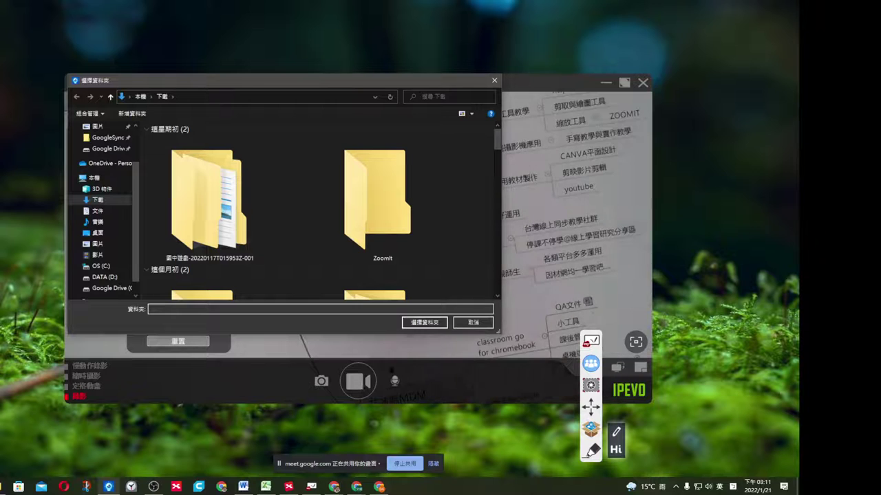
pyautogui.click(425, 323)
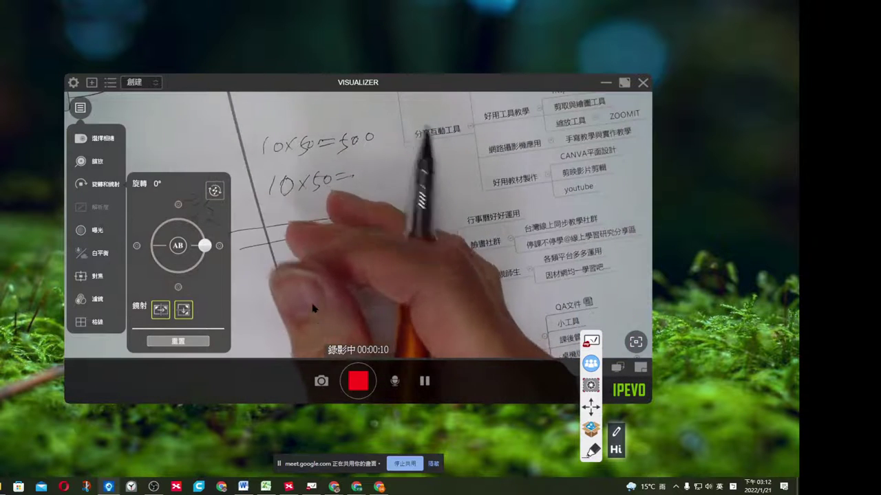
# Stop recording, saving the clip 2022-01-21-151154.mp4 to Downloads.
pyautogui.click(358, 381)
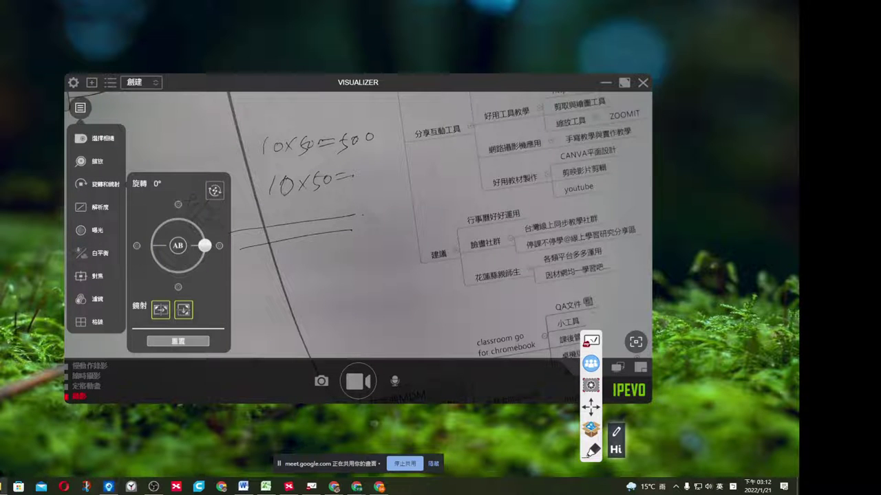
# Play 2022-01-21-151154.mp4 from Explorer's Downloads folder, close the player, and move Explorer aside.
pyautogui.click(41, 486)
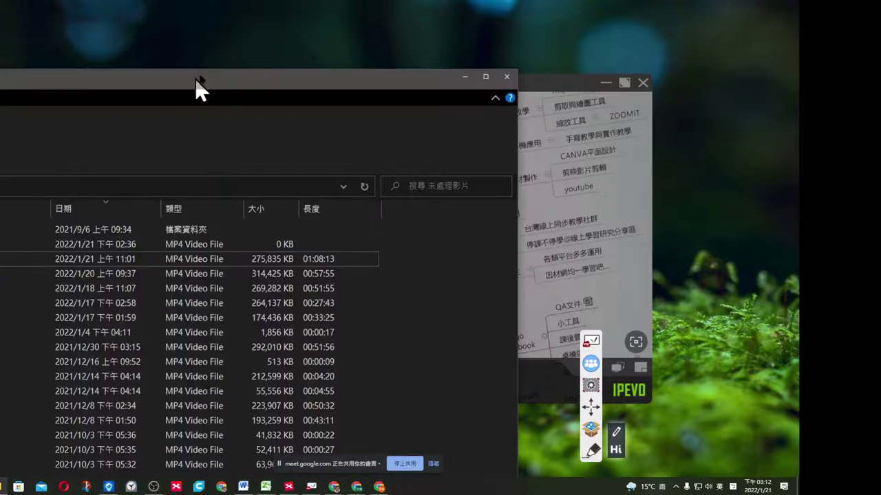
pyautogui.moveTo(195, 79); pyautogui.dragTo(449, 54)
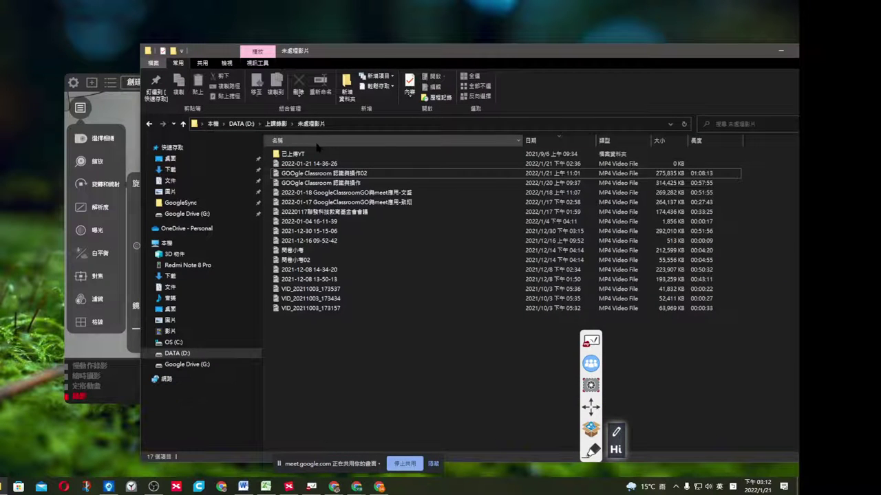
pyautogui.click(201, 173)
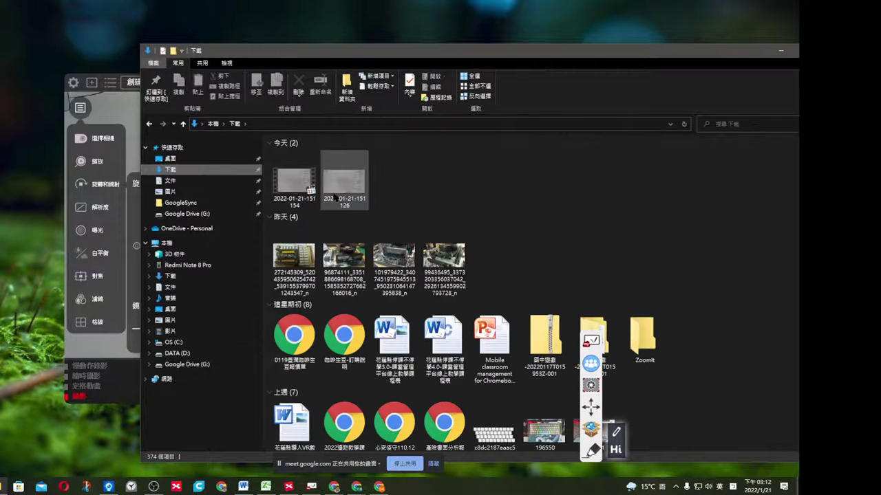
pyautogui.click(317, 189)
pyautogui.doubleClick(317, 190)
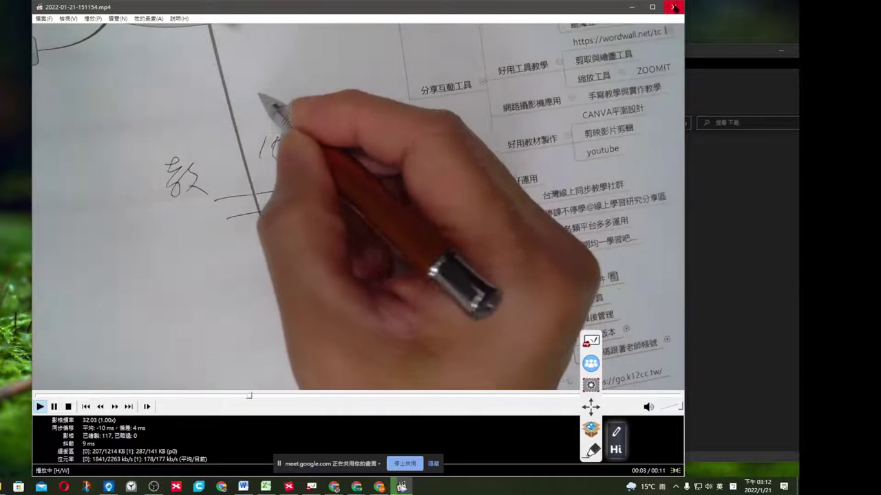
pyautogui.click(674, 8)
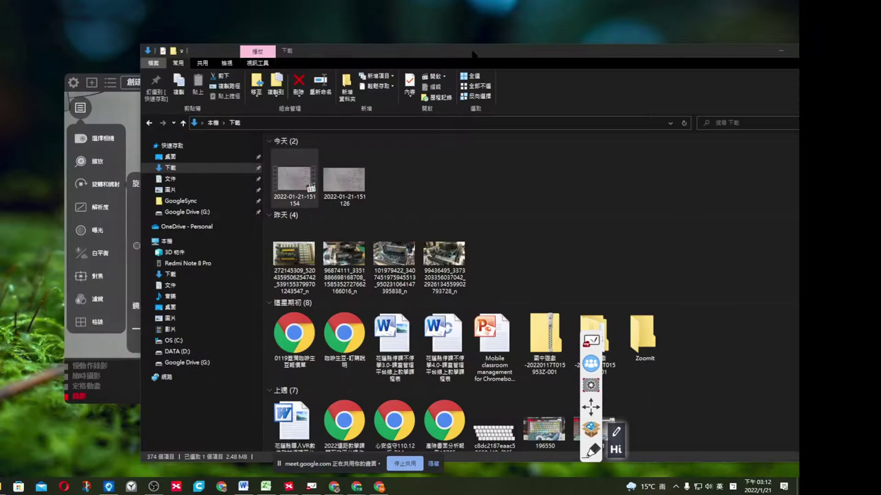
pyautogui.moveTo(474, 54); pyautogui.dragTo(4, 55)
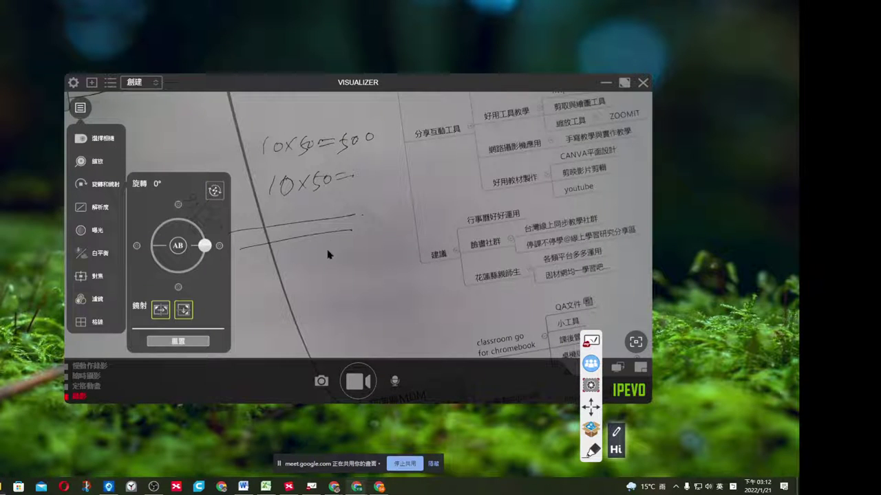
# Close the camera settings panels, minimize Visualizer, and restore the XMind mind map.
pyautogui.click(81, 111)
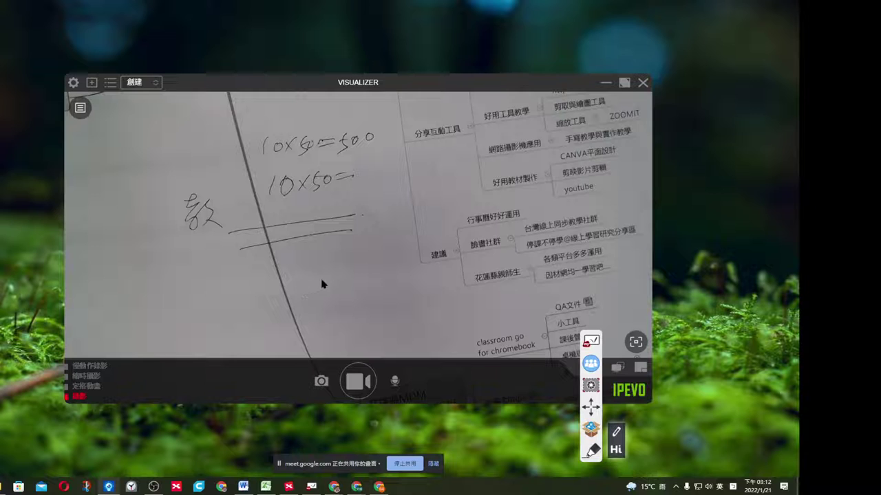
pyautogui.click(605, 84)
pyautogui.click(288, 487)
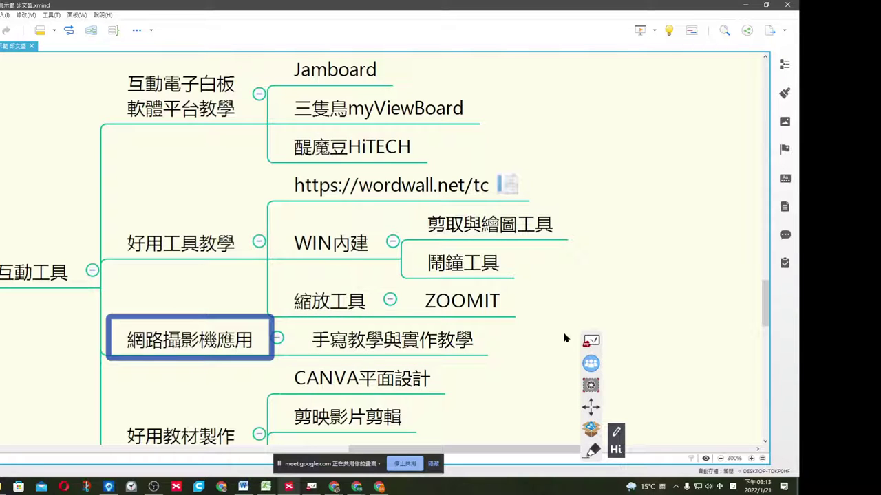
# Deselect the 網路攝影機應用 node, minimize XMind, and bring back the Chrome Wordwall window.
pyautogui.click(612, 251)
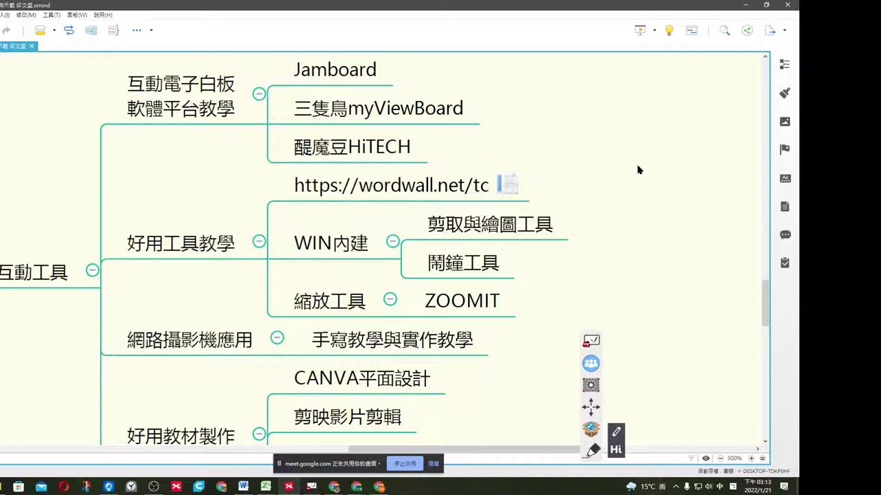
pyautogui.click(745, 4)
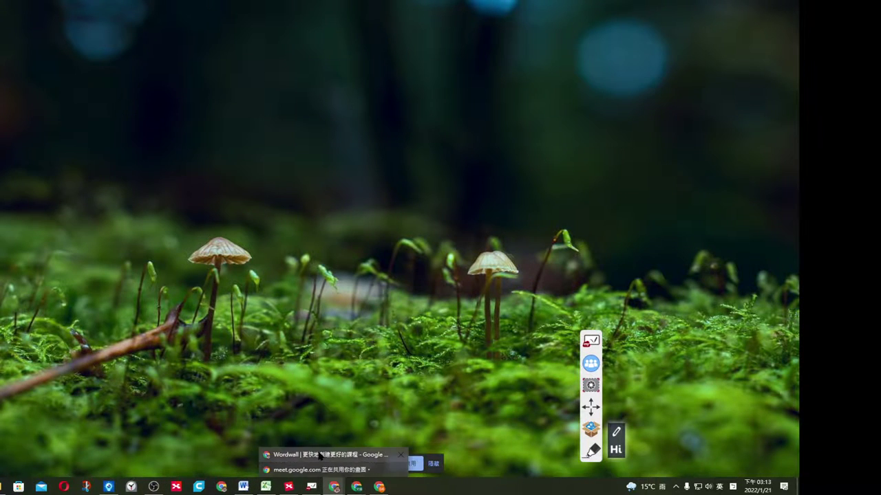
pyautogui.click(328, 455)
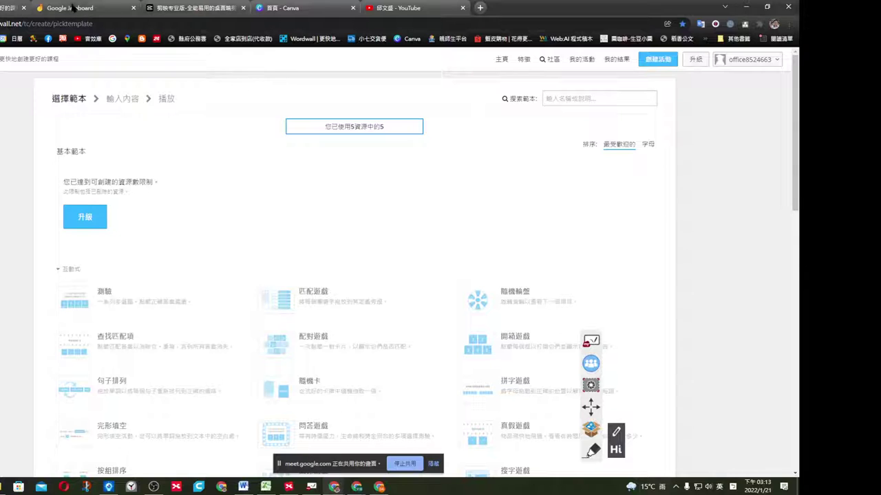
# Switch to the Jamboard tab, browse the jams list, and open one saved jam.
pyautogui.click(76, 8)
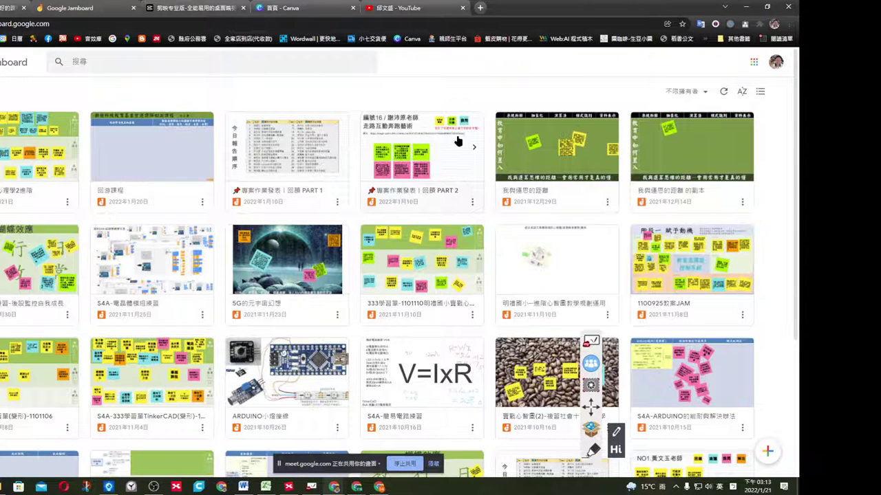
pyautogui.click(754, 62)
pyautogui.scroll(-3, 729, 206)
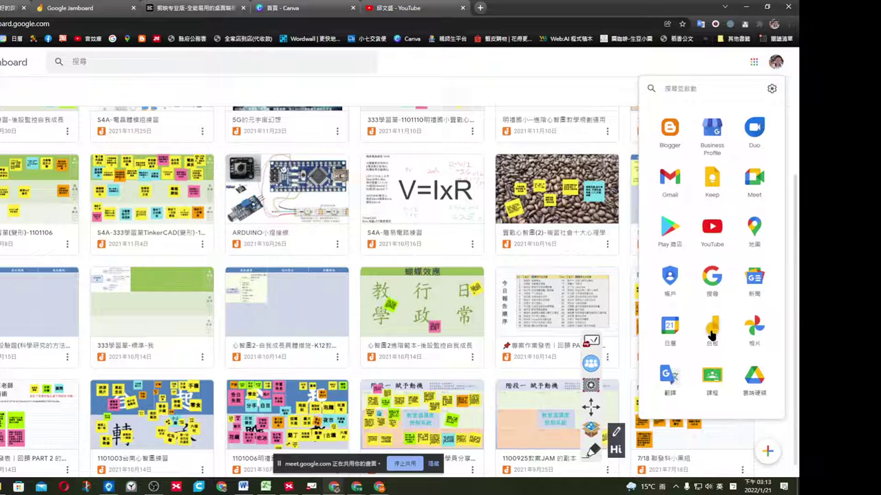
pyautogui.click(527, 77)
pyautogui.scroll(3, 530, 83)
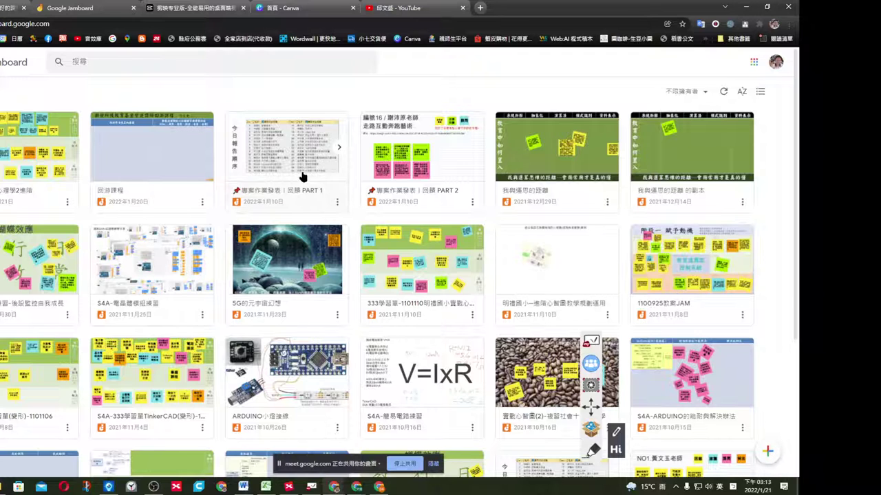
pyautogui.scroll(-3, 393, 260)
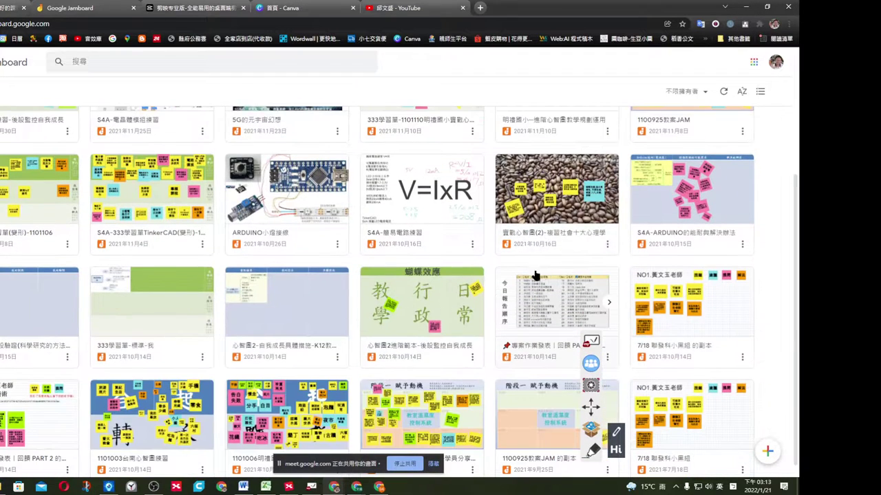
pyautogui.click(165, 412)
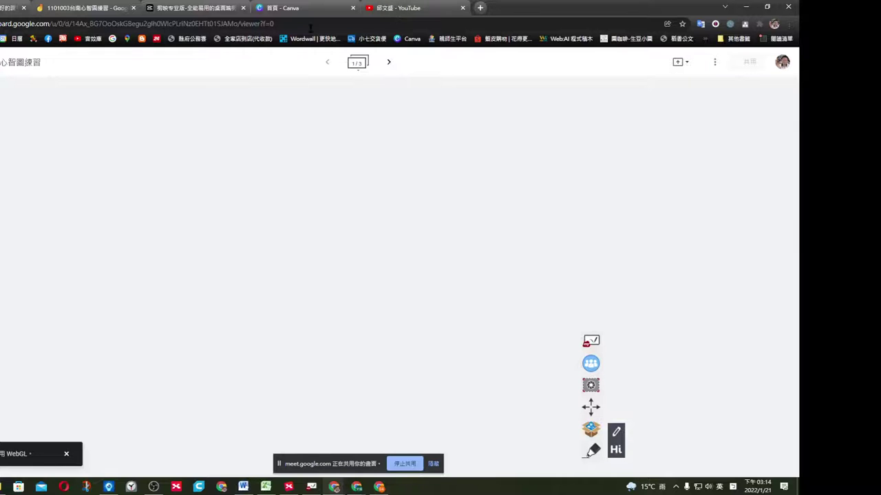
# Go back to all jams and open the 1101003台南心智圖練習 jam.
pyautogui.hotkey('alt', 'Left')
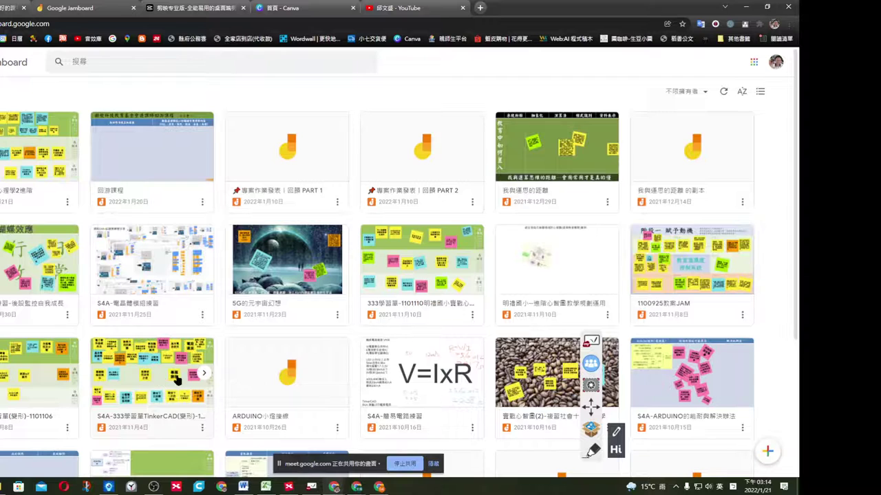
pyautogui.scroll(-2, 248, 356)
pyautogui.scroll(-1, 248, 357)
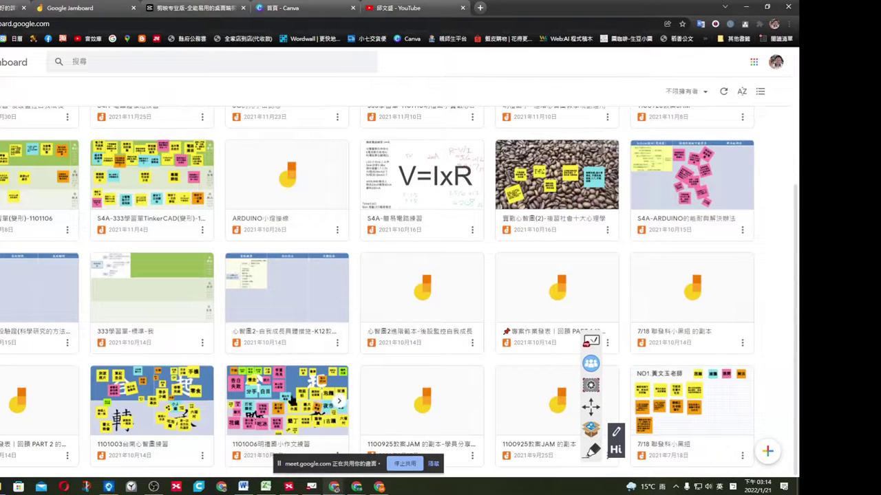
pyautogui.click(163, 402)
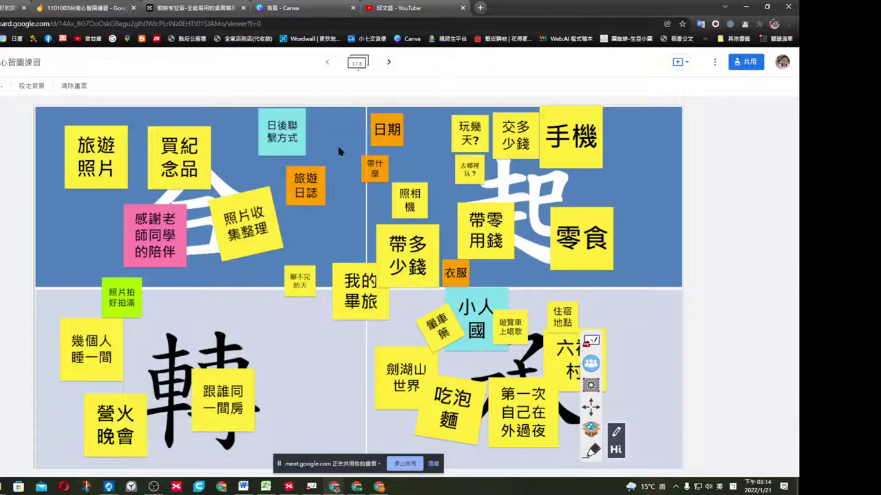
pyautogui.click(731, 63)
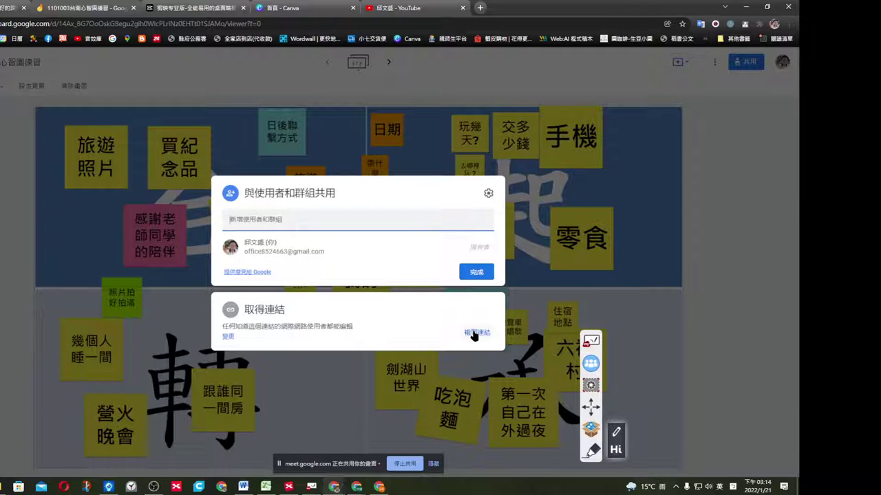
pyautogui.click(707, 167)
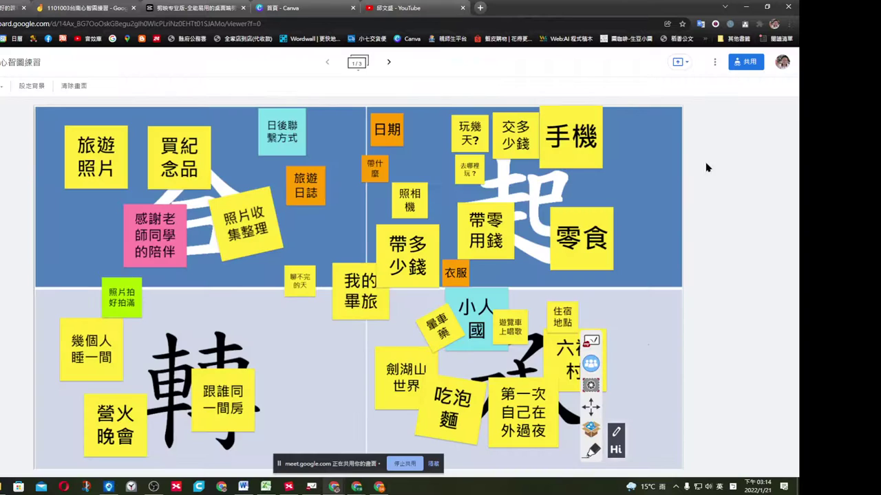
pyautogui.click(743, 61)
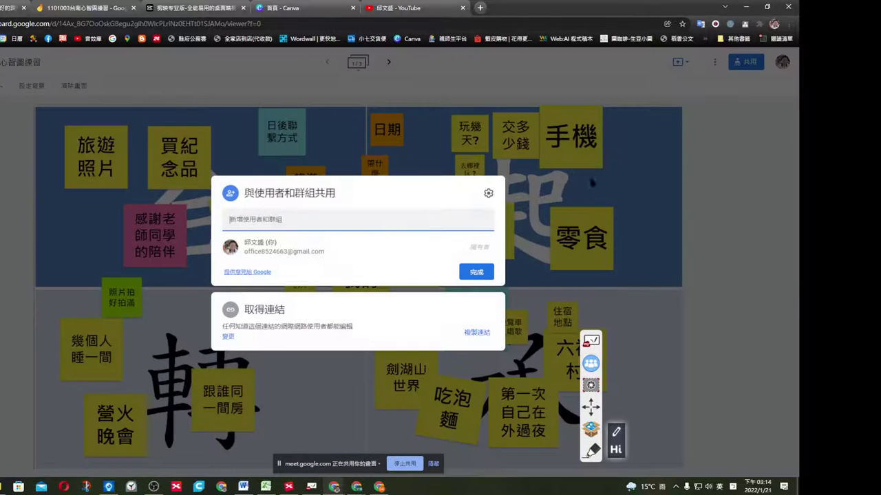
pyautogui.click(227, 336)
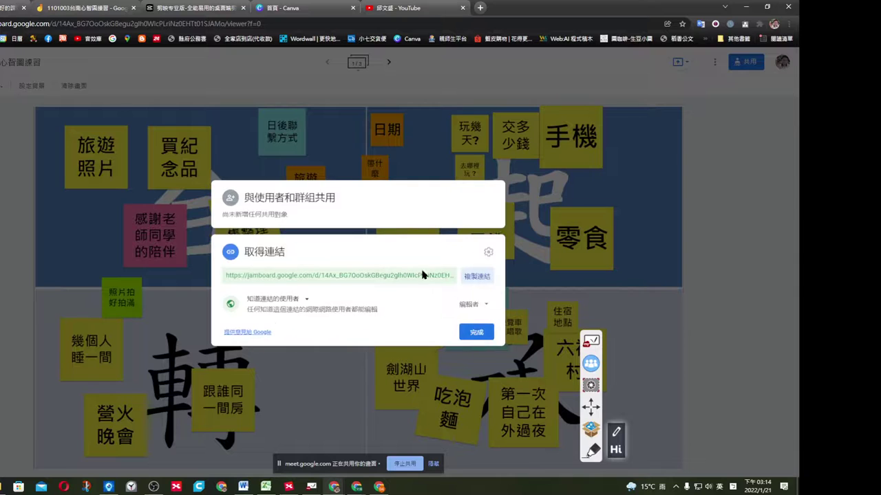
pyautogui.click(484, 337)
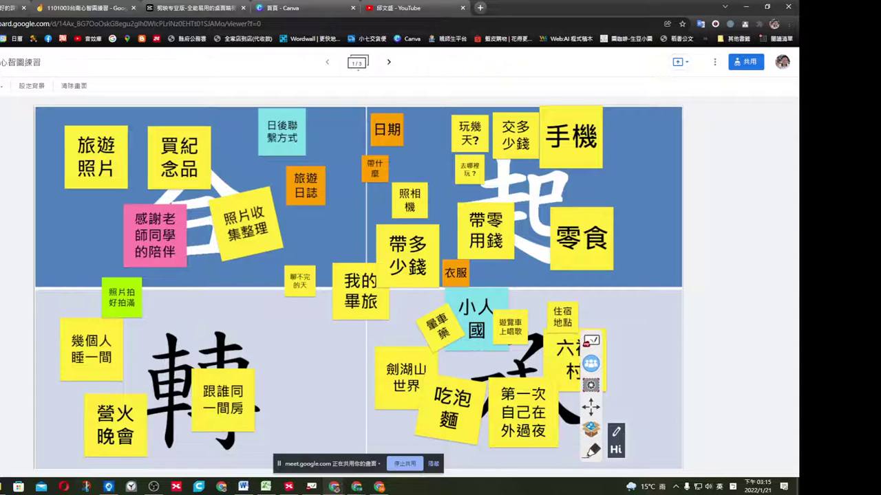
# Add a green sticky note containing a long number to the board.
pyautogui.click(4, 276)
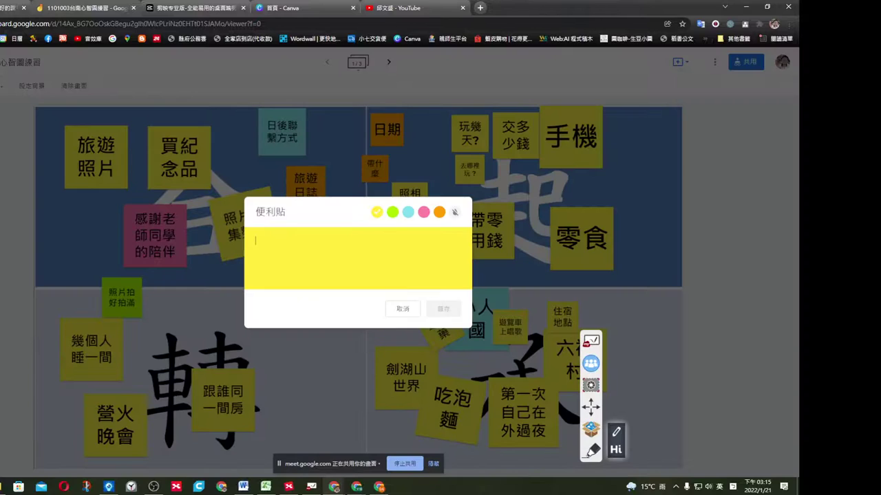
pyautogui.write('7686317786876')
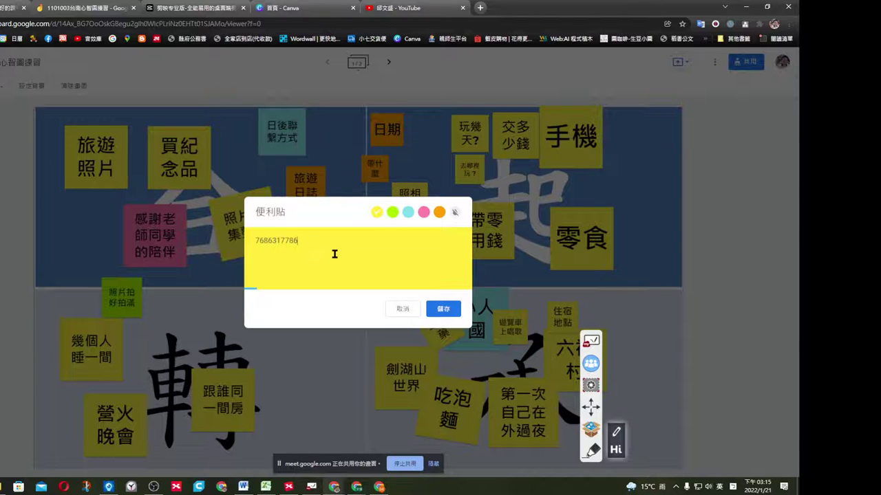
pyautogui.click(393, 212)
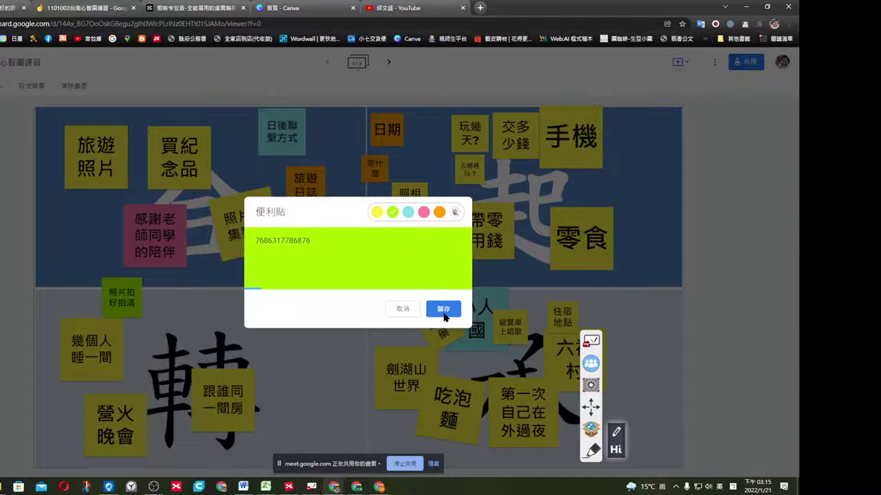
pyautogui.click(443, 309)
pyautogui.click(153, 148)
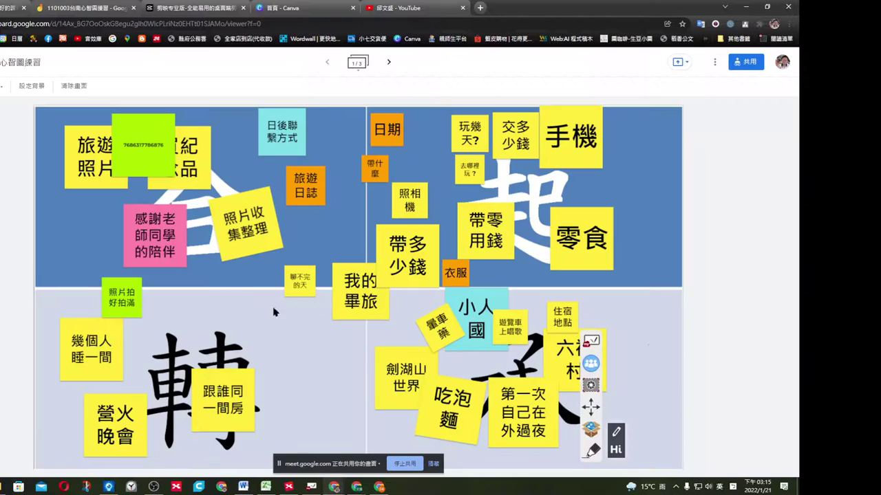
# Move the green note to the lower half, resize it, tilt it about 30 degrees, then switch to XMind.
pyautogui.moveTo(145, 146); pyautogui.dragTo(264, 323)
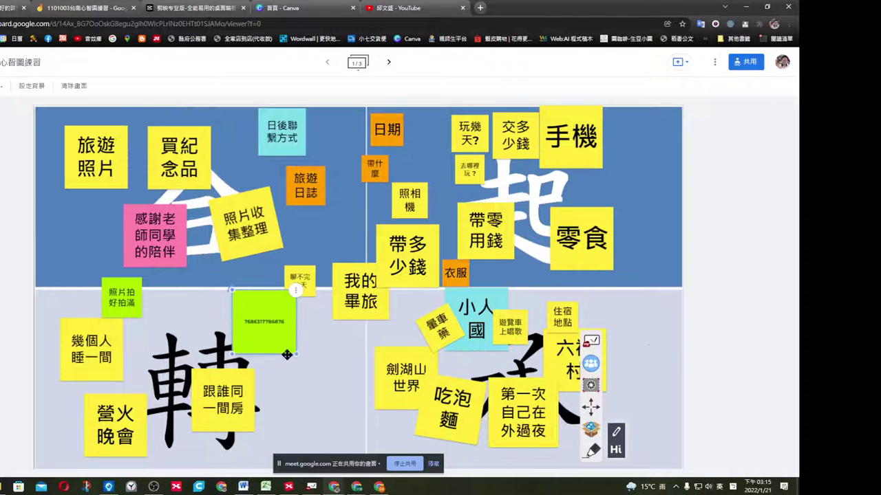
pyautogui.moveTo(297, 354); pyautogui.dragTo(343, 401)
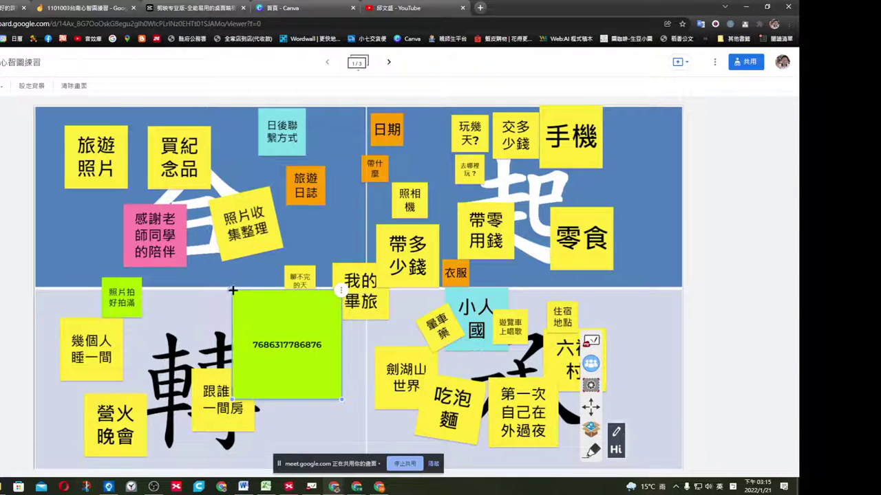
pyautogui.moveTo(232, 290); pyautogui.dragTo(203, 326)
pyautogui.moveTo(302, 290); pyautogui.dragTo(317, 318)
pyautogui.moveTo(377, 389); pyautogui.dragTo(305, 359)
pyautogui.click(349, 182)
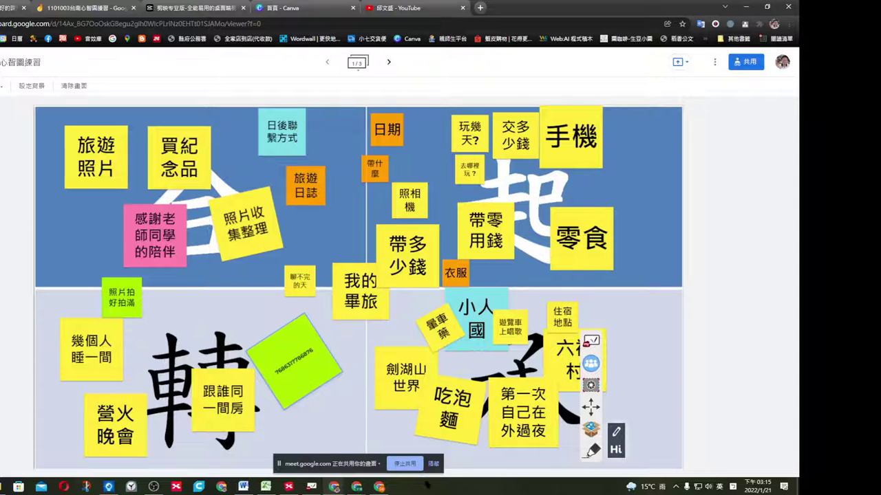
pyautogui.click(289, 487)
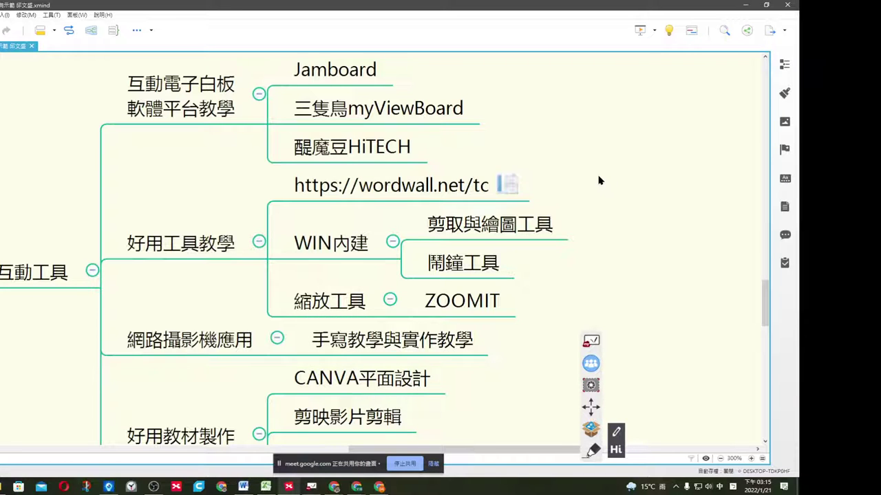
# Switch from XMind to Chrome's Wordwall tab showing the choose-template page.
pyautogui.hotkey('alt', 'Tab')
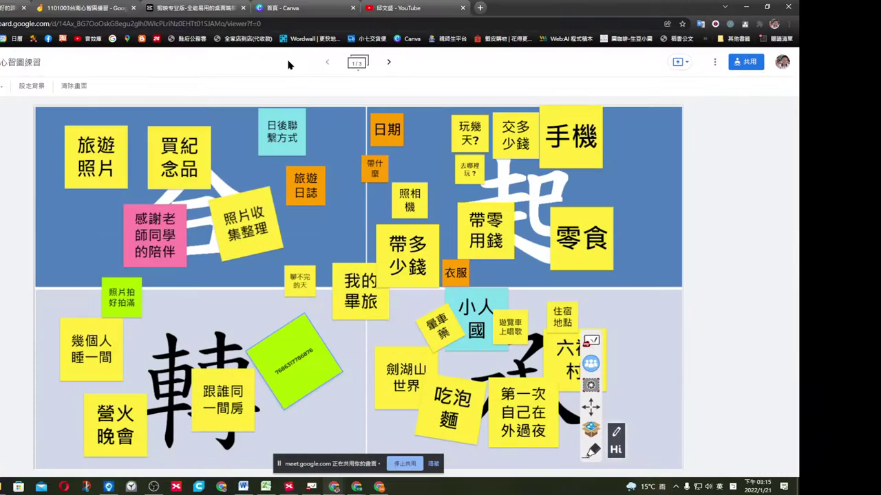
pyautogui.click(4, 6)
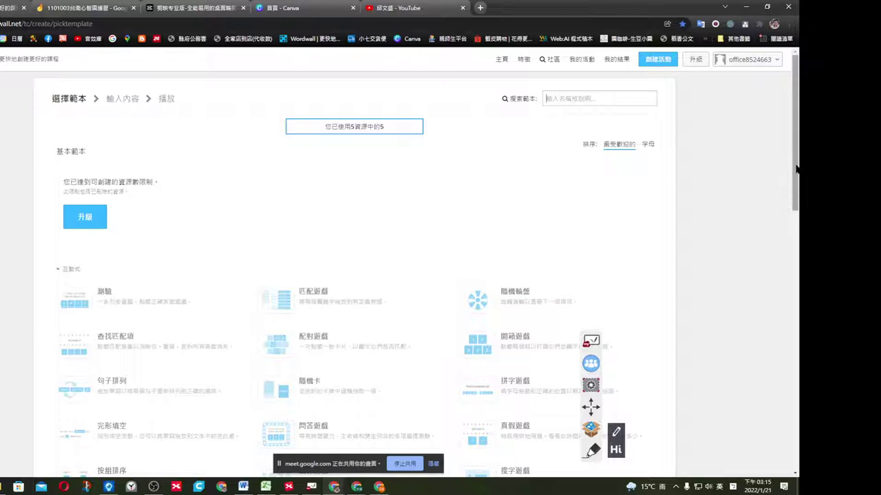
# From 我的活動, open the first activity card, 批配消失—類似配對但是動態答案對了會消失.
pyautogui.moveTo(798, 167); pyautogui.dragTo(798, 139)
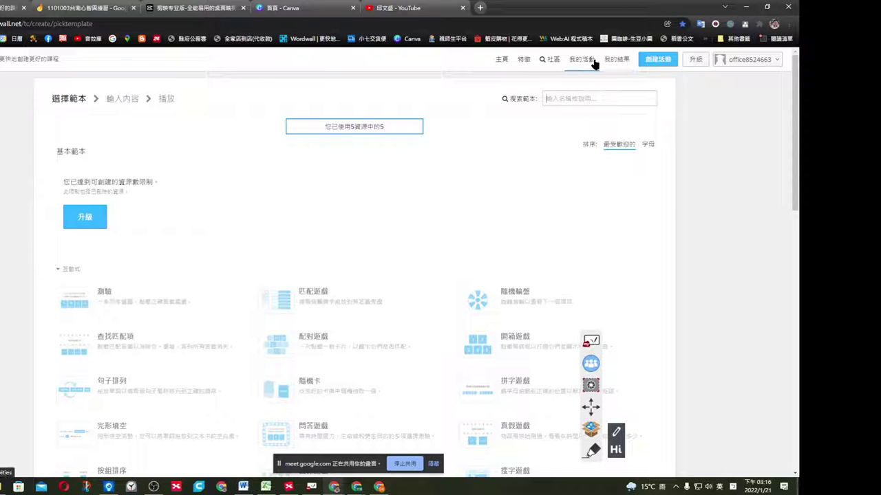
pyautogui.hotkey('alt', 'Left')
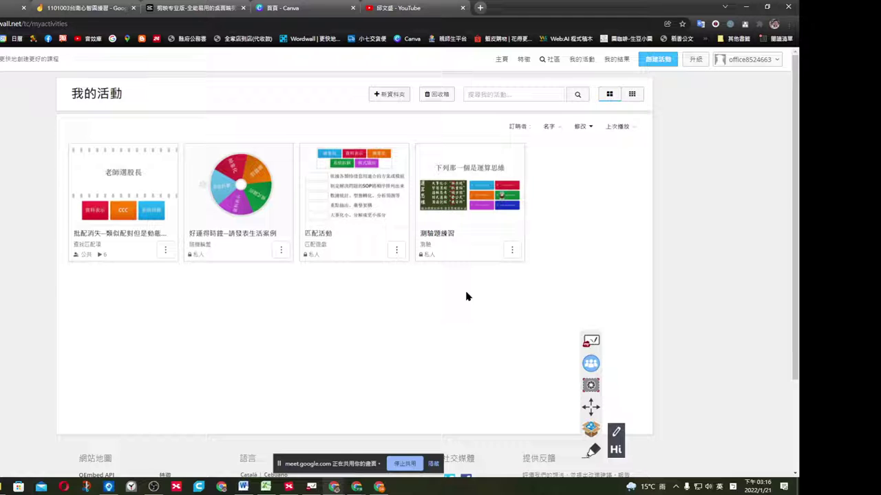
pyautogui.click(111, 209)
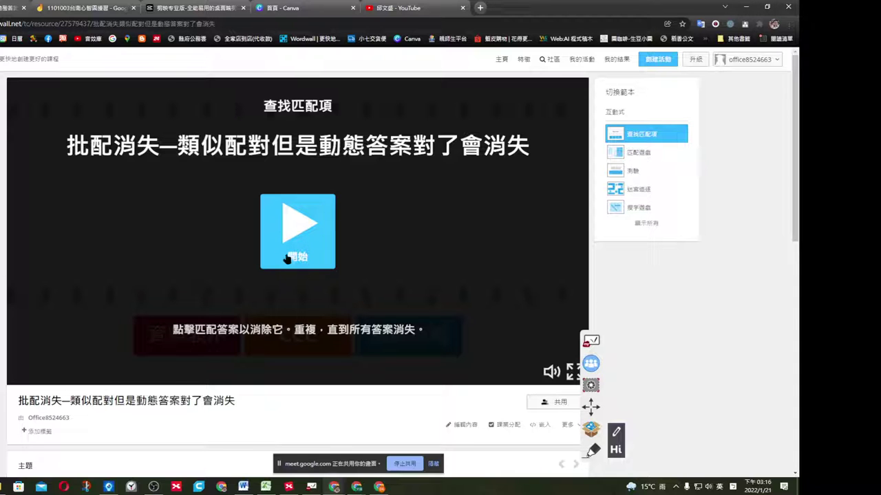
# Start the find-the-match game and match the CCC and 資料表示 answers.
pyautogui.click(321, 249)
pyautogui.click(301, 228)
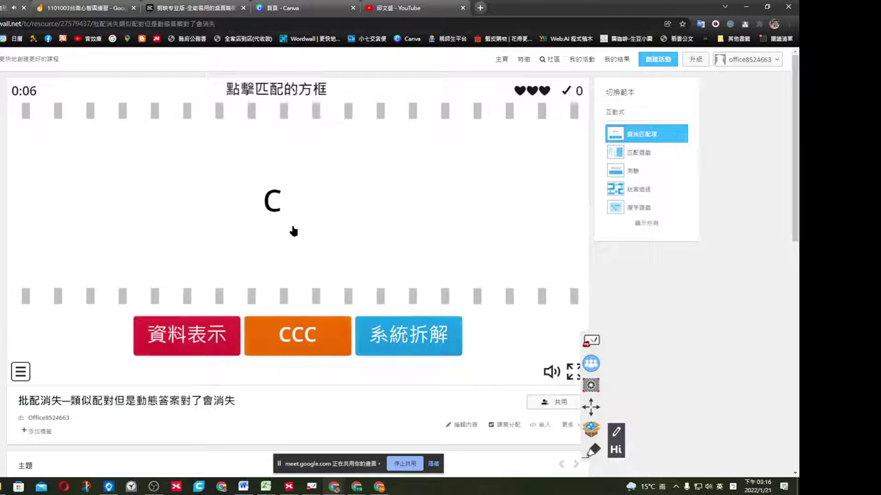
pyautogui.click(294, 337)
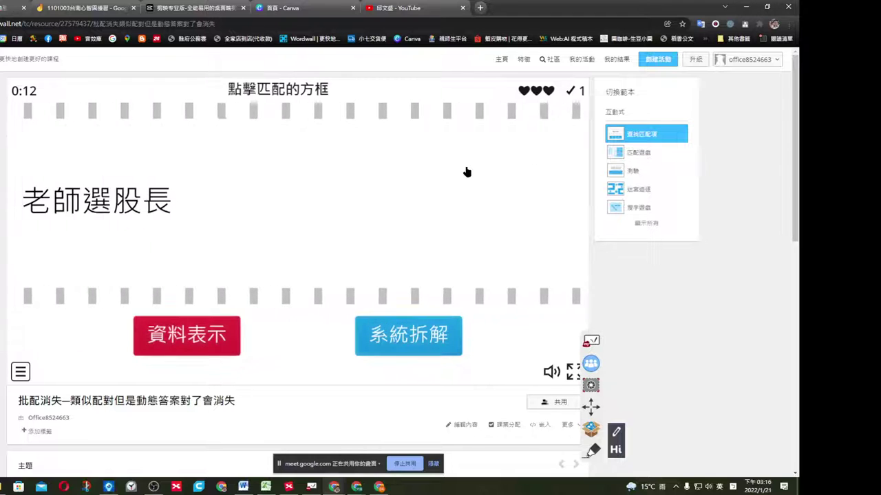
pyautogui.click(197, 334)
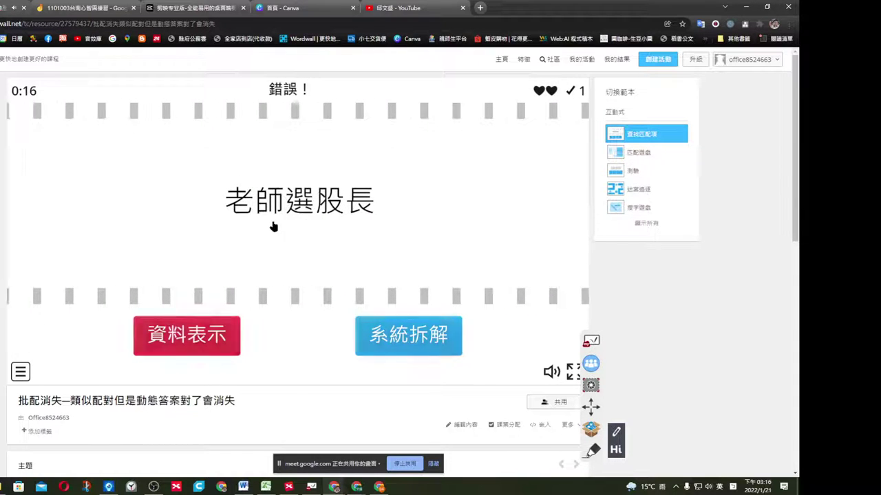
# Scroll through the activity's options and leaderboard, then go back to 我的活動.
pyautogui.scroll(-1, 427, 237)
pyautogui.scroll(-3, 413, 235)
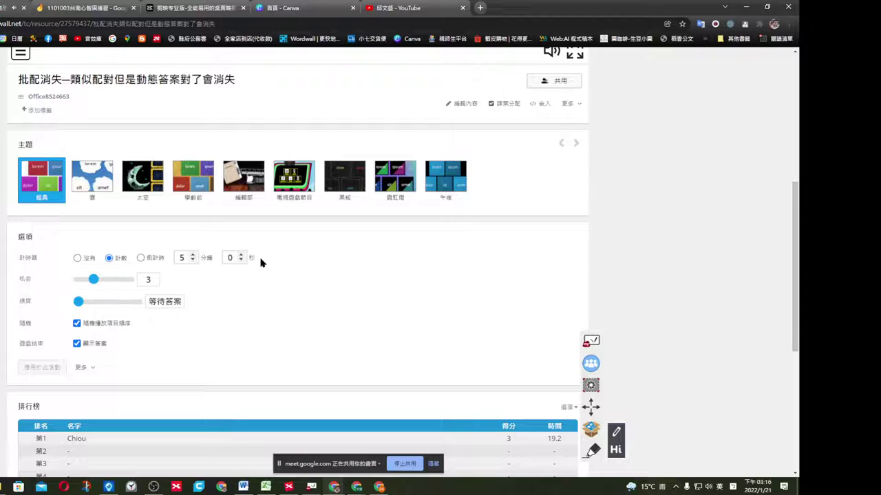
pyautogui.scroll(-3, 241, 275)
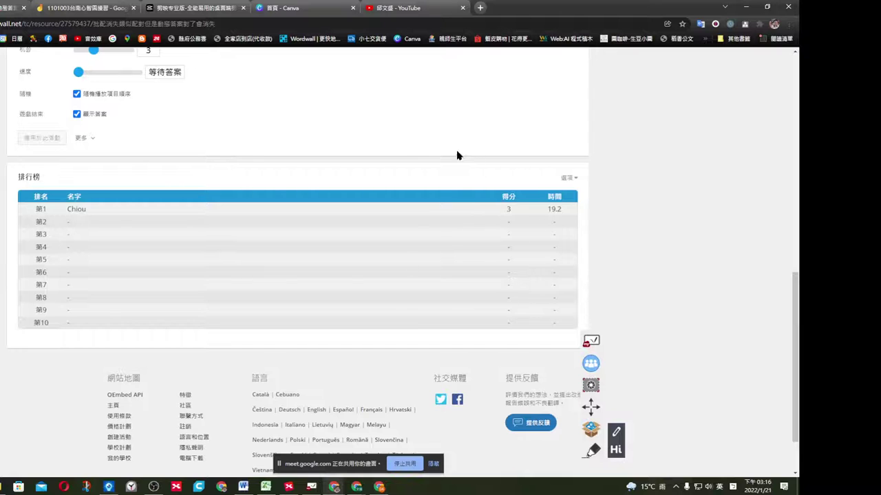
pyautogui.scroll(7, 462, 220)
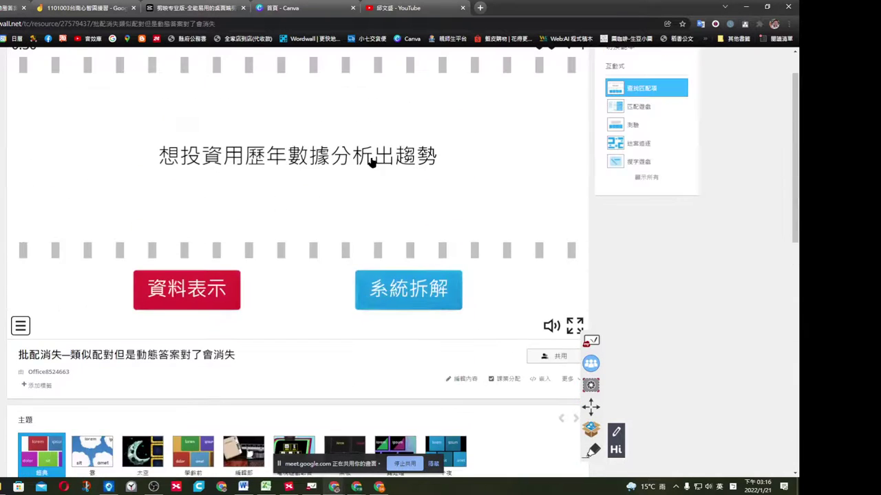
pyautogui.hotkey('alt', 'Left')
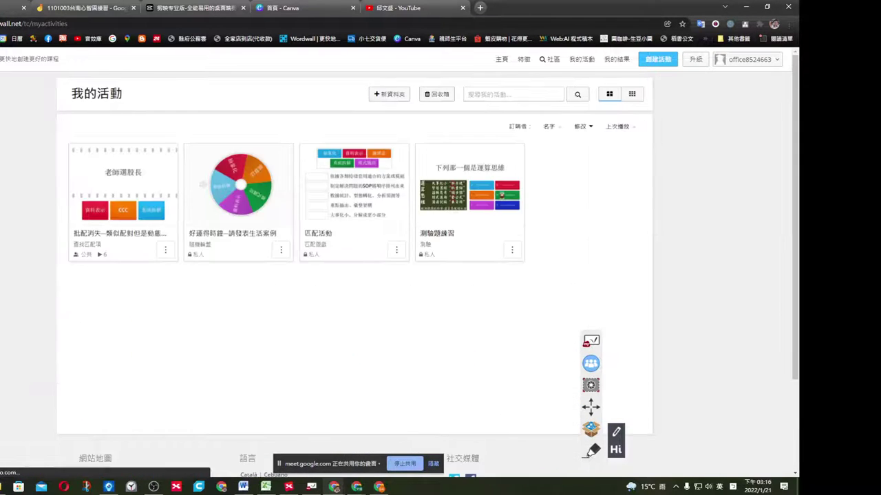
pyautogui.click(346, 172)
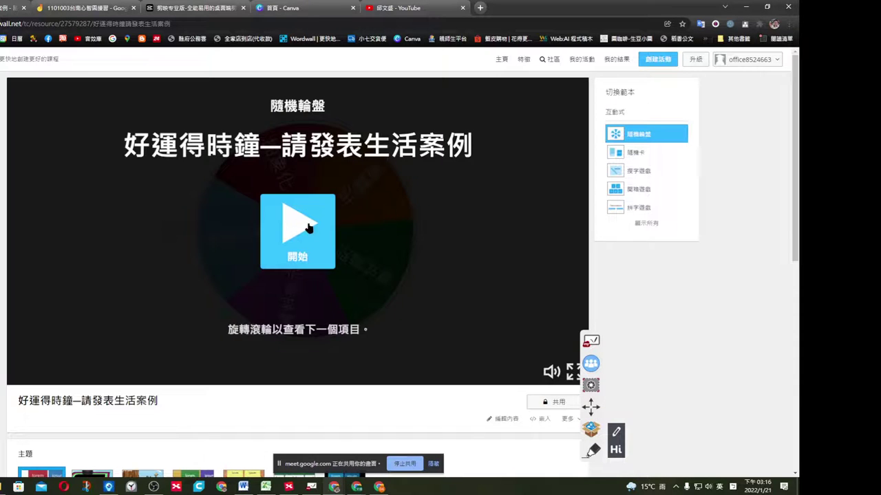
pyautogui.click(413, 200)
pyautogui.click(423, 207)
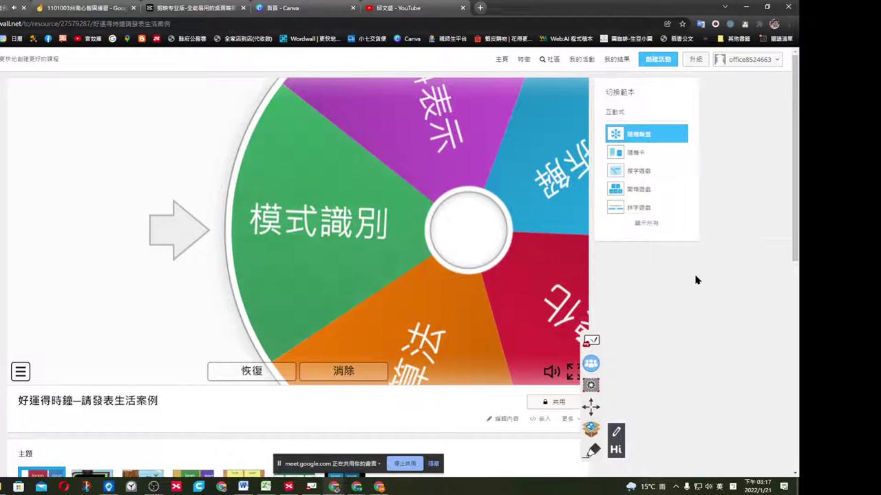
pyautogui.click(613, 61)
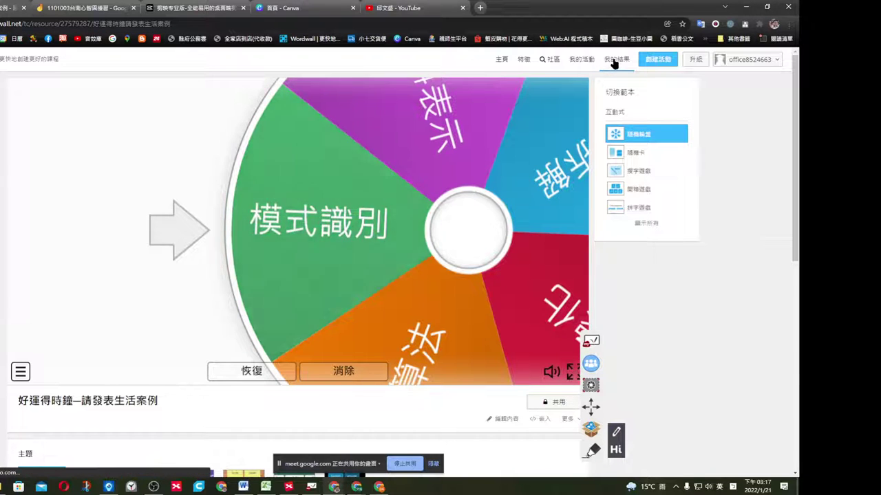
pyautogui.click(582, 60)
pyautogui.scroll(-3, 653, 293)
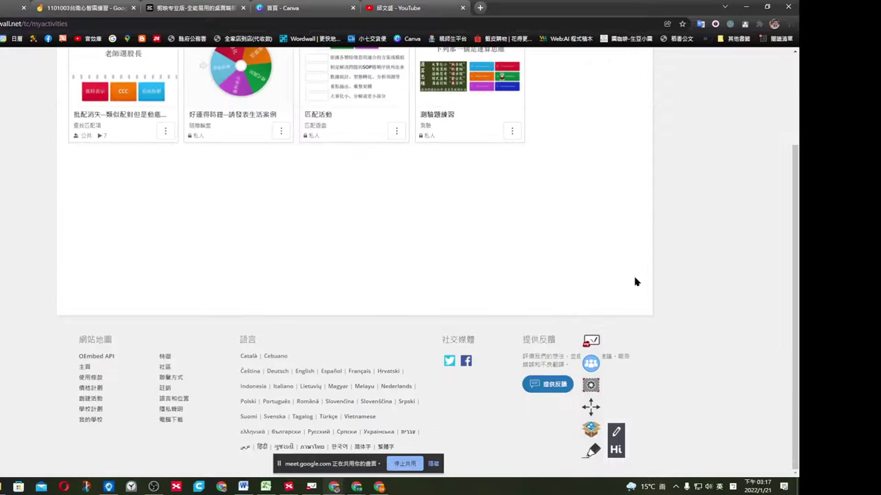
pyautogui.scroll(3, 639, 269)
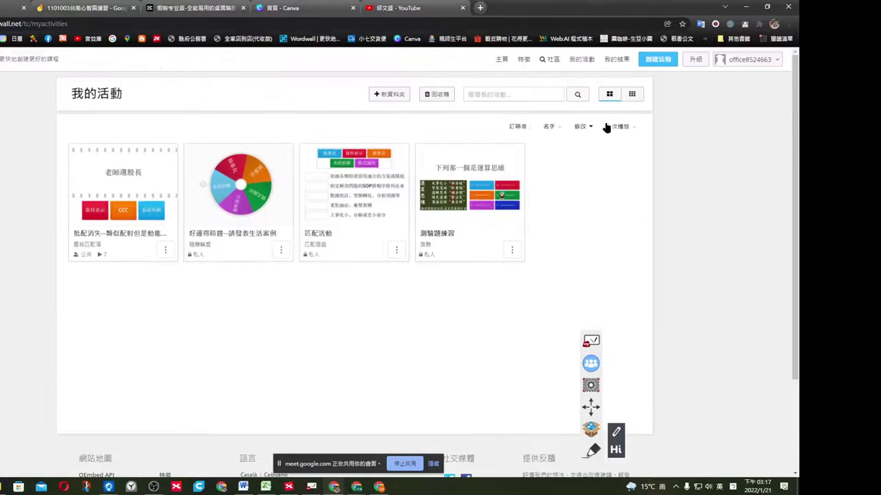
# Start 創建活動, browse the 基本範本 and 專業範本 template lists, then switch to Canva's home page.
pyautogui.click(658, 60)
pyautogui.scroll(-2, 586, 207)
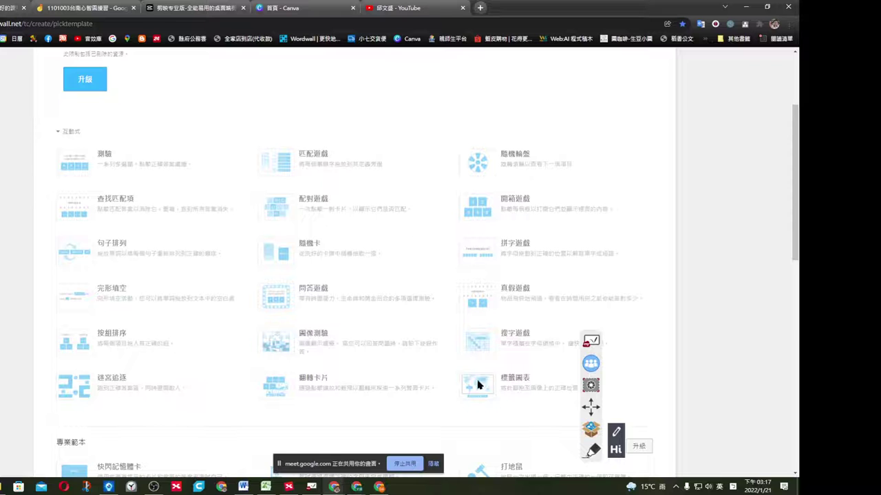
pyautogui.scroll(-2, 515, 347)
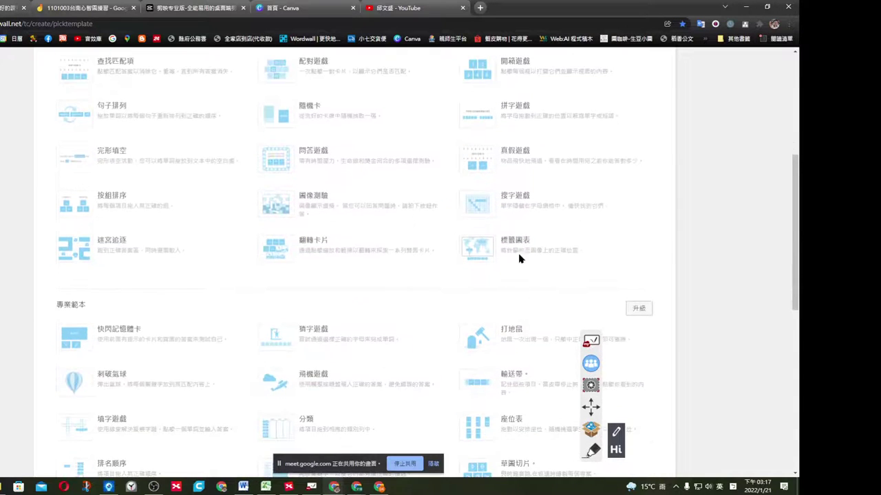
pyautogui.scroll(-2, 486, 249)
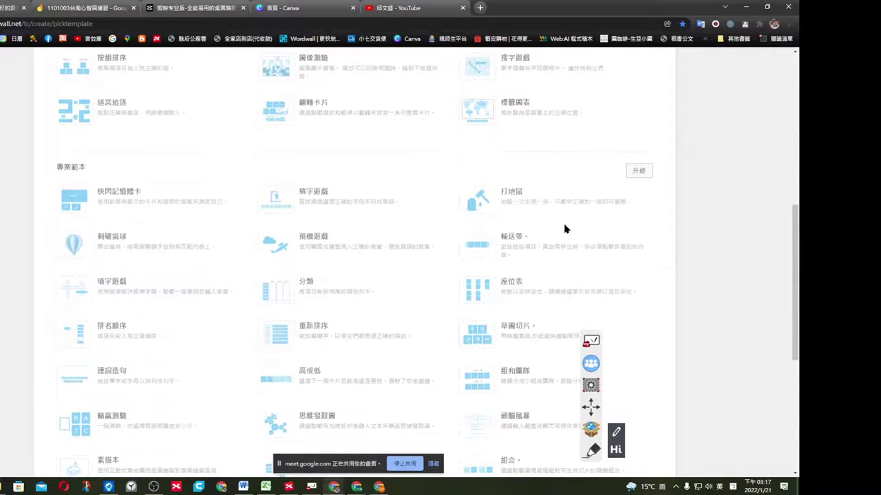
pyautogui.scroll(-1, 568, 231)
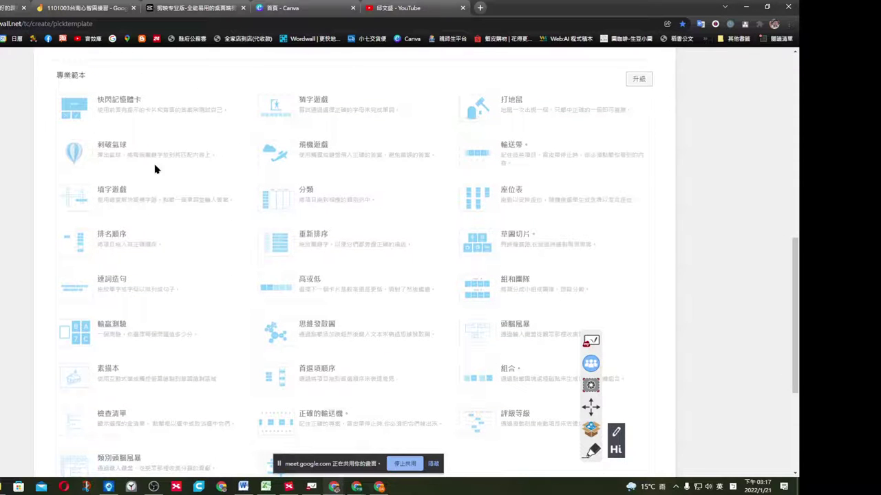
pyautogui.scroll(-2, 413, 299)
pyautogui.scroll(10, 415, 293)
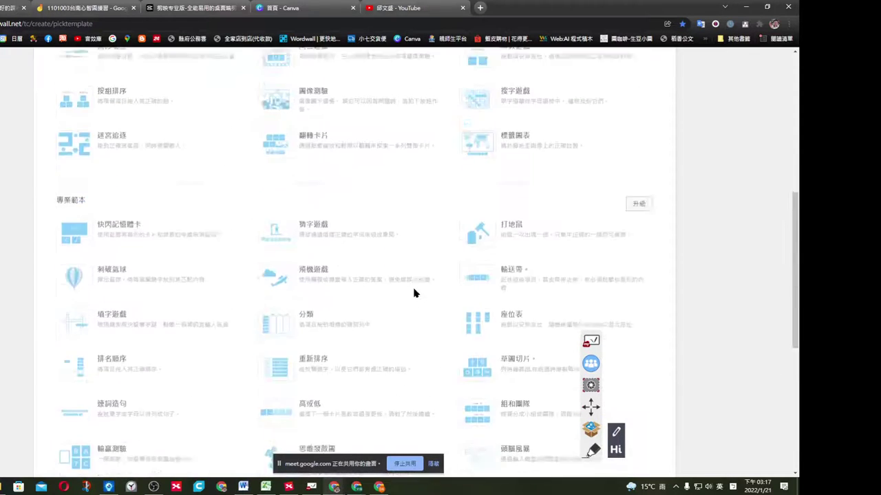
pyautogui.scroll(1, 385, 272)
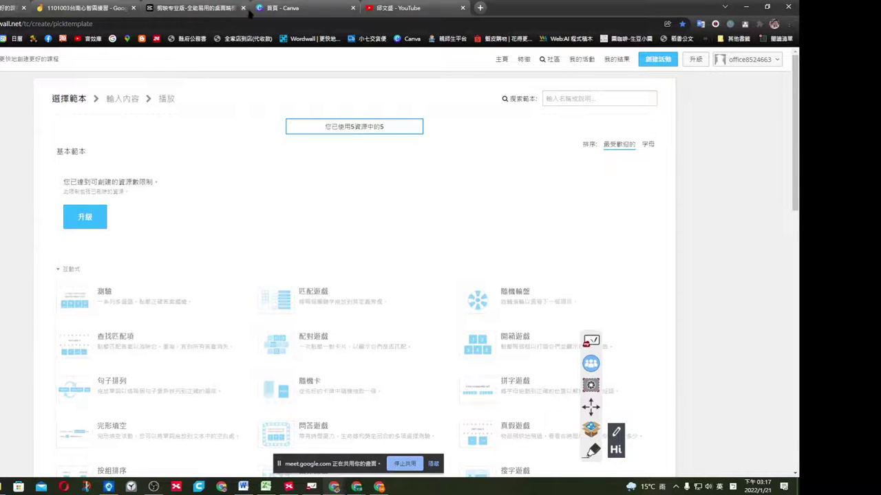
pyautogui.click(317, 9)
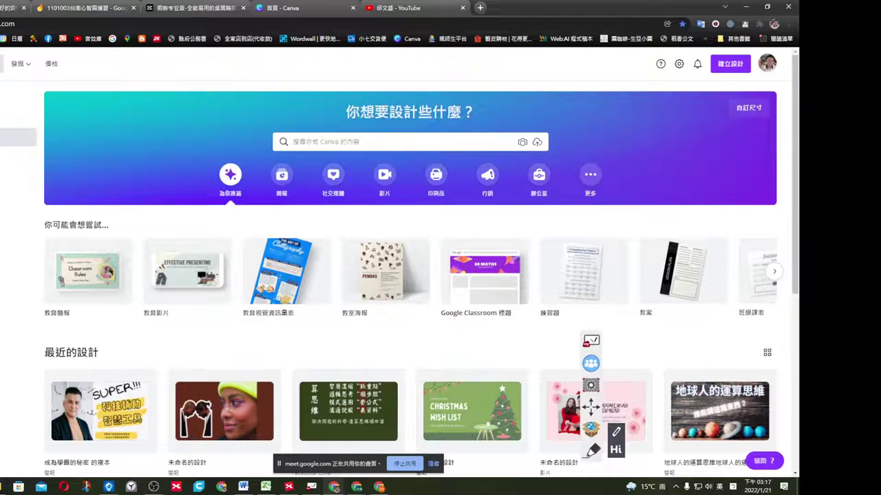
pyautogui.scroll(-1, 154, 260)
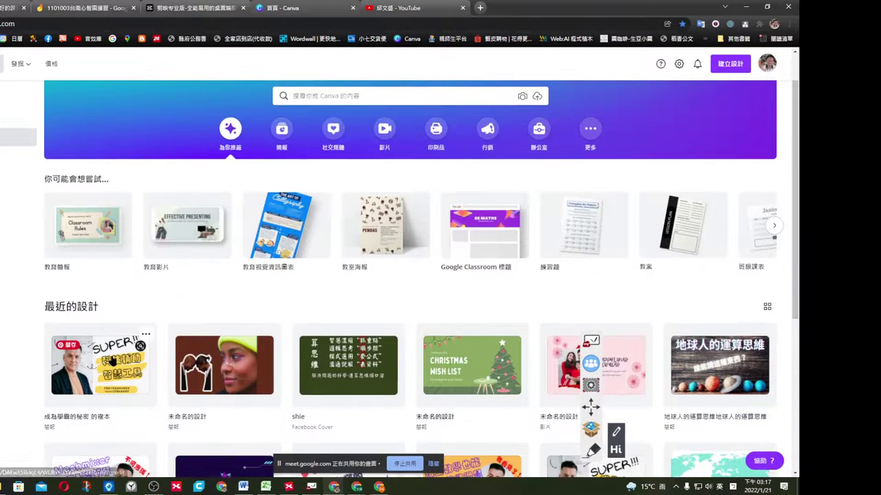
pyautogui.click(176, 349)
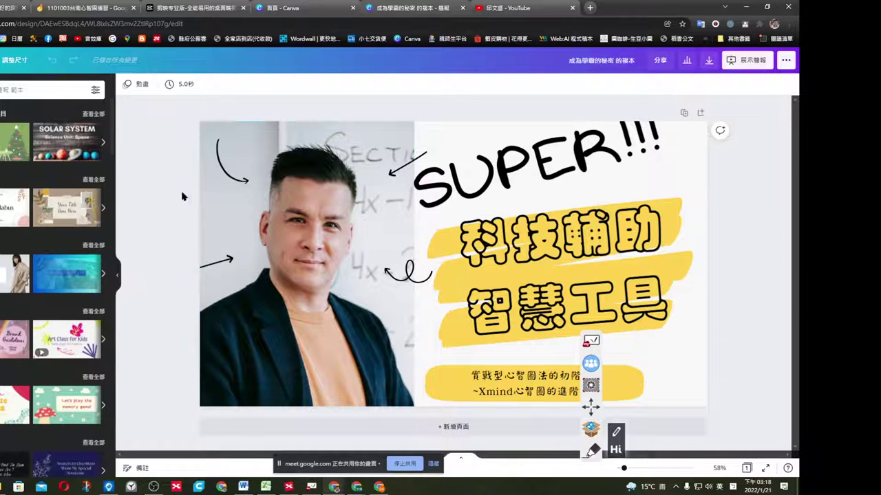
pyautogui.scroll(-3, 60, 236)
pyautogui.scroll(-10, 62, 248)
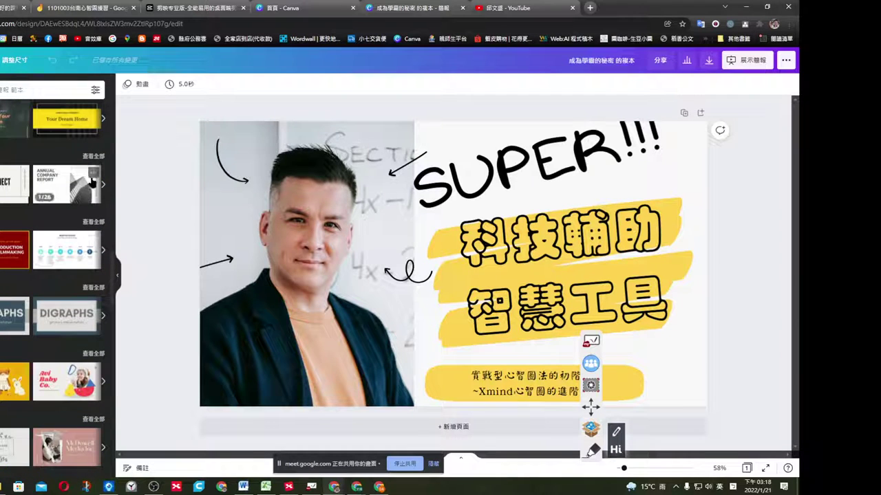
pyautogui.click(308, 237)
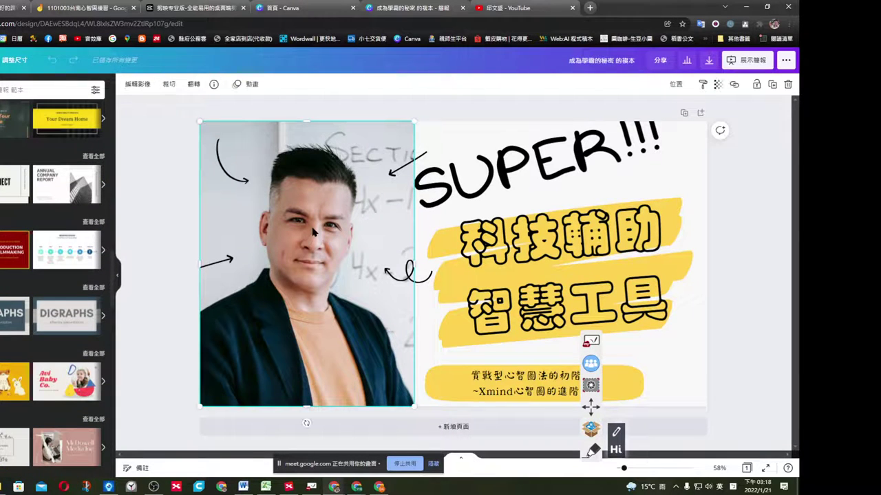
pyautogui.click(467, 186)
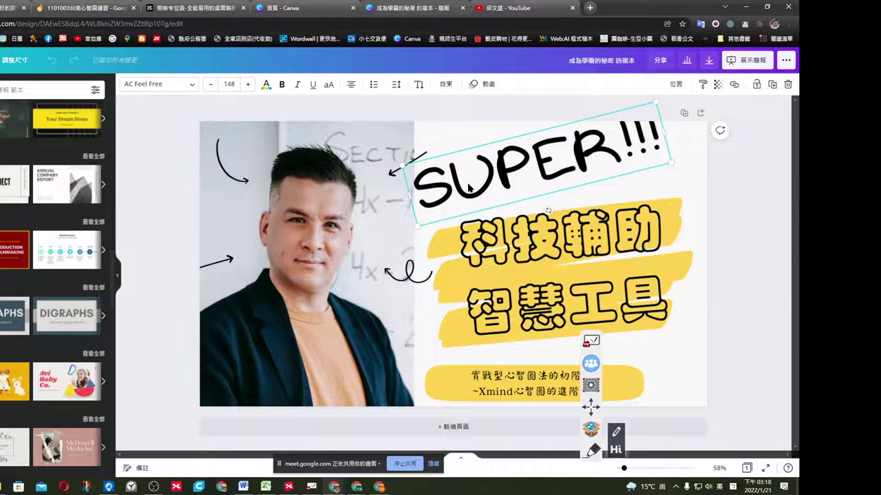
pyautogui.click(544, 273)
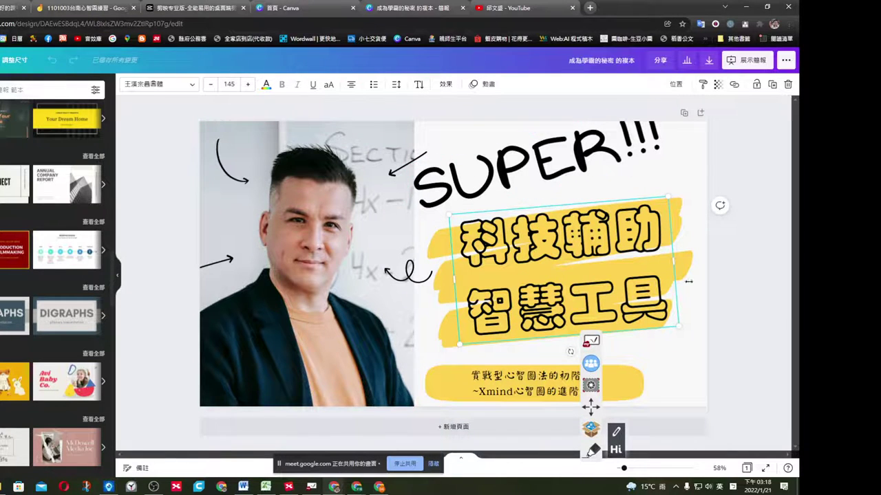
pyautogui.click(743, 301)
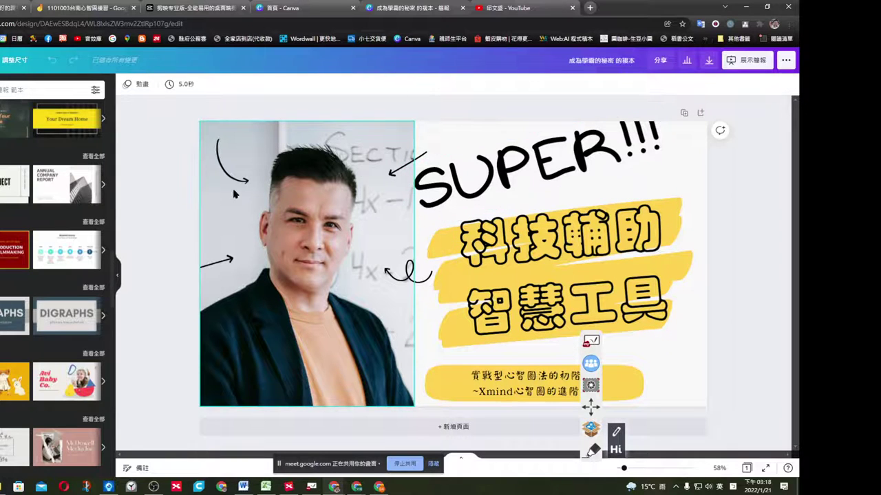
pyautogui.click(3, 60)
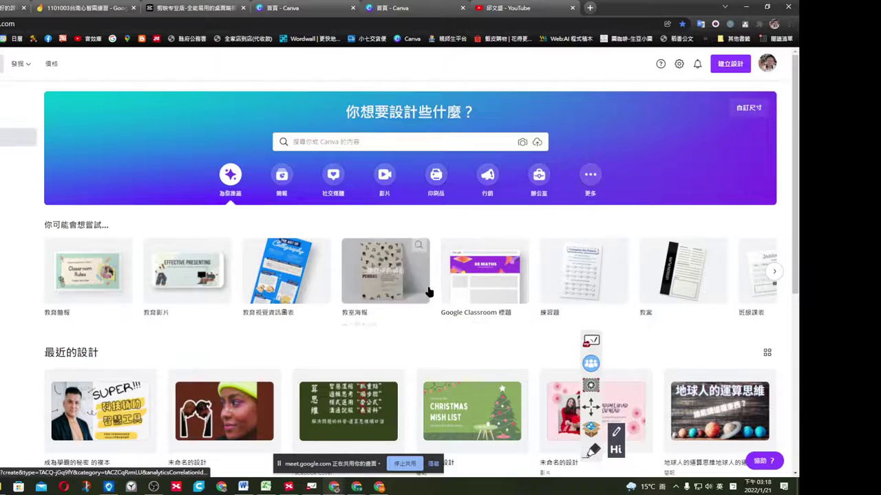
# Open the 心智圖-Xmind基礎操作 design, play its animation preview, and close both spare Canva home tabs.
pyautogui.scroll(-1, 593, 311)
pyautogui.scroll(-2, 593, 311)
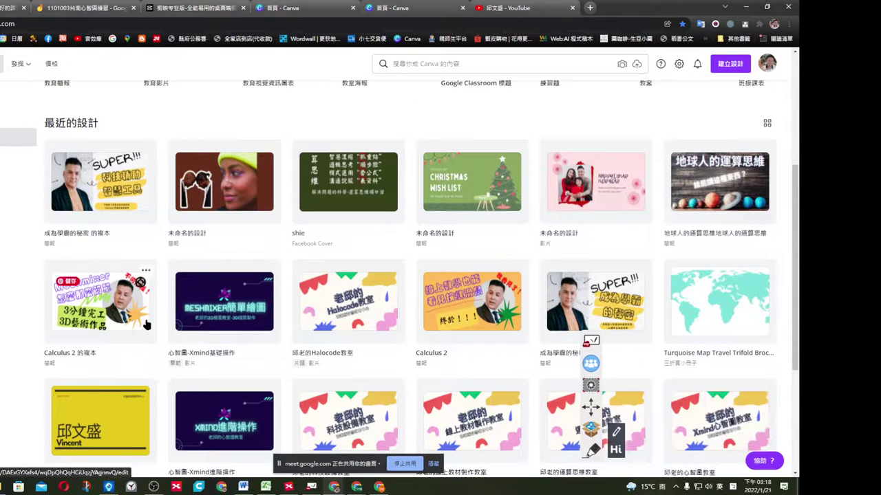
pyautogui.click(230, 301)
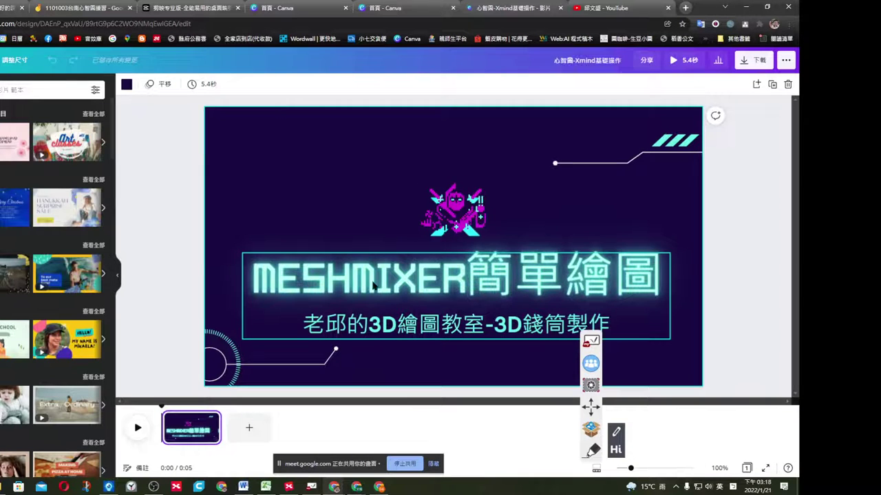
pyautogui.click(137, 428)
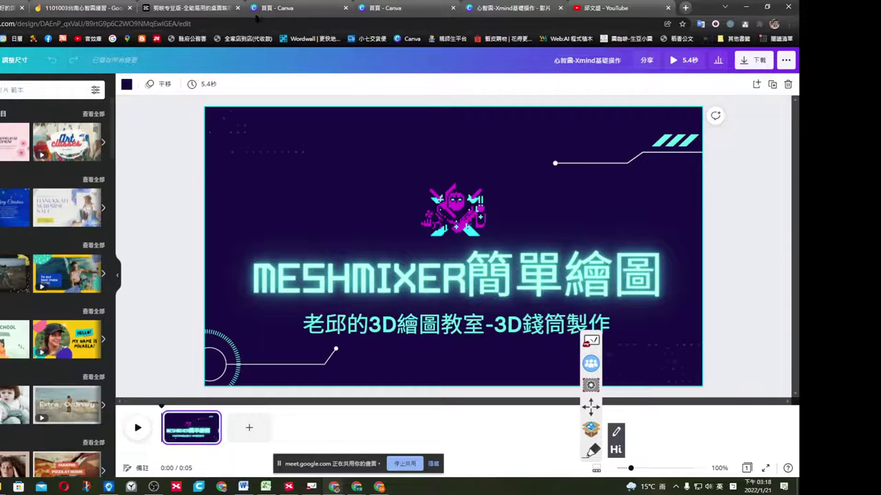
pyautogui.click(345, 8)
pyautogui.click(346, 8)
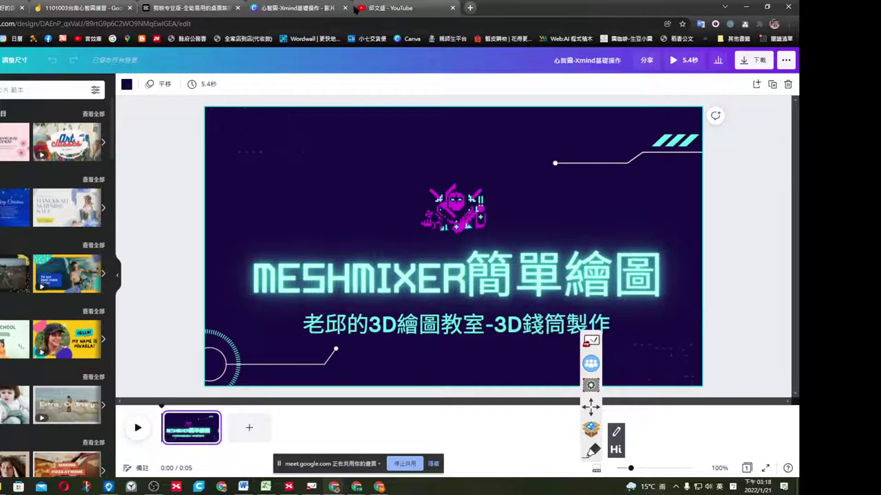
# Show the YouTube channel page, then move to the 剪映专业版 download page.
pyautogui.click(387, 8)
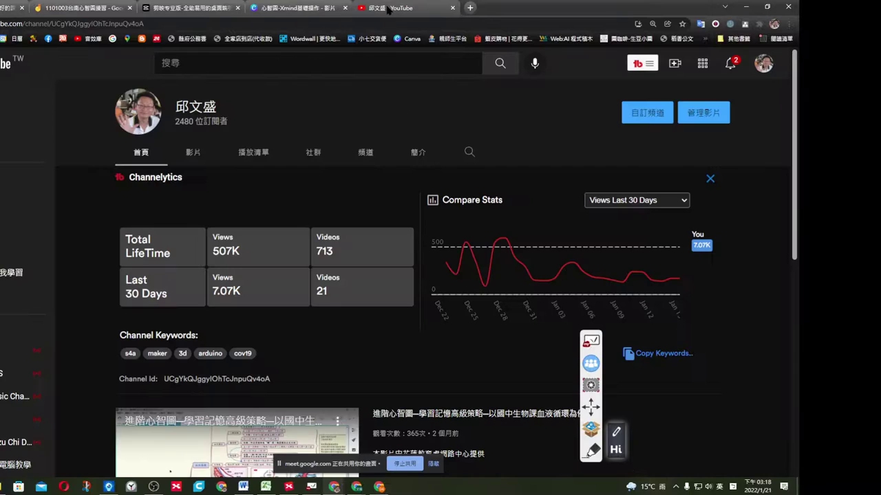
pyautogui.click(190, 8)
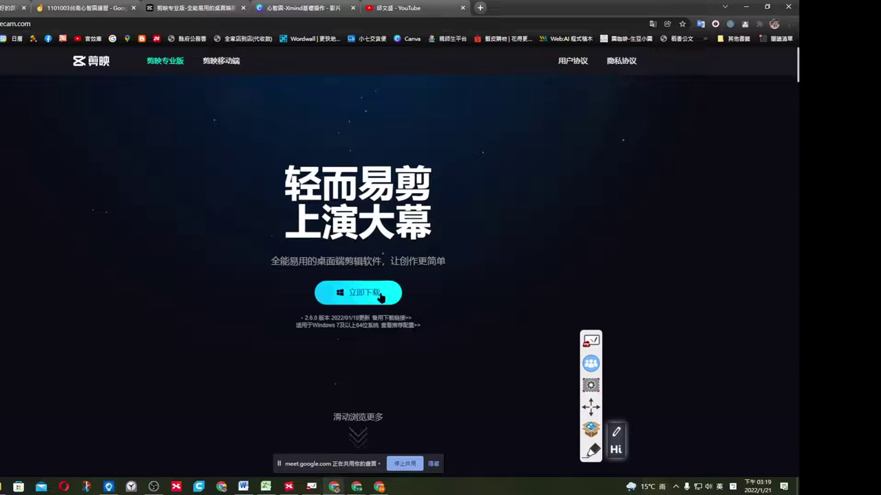
# Minimize Chrome to reveal the JianYing Pro project.
pyautogui.click(746, 6)
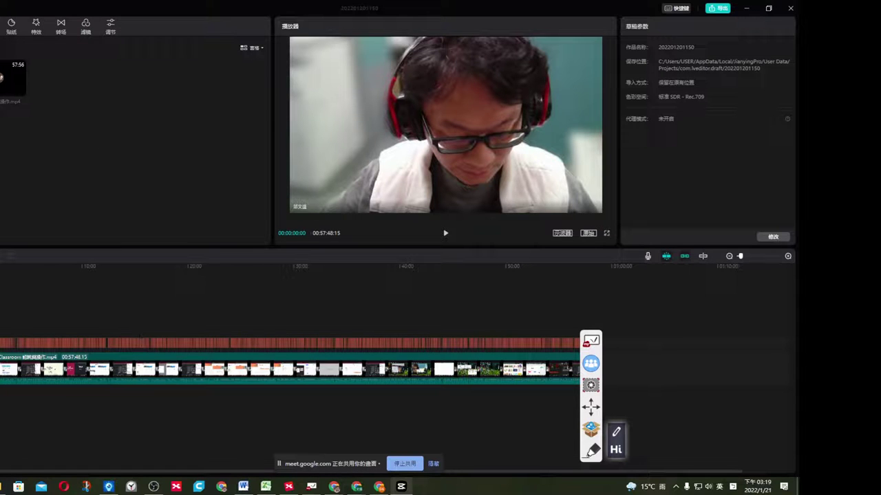
# Split the clip at 00:23:28, delete the first part, and show the 文本 subtitle panel.
pyautogui.click(63, 357)
pyautogui.click(227, 358)
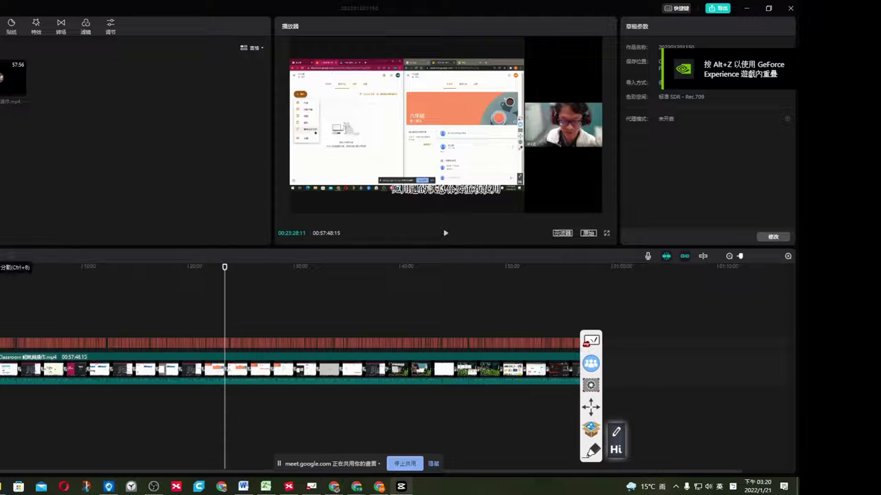
pyautogui.hotkey('ctrl', 'b')
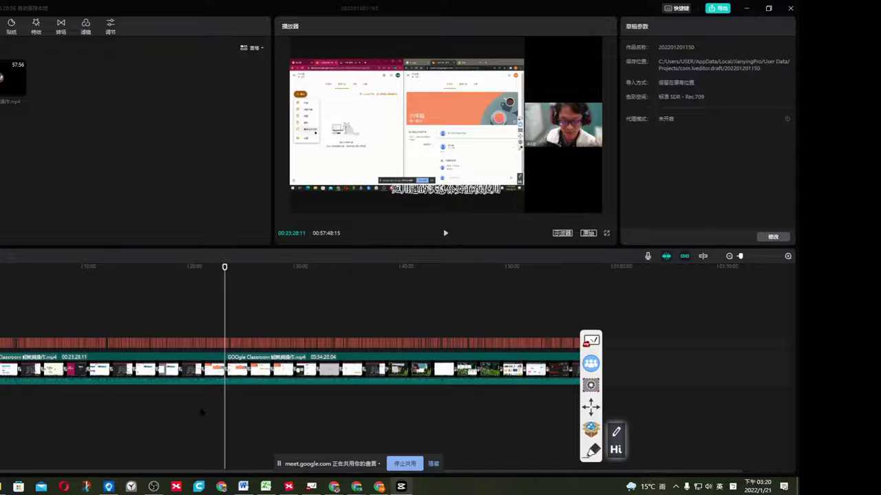
pyautogui.click(198, 416)
pyautogui.click(207, 371)
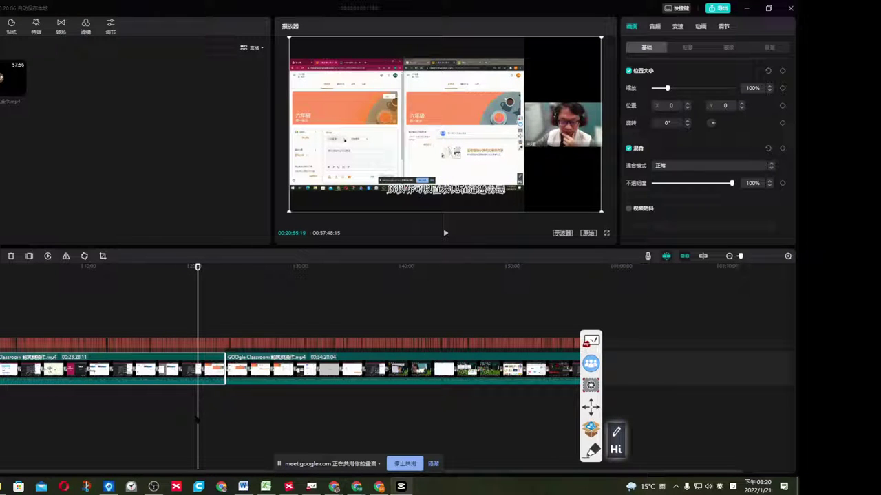
pyautogui.press('Delete')
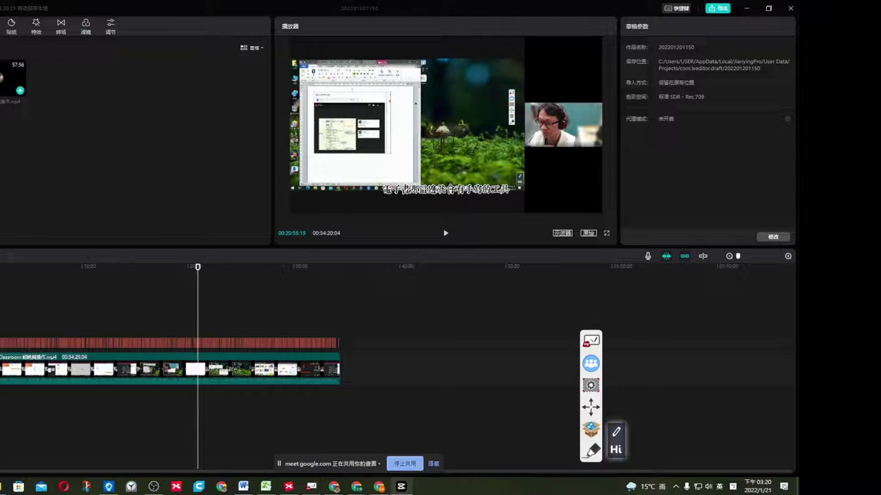
pyautogui.click(1, 26)
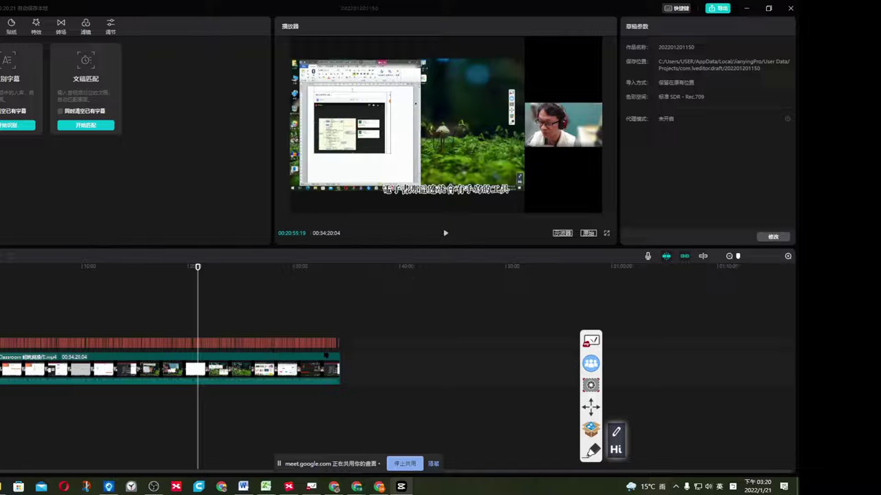
# Change the subtitle font to 港风繁体, then close the project to the drafts list.
pyautogui.click(212, 343)
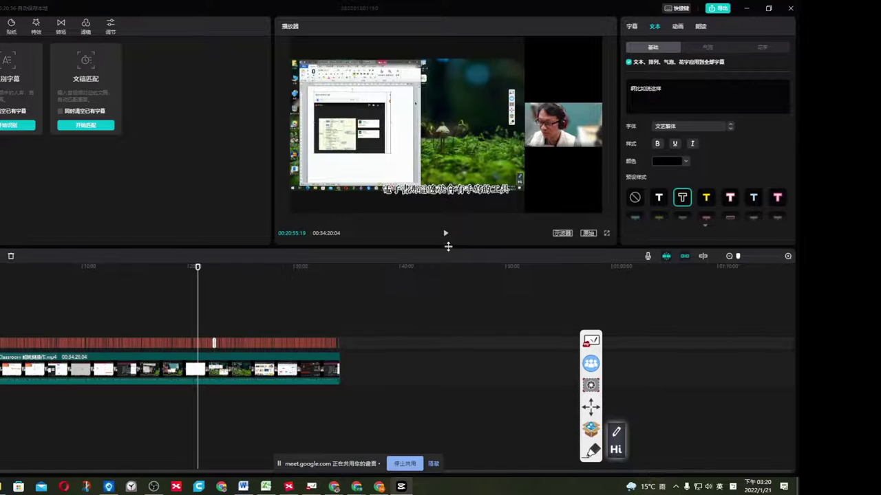
pyautogui.moveTo(446, 246); pyautogui.dragTo(446, 336)
pyautogui.click(447, 238)
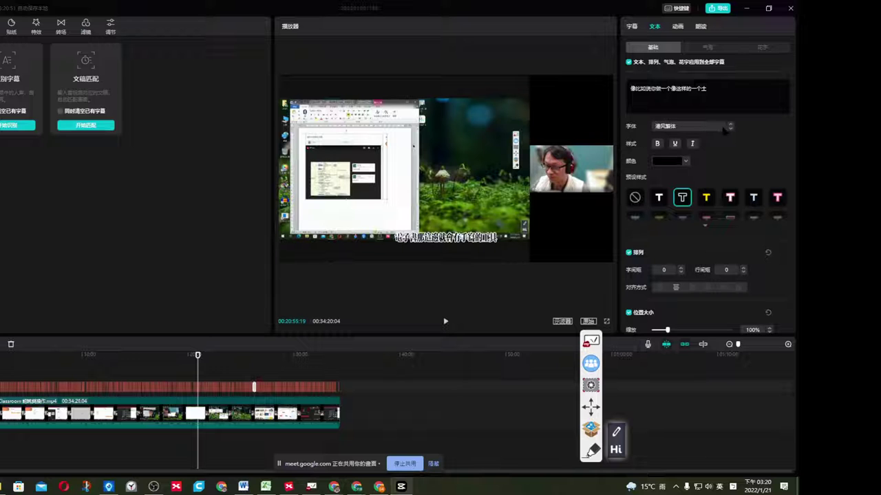
pyautogui.click(731, 128)
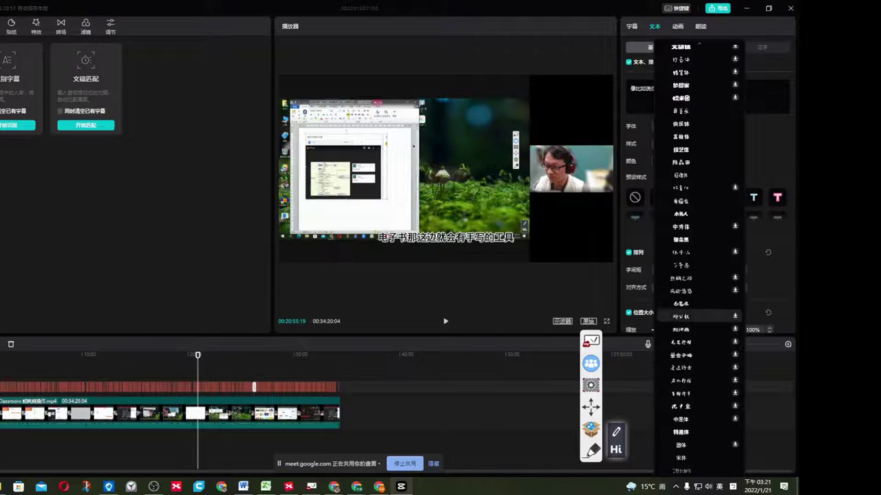
pyautogui.click(698, 123)
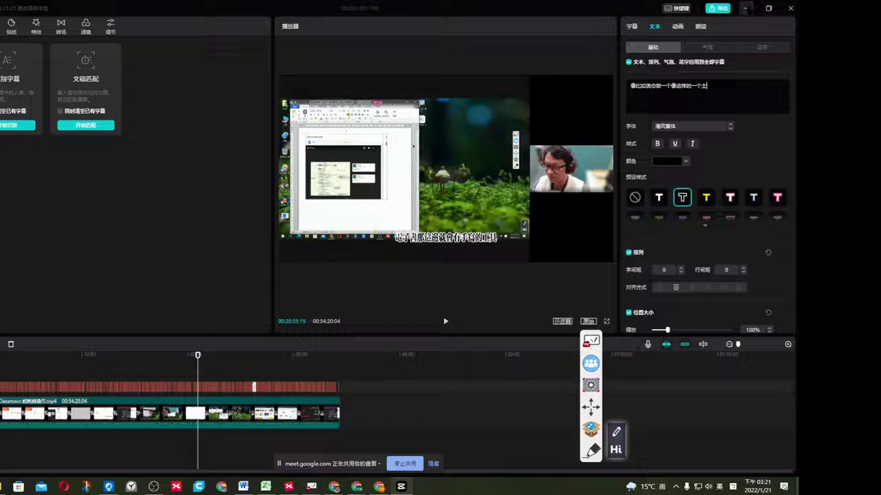
pyautogui.click(790, 9)
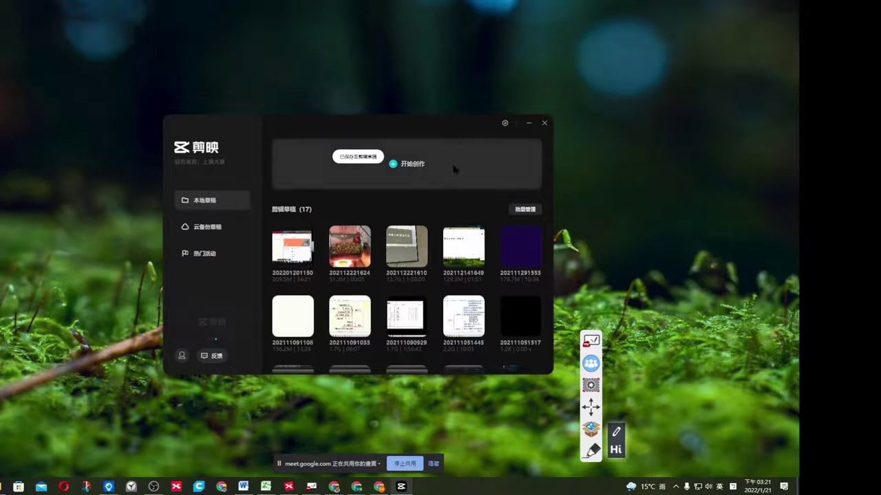
# Close the 剪映 start window and bring the XMind teaching-tools map to the front.
pyautogui.click(544, 124)
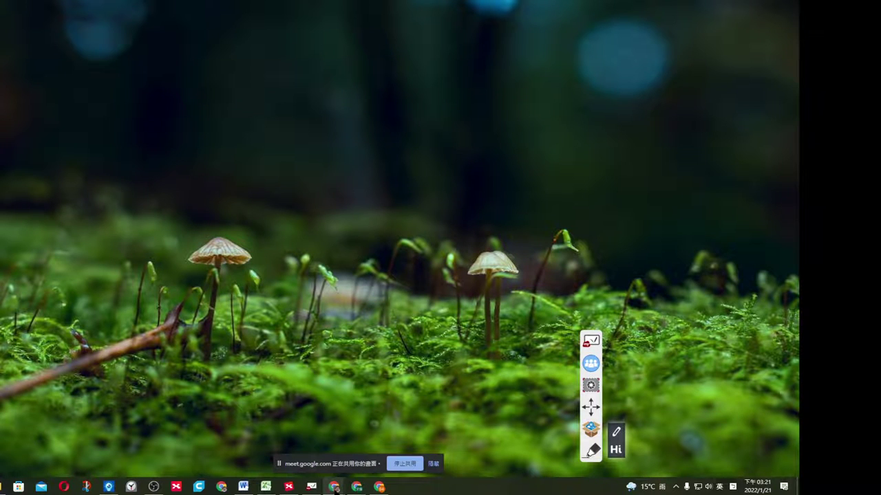
pyautogui.moveTo(335, 489)
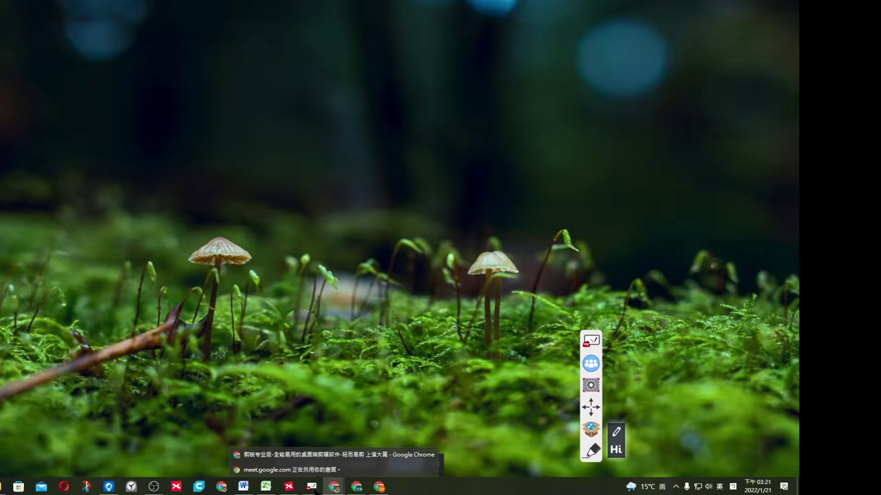
pyautogui.click(288, 488)
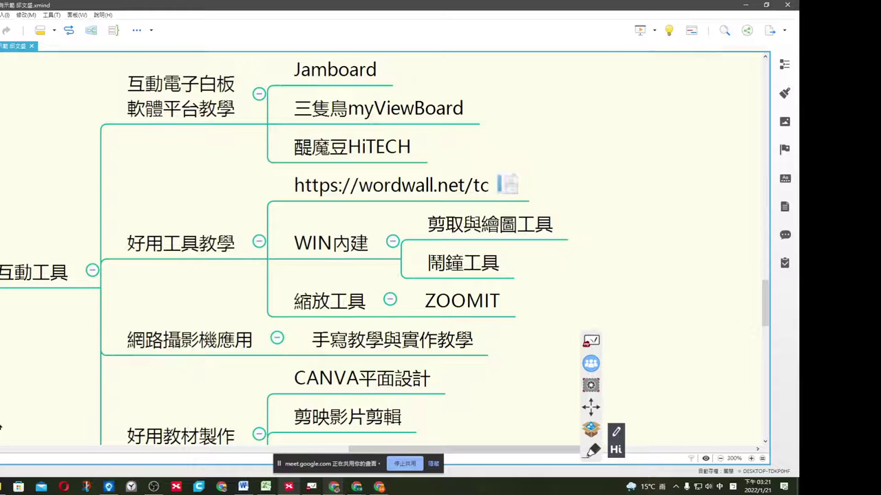
pyautogui.press('super')
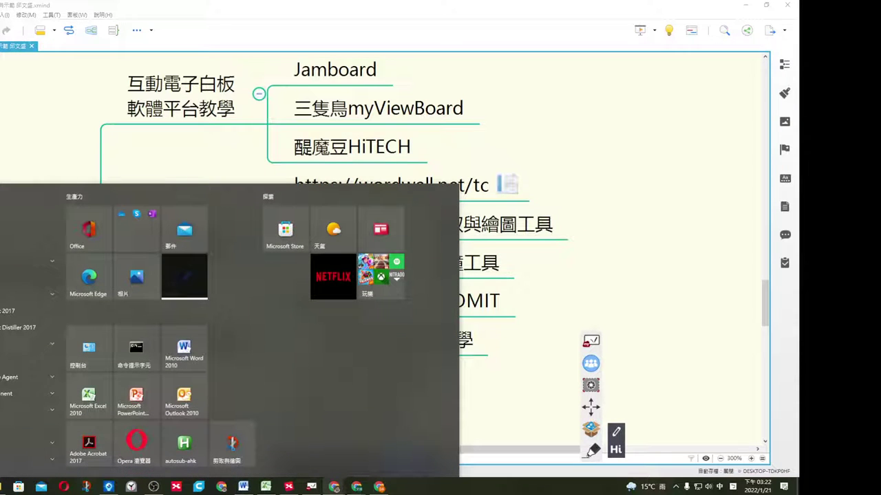
pyautogui.write('3d')
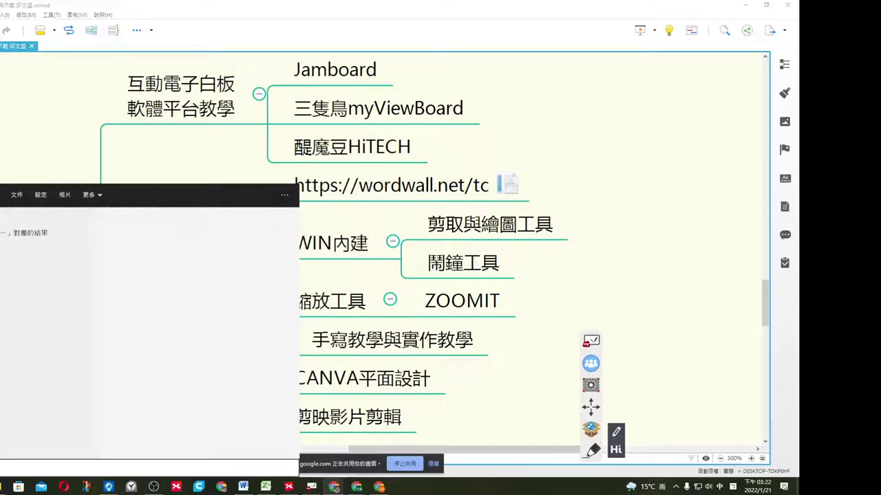
pyautogui.write('snip')
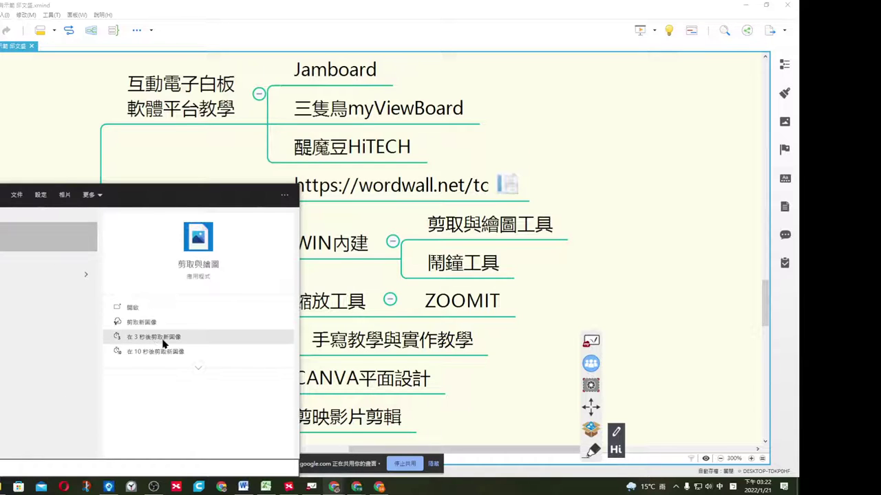
pyautogui.click(198, 368)
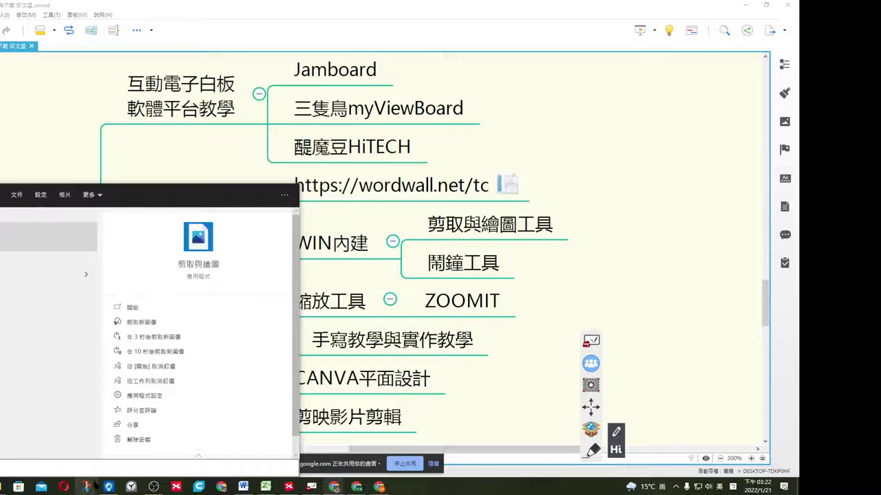
pyautogui.click(197, 241)
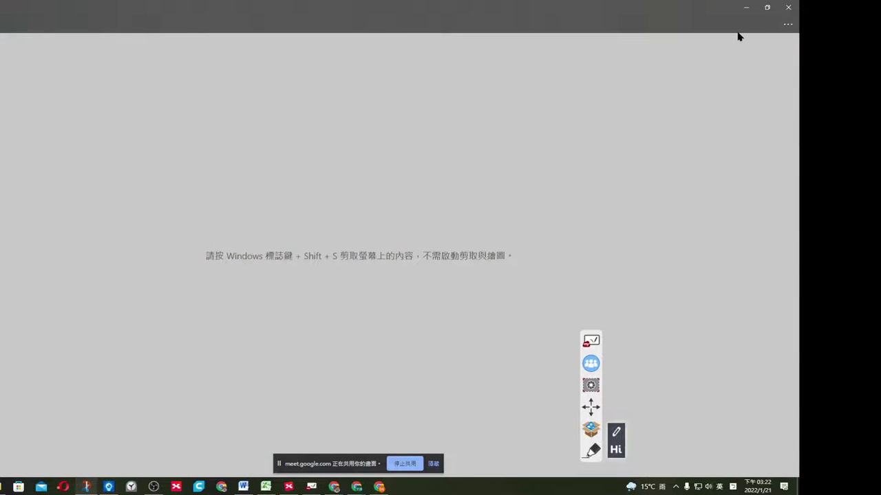
pyautogui.click(788, 25)
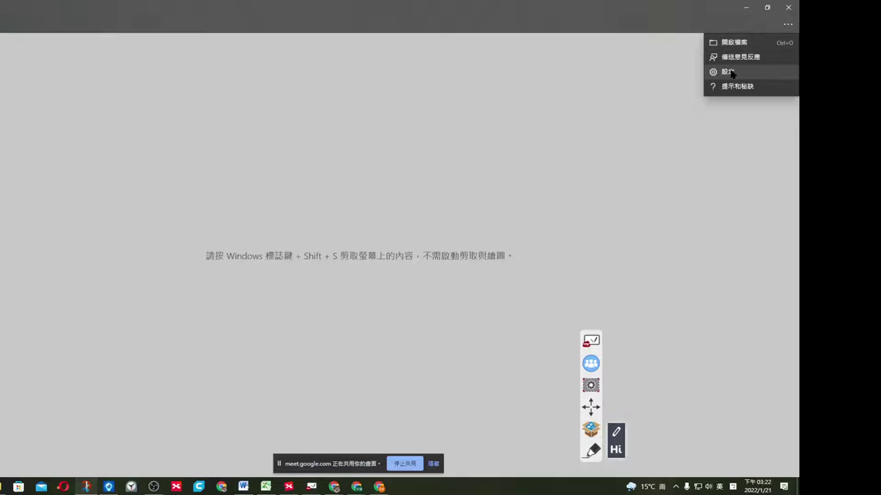
pyautogui.click(729, 72)
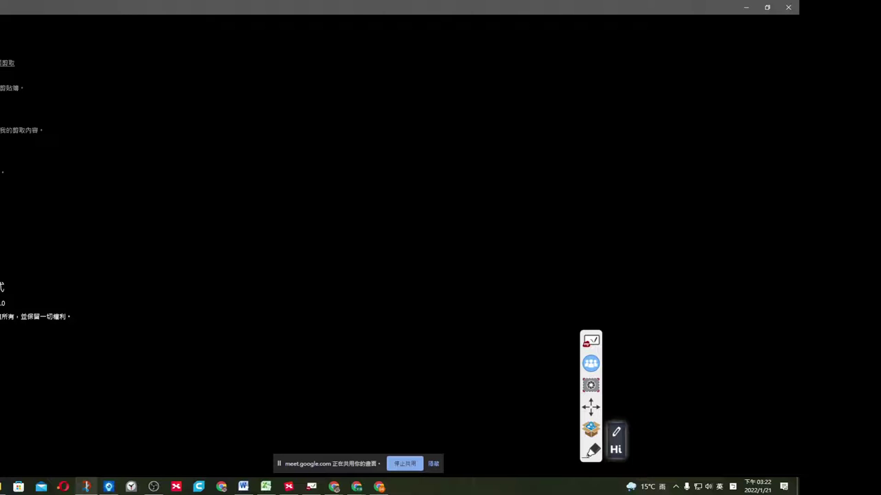
pyautogui.click(789, 8)
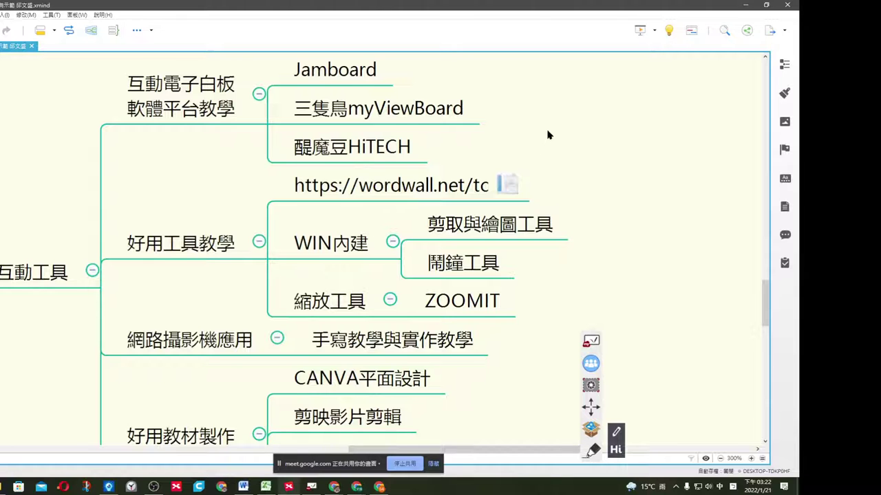
# Snip the mind map's 好用工具教學 branches, paste it below Word's table, then minimize Word.
pyautogui.press('super+shift+s')
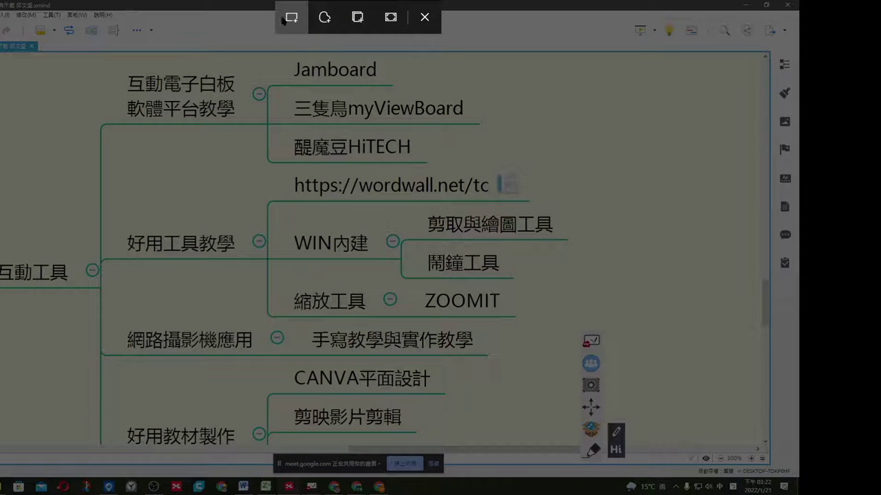
pyautogui.moveTo(120, 66); pyautogui.dragTo(556, 363)
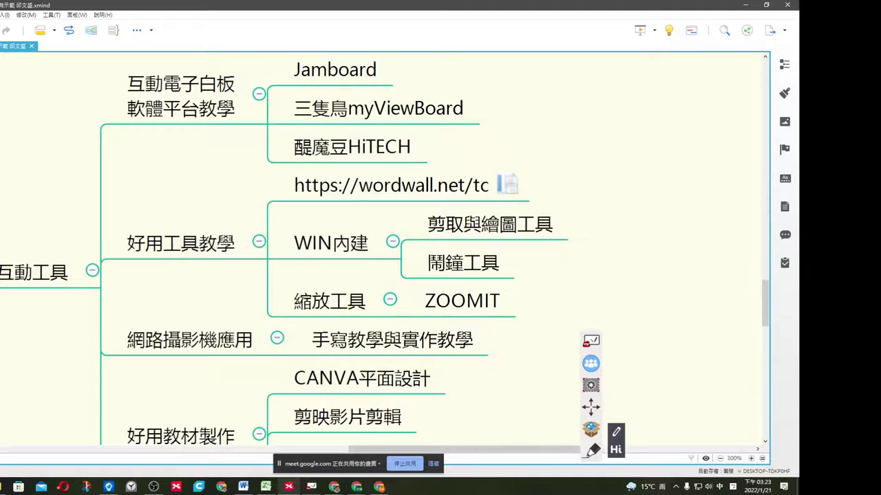
pyautogui.press('super')
pyautogui.click(243, 486)
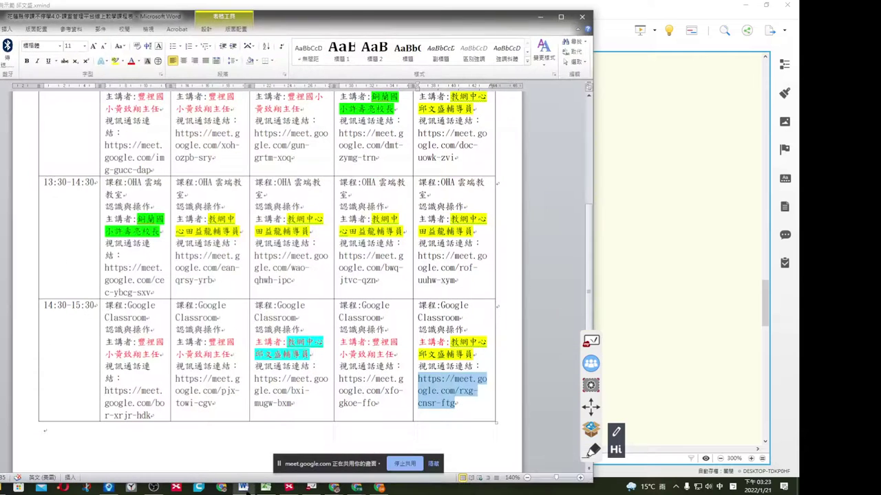
pyautogui.click(44, 430)
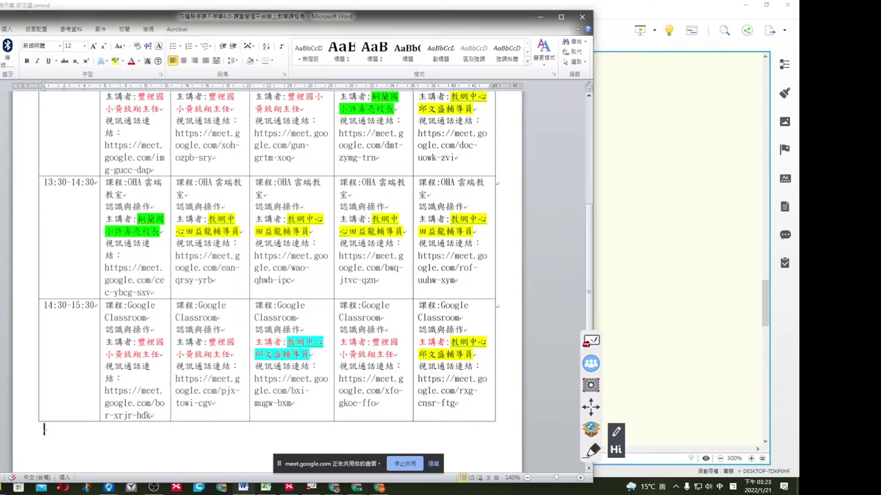
pyautogui.hotkey('ctrl', 'v')
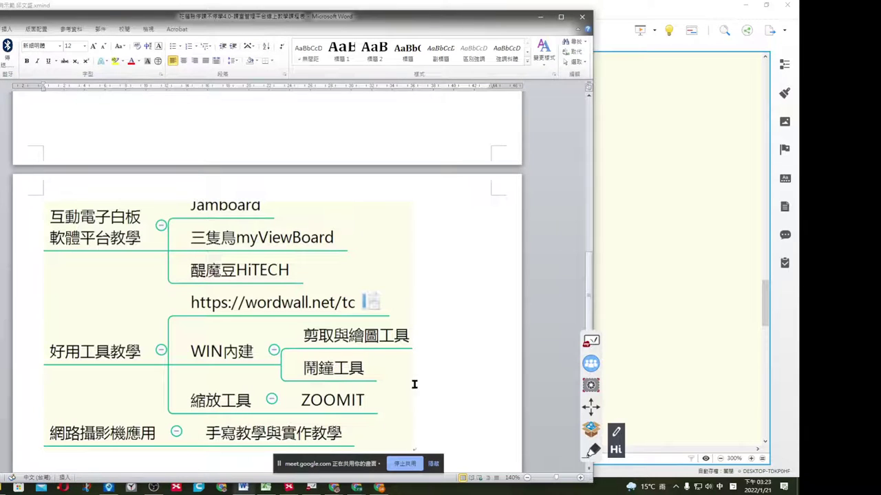
pyautogui.click(207, 278)
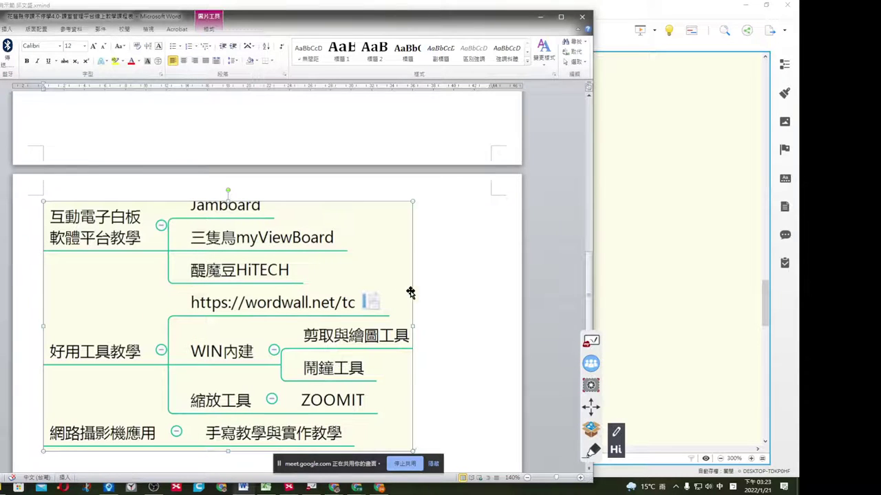
pyautogui.click(423, 240)
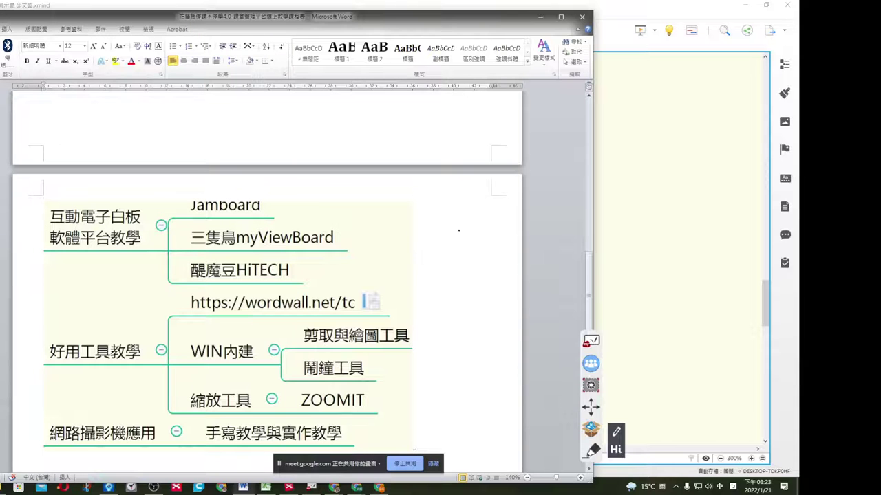
pyautogui.click(540, 18)
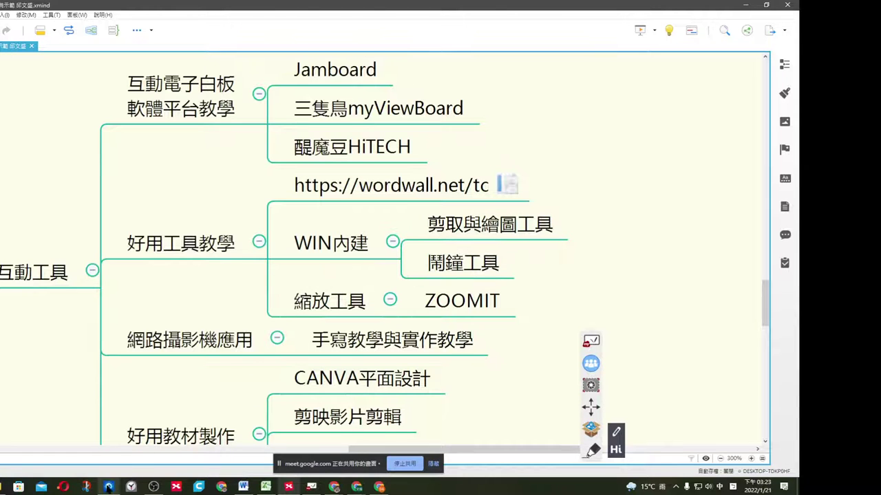
pyautogui.click(86, 487)
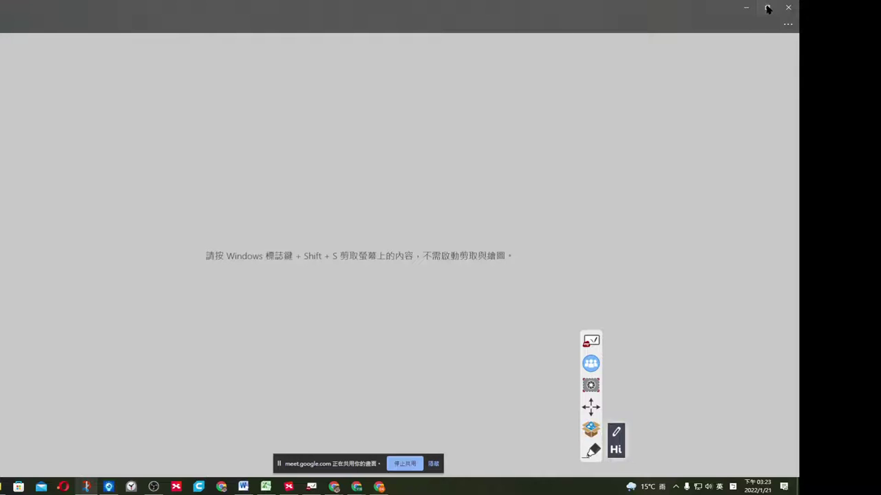
pyautogui.click(767, 7)
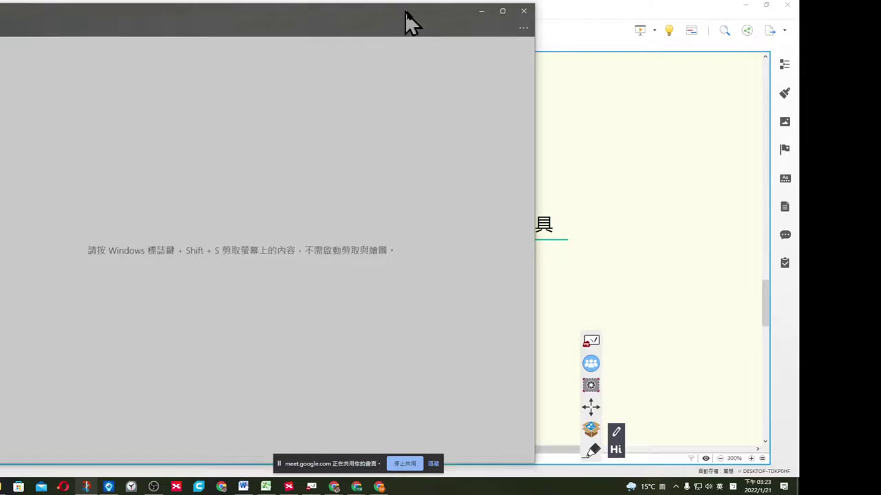
pyautogui.moveTo(413, 23); pyautogui.dragTo(574, 73)
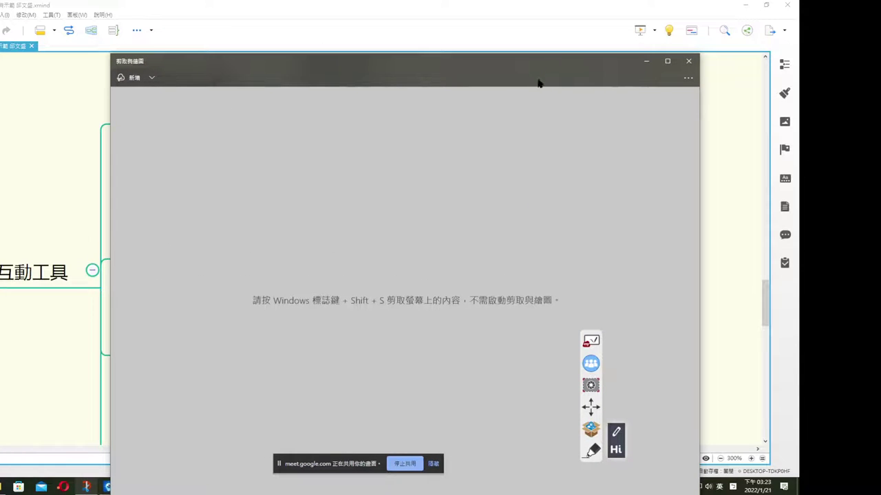
pyautogui.click(135, 78)
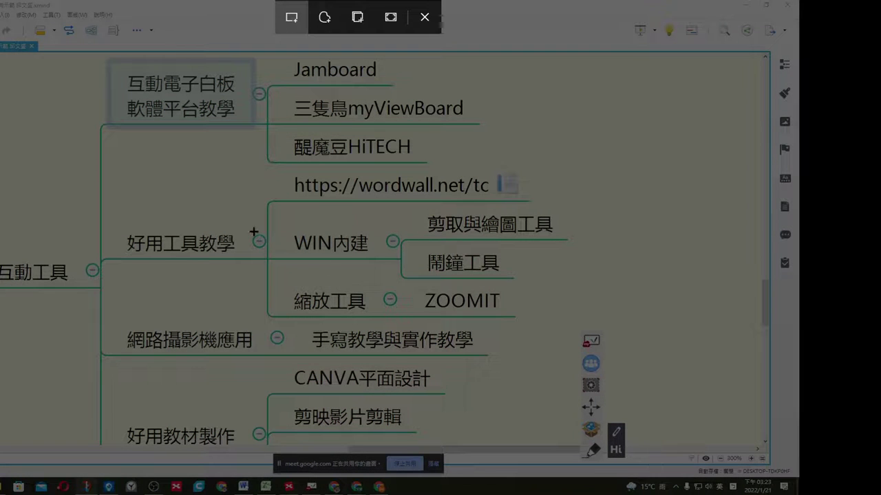
pyautogui.moveTo(254, 232); pyautogui.dragTo(516, 413)
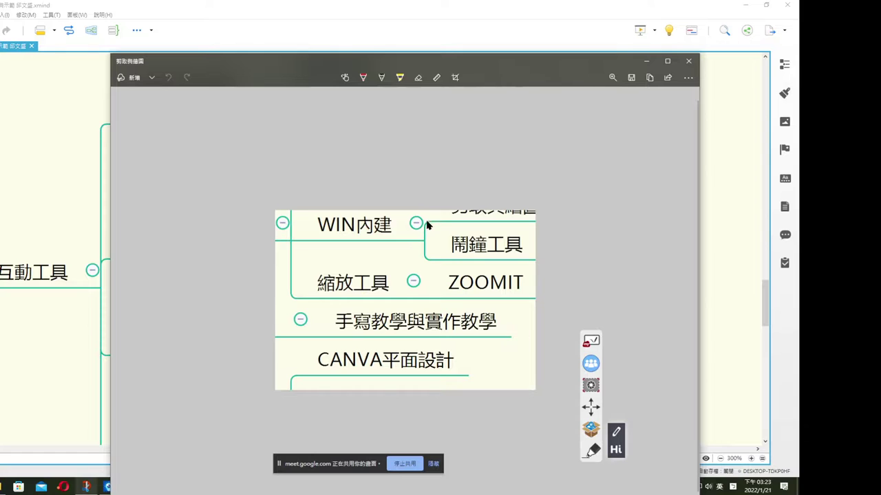
pyautogui.click(363, 77)
pyautogui.click(330, 270)
pyautogui.moveTo(320, 249)
pyautogui.mouseDown()
pyautogui.moveTo(368, 284)
pyautogui.moveTo(347, 198)
pyautogui.moveTo(366, 256)
pyautogui.mouseUp()
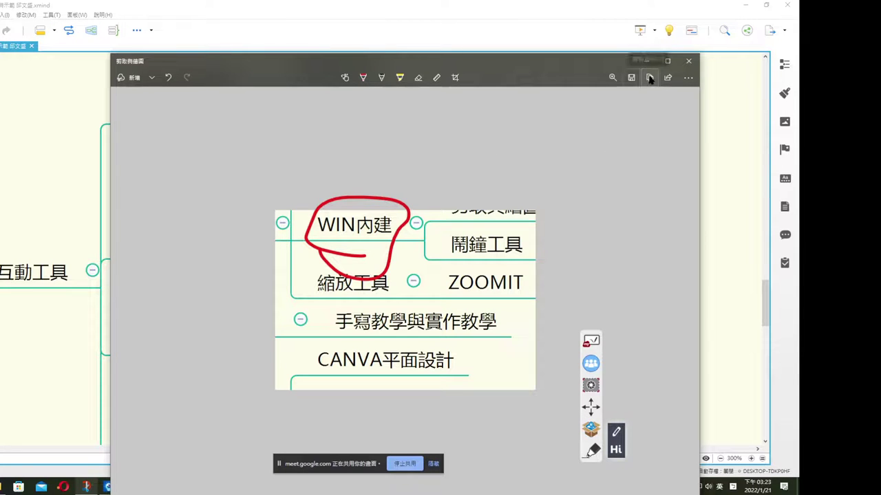
pyautogui.click(689, 63)
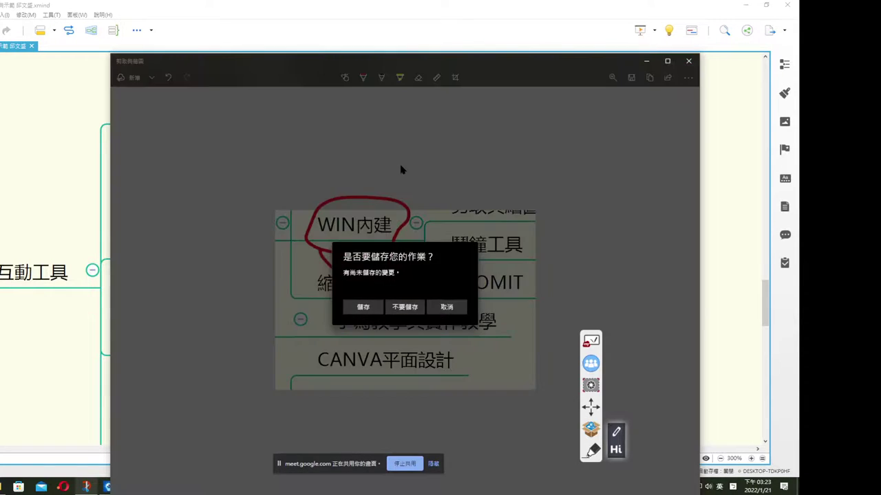
pyautogui.click(446, 306)
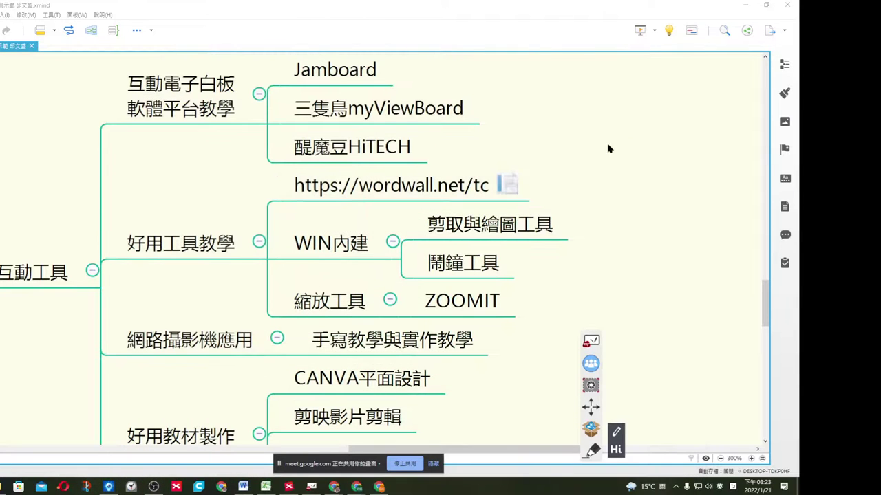
pyautogui.click(496, 227)
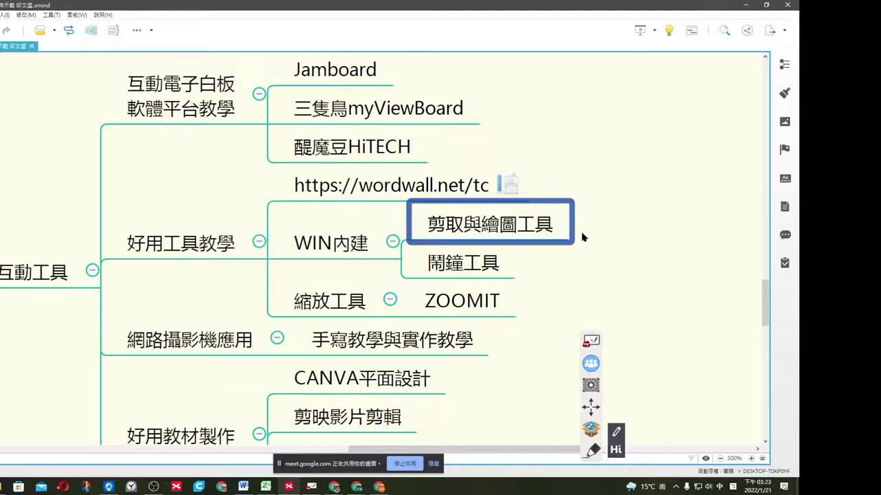
# Select the 鬧鐘工具 node, then launch Alarms & Clock by searching 鬧鐘.
pyautogui.click(673, 217)
pyautogui.click(512, 275)
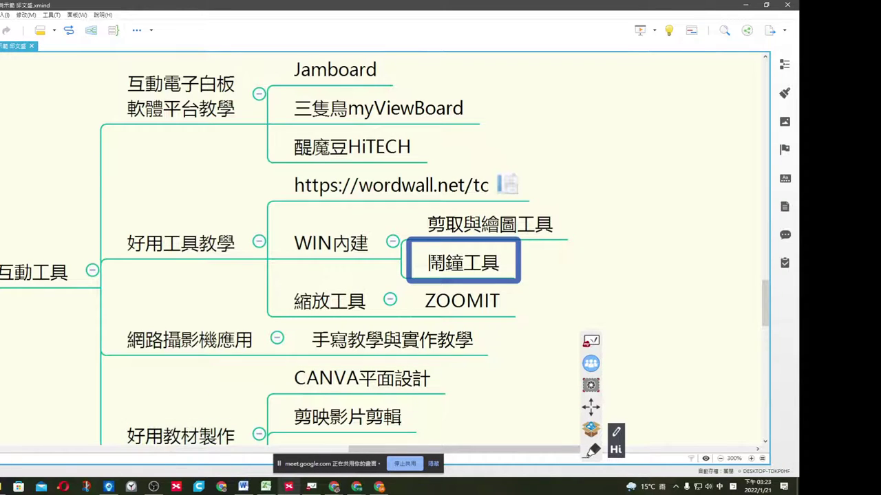
pyautogui.press('super')
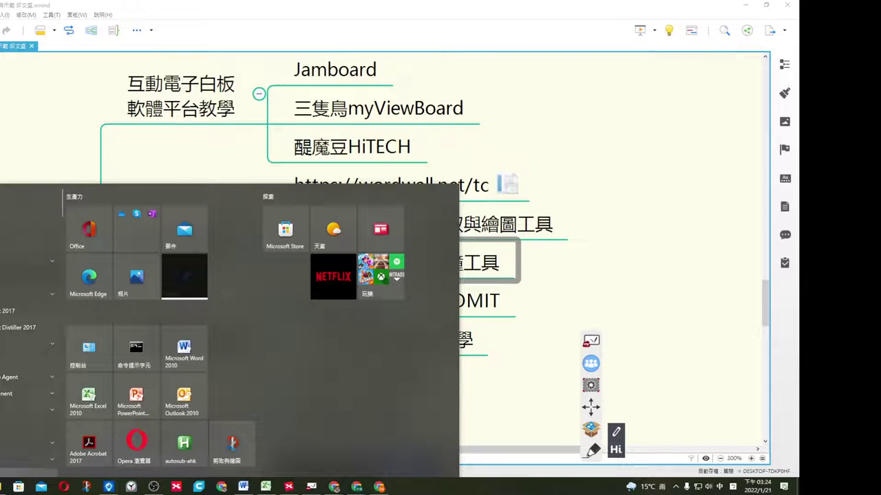
pyautogui.write('鬧鐘')
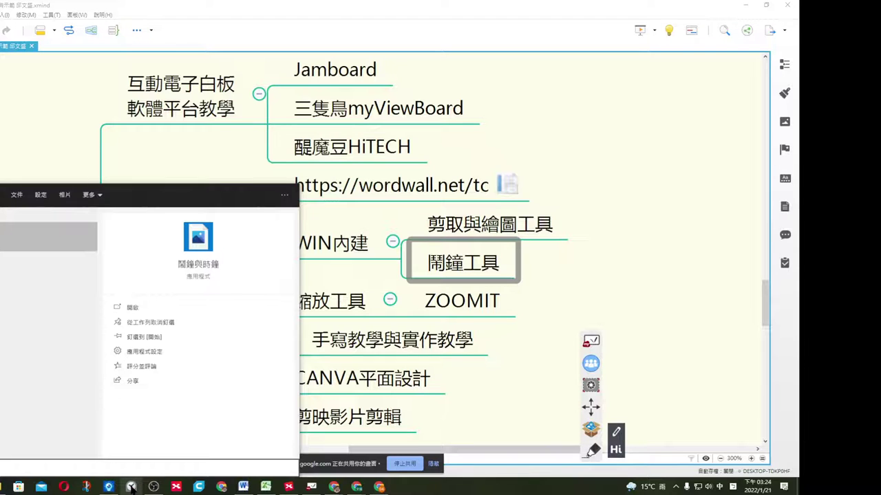
pyautogui.click(132, 487)
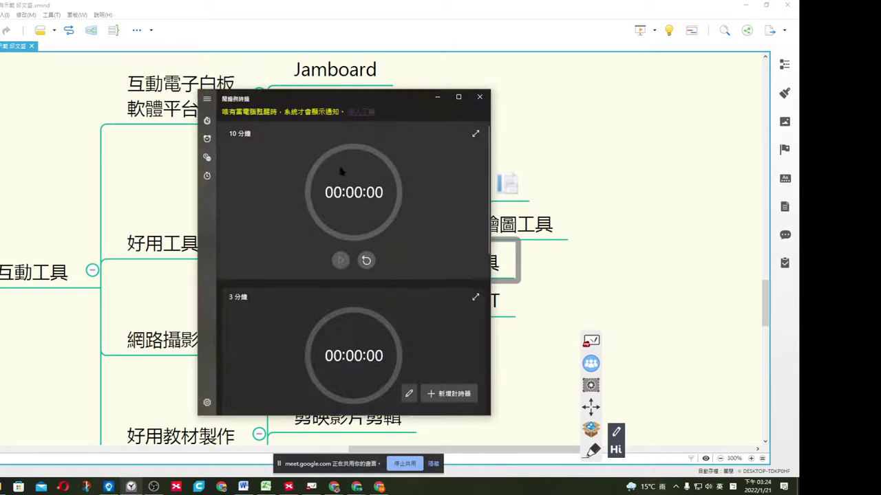
# Set the 10 分鐘 timer to 00:02:00, start it, enlarge it, then close Alarms & Clock.
pyautogui.click(353, 193)
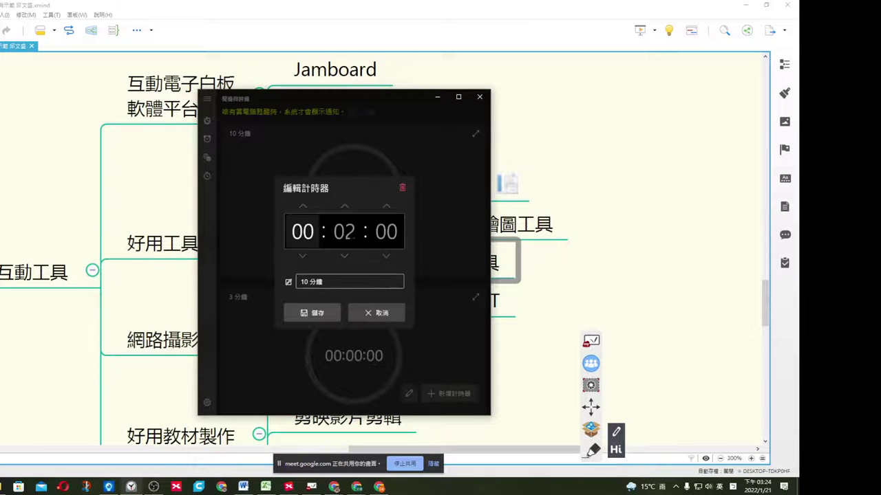
pyautogui.click(313, 313)
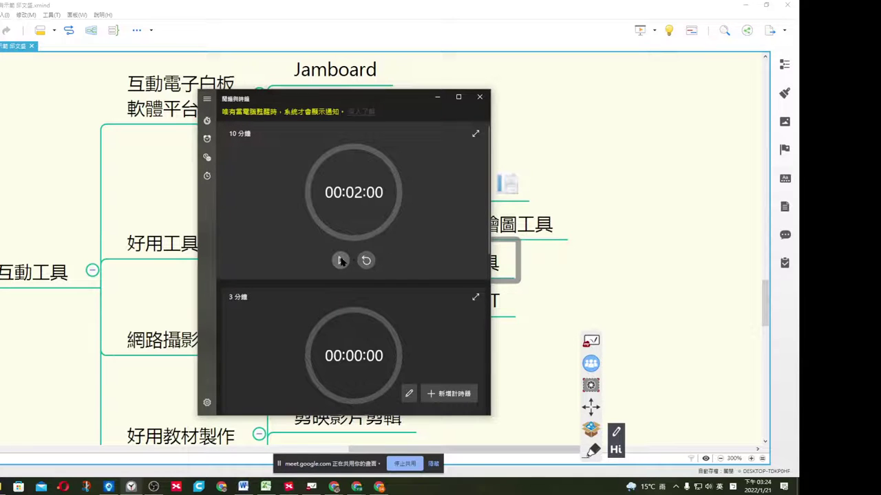
pyautogui.click(340, 260)
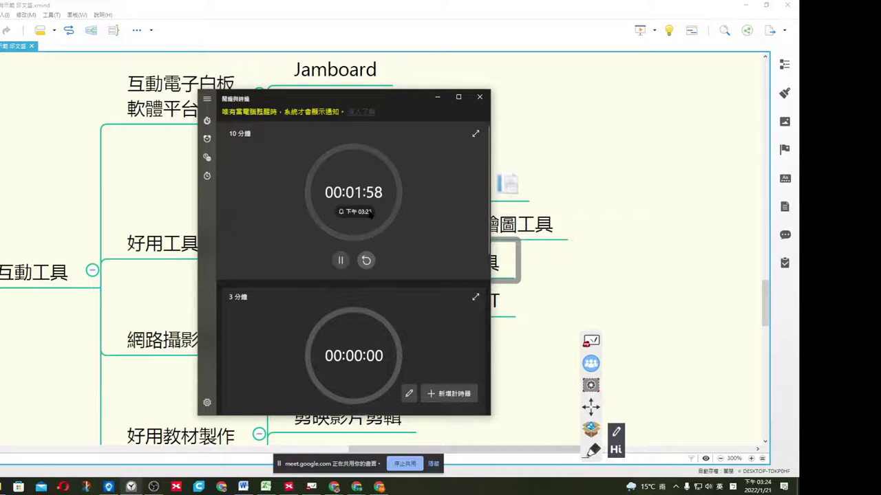
pyautogui.click(475, 134)
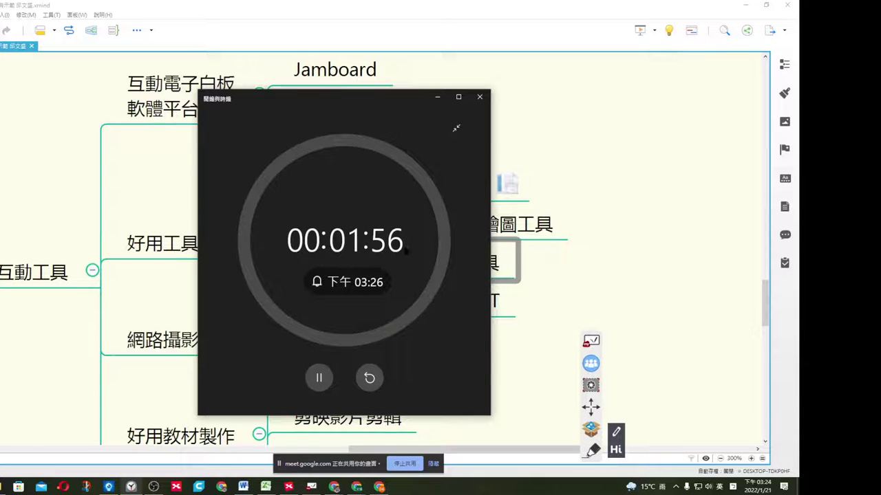
pyautogui.click(459, 97)
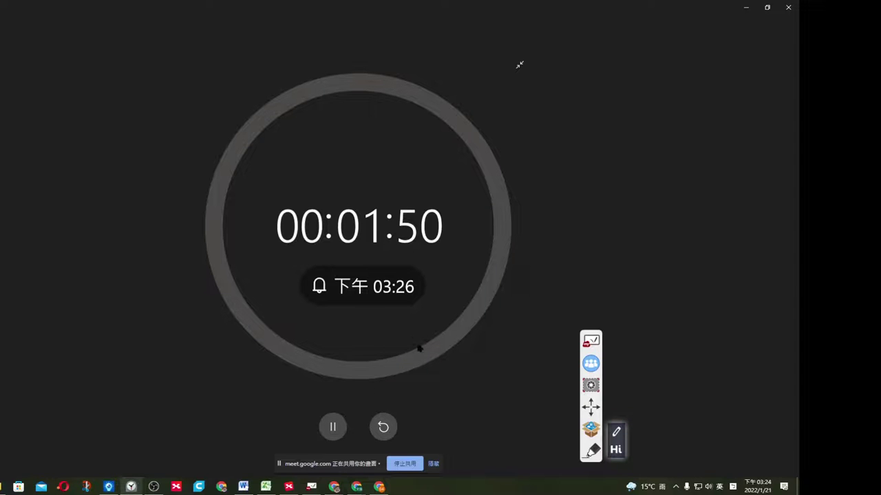
pyautogui.click(767, 7)
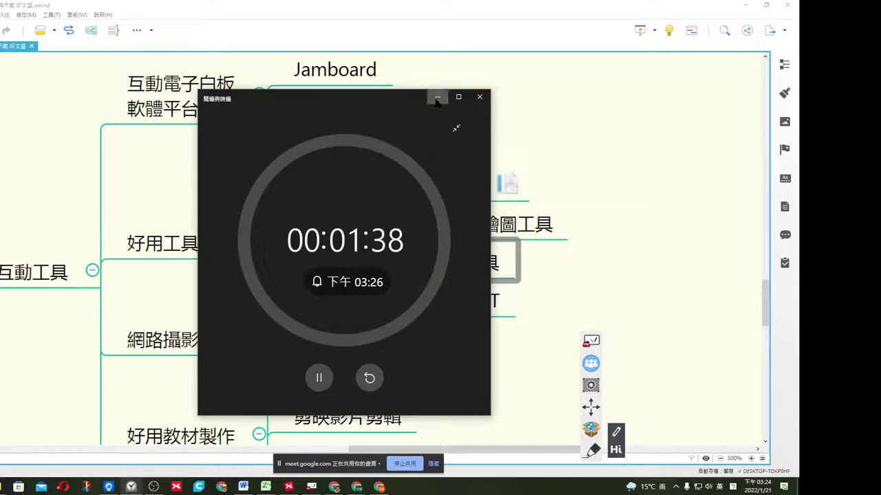
pyautogui.click(480, 97)
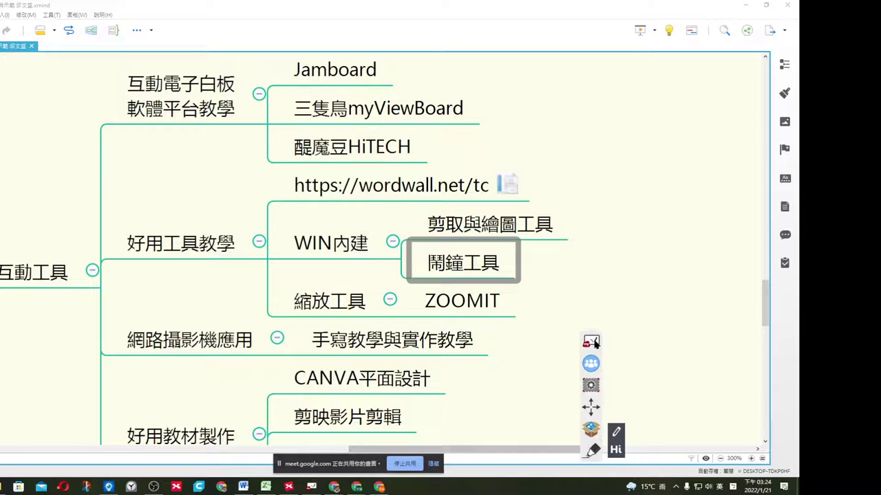
# Minimise XMind, reposition the HiTeach 5 desktop shortcut, and dismiss the timer-finished notification.
pyautogui.click(746, 9)
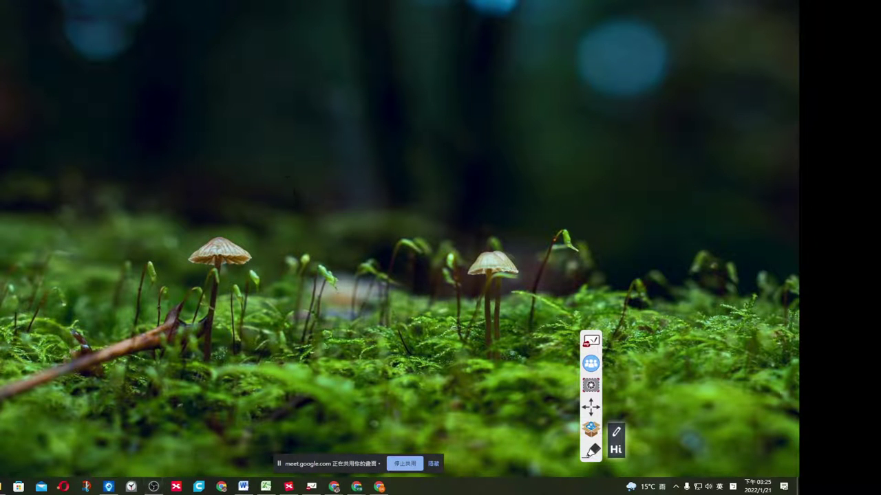
pyautogui.moveTo(3, 172); pyautogui.dragTo(297, 199)
pyautogui.moveTo(297, 199); pyautogui.dragTo(211, 200)
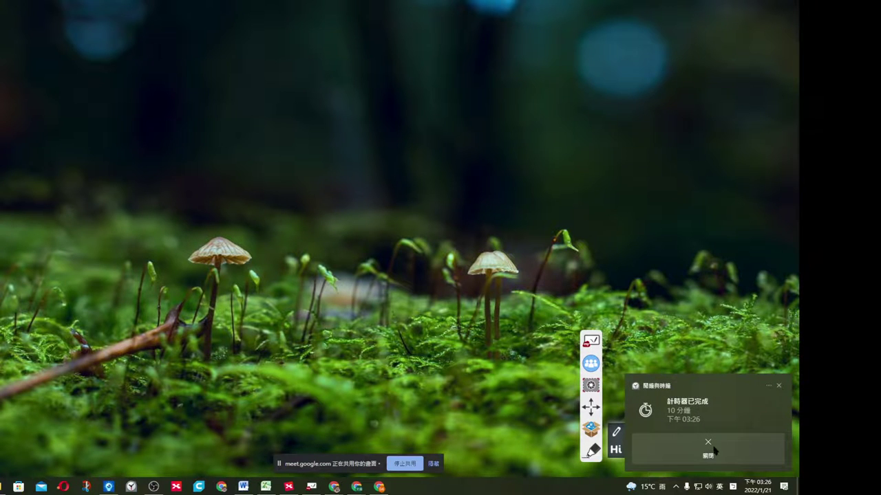
pyautogui.click(779, 385)
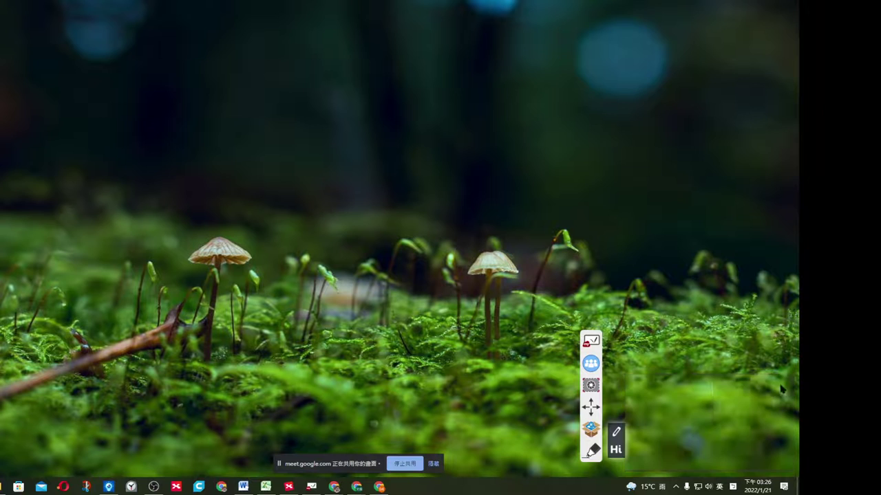
# Enter HiTeach annotation mode, move the toolbar top-right, and draw orange loops, arrows and scribbles.
pyautogui.click(591, 453)
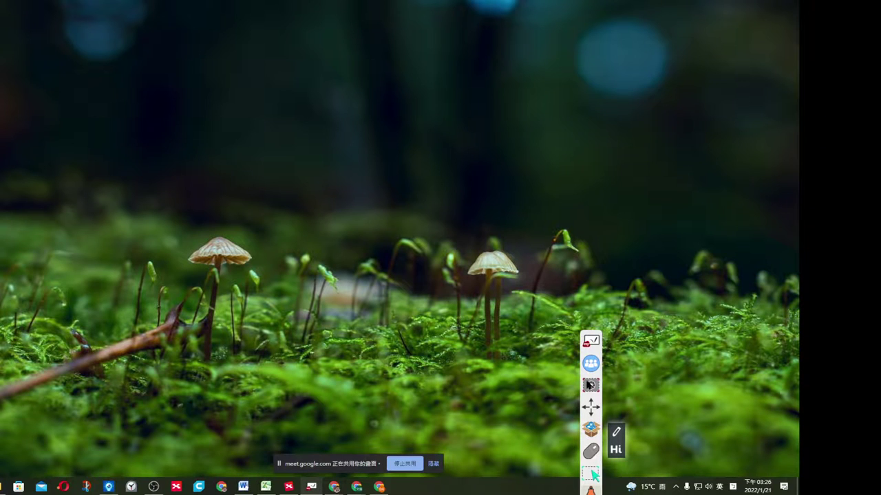
pyautogui.moveTo(590, 410); pyautogui.dragTo(689, 134)
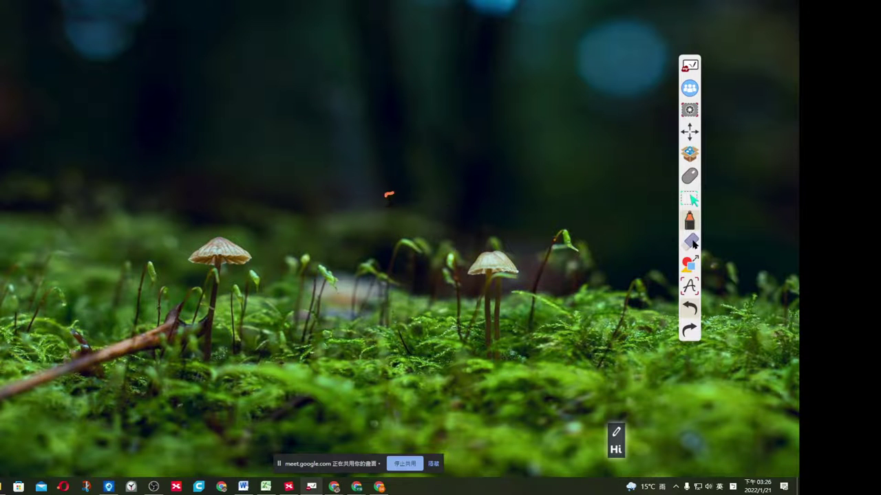
pyautogui.moveTo(342, 198)
pyautogui.mouseDown()
pyautogui.moveTo(501, 199)
pyautogui.moveTo(324, 237)
pyautogui.mouseUp()
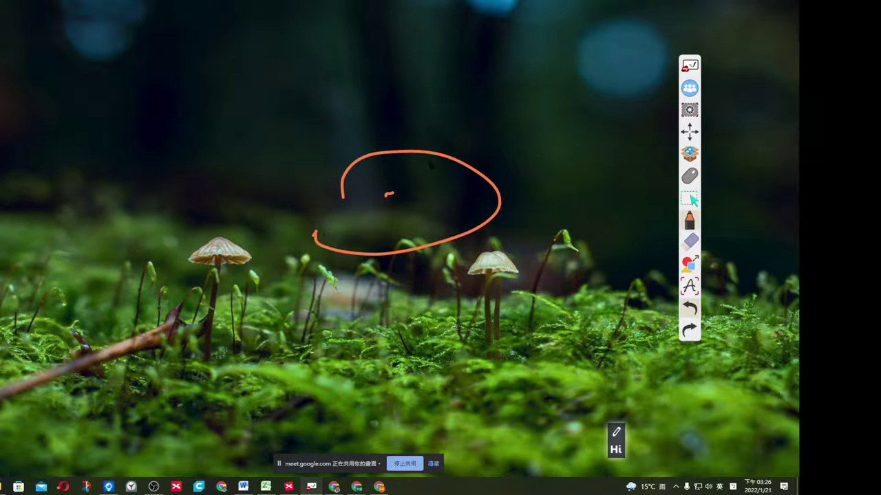
pyautogui.moveTo(421, 130)
pyautogui.mouseDown()
pyautogui.moveTo(461, 150)
pyautogui.moveTo(488, 125)
pyautogui.mouseUp()
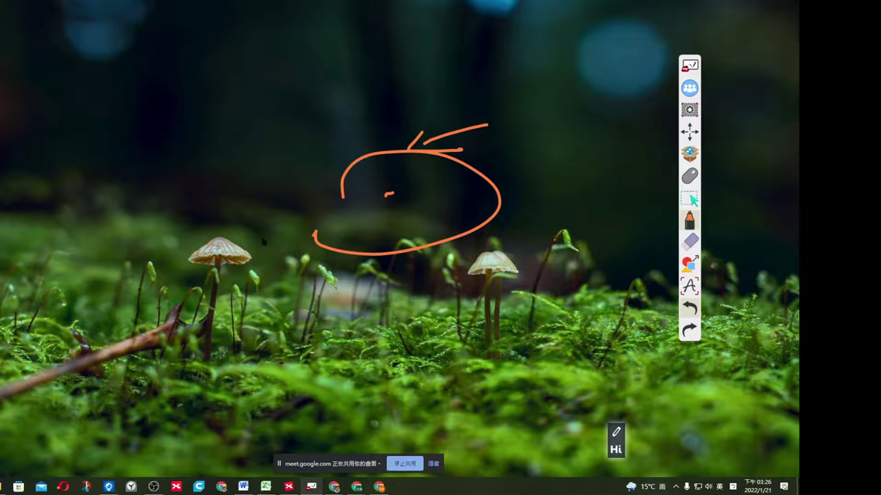
pyautogui.moveTo(177, 203)
pyautogui.mouseDown()
pyautogui.moveTo(200, 233)
pyautogui.moveTo(219, 231)
pyautogui.moveTo(256, 205)
pyautogui.moveTo(236, 194)
pyautogui.moveTo(243, 201)
pyautogui.mouseUp()
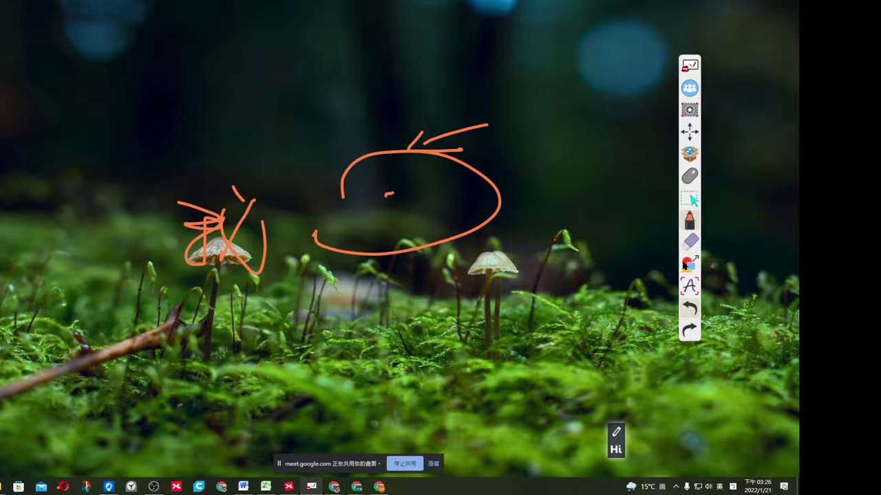
# Erase part of the orange loop, then clear all annotations from the screen.
pyautogui.click(691, 242)
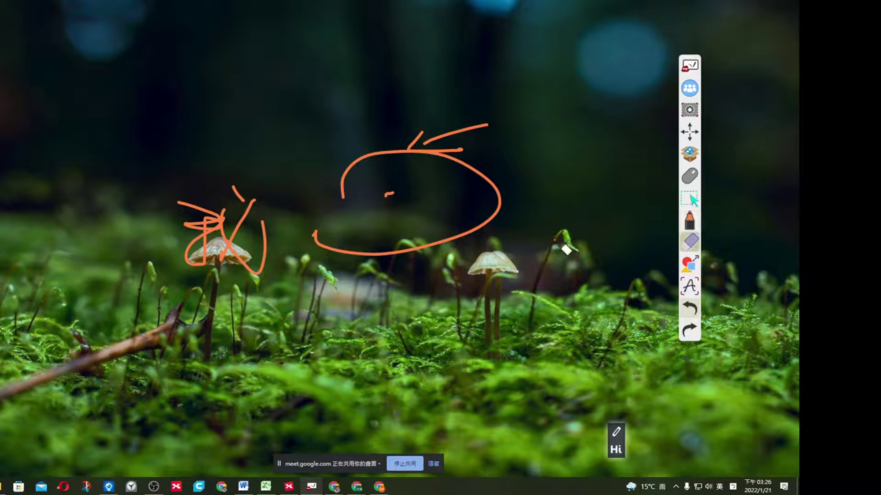
pyautogui.moveTo(461, 197)
pyautogui.mouseDown()
pyautogui.moveTo(500, 195)
pyautogui.moveTo(486, 183)
pyautogui.moveTo(492, 187)
pyautogui.mouseUp()
pyautogui.click(690, 242)
pyautogui.click(690, 242)
pyautogui.click(690, 242)
pyautogui.click(643, 177)
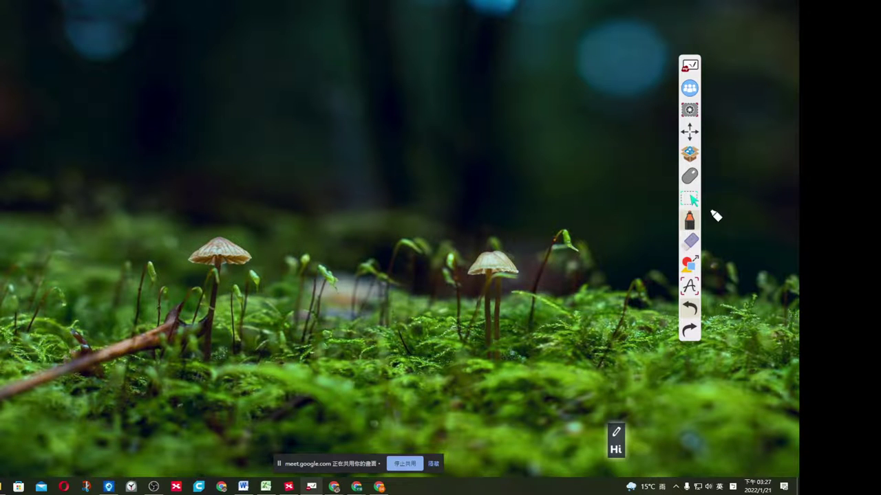
# Open HiTeach's math and classroom tools panel and move it up and left.
pyautogui.click(689, 154)
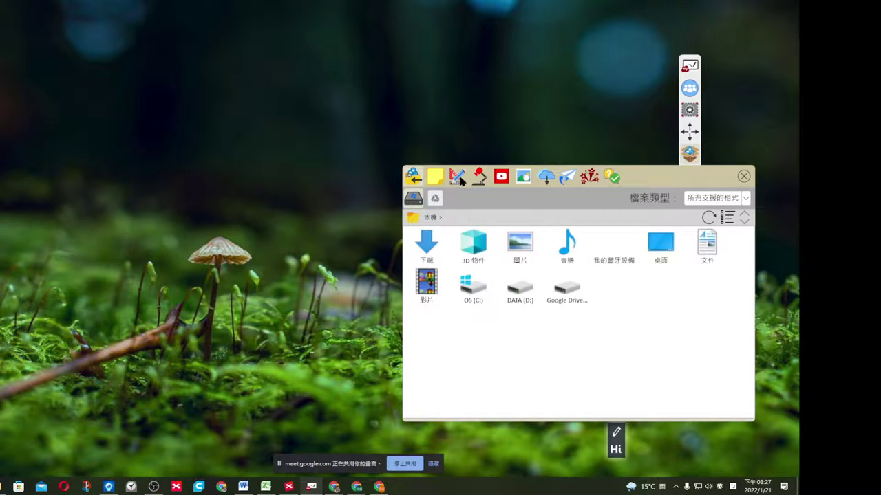
pyautogui.click(459, 177)
pyautogui.moveTo(649, 173); pyautogui.dragTo(547, 83)
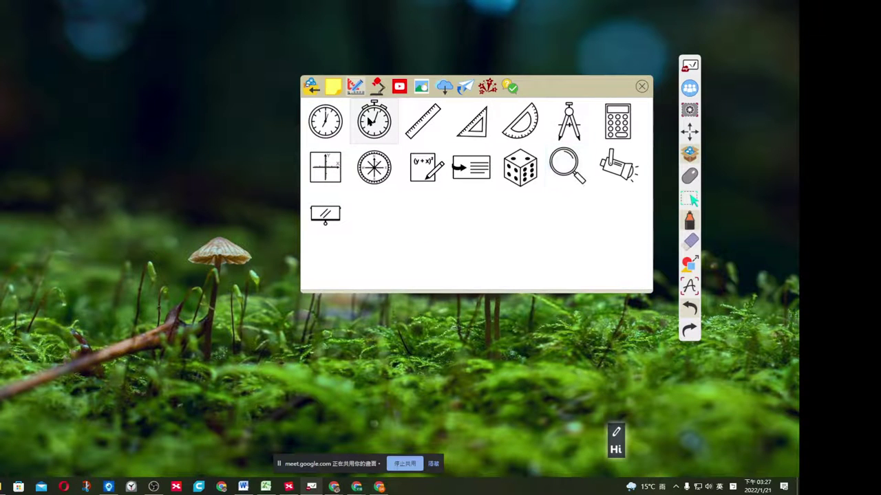
# Set a 03:00 countdown on the stopwatch widget, start it, enlarge it, then close it.
pyautogui.click(378, 123)
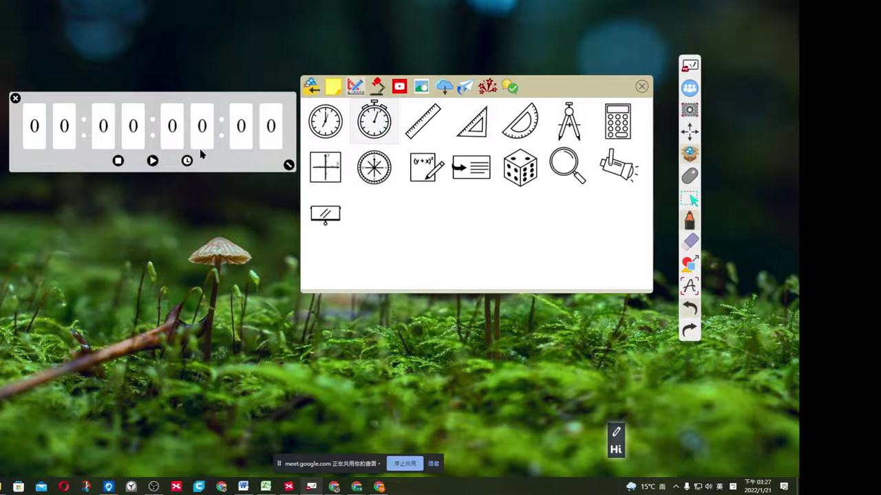
pyautogui.click(186, 160)
pyautogui.click(202, 103)
pyautogui.click(201, 102)
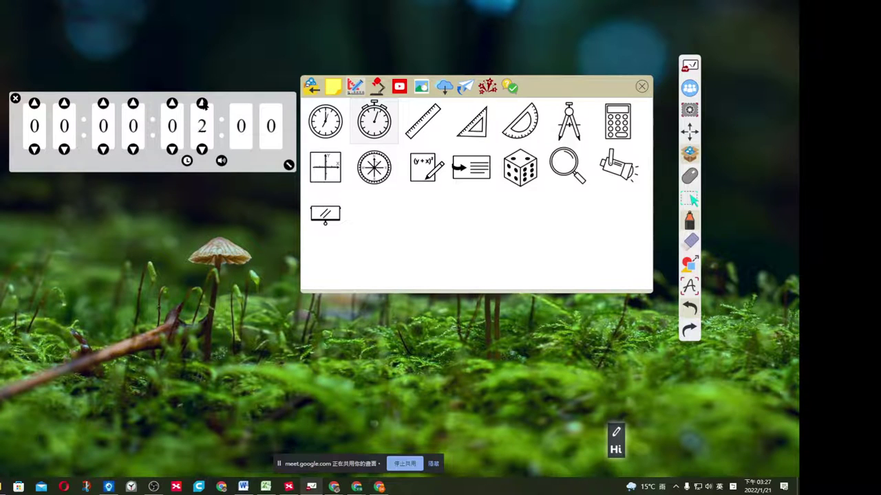
pyautogui.click(201, 102)
pyautogui.click(187, 160)
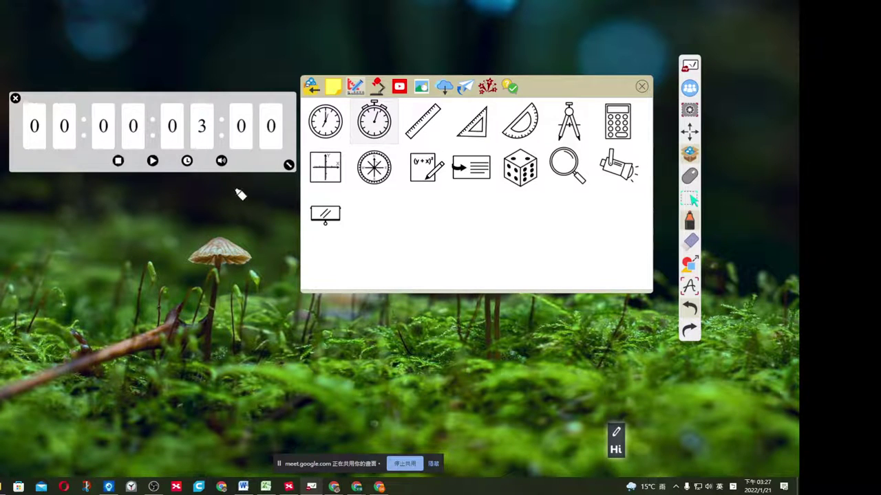
pyautogui.click(152, 161)
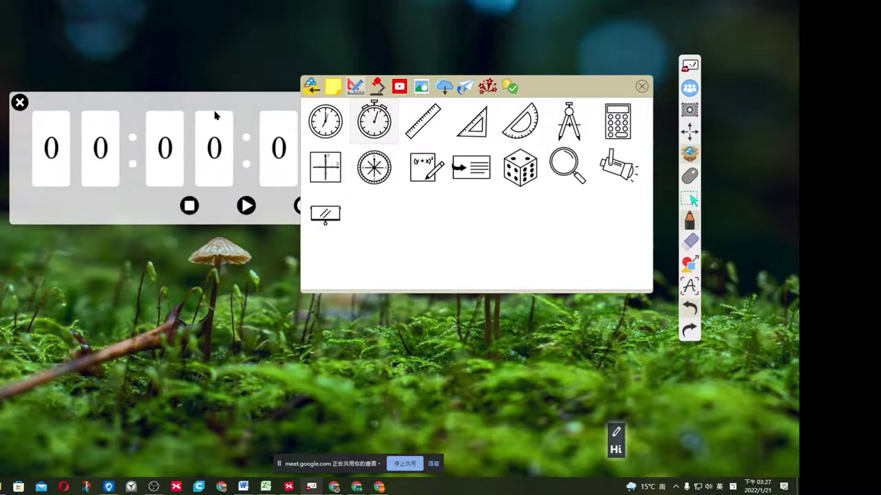
pyautogui.moveTo(372, 95); pyautogui.dragTo(469, 81)
pyautogui.click(346, 183)
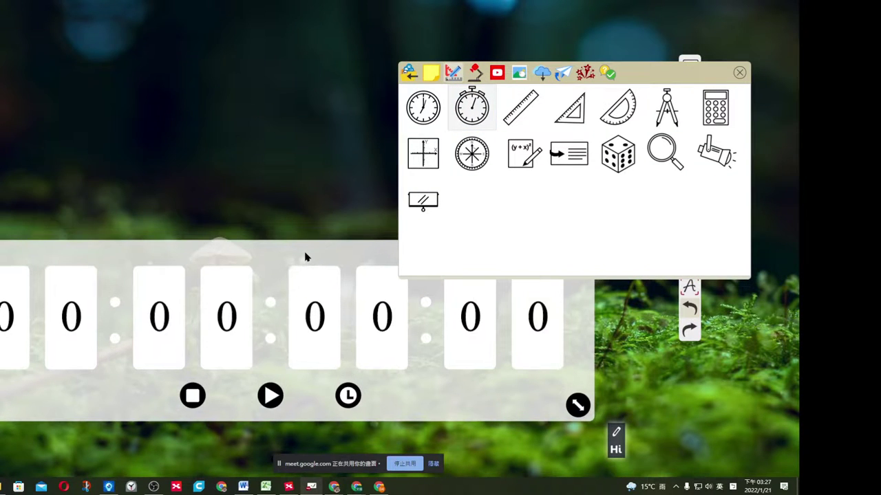
pyautogui.click(304, 172)
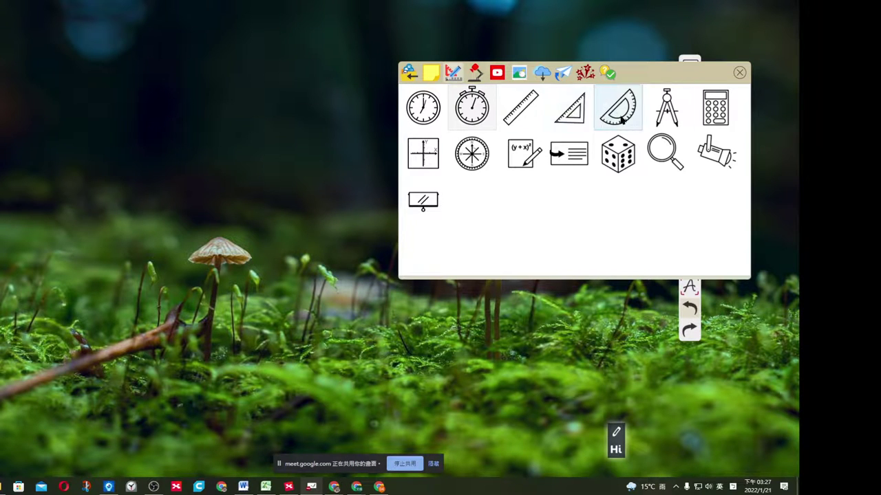
# Place the protractor on the left, extend it to a full circle, rotate to 26°, then close it.
pyautogui.moveTo(252, 160); pyautogui.dragTo(189, 141)
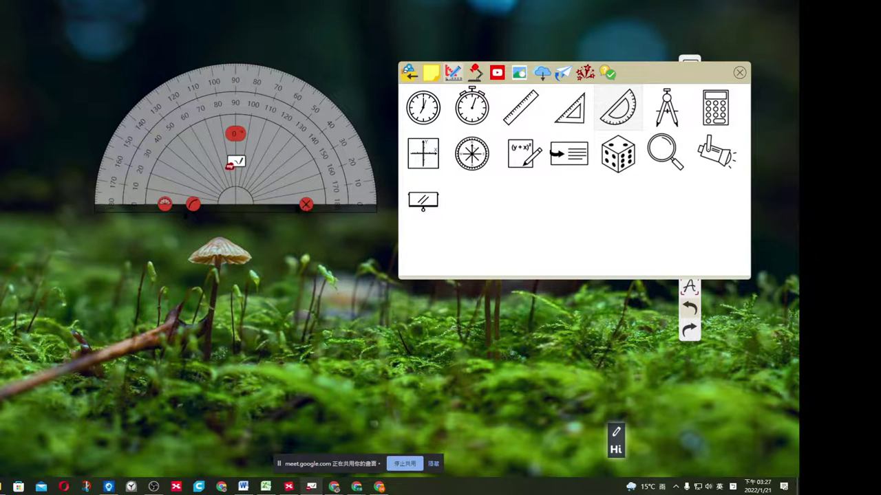
pyautogui.click(165, 204)
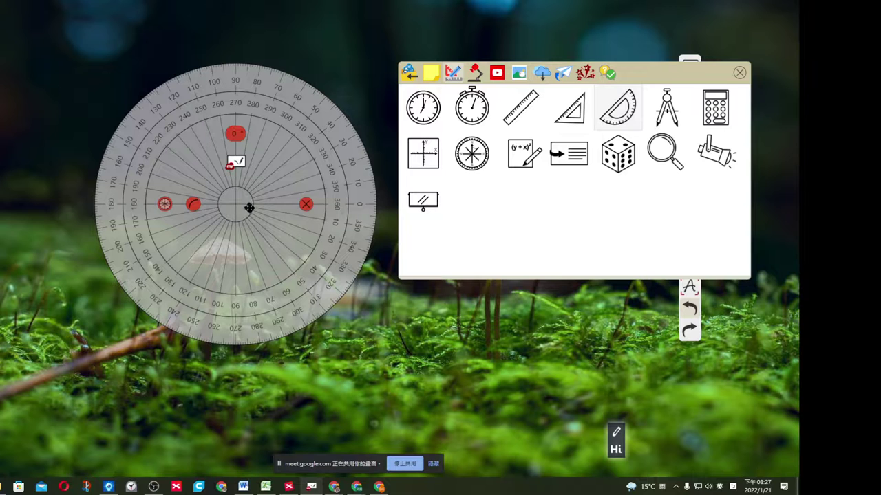
pyautogui.moveTo(167, 138); pyautogui.dragTo(103, 176)
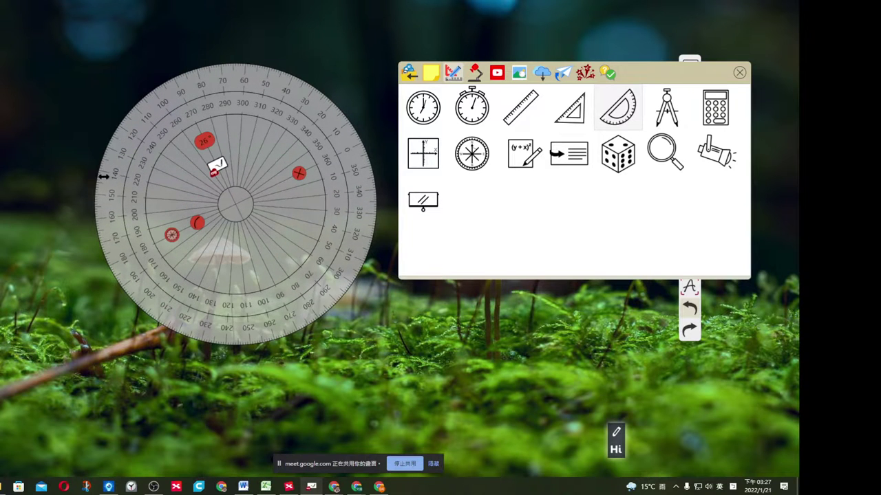
pyautogui.click(300, 175)
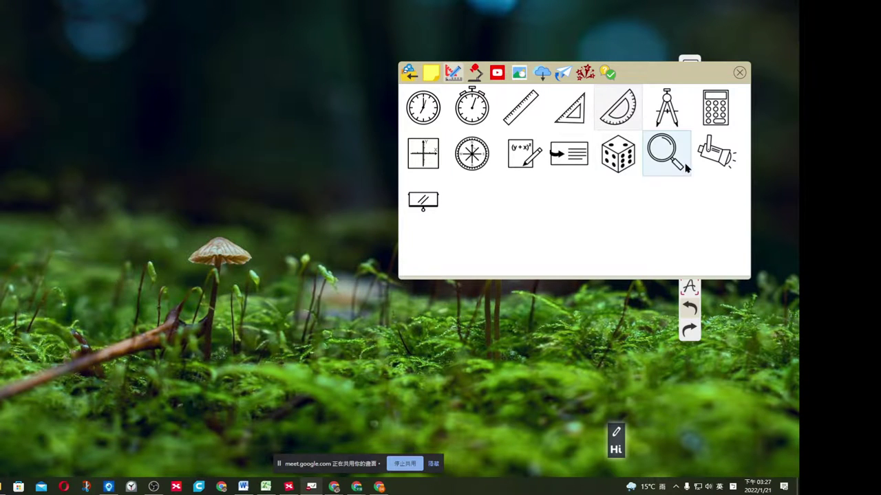
# Roll the dice, close it, and close the classroom tools palette.
pyautogui.click(627, 165)
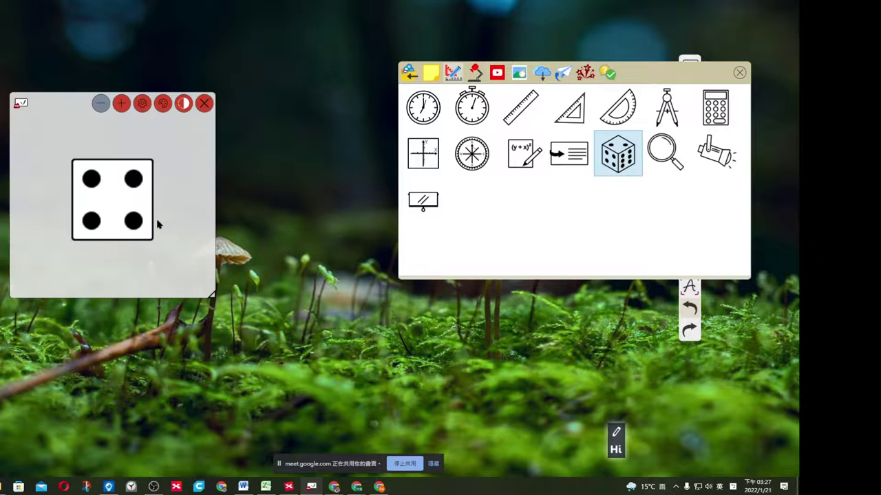
pyautogui.click(127, 193)
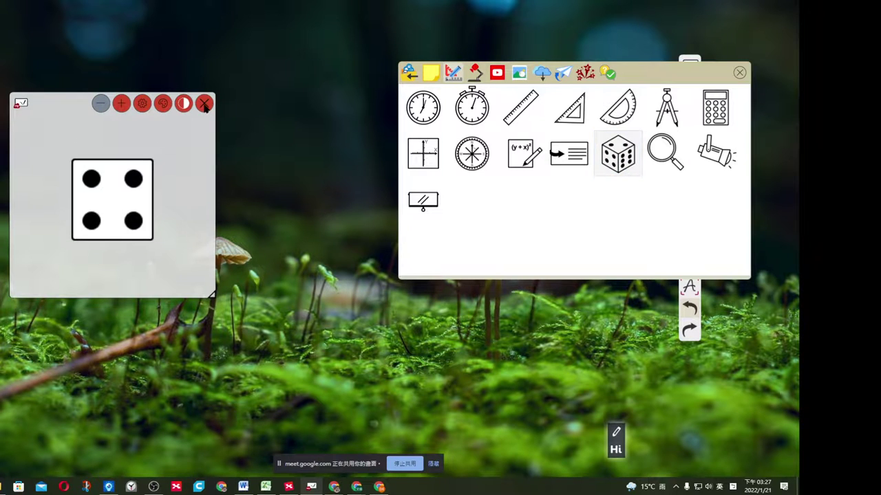
pyautogui.click(204, 104)
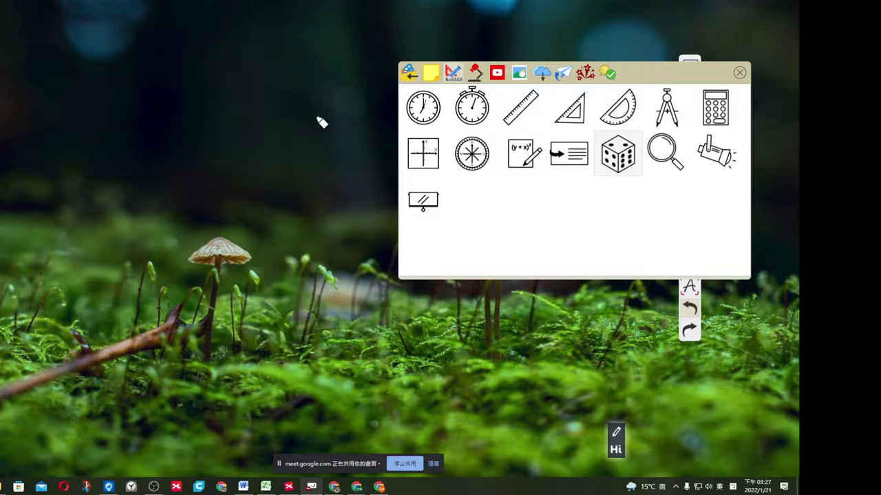
pyautogui.click(740, 74)
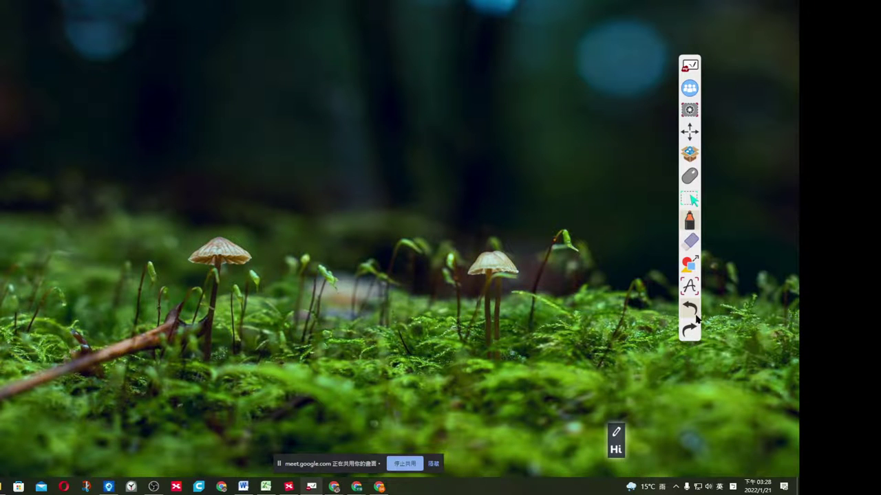
# Switch to the whiteboard's next page and draw an orange X and lines beside 模式識別 and 系統拆解.
pyautogui.click(691, 69)
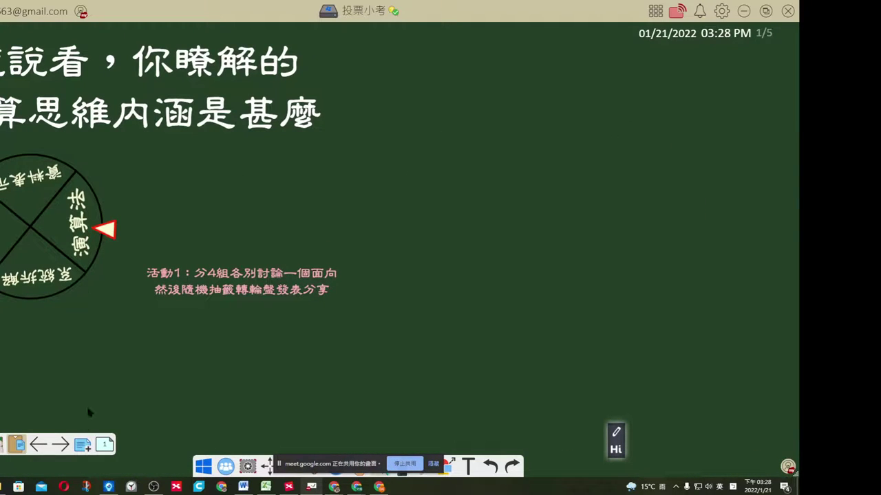
pyautogui.press('Right')
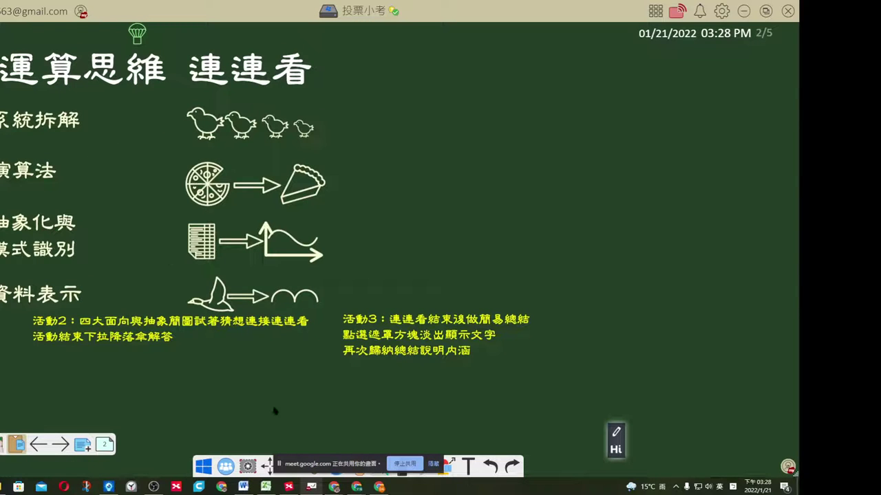
pyautogui.click(433, 463)
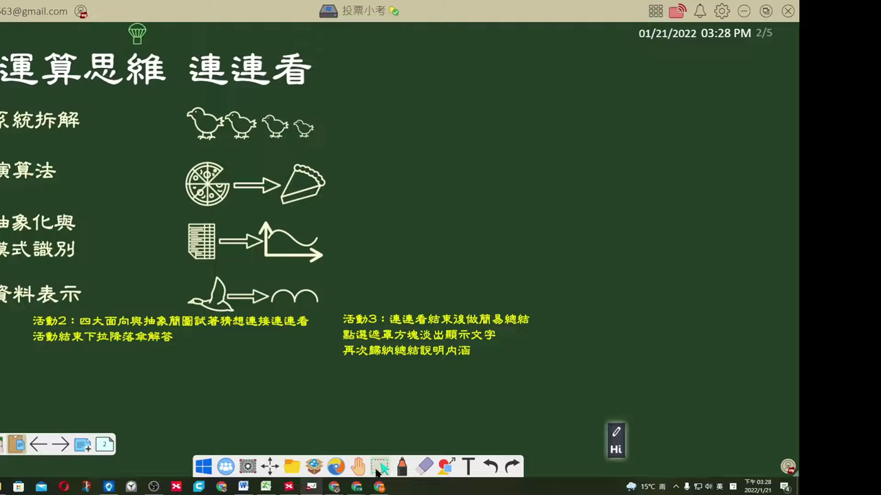
pyautogui.click(402, 467)
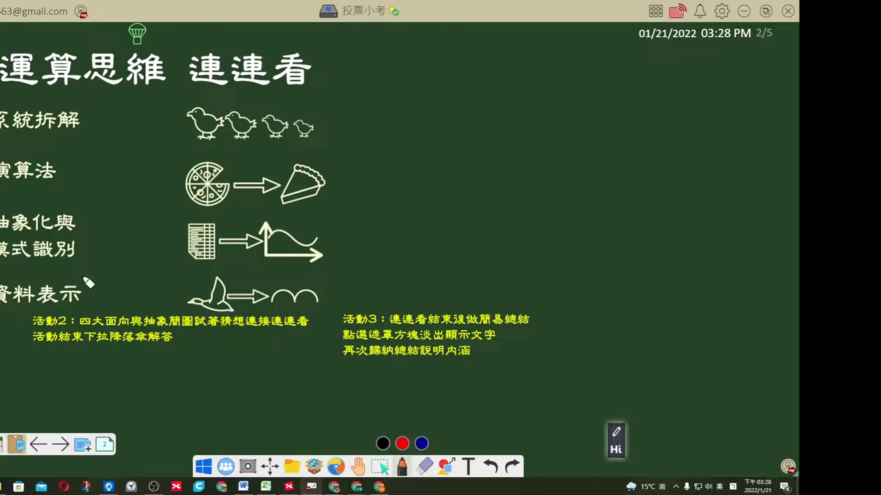
pyautogui.moveTo(83, 278)
pyautogui.mouseDown()
pyautogui.moveTo(137, 245)
pyautogui.moveTo(145, 278)
pyautogui.mouseUp()
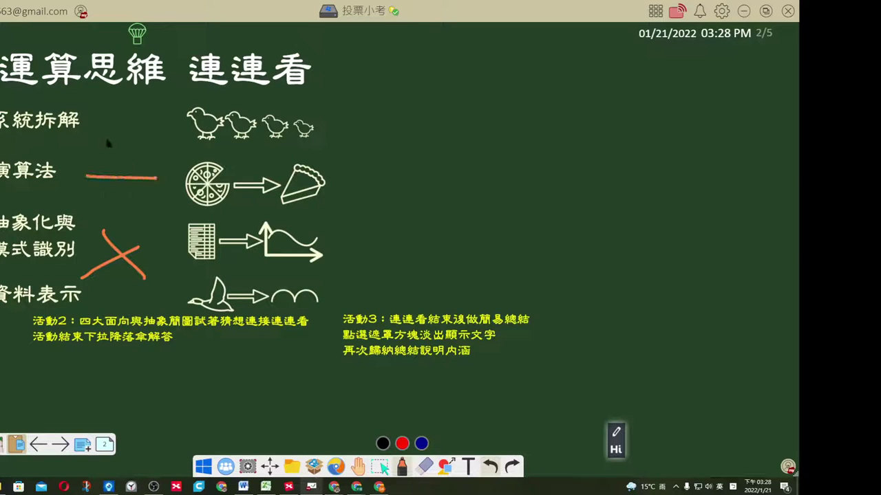
pyautogui.moveTo(95, 127); pyautogui.dragTo(157, 128)
pyautogui.moveTo(139, 39); pyautogui.dragTo(148, 80)
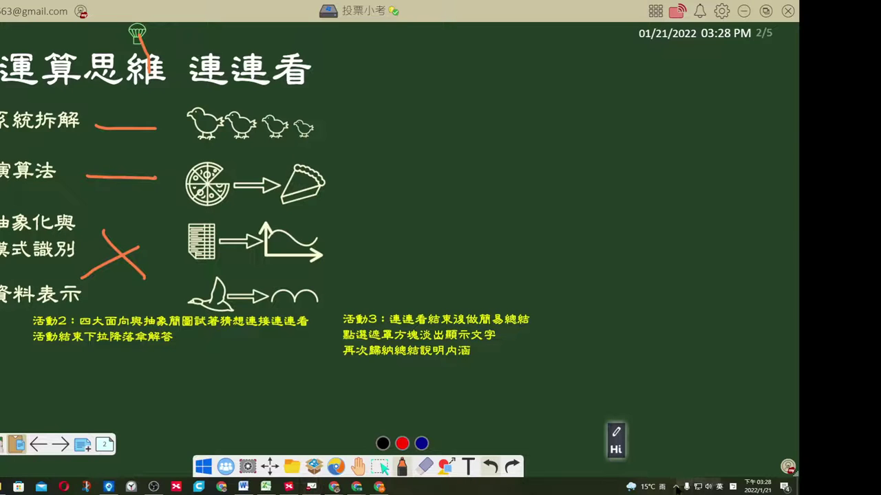
# Use the Hi tray icon's options to show the whiteboard full screen.
pyautogui.click(676, 487)
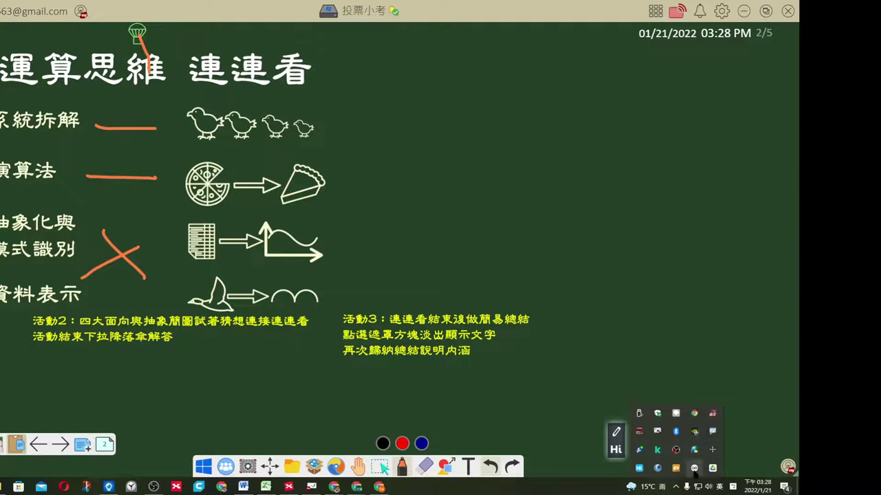
pyautogui.rightClick(640, 469)
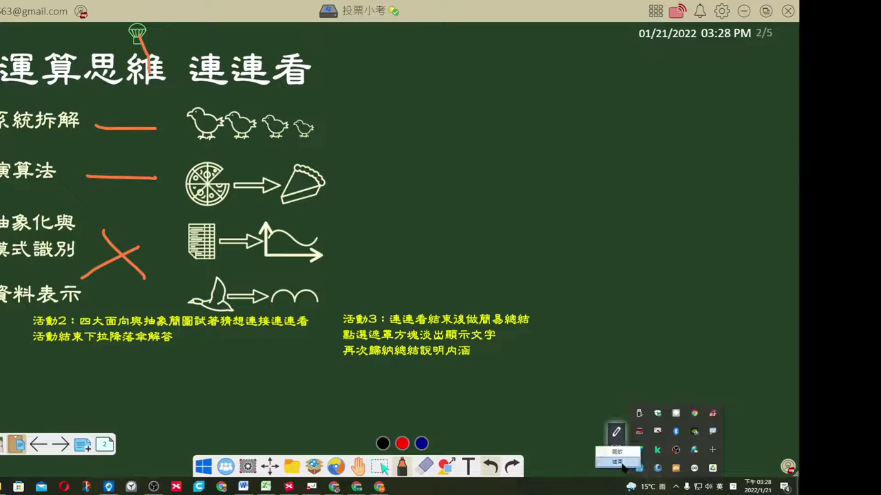
pyautogui.click(617, 462)
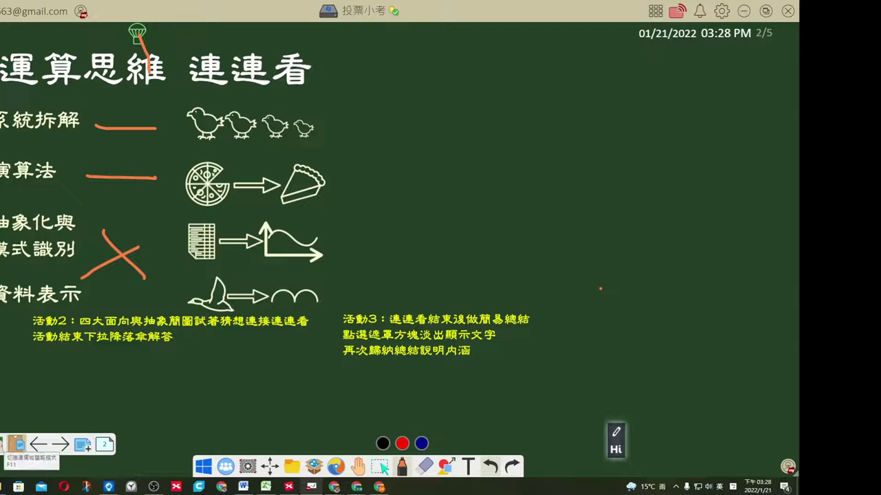
pyautogui.click(15, 445)
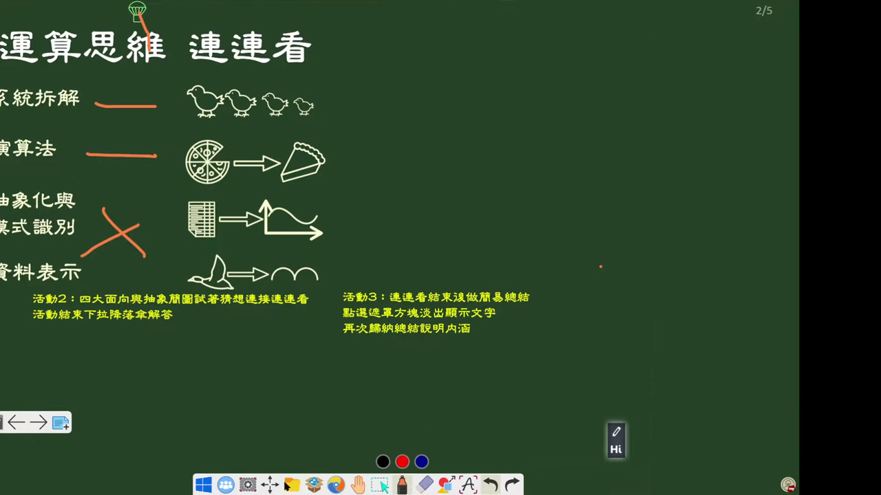
# Add orange strokes below the 演算法 line and near the parachute, plus a small dot.
pyautogui.click(381, 394)
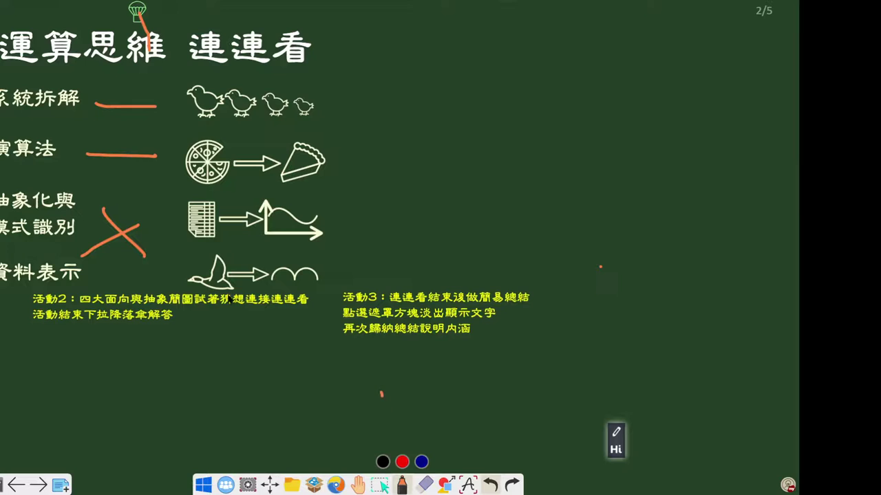
pyautogui.moveTo(123, 184); pyautogui.dragTo(125, 204)
pyautogui.moveTo(136, 31); pyautogui.dragTo(140, 17)
pyautogui.click(404, 485)
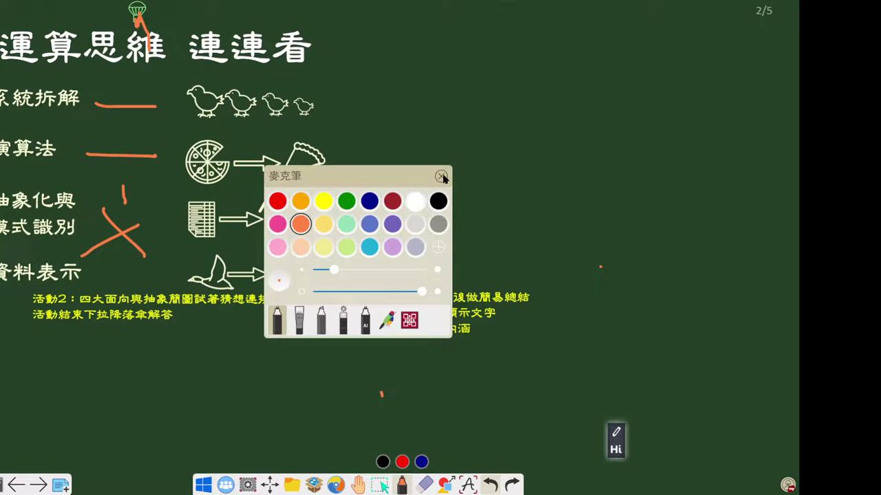
pyautogui.click(445, 174)
pyautogui.click(601, 166)
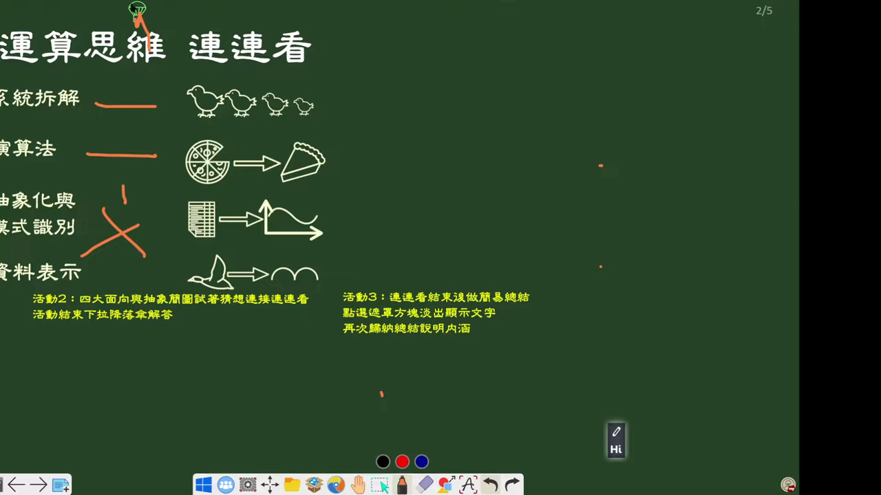
# Page forward, settle on slide 3, then return to the desktop.
pyautogui.click(40, 485)
pyautogui.click(40, 486)
pyautogui.click(15, 486)
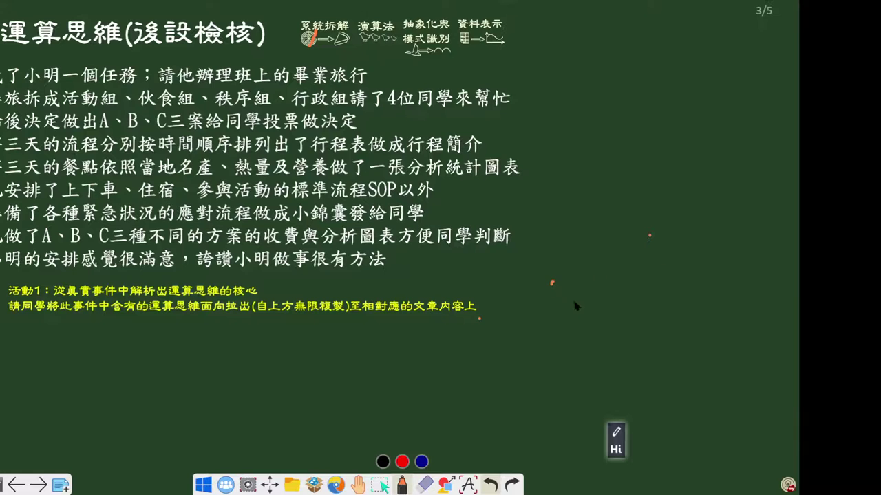
pyautogui.click(203, 486)
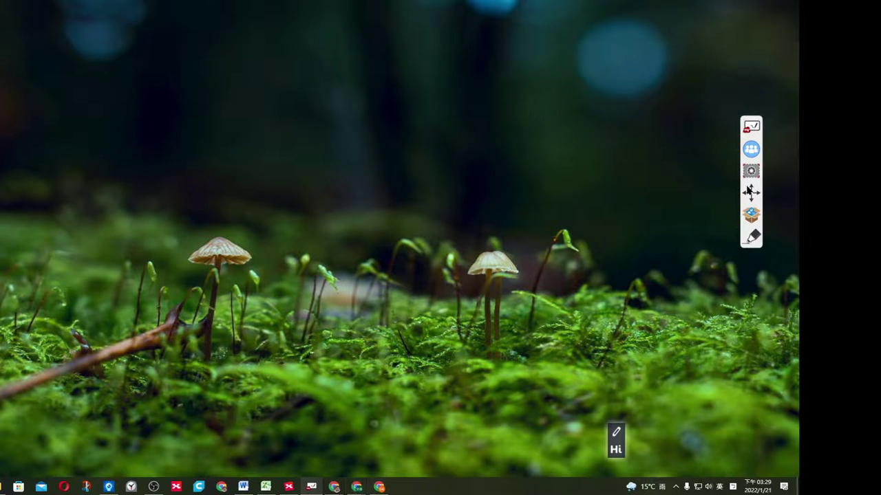
# Open and close HiTeach's screen capture tools, then bring the XMind window forward.
pyautogui.click(753, 174)
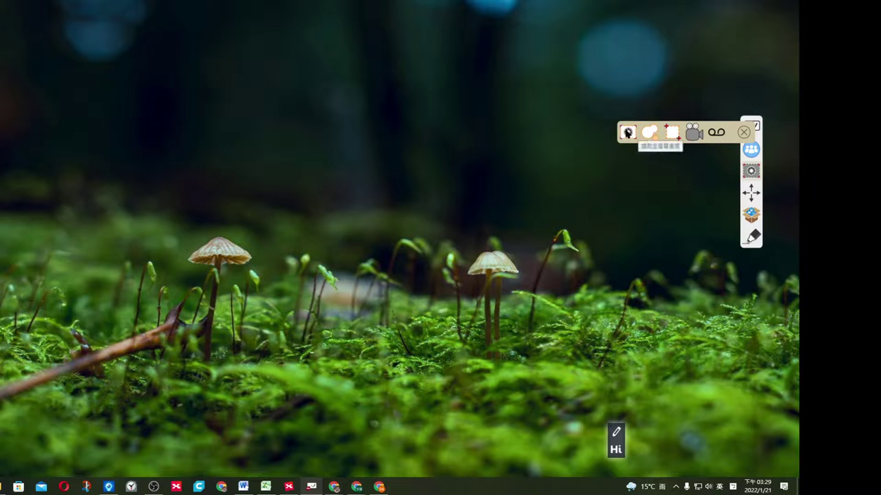
pyautogui.click(743, 132)
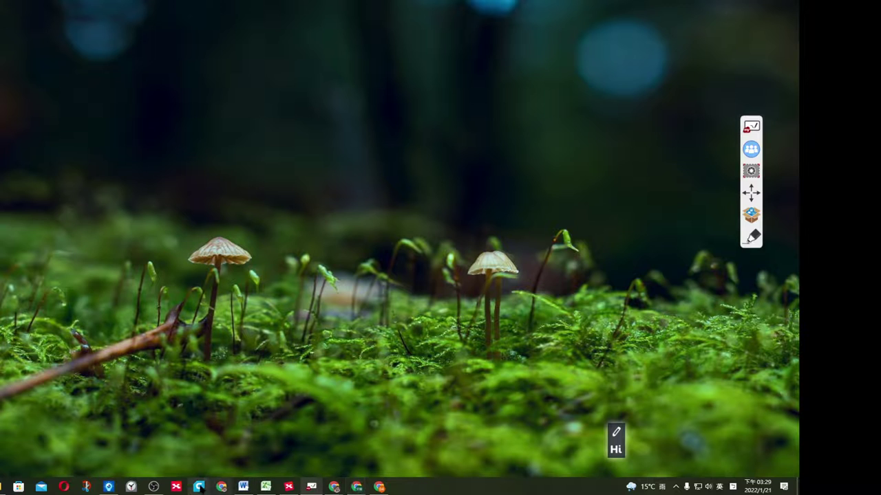
pyautogui.click(300, 458)
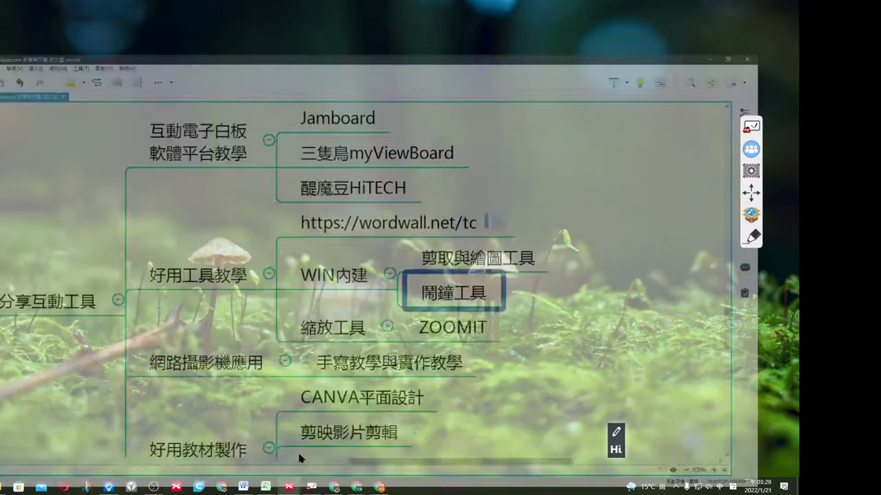
pyautogui.click(411, 194)
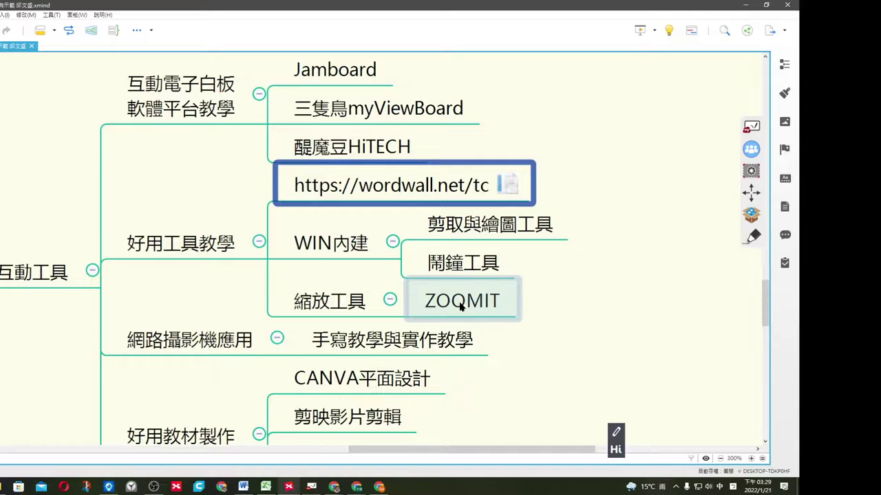
pyautogui.click(512, 304)
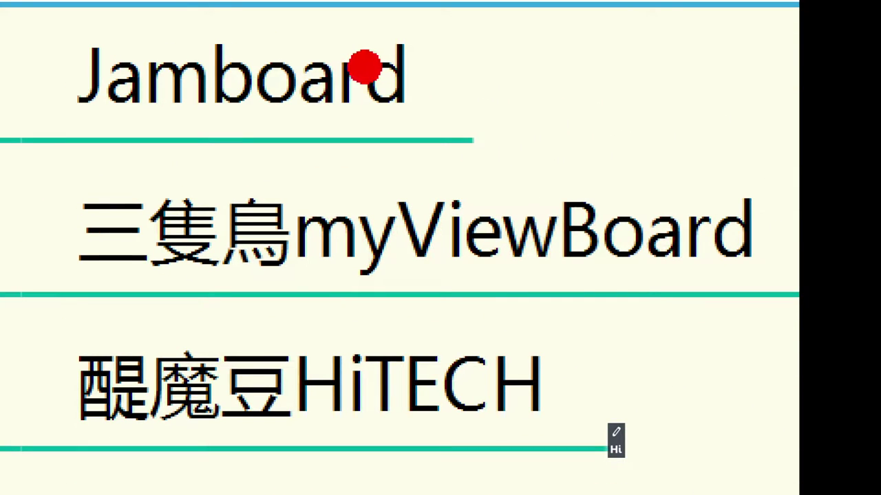
pyautogui.moveTo(203, 249)
pyautogui.mouseDown()
pyautogui.moveTo(10, 146)
pyautogui.moveTo(295, 314)
pyautogui.moveTo(148, 318)
pyautogui.mouseUp()
pyautogui.moveTo(618, 76)
pyautogui.mouseDown()
pyautogui.moveTo(798, 227)
pyautogui.moveTo(517, 272)
pyautogui.moveTo(708, 7)
pyautogui.moveTo(678, 51)
pyautogui.mouseUp()
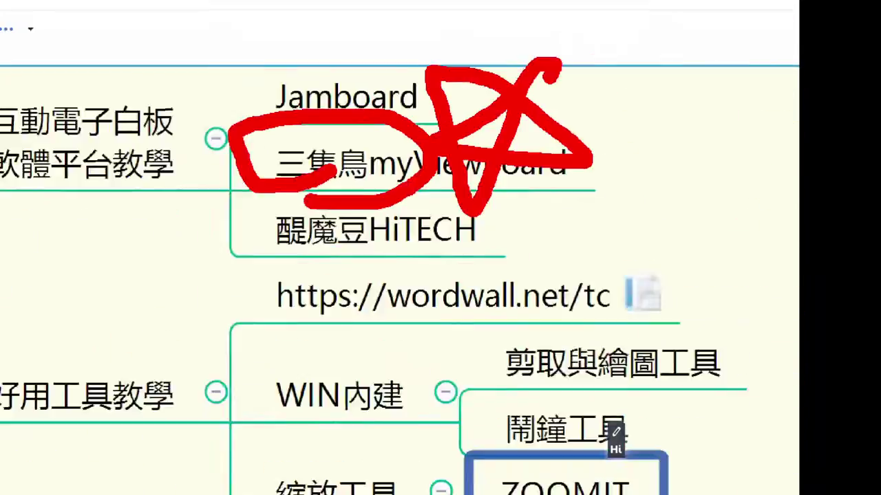
pyautogui.press('Escape')
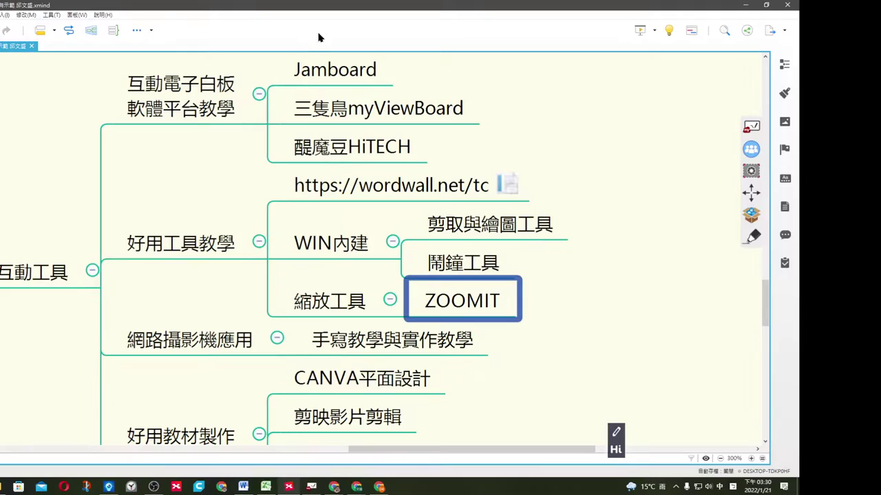
pyautogui.click(588, 151)
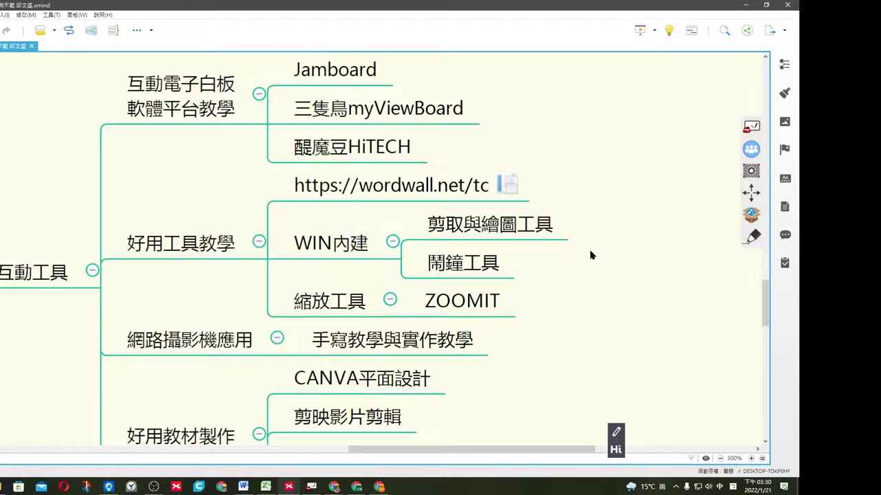
# Restore XMind to a window, drag the Zoom shortcut to the top-left corner, then maximise XMind.
pyautogui.doubleClick(256, 7)
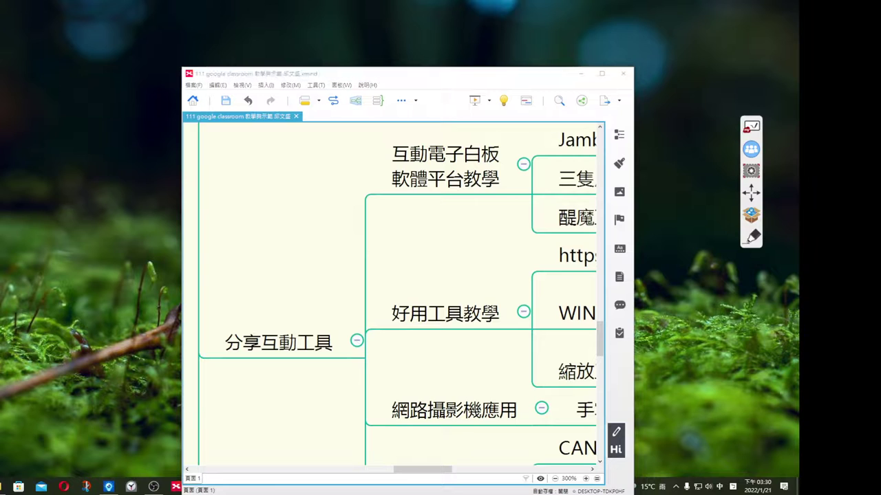
pyautogui.moveTo(1, 72); pyautogui.dragTo(60, 93)
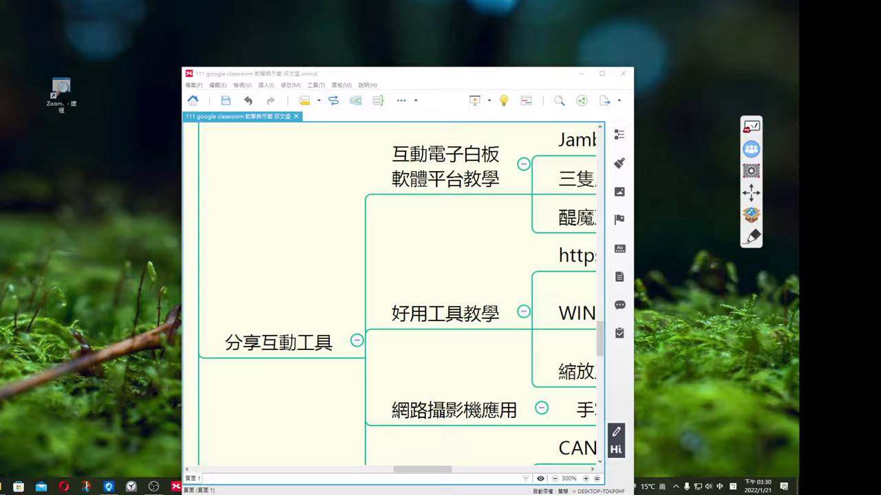
pyautogui.moveTo(61, 93); pyautogui.dragTo(0, 42)
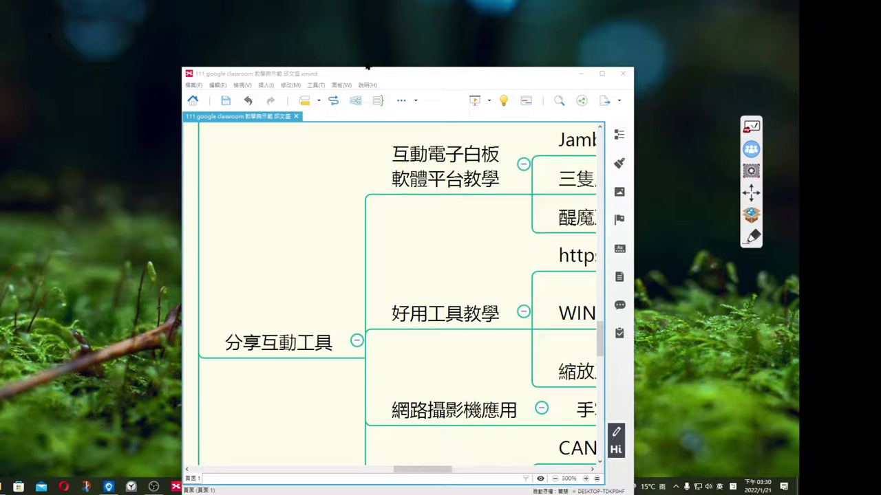
pyautogui.click(600, 73)
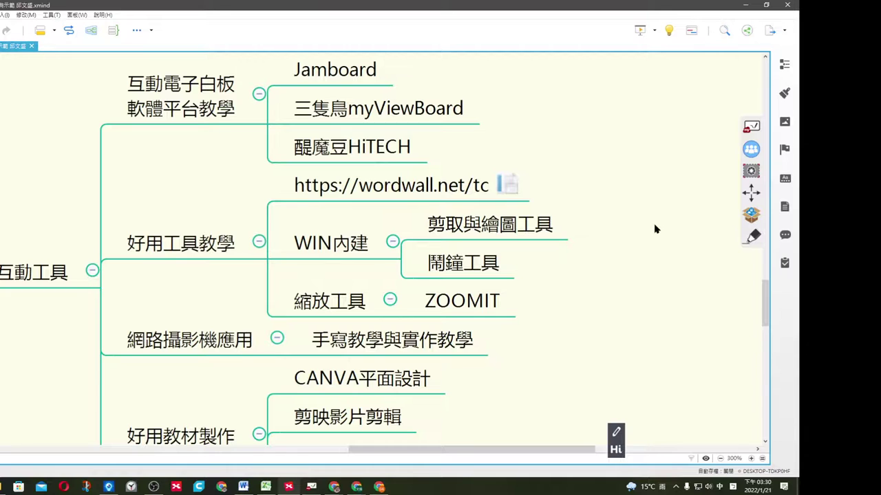
# Step through the ZOOMIT, OBS桌面錄影 and youtube線上影片 nodes, then show Chrome's window list.
pyautogui.click(470, 313)
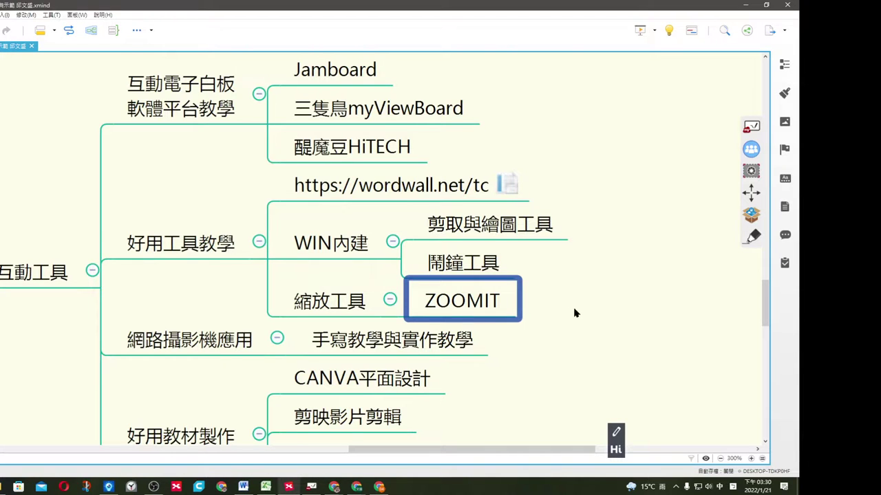
pyautogui.scroll(-3, 575, 313)
pyautogui.click(601, 320)
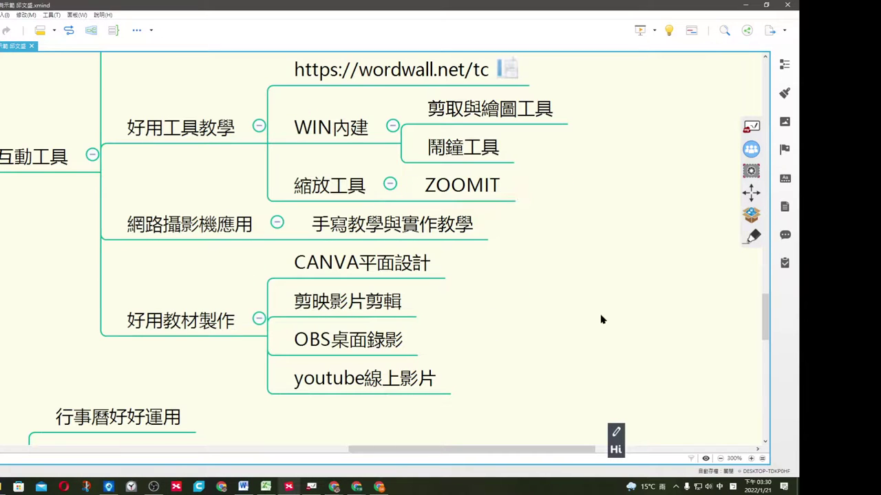
pyautogui.click(414, 339)
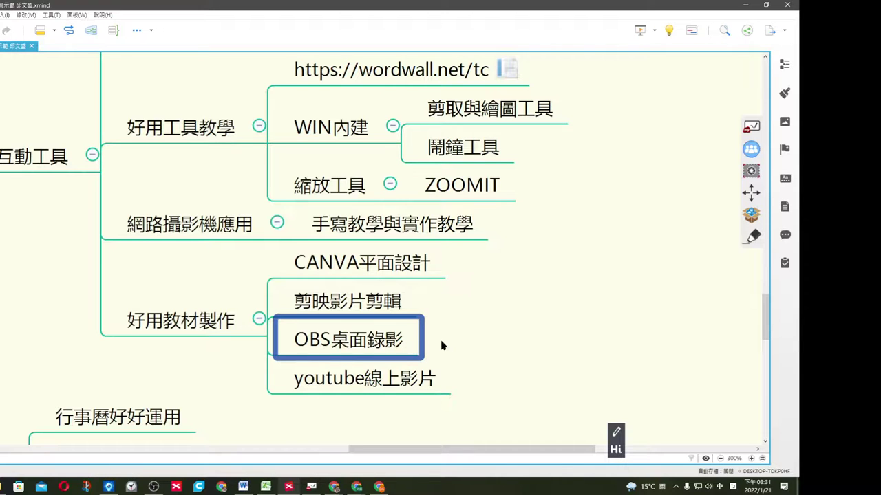
pyautogui.click(406, 391)
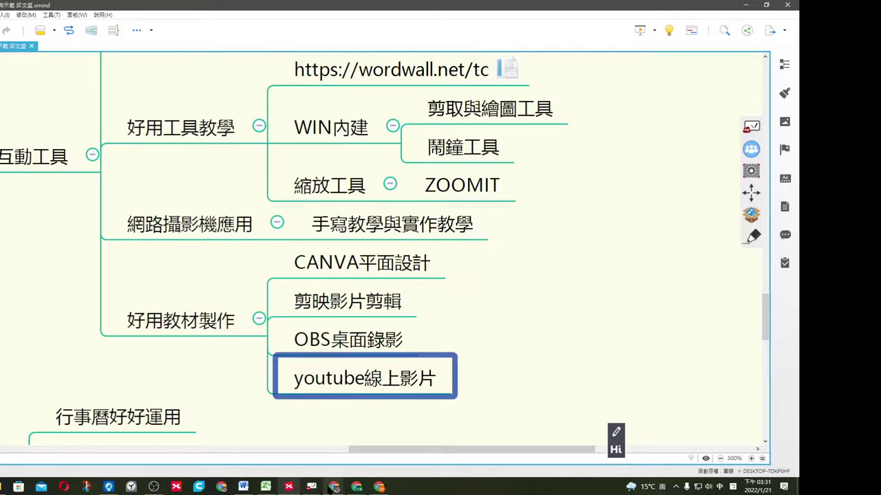
pyautogui.click(331, 486)
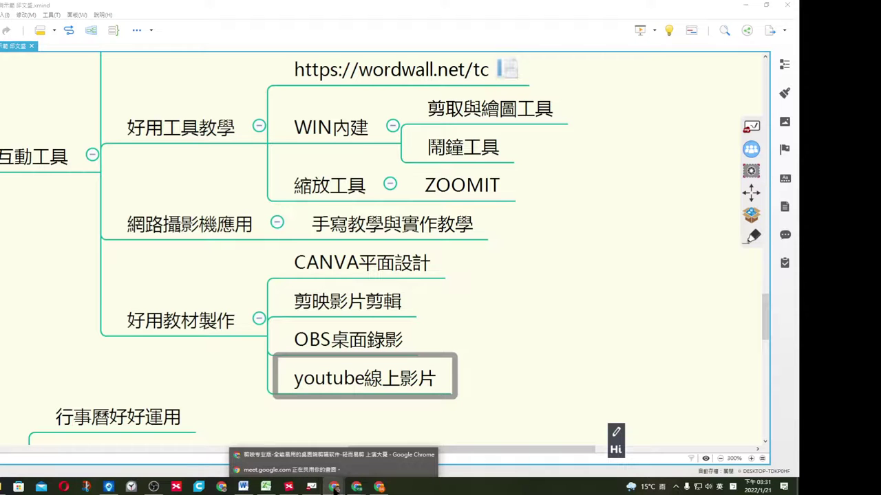
# Open YouTube in a new Chrome tab from Google apps and go to your channel.
pyautogui.click(298, 455)
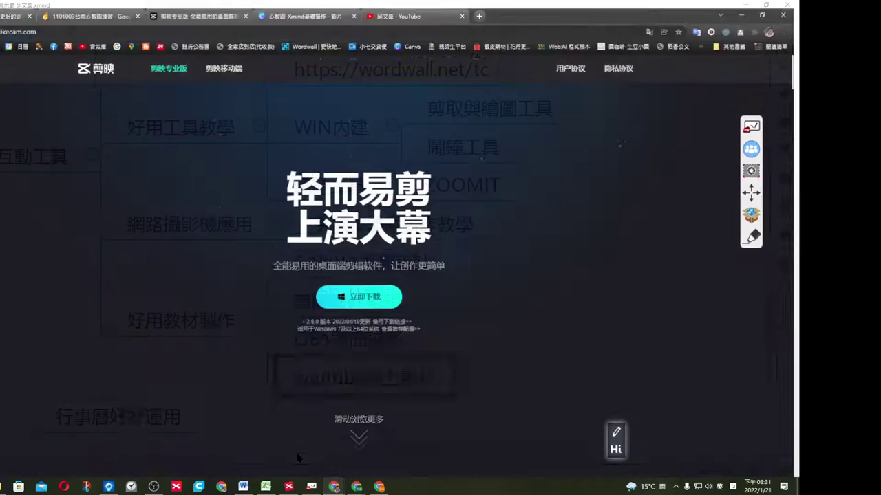
pyautogui.click(478, 15)
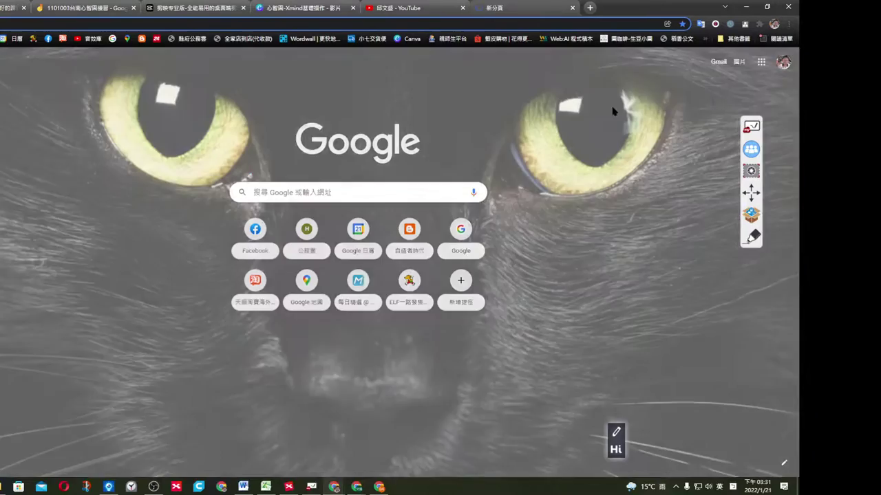
pyautogui.click(761, 62)
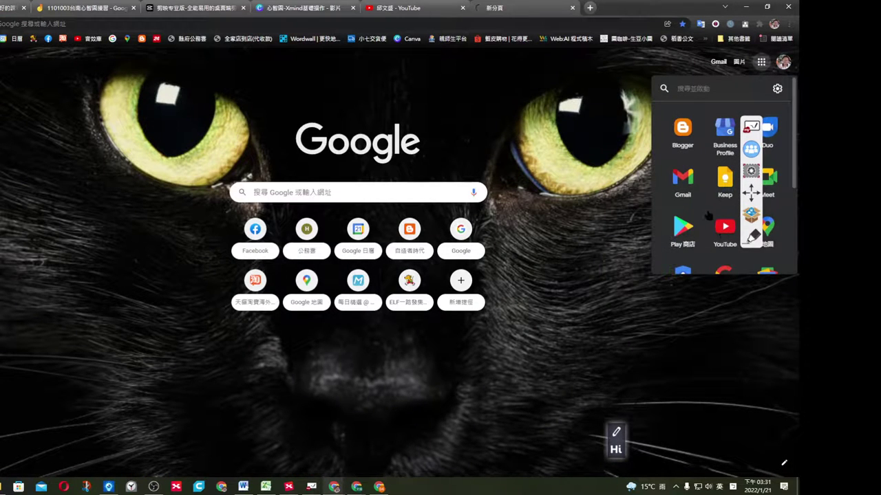
pyautogui.click(719, 230)
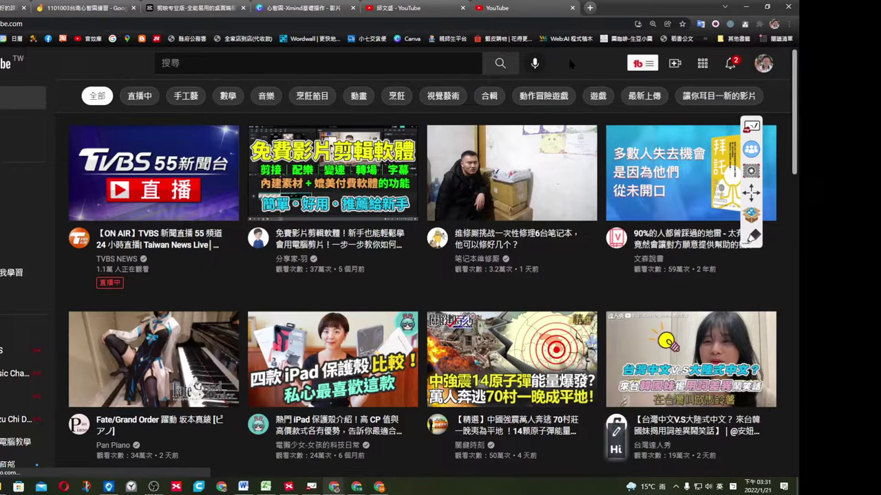
pyautogui.click(758, 66)
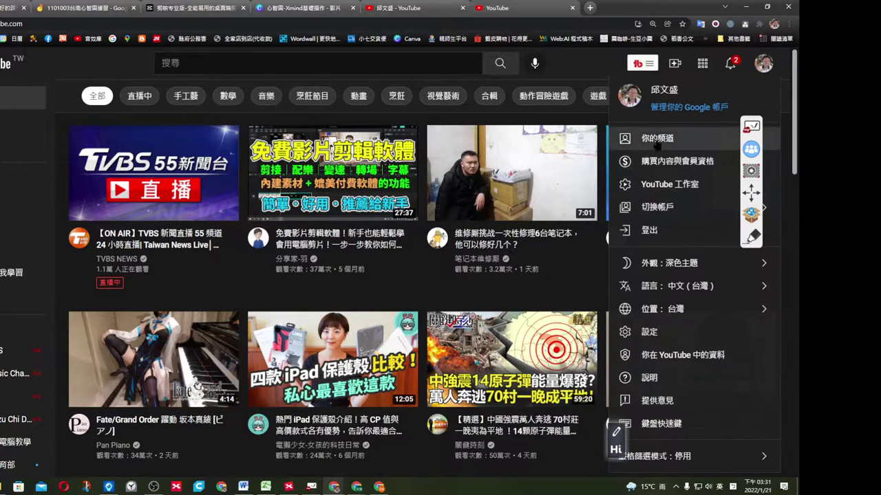
pyautogui.click(683, 141)
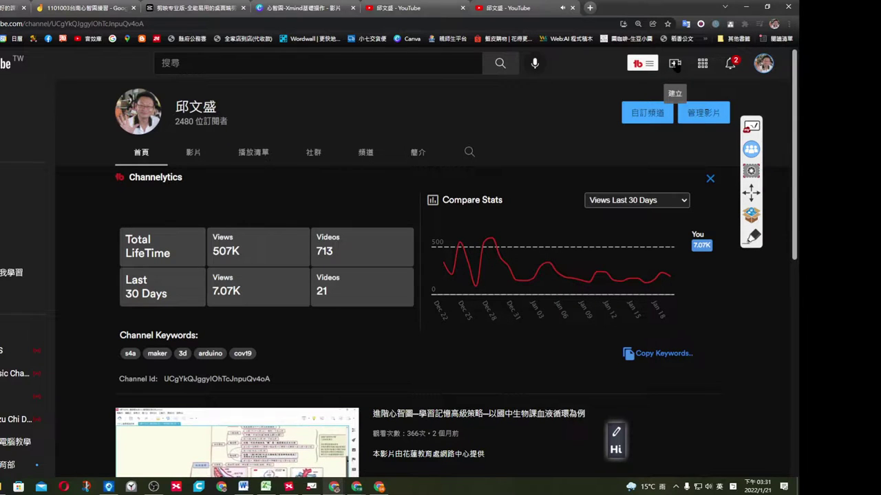
# Play the channel's featured video, close its tab, and choose Create > Upload video.
pyautogui.click(234, 427)
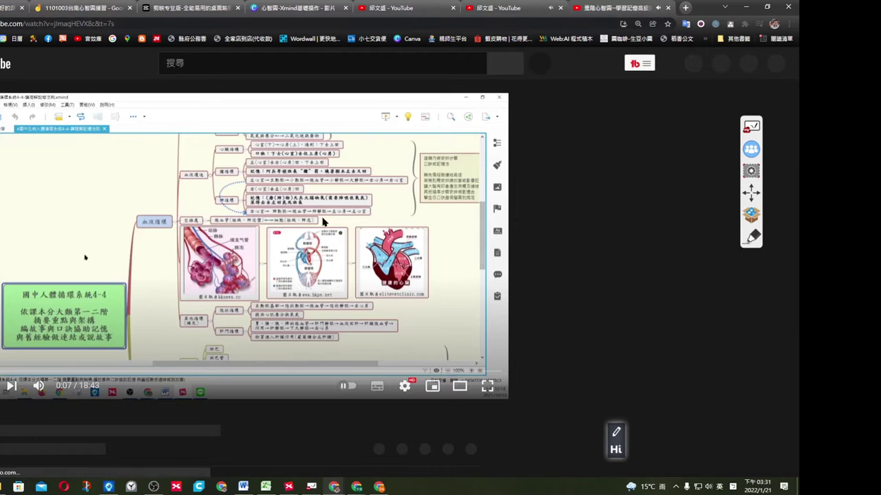
pyautogui.click(667, 7)
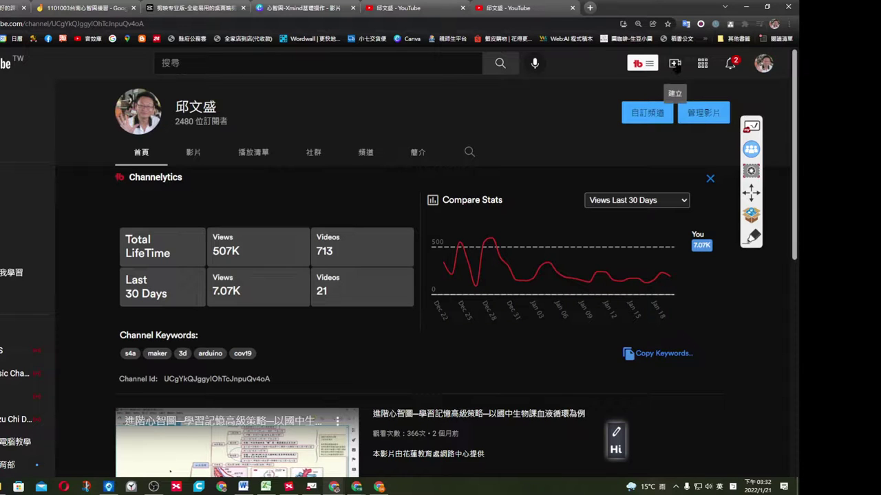
pyautogui.click(674, 62)
pyautogui.click(707, 91)
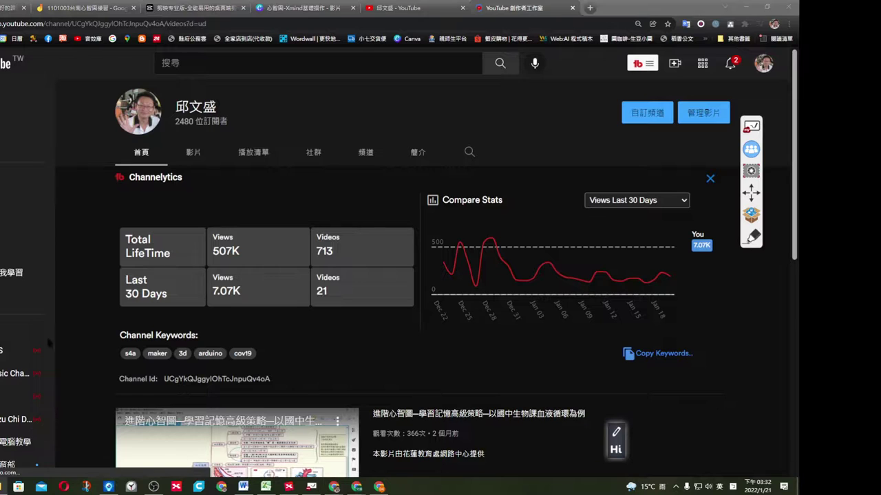
pyautogui.hotkey('alt', 'Tab')
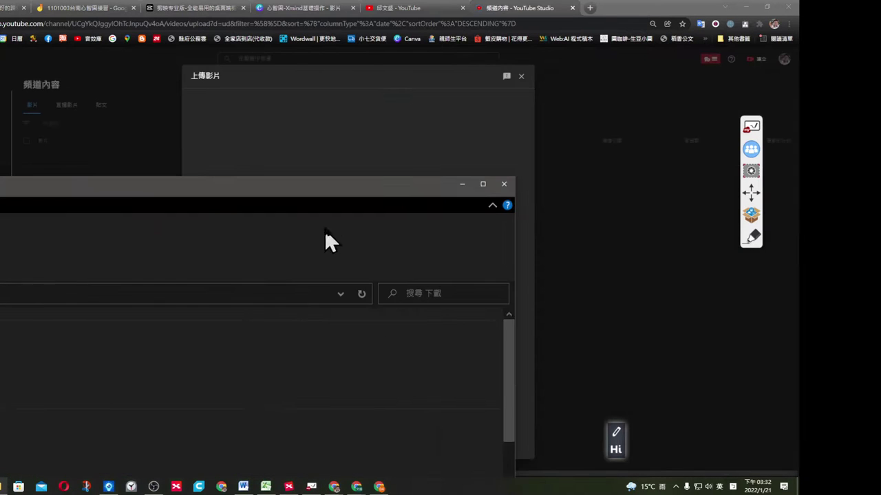
pyautogui.moveTo(529, 264); pyautogui.dragTo(629, 221)
pyautogui.moveTo(407, 336)
pyautogui.mouseDown()
pyautogui.moveTo(320, 182)
pyautogui.moveTo(415, 313)
pyautogui.moveTo(416, 335)
pyautogui.mouseUp()
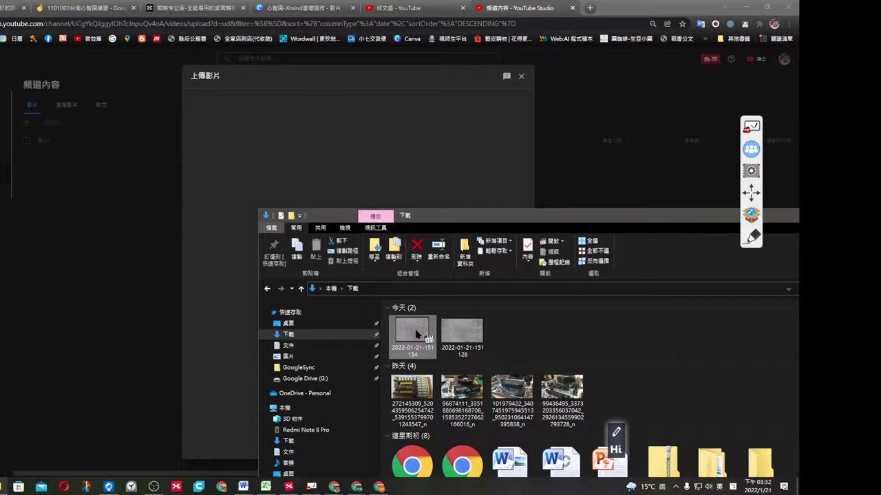
pyautogui.moveTo(573, 220); pyautogui.dragTo(241, 178)
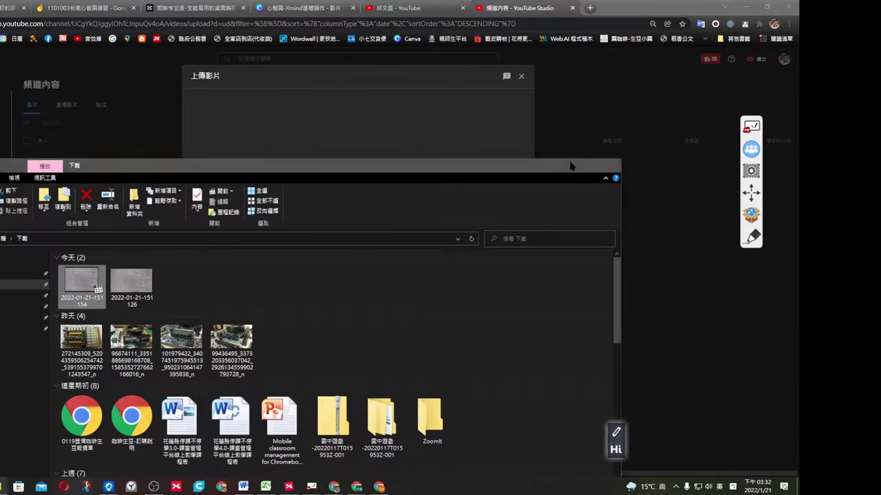
pyautogui.click(562, 165)
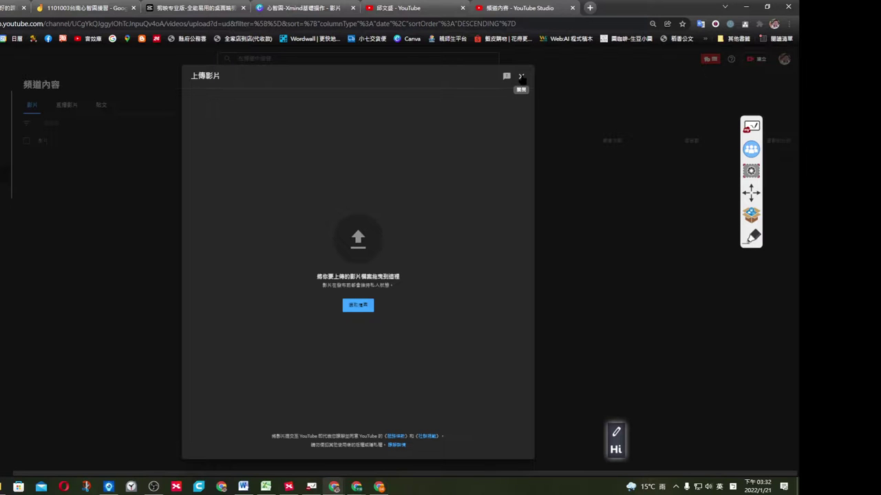
pyautogui.click(521, 78)
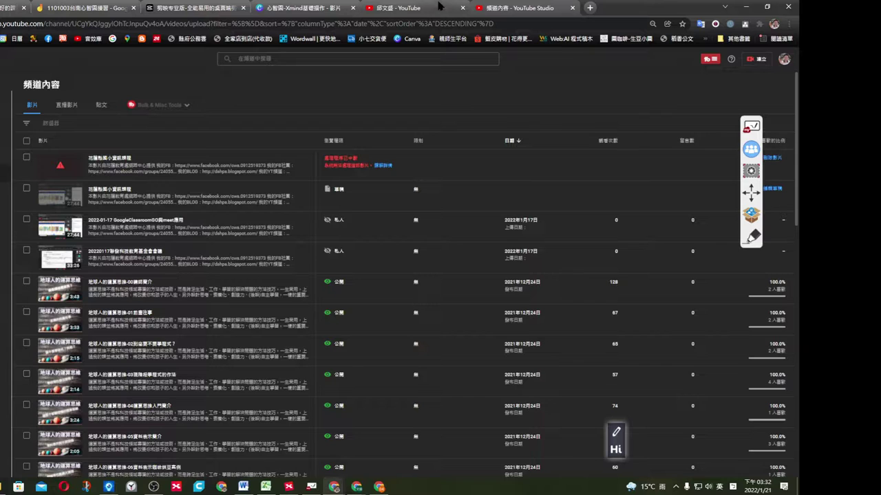
pyautogui.click(288, 487)
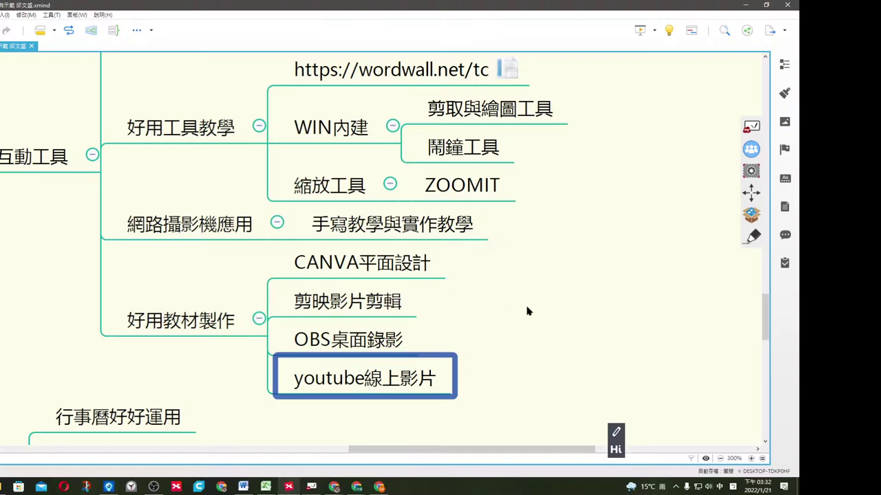
# Scroll up and down through the mind map's lower branches.
pyautogui.scroll(1, 521, 307)
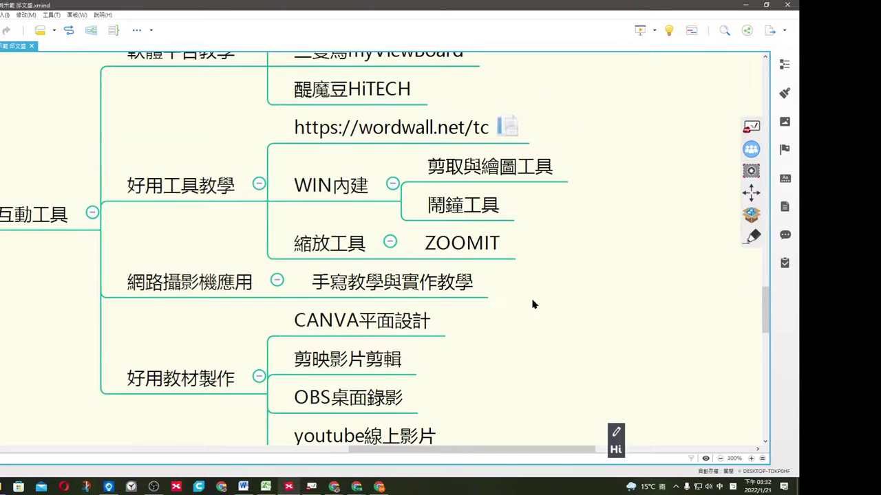
pyautogui.scroll(1, 533, 303)
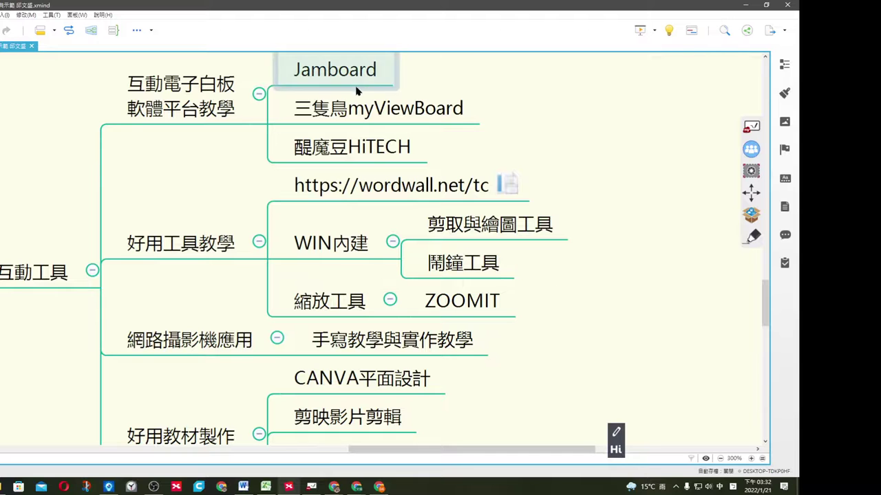
pyautogui.scroll(-4, 472, 282)
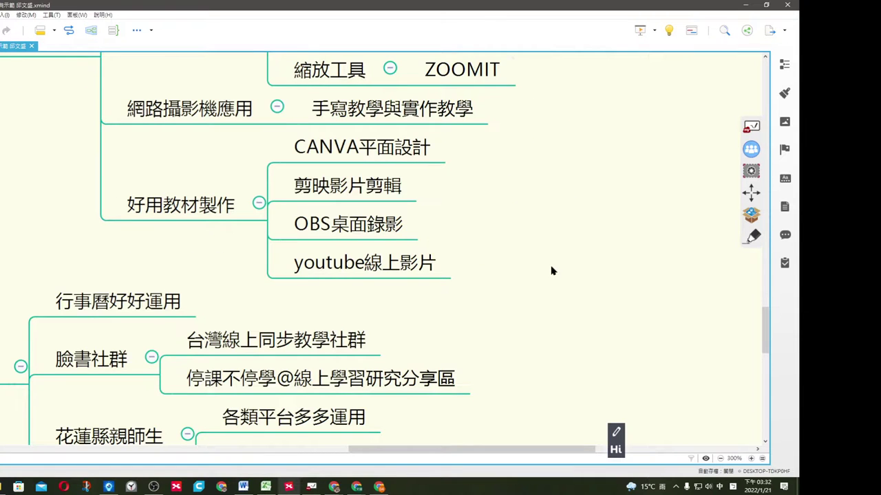
pyautogui.scroll(2, 552, 271)
pyautogui.scroll(-4, 478, 251)
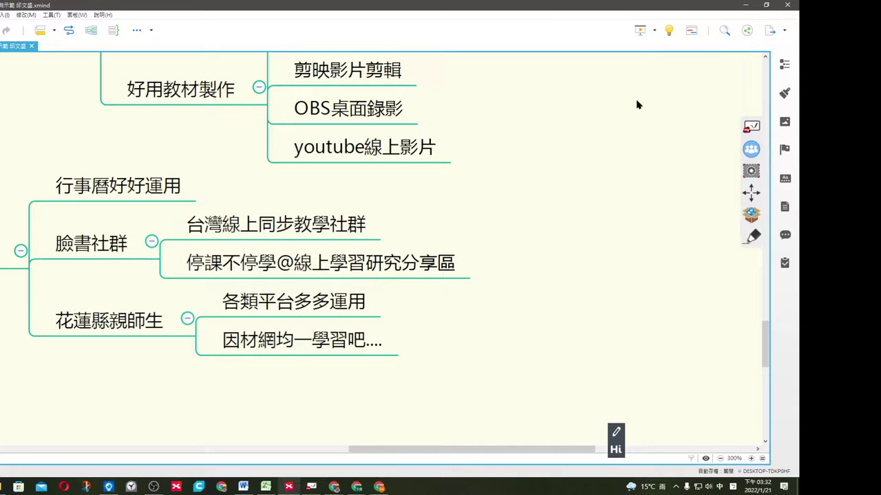
# Minimize XMind and Chrome, then restore the 「111-601」的成績單 grades window.
pyautogui.click(745, 4)
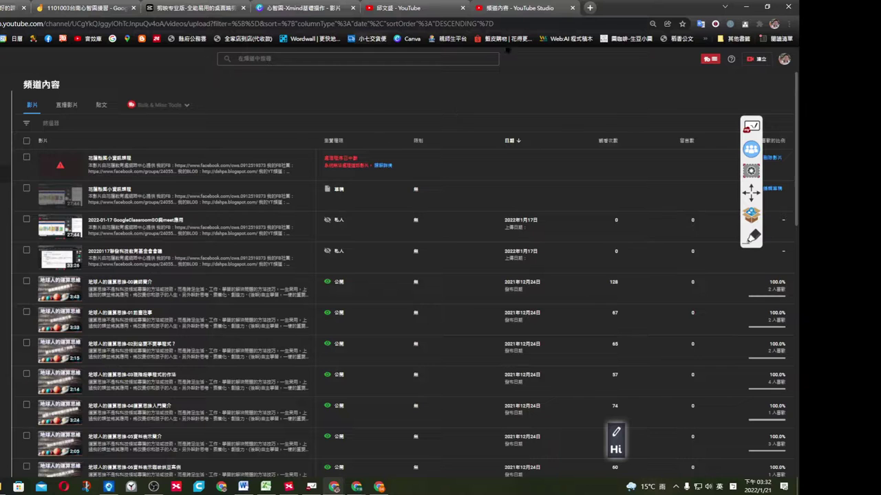
pyautogui.click(745, 7)
pyautogui.moveTo(356, 486)
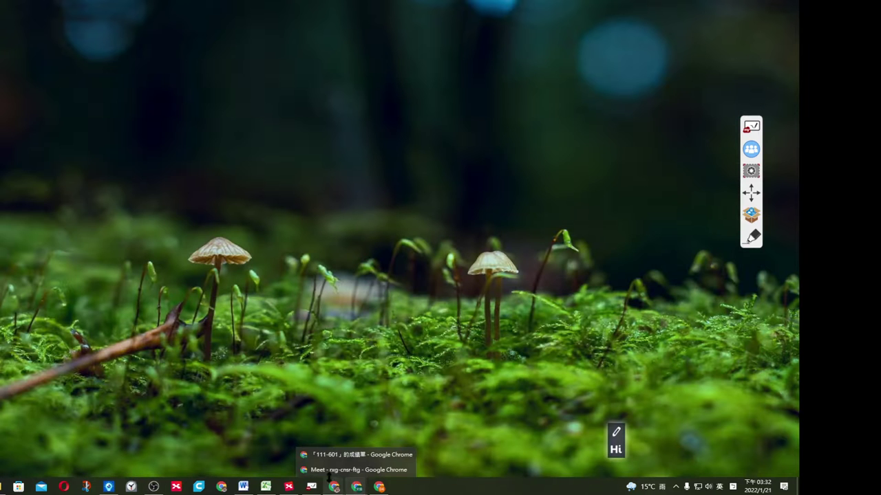
pyautogui.click(326, 454)
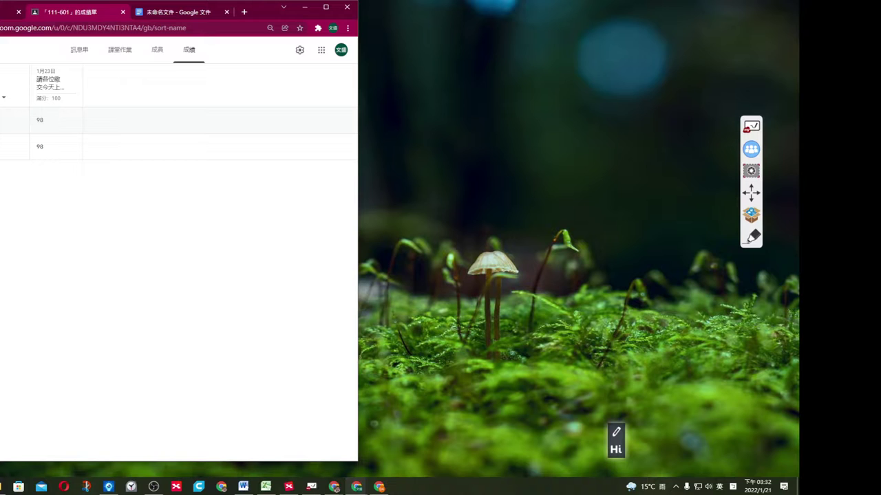
# Open class 111-601 from Classes, then its calendar showing 繳交大綱 due Thursday the 20th.
pyautogui.click(1, 50)
pyautogui.click(20, 77)
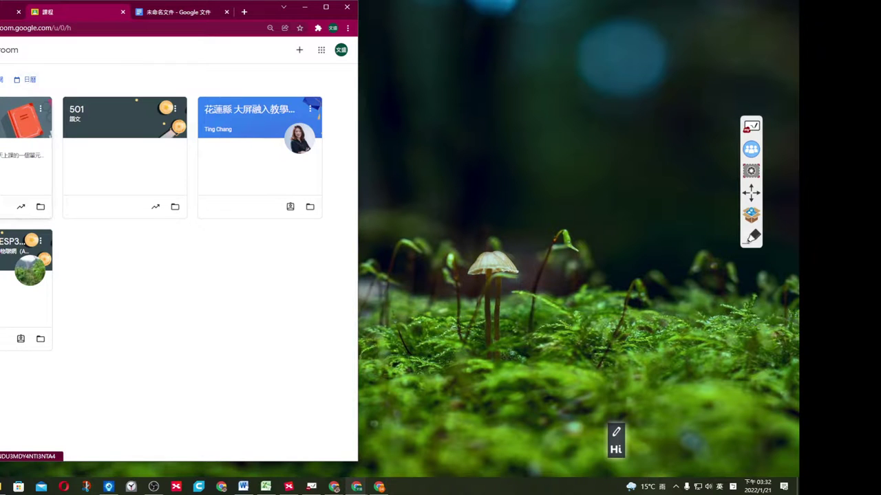
pyautogui.click(15, 109)
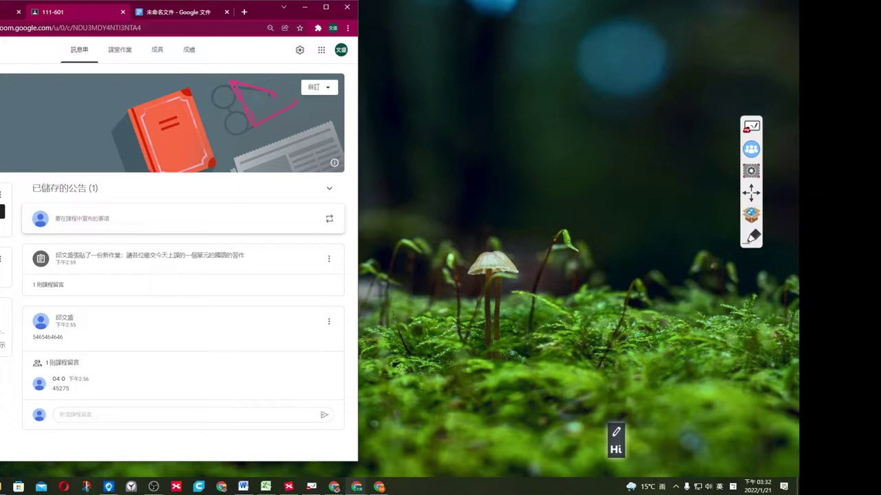
pyautogui.click(7, 49)
pyautogui.click(11, 102)
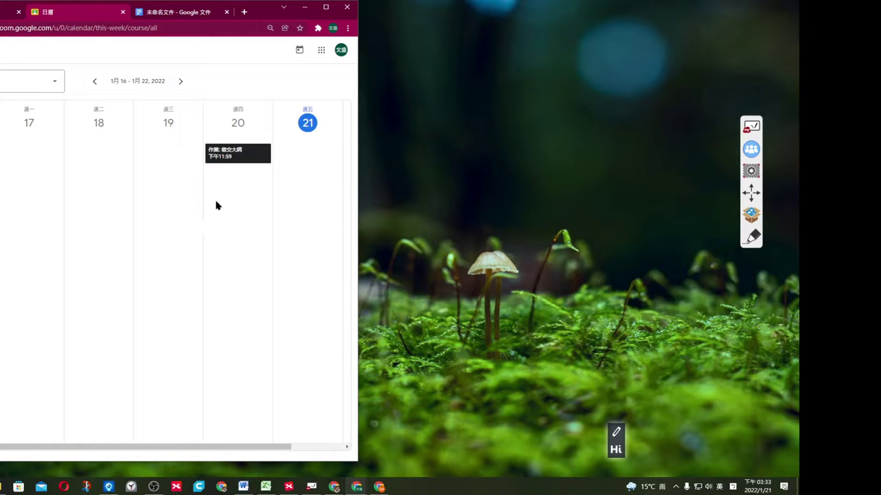
# Check next week's calendar, return to the current week, then switch to the new tab page.
pyautogui.click(180, 81)
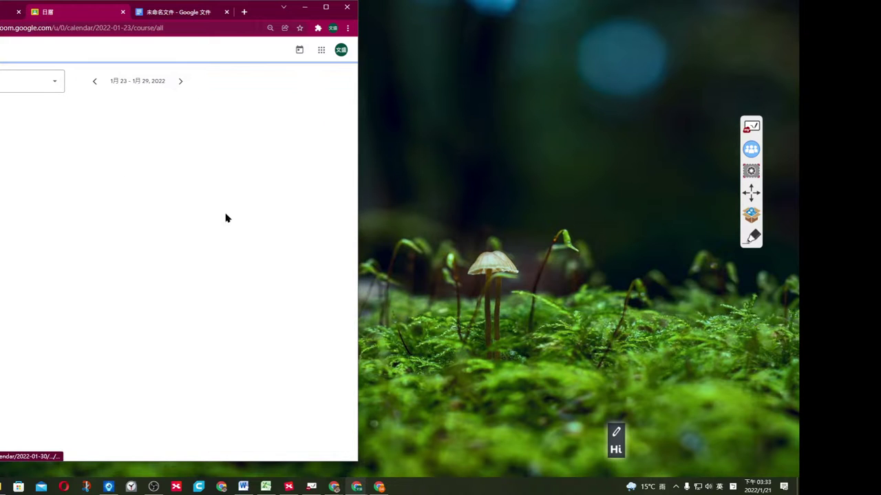
pyautogui.click(91, 82)
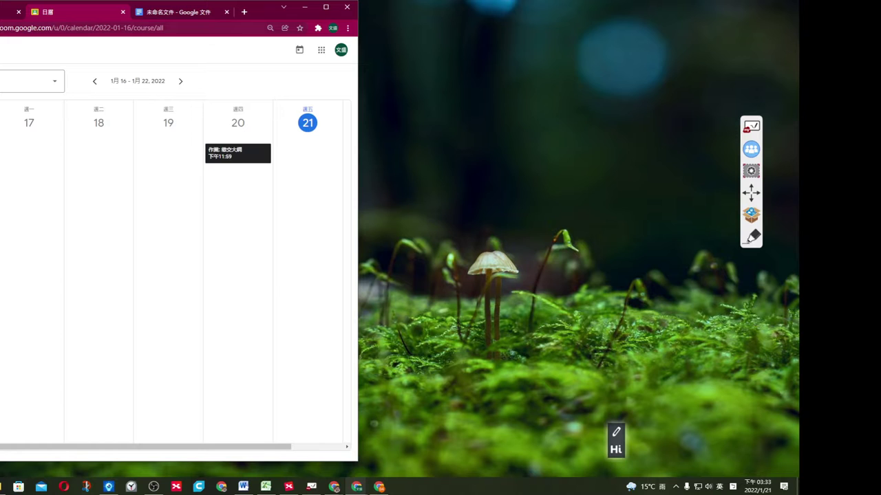
pyautogui.hotkey('ctrl', 'shift', 'Tab')
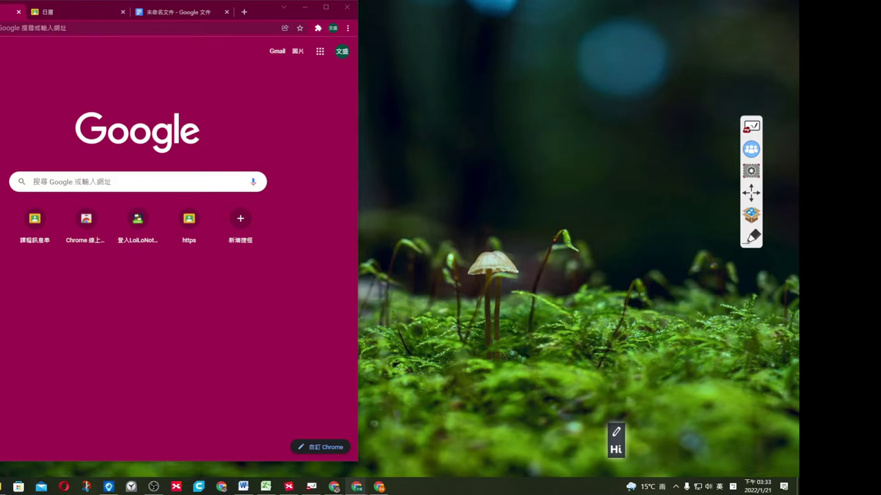
# Bring the Google Meet call forward, enlarge it to full screen, then restore it down.
pyautogui.hotkey('alt', 'Tab')
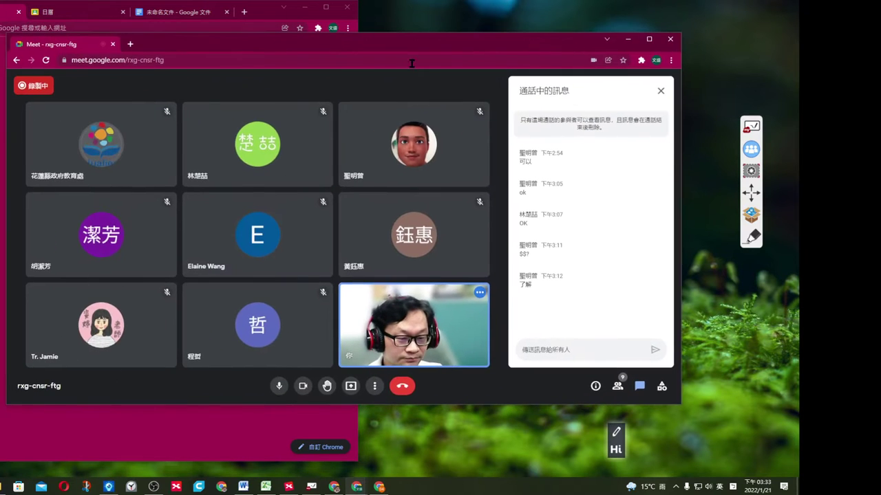
pyautogui.click(649, 42)
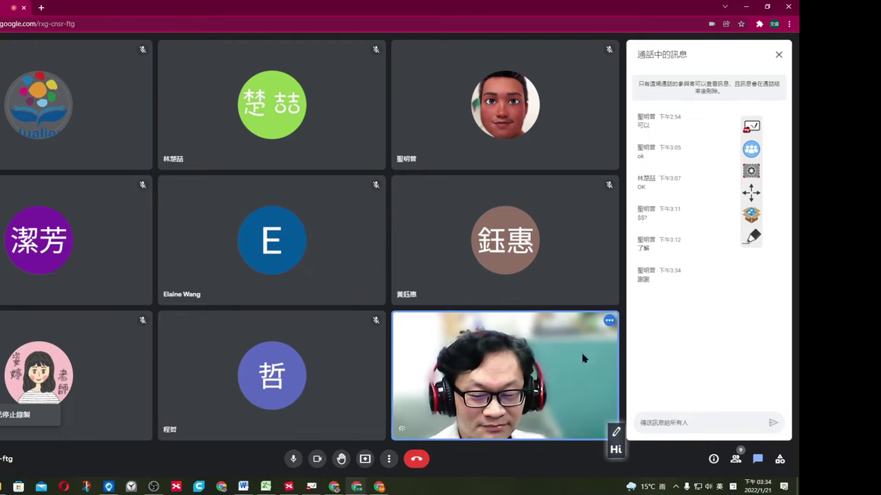
pyautogui.moveTo(267, 394)
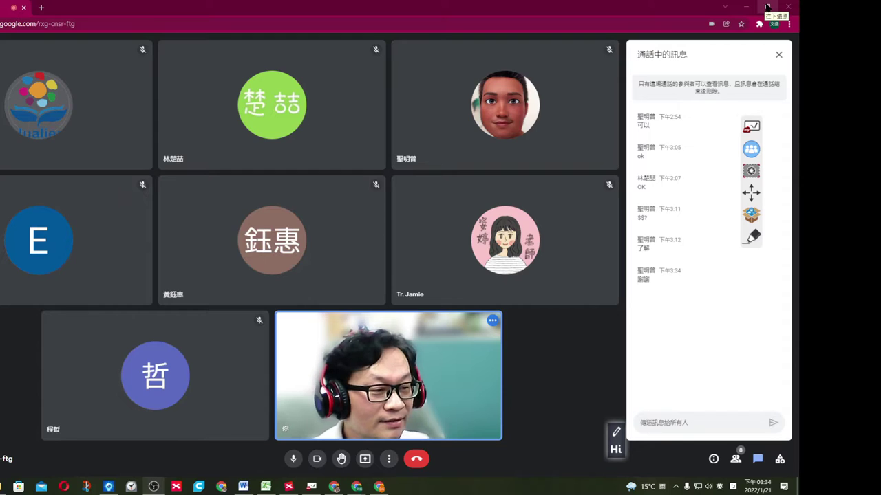
pyautogui.click(767, 7)
# Move the call window aside and open File Explorer on the Downloads folder.
pyautogui.moveTo(479, 46); pyautogui.dragTo(561, 35)
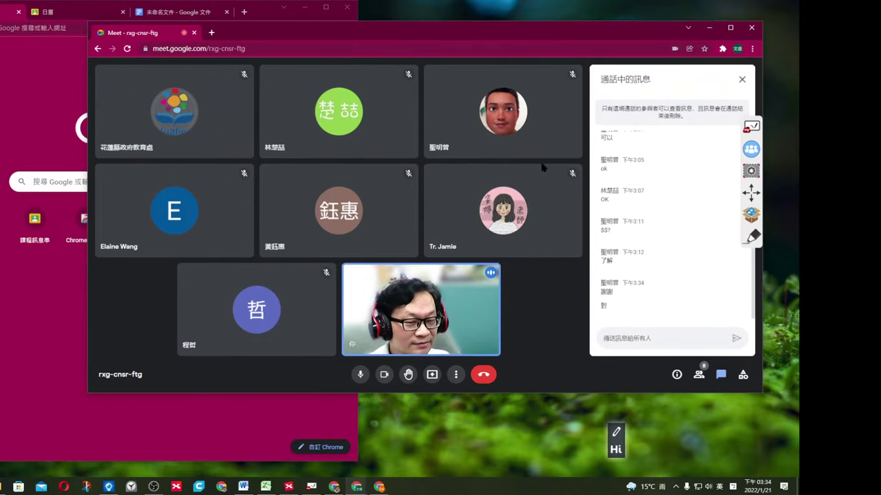
pyautogui.click(36, 87)
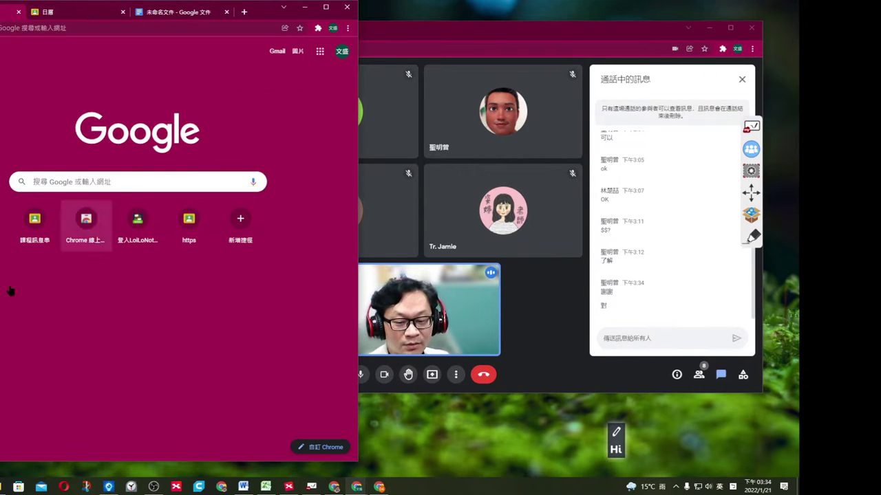
pyautogui.press('super+e')
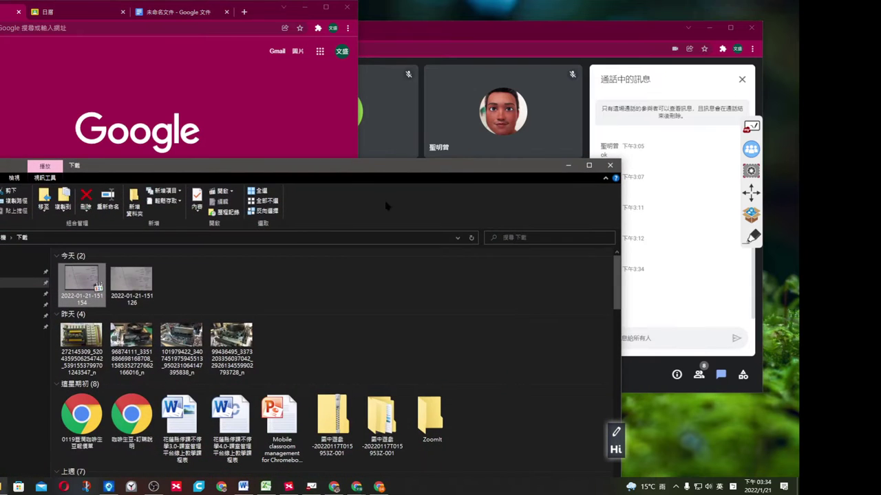
# Open the 111 google classroom mind map from the G: mind-map folder in XMind, then close it.
pyautogui.moveTo(369, 168); pyautogui.dragTo(442, 100)
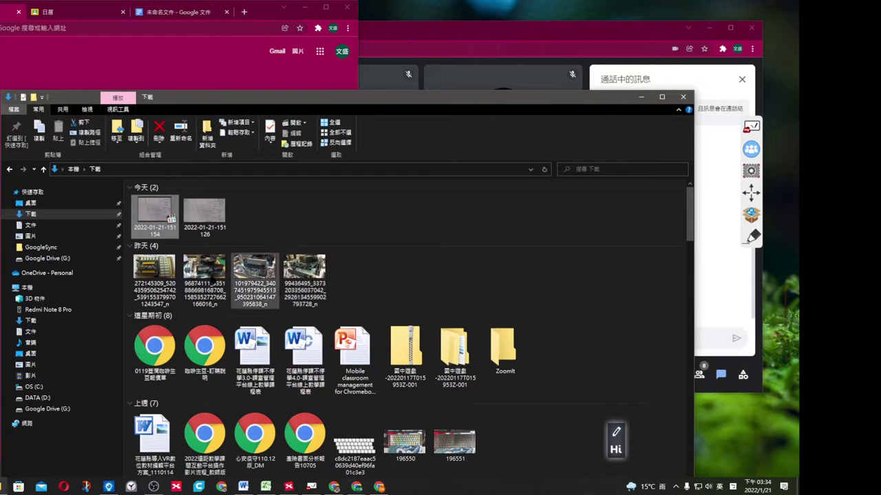
pyautogui.click(66, 259)
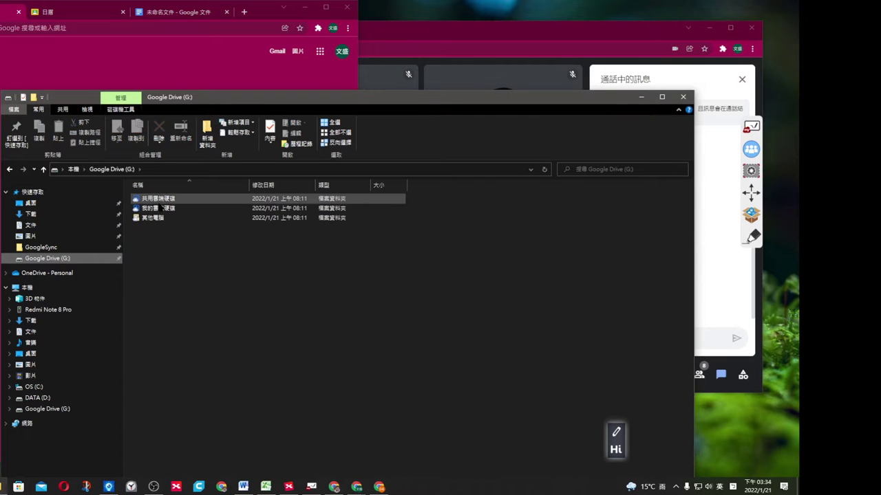
pyautogui.doubleClick(161, 208)
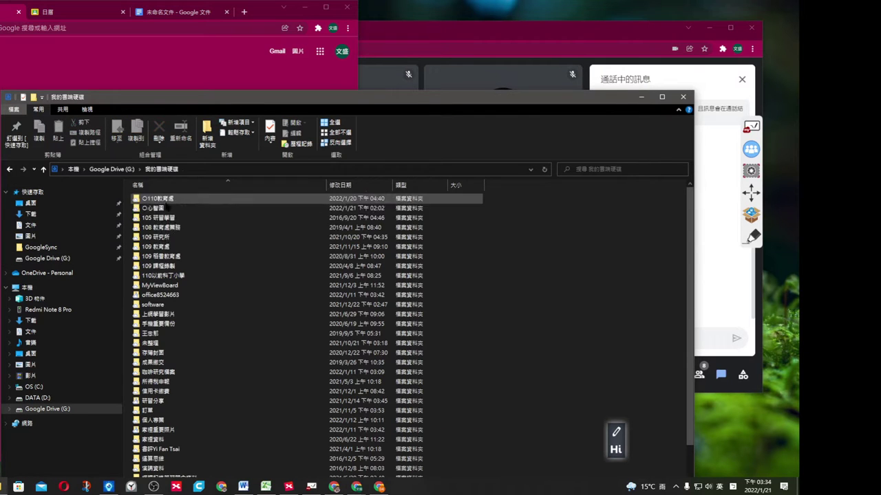
pyautogui.doubleClick(165, 208)
pyautogui.click(201, 199)
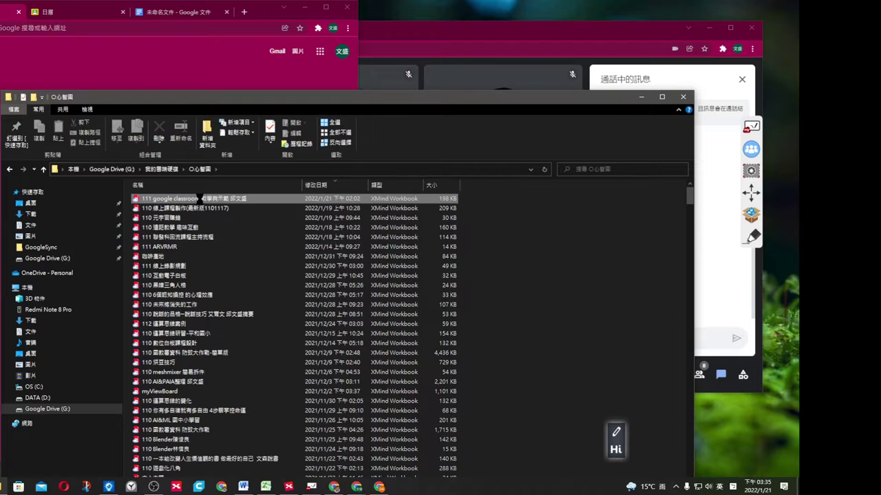
pyautogui.rightClick(201, 199)
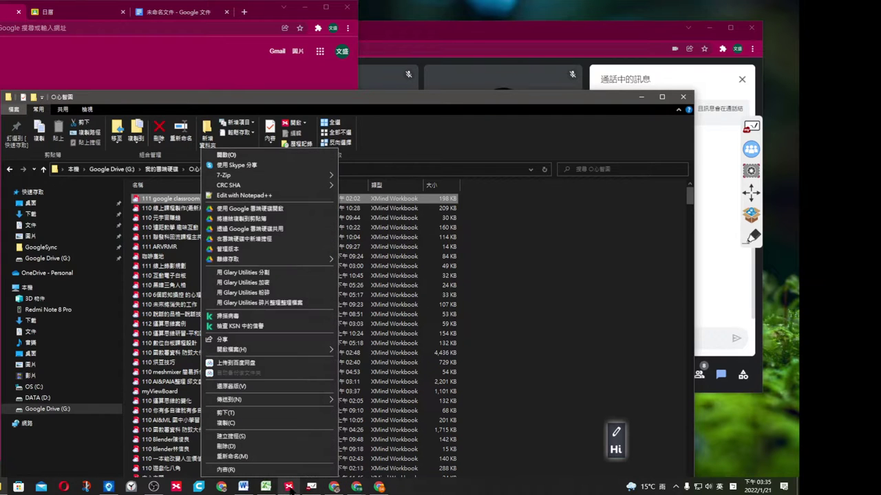
pyautogui.press('Return')
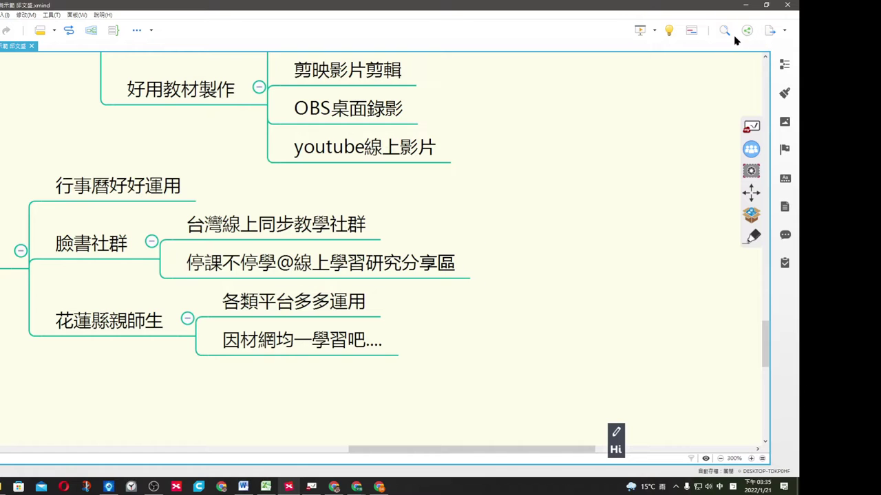
pyautogui.click(787, 5)
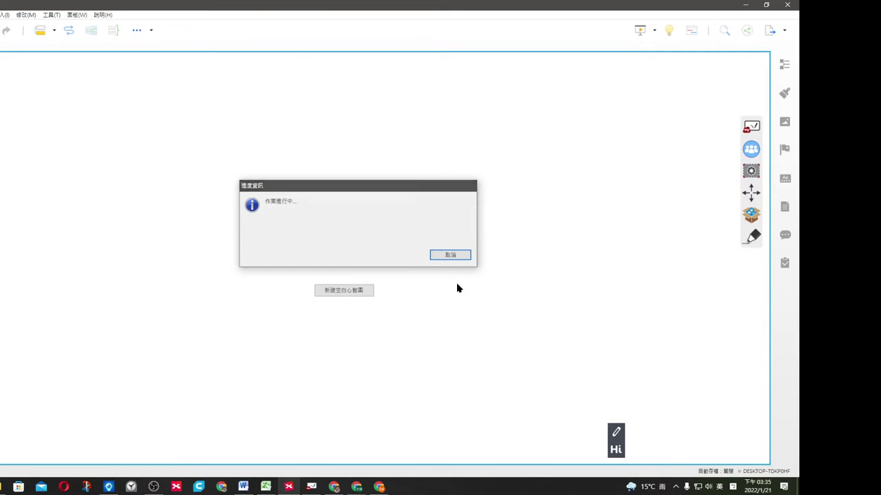
pyautogui.click(450, 254)
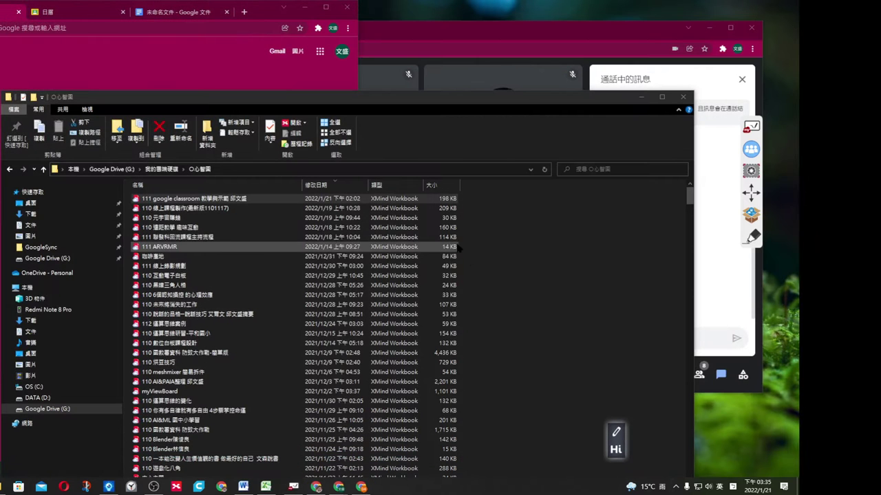
# Copy the classroom mind map into 研習分享 > 資訊素養, replacing the older file.
pyautogui.rightClick(189, 201)
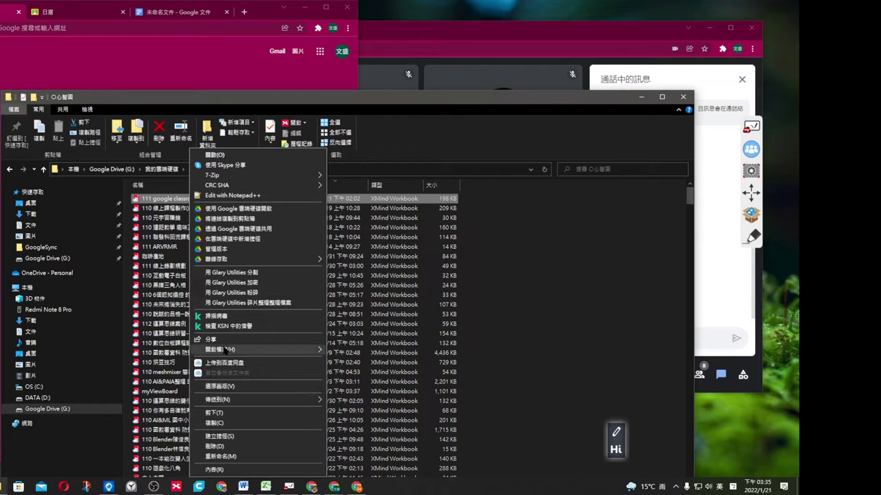
pyautogui.click(215, 422)
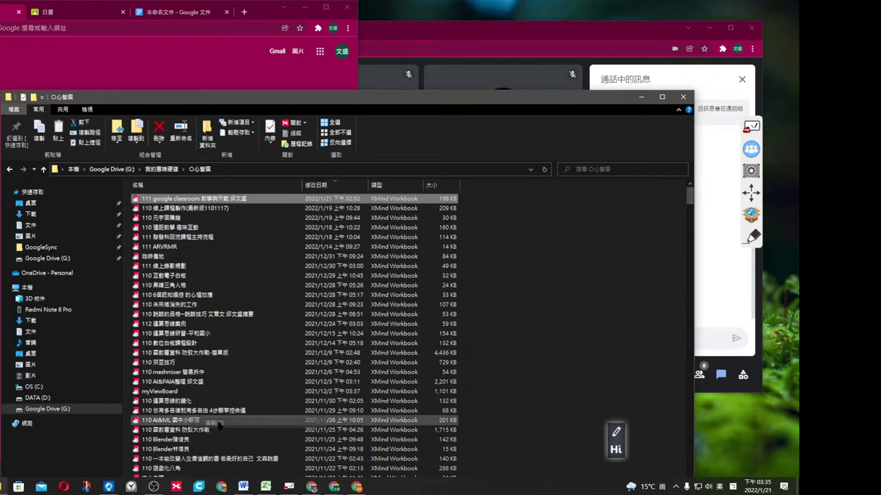
pyautogui.click(47, 258)
pyautogui.doubleClick(176, 208)
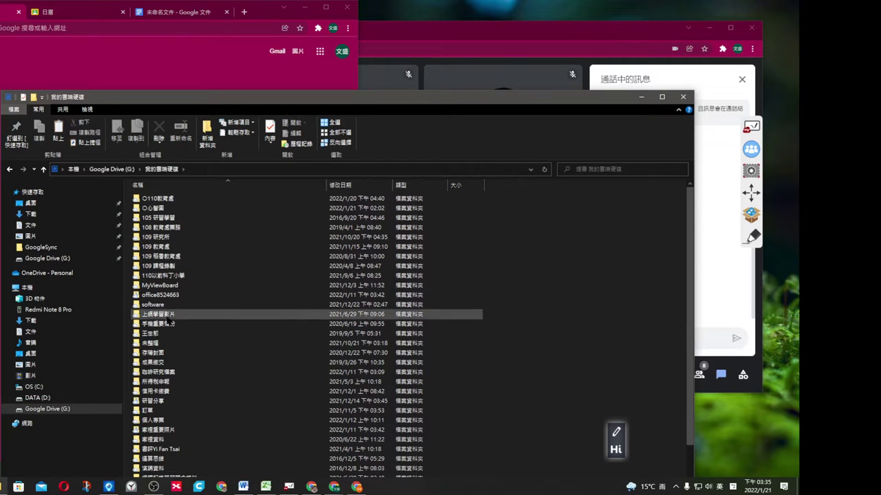
pyautogui.doubleClick(155, 401)
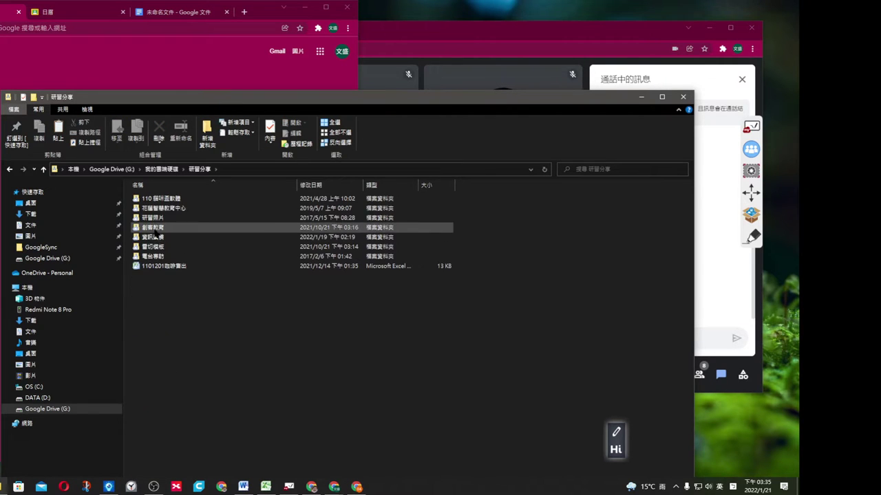
pyautogui.doubleClick(173, 236)
pyautogui.rightClick(223, 377)
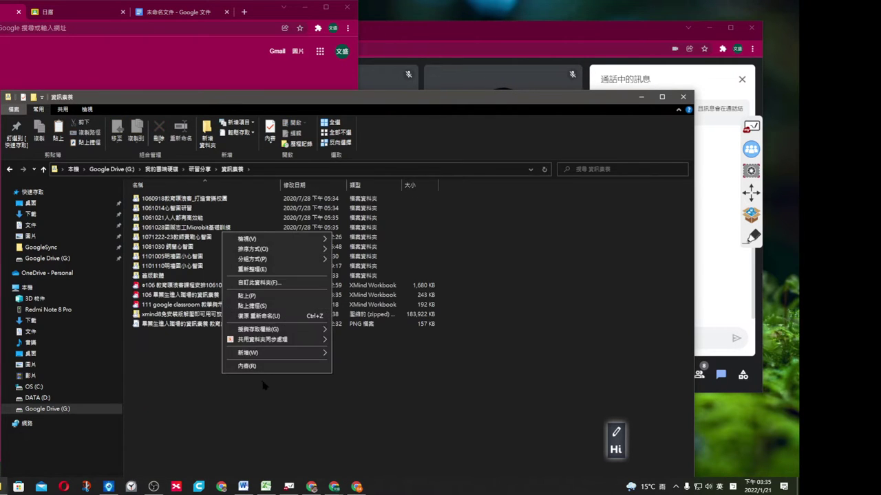
pyautogui.click(260, 297)
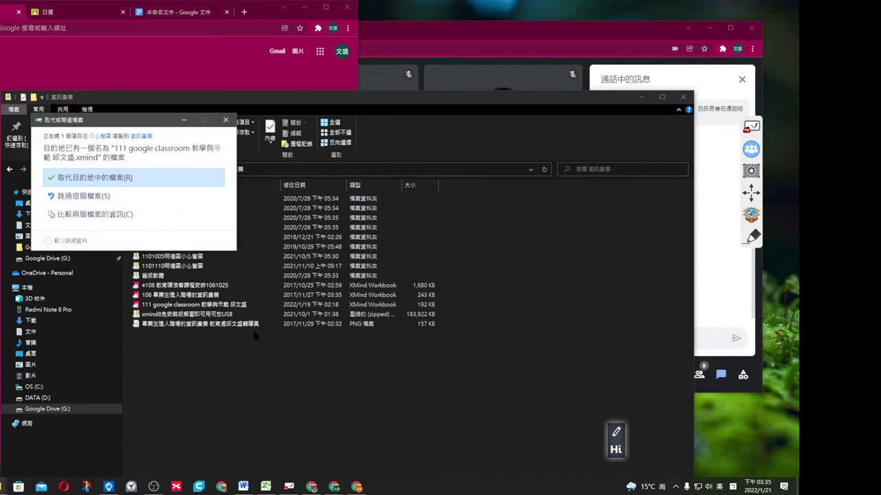
pyautogui.click(134, 180)
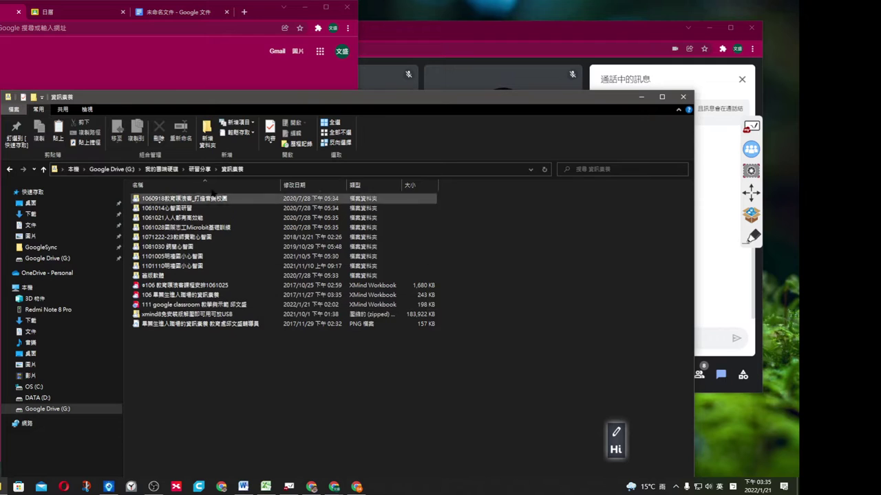
# Return to 研習分享 and bring up the context menu for the 資訊素養 folder.
pyautogui.click(199, 168)
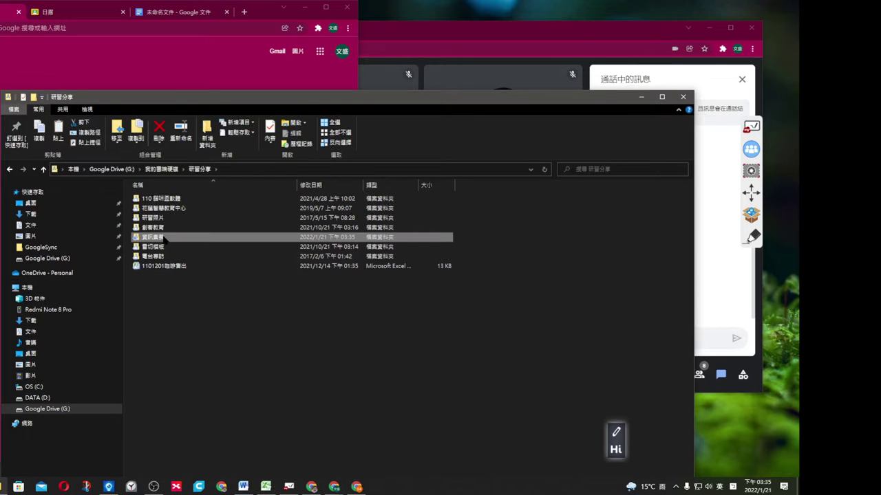
pyautogui.rightClick(165, 238)
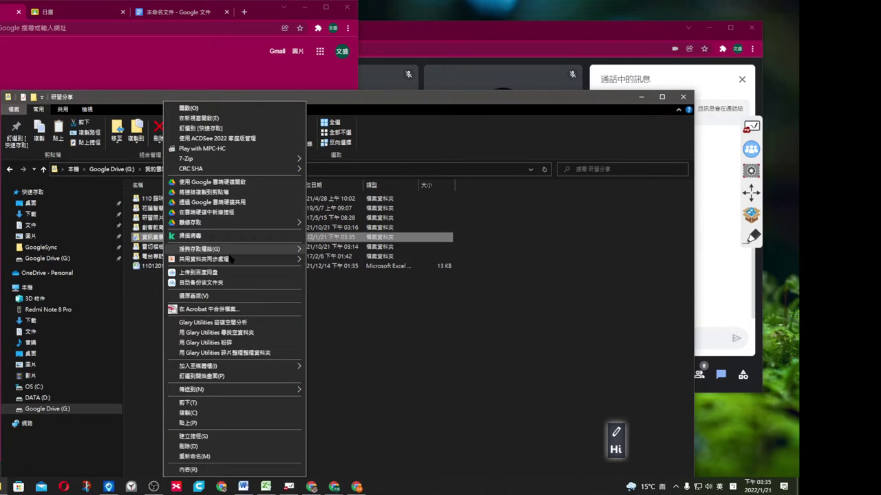
pyautogui.moveTo(230, 261)
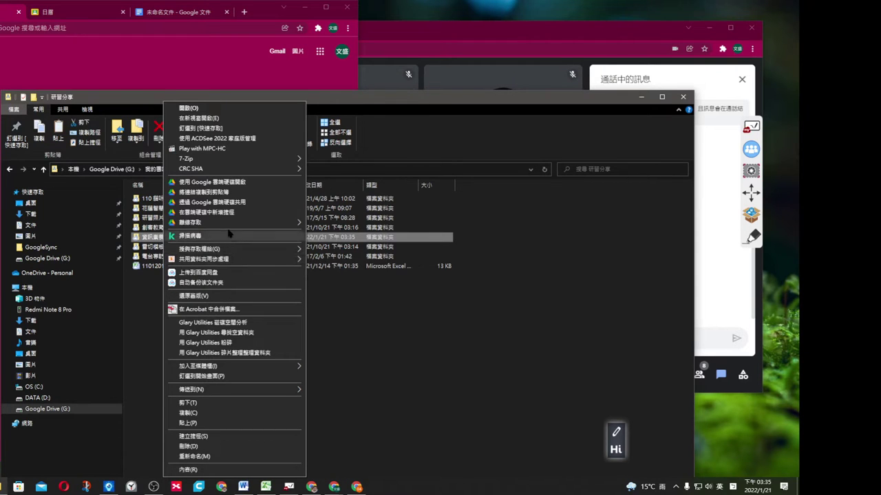
# Open the 資訊素養 folder in Google Drive online and go up to 研習分享.
pyautogui.click(240, 183)
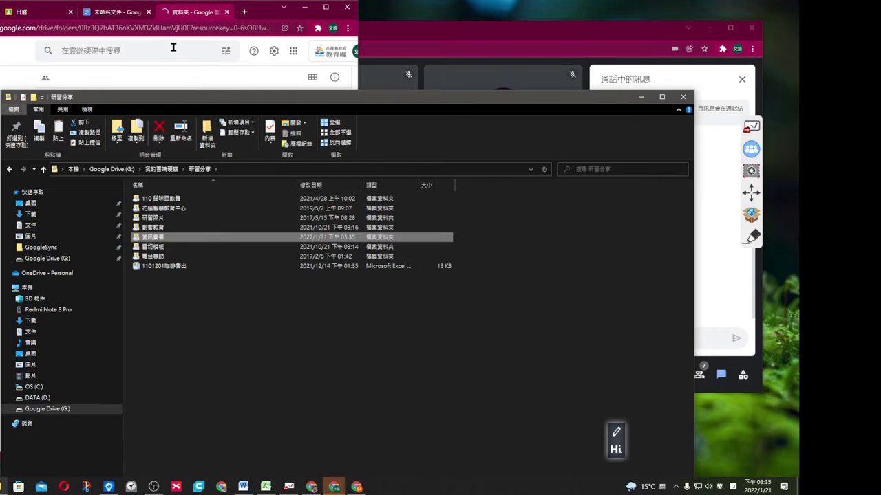
pyautogui.click(174, 50)
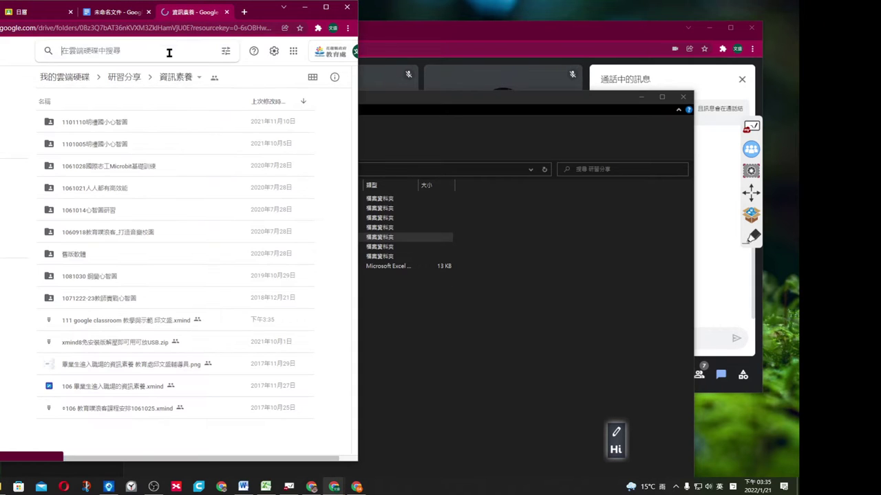
pyautogui.click(180, 441)
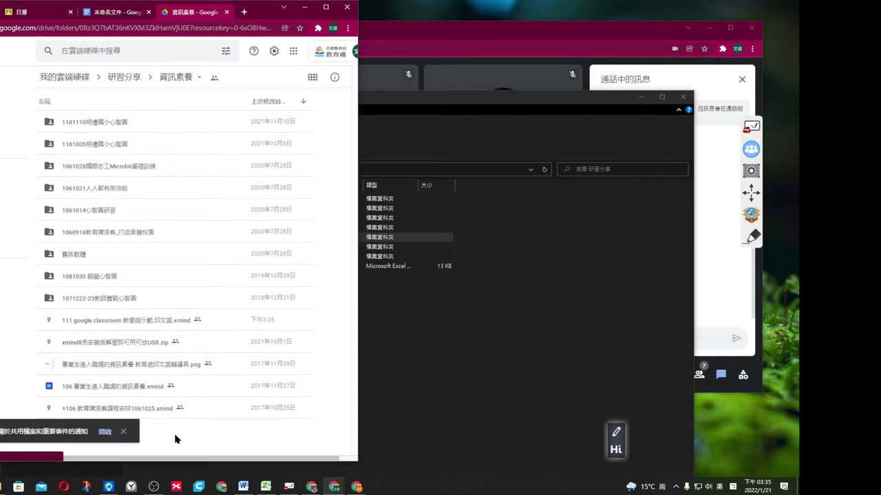
pyautogui.click(133, 82)
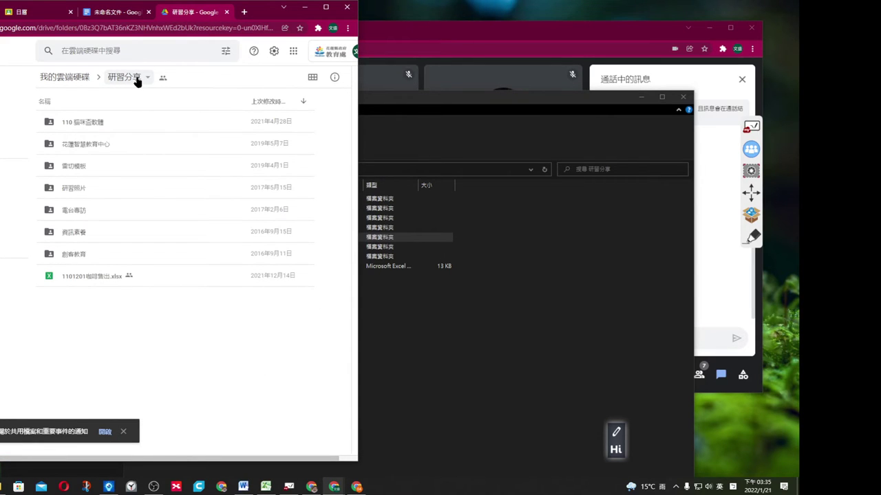
pyautogui.click(137, 81)
pyautogui.click(57, 349)
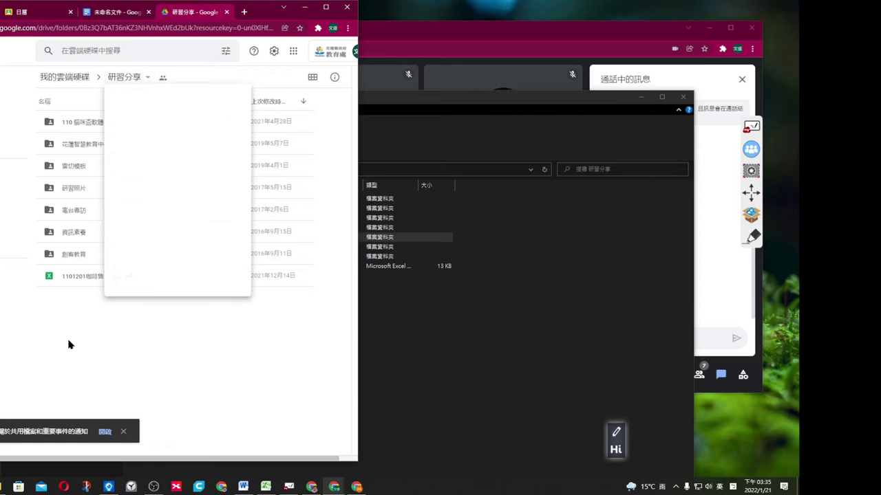
# Share the 資訊素養 folder so anyone with the link can view it.
pyautogui.rightClick(79, 232)
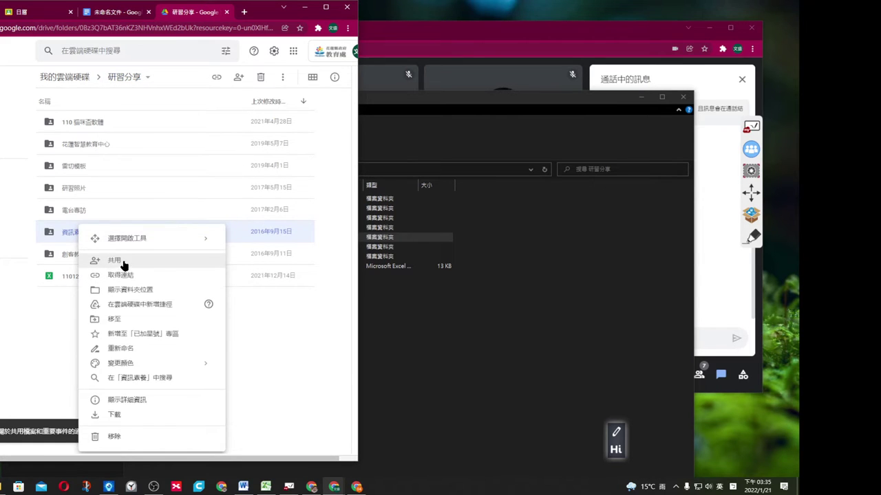
pyautogui.click(123, 261)
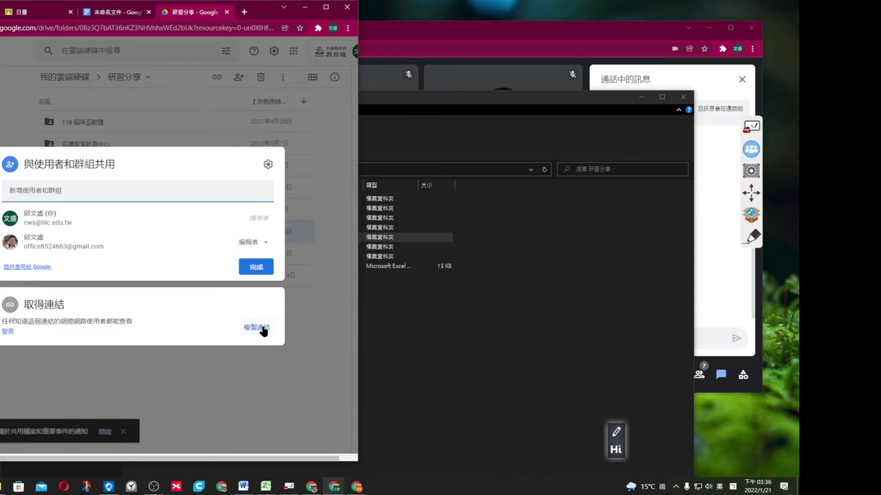
pyautogui.click(8, 334)
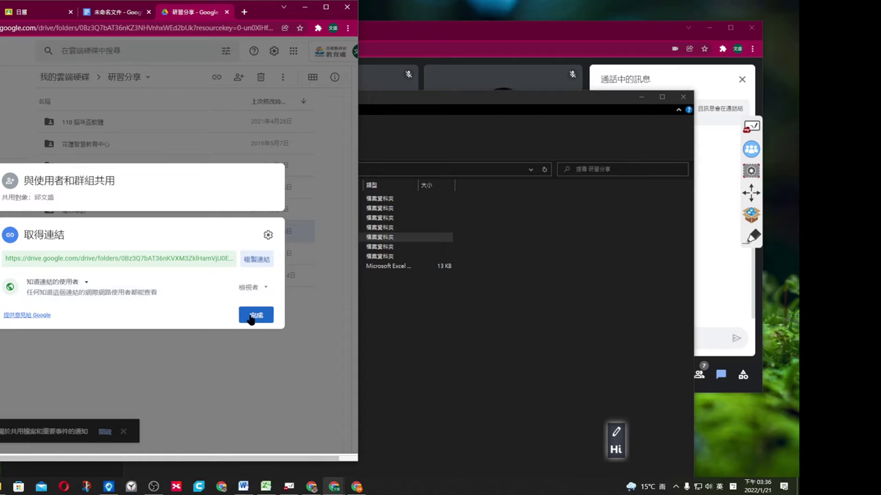
pyautogui.click(256, 316)
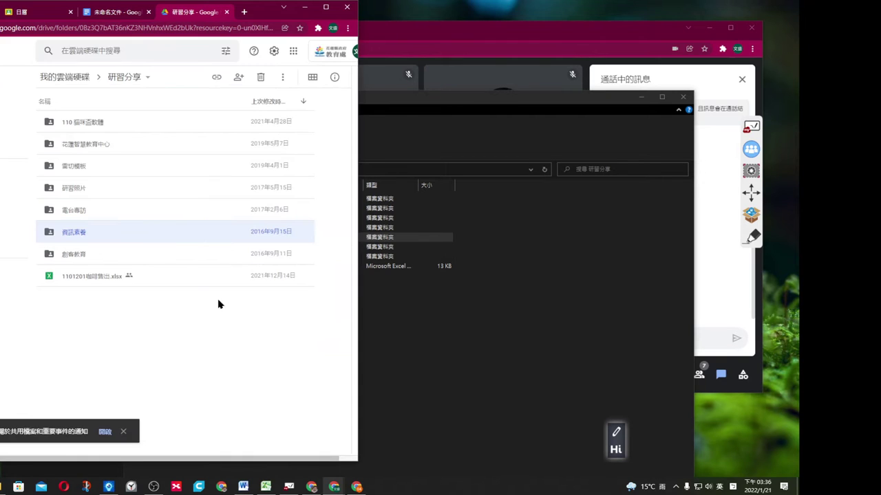